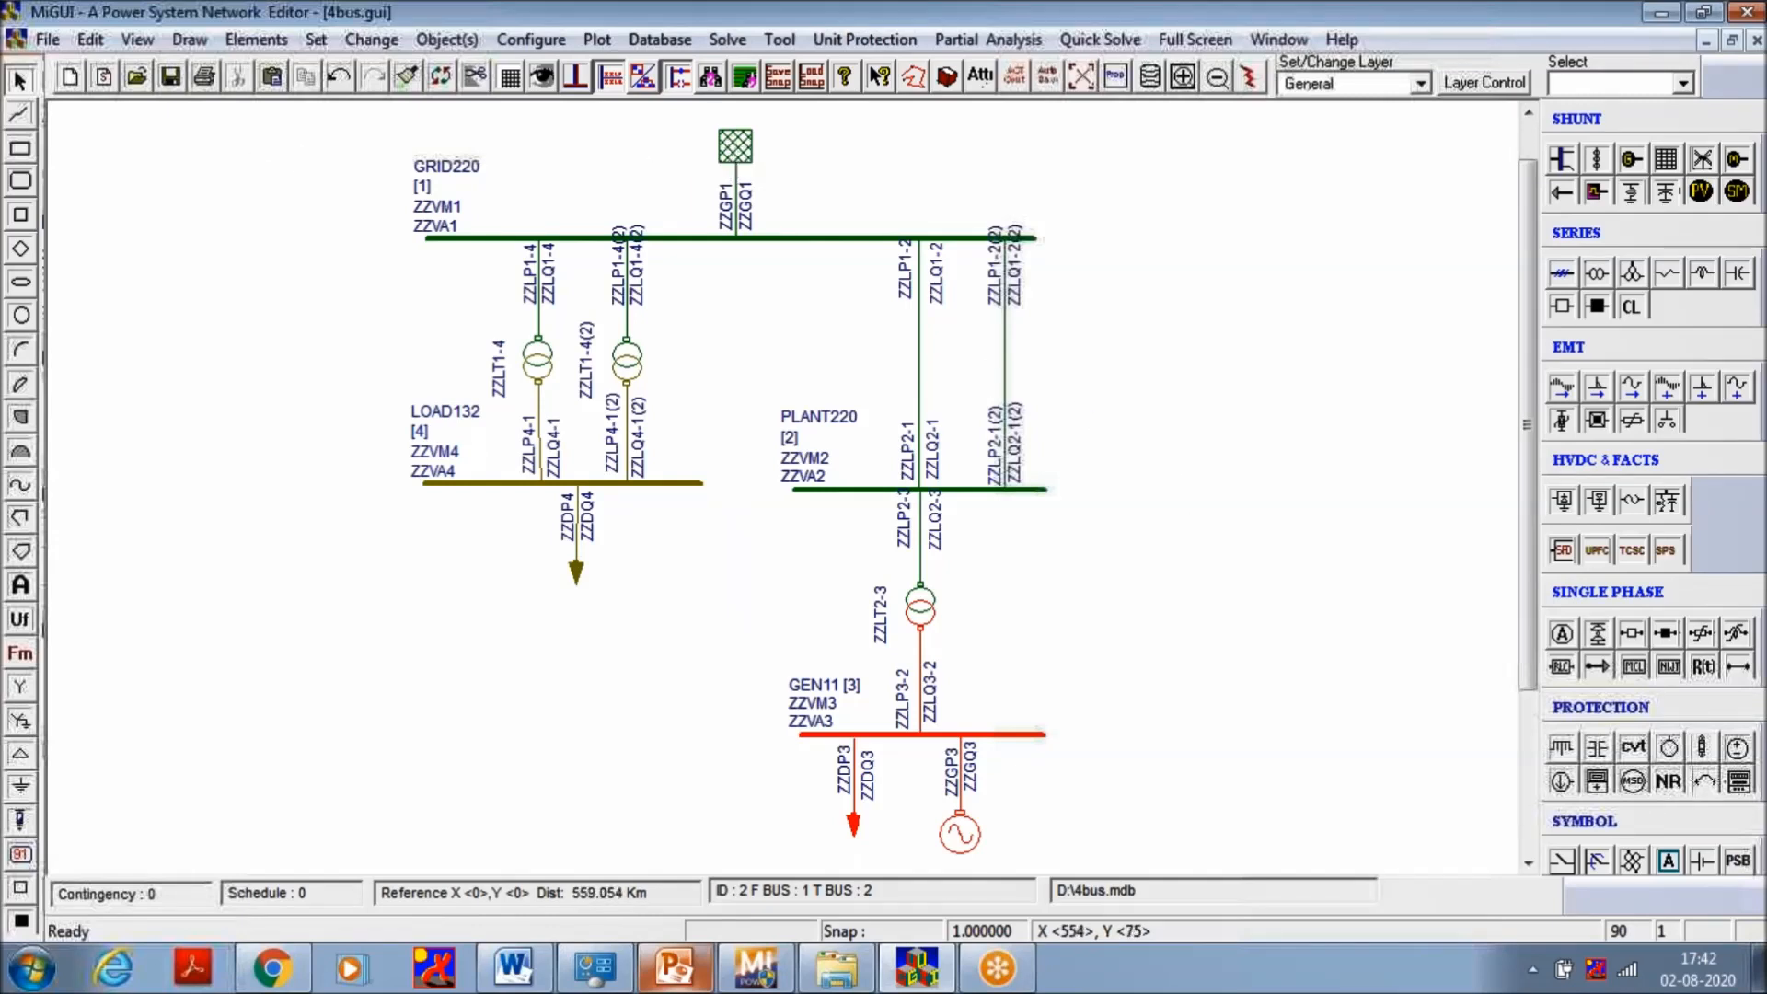
Review the inertia of the generator on bus GRID220 in the Generator Library and update its generator record
click(734, 158)
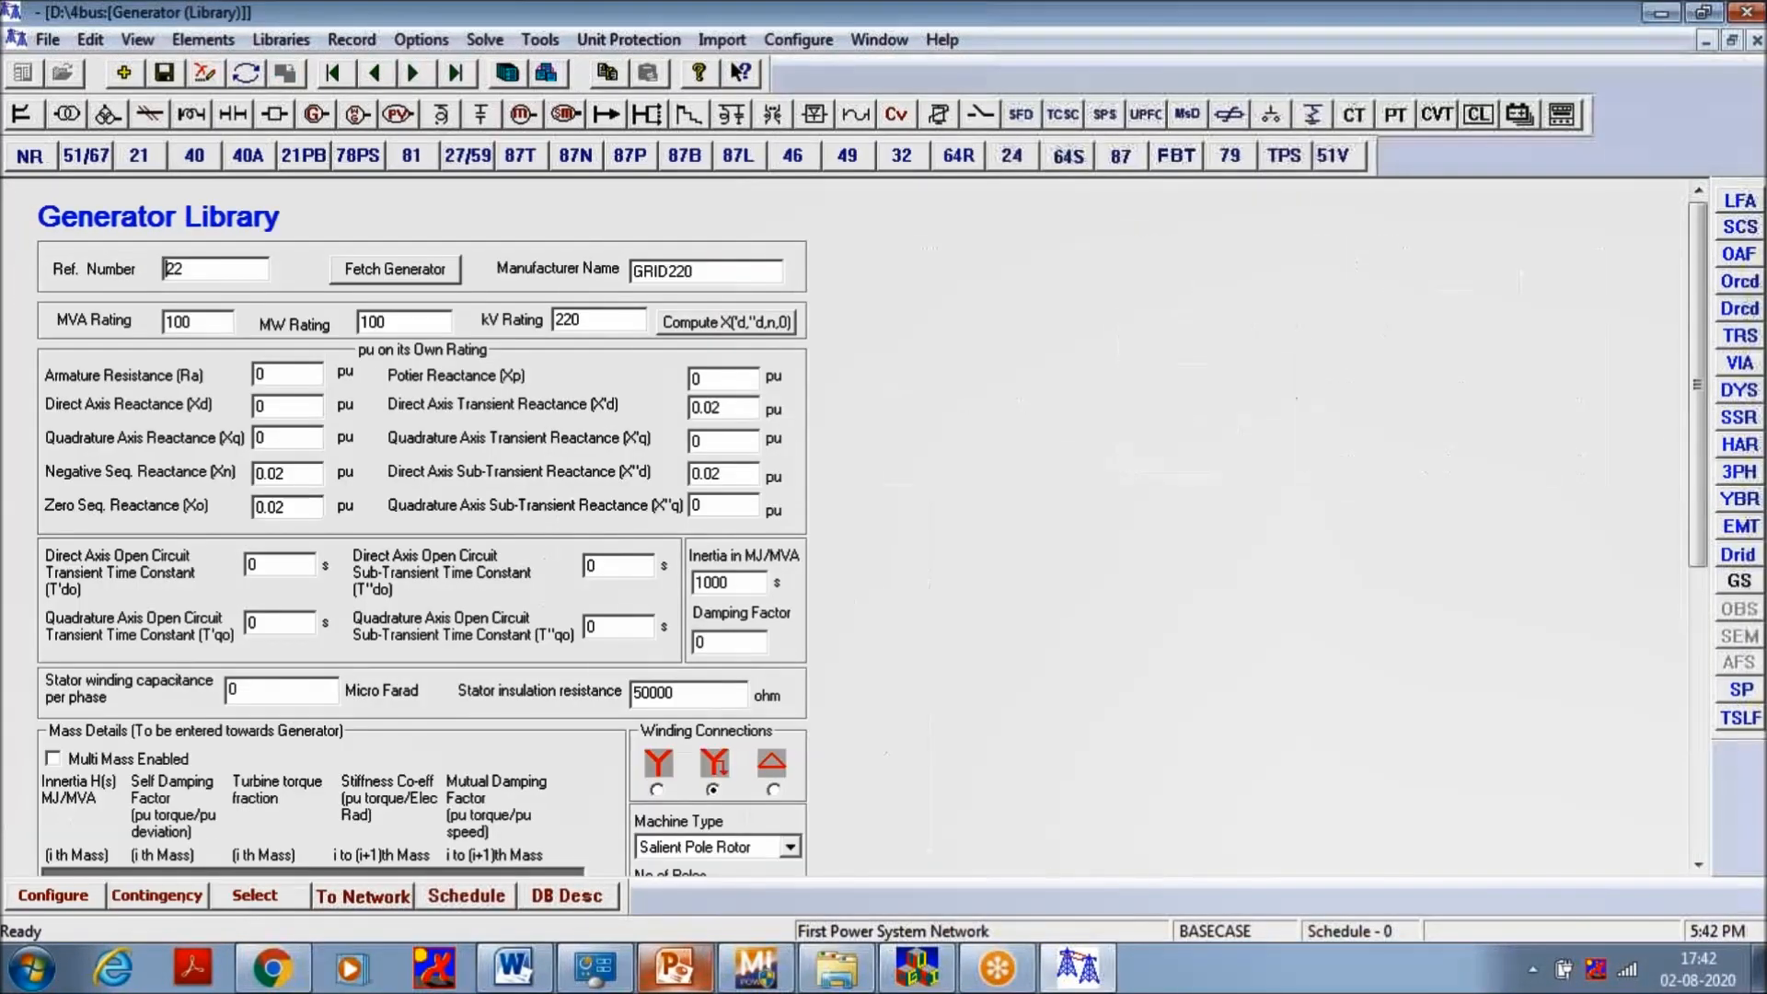
drag(734, 585, 641, 587)
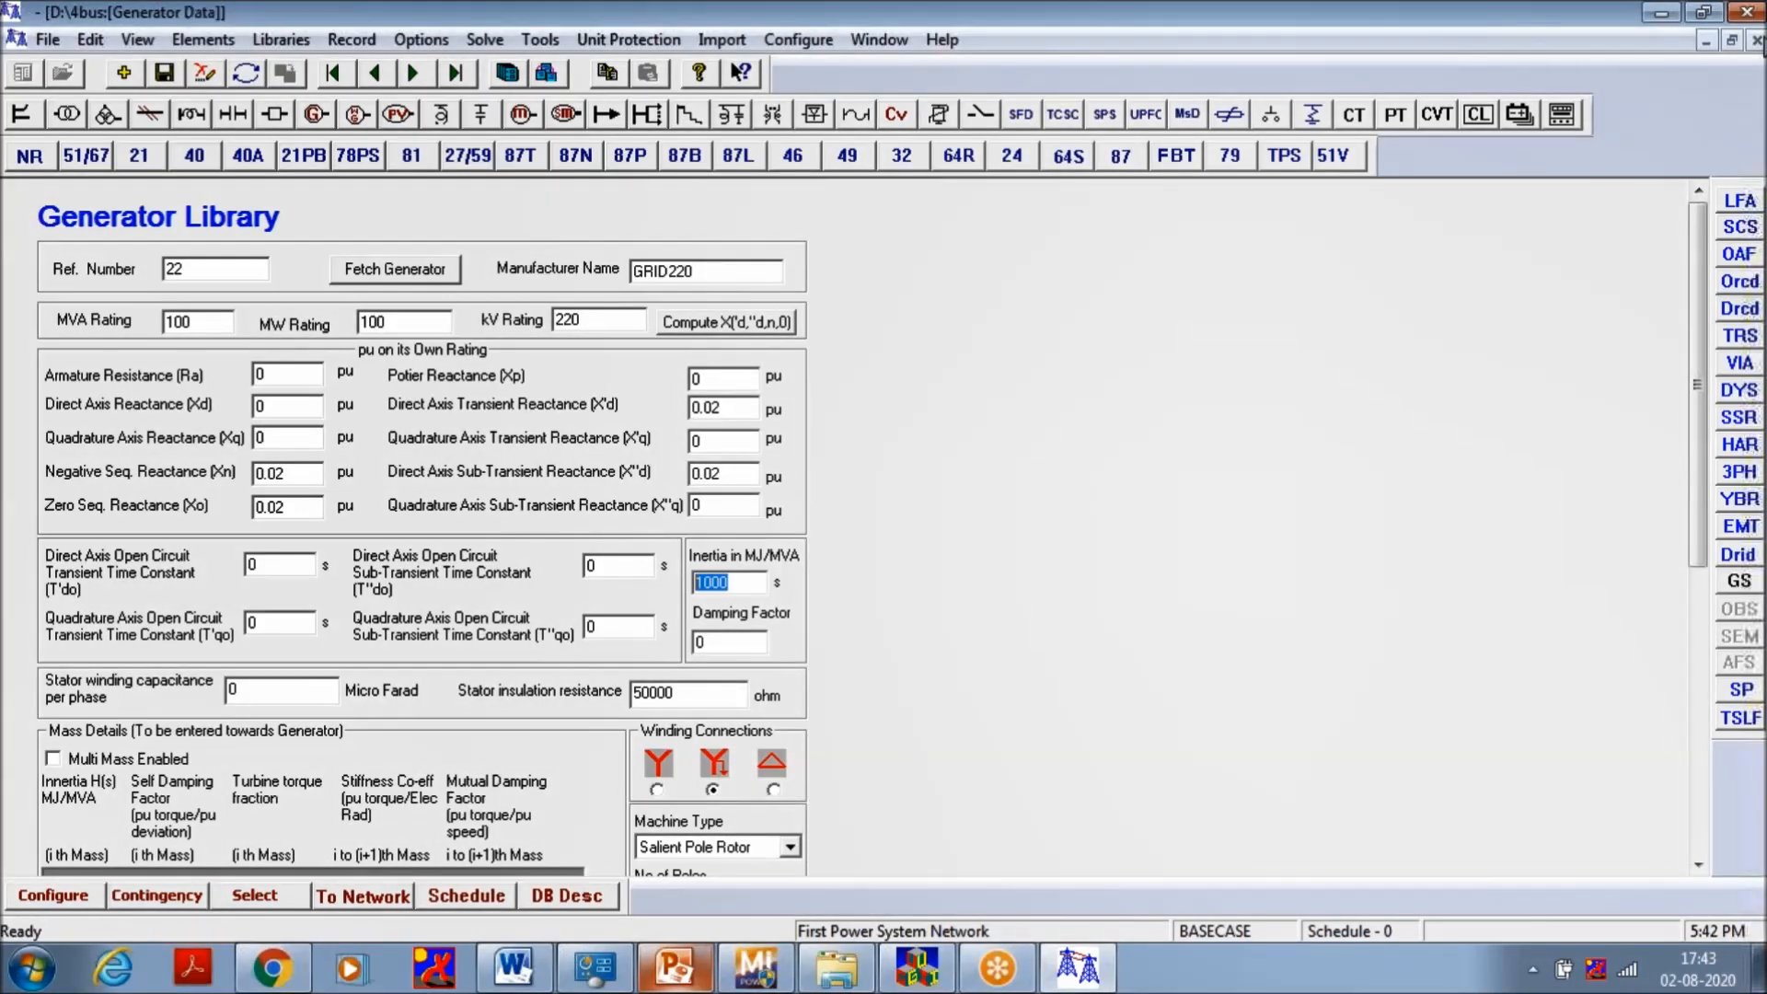
click(1756, 41)
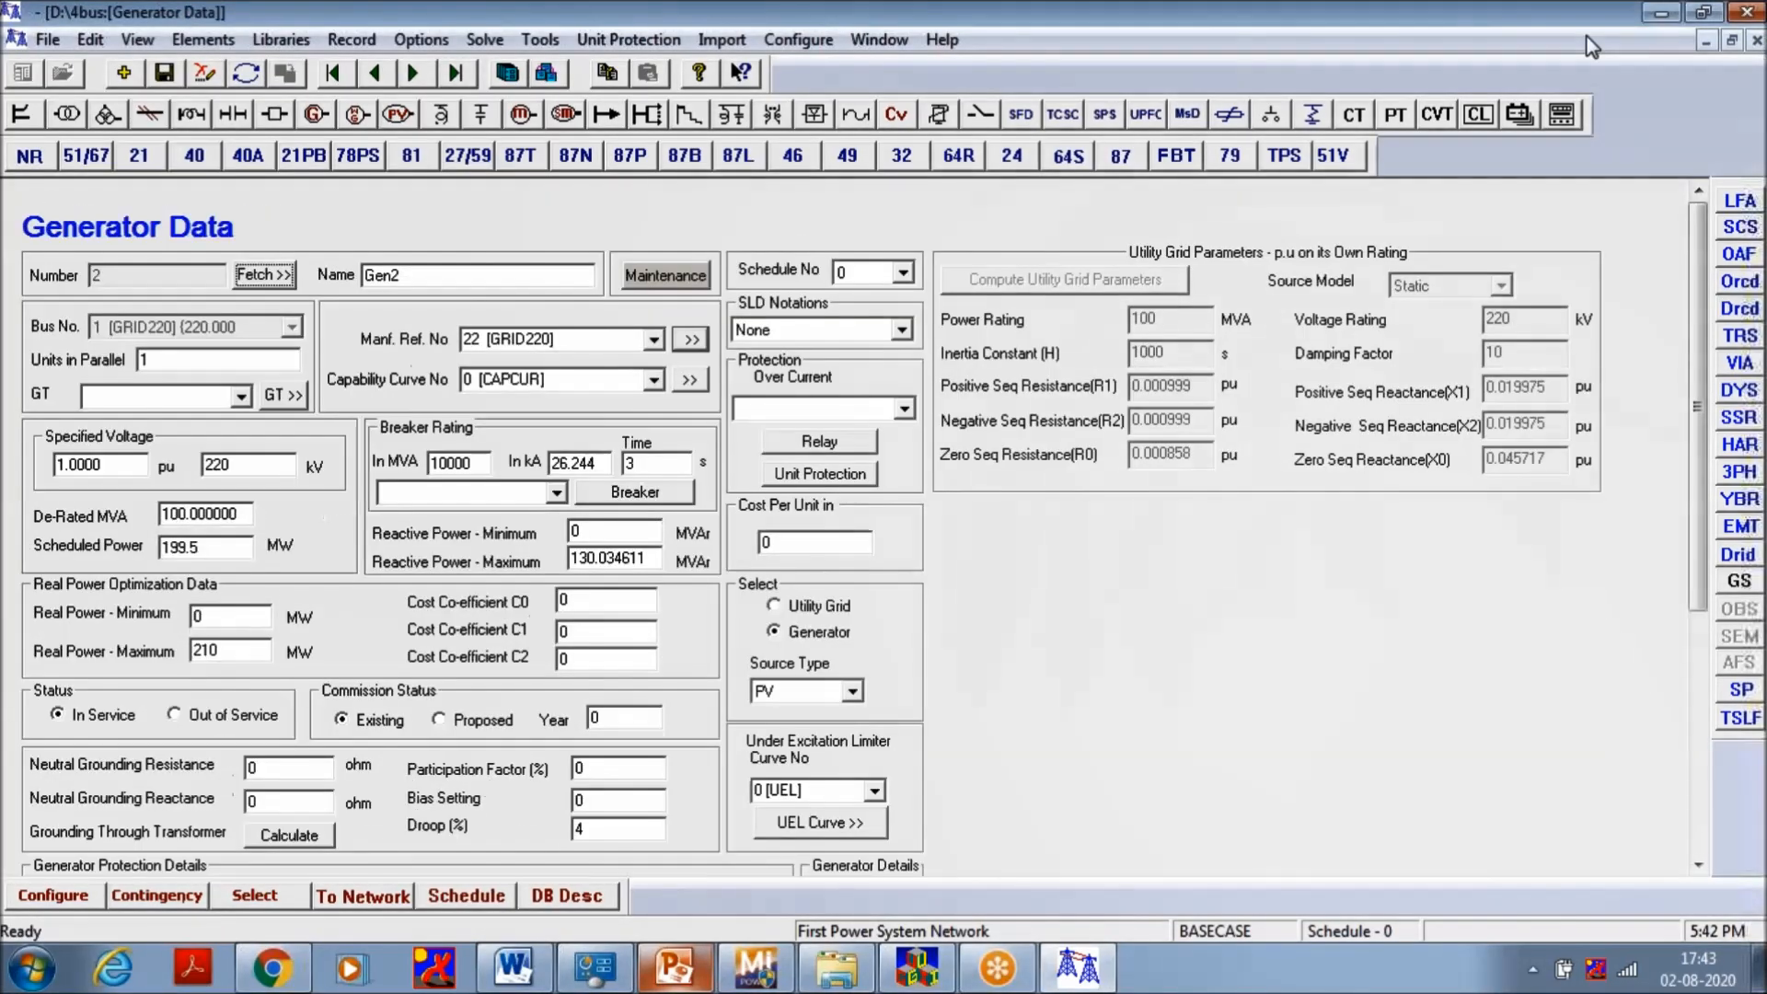
click(165, 74)
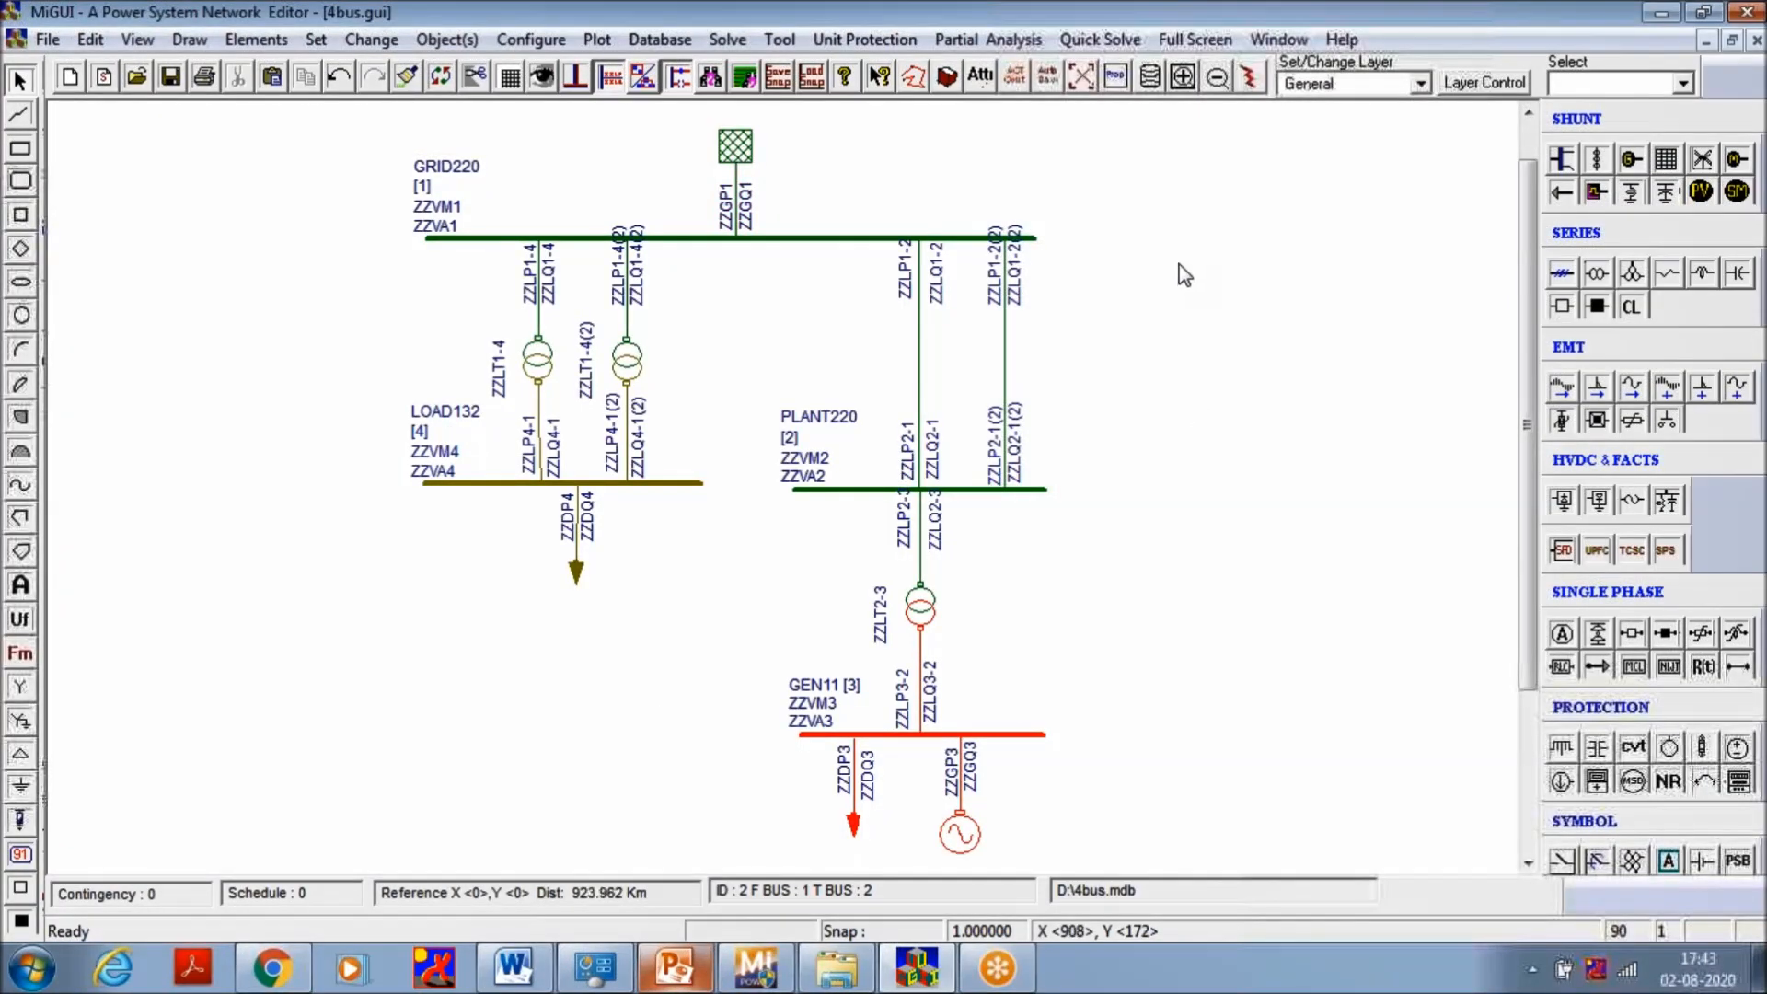
Run load flow analysis for Case 1, accepting its current study settings, and leave the analysis
click(726, 40)
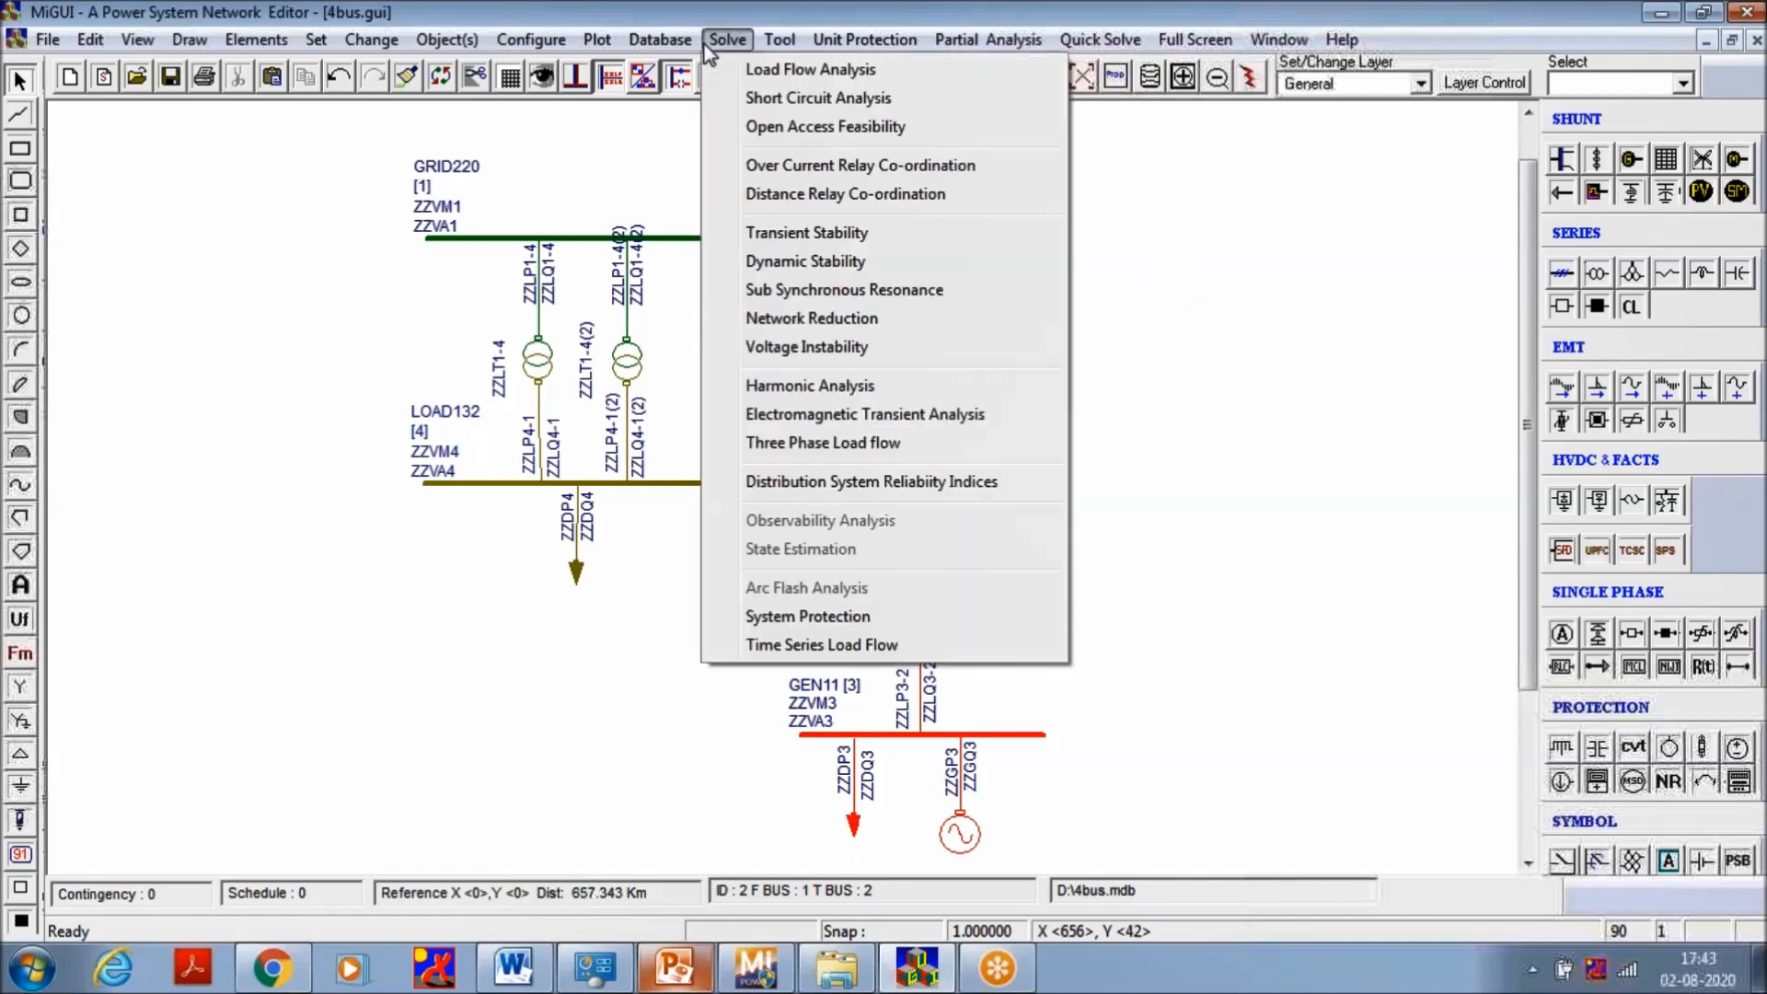
click(717, 65)
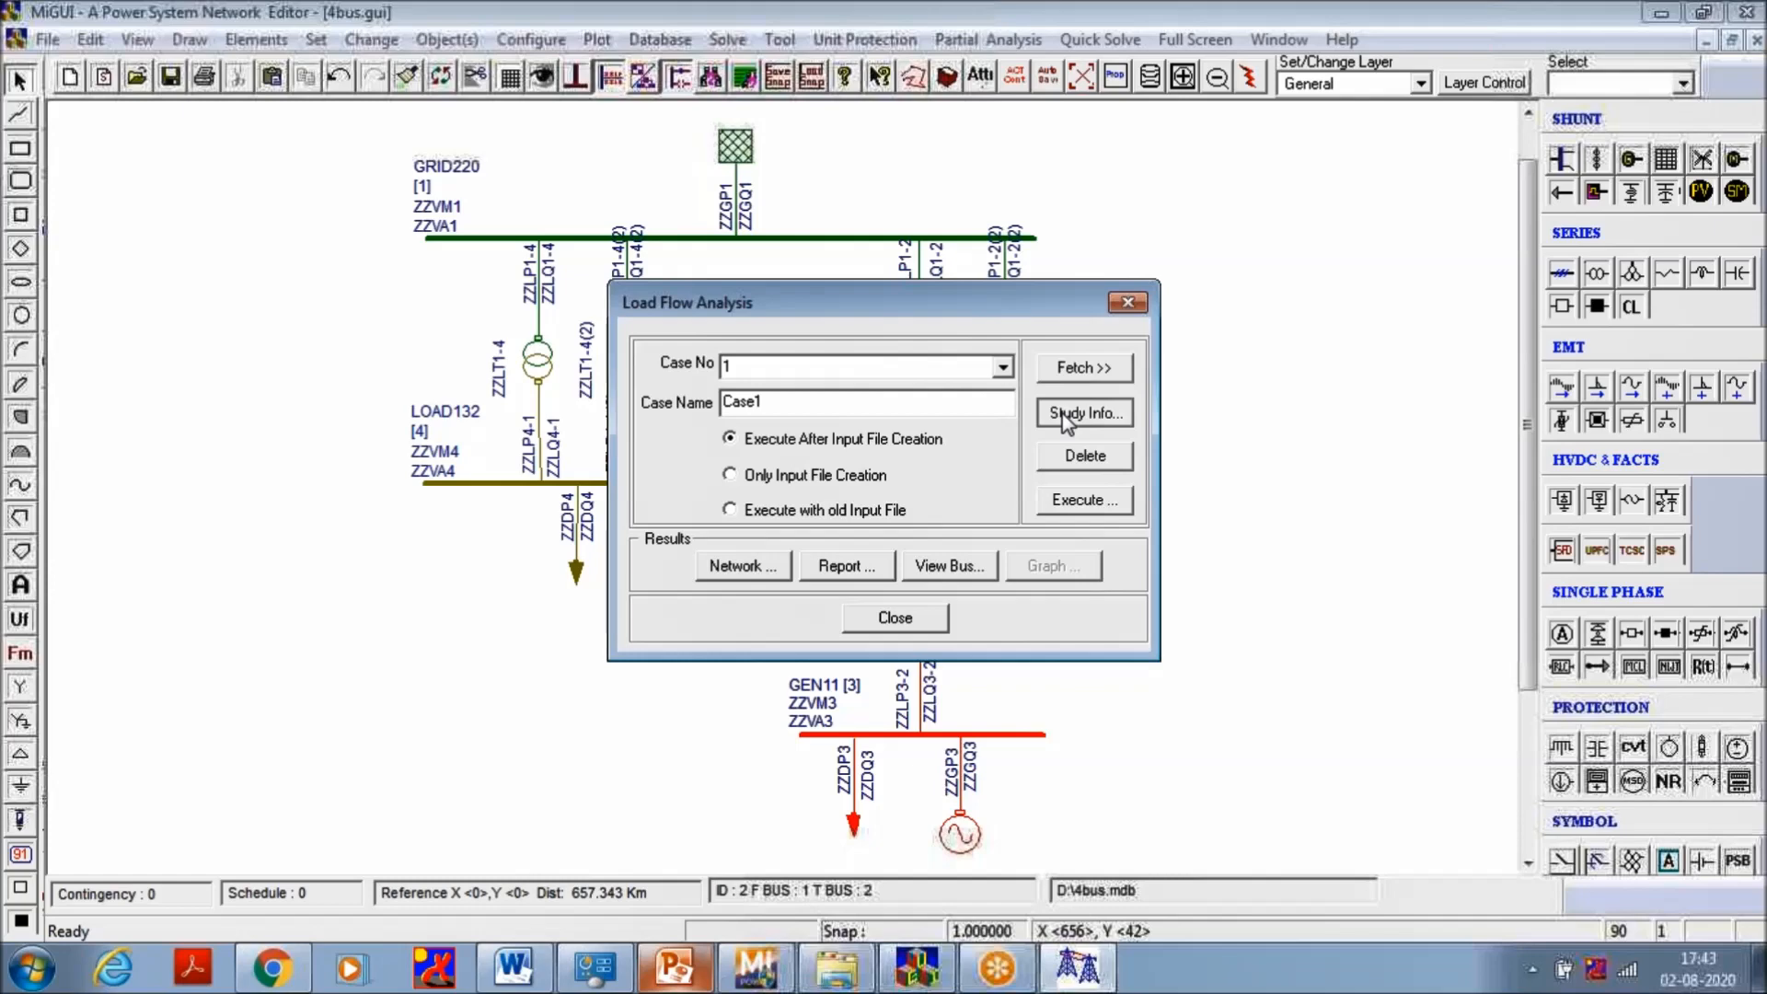
click(1062, 412)
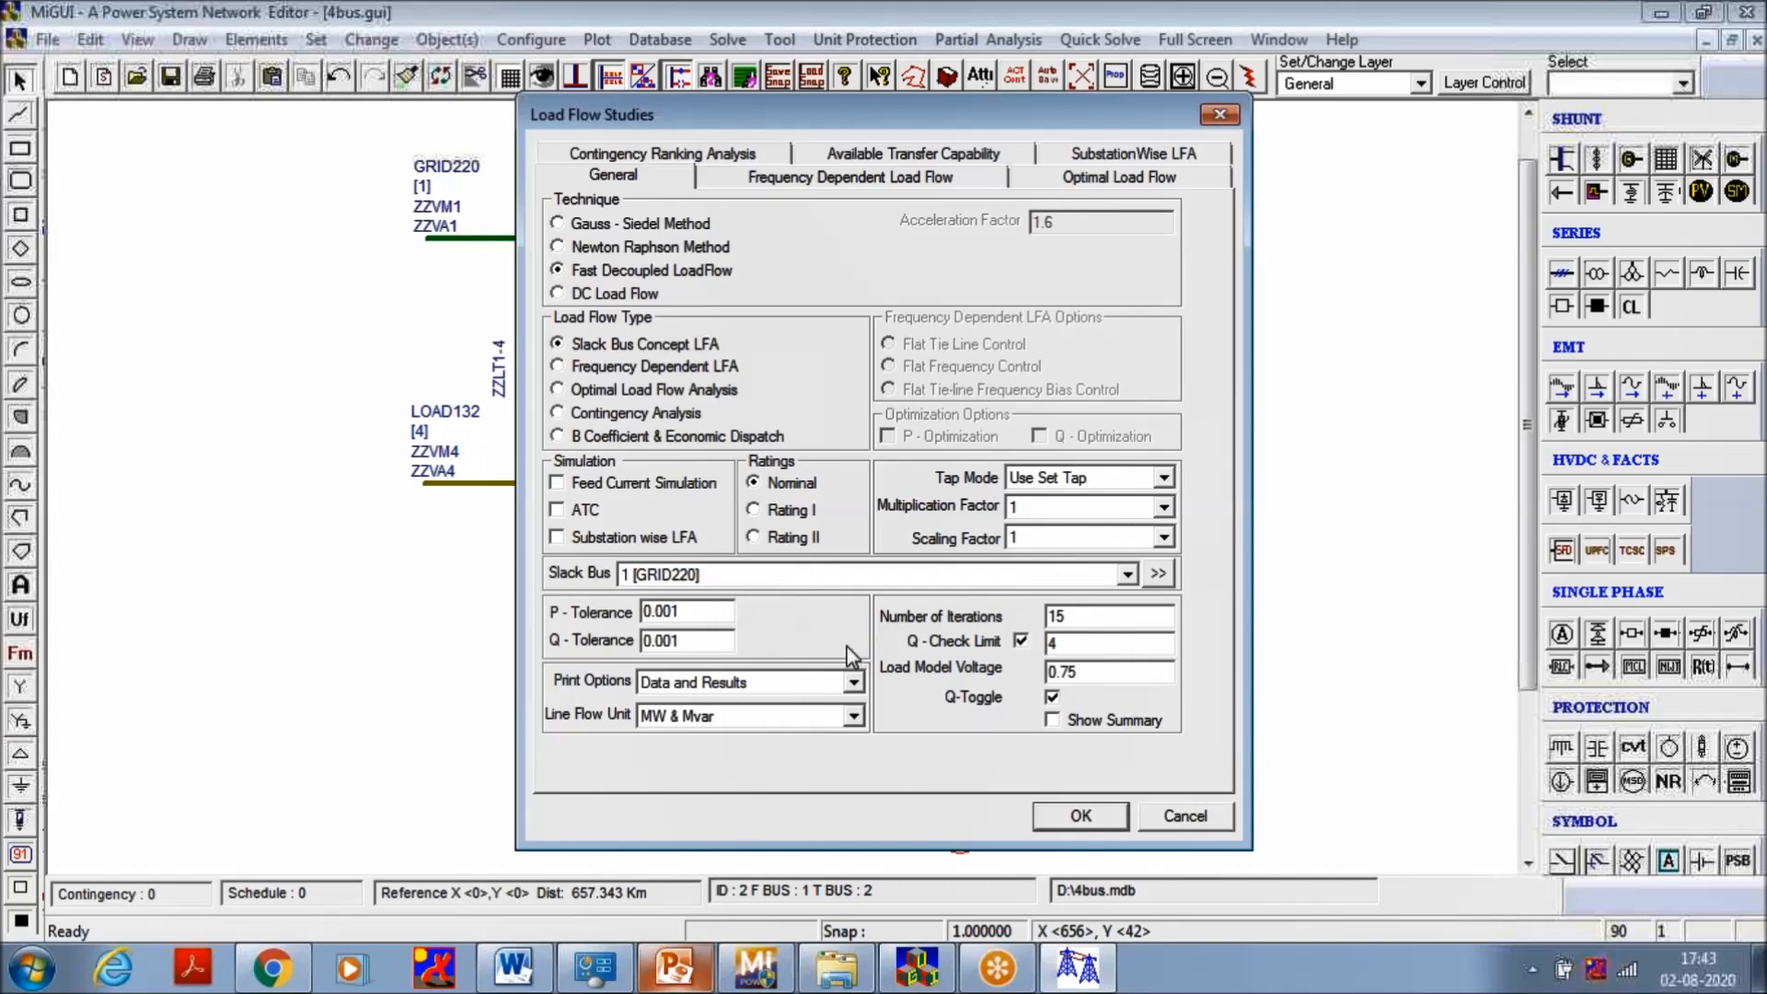
click(1064, 814)
click(1068, 499)
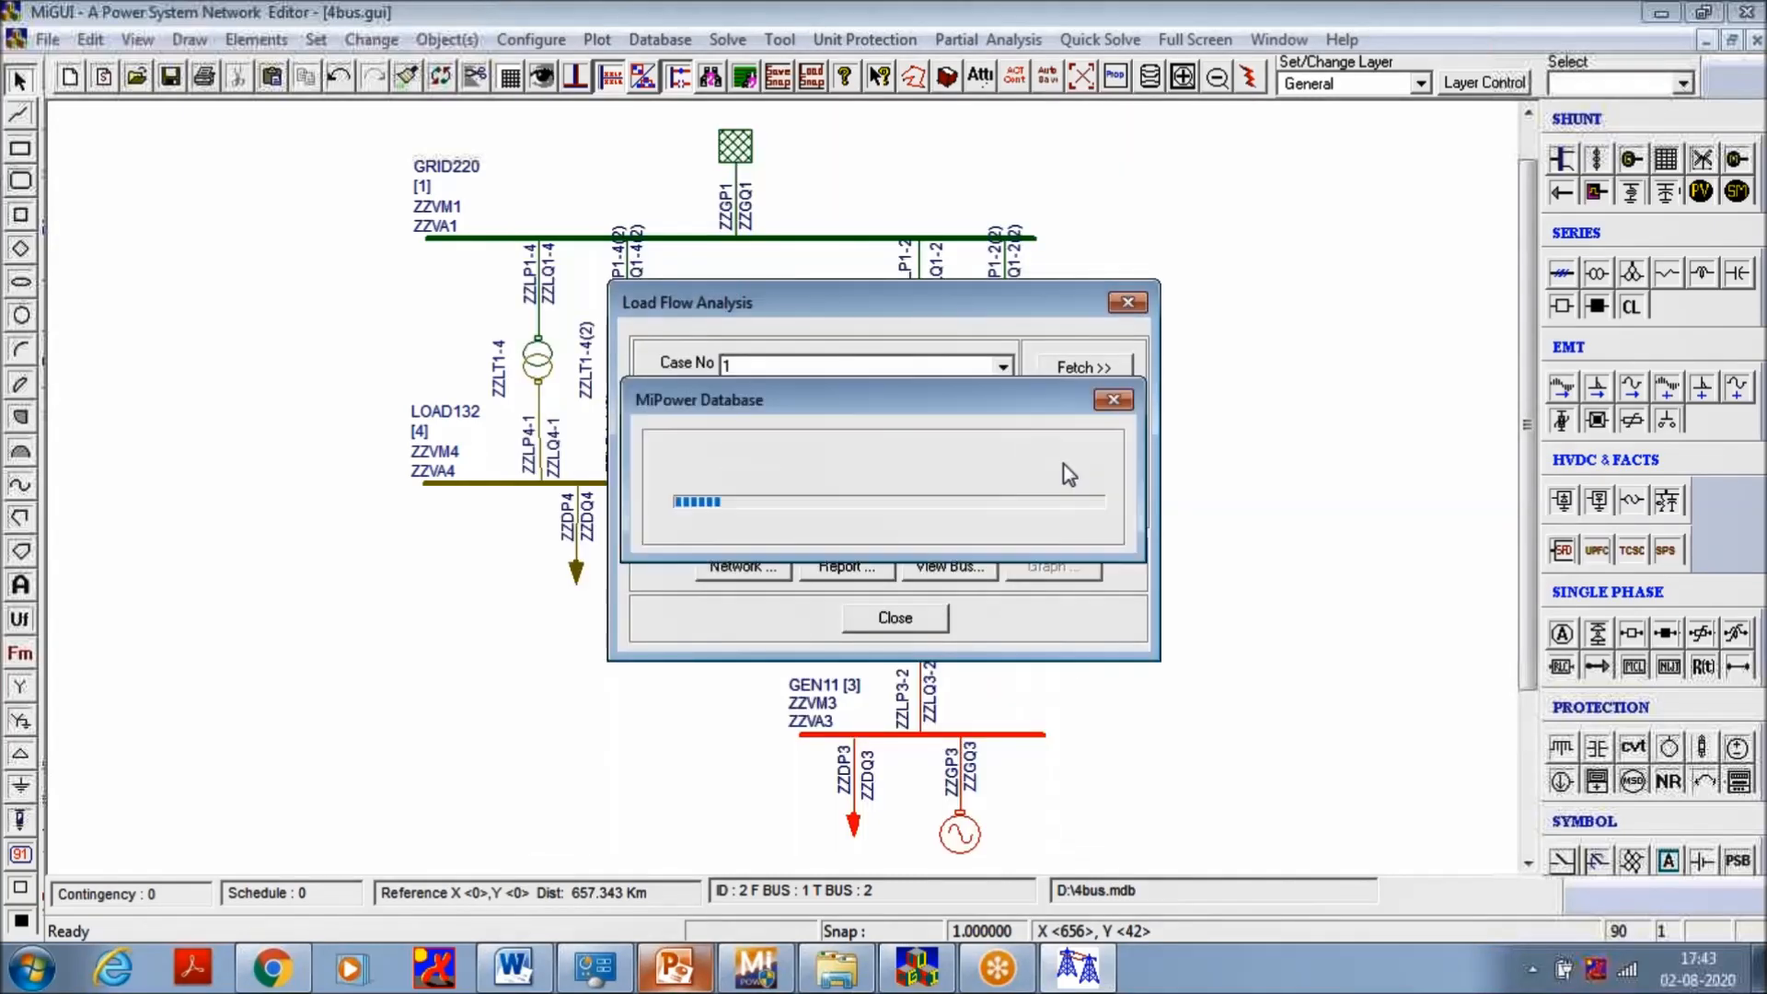
click(894, 617)
Plot the load flow results on the network diagram with the current voltage and power flow display options
click(596, 39)
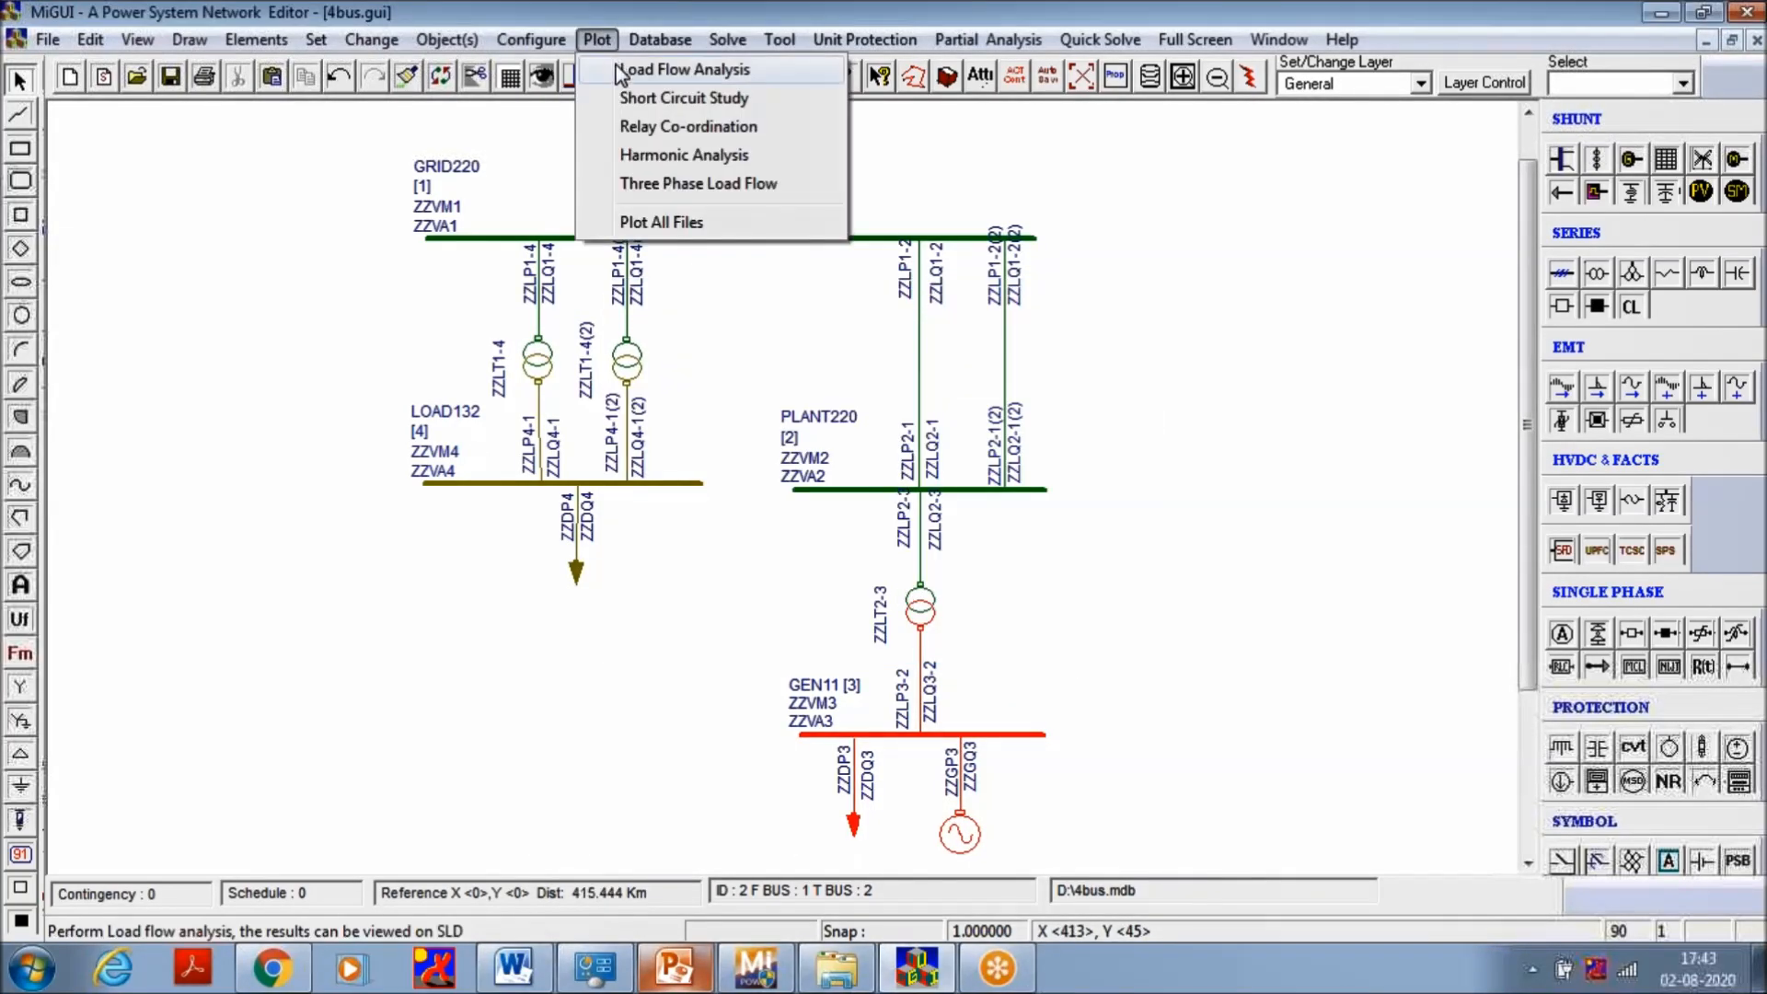
click(621, 71)
click(736, 676)
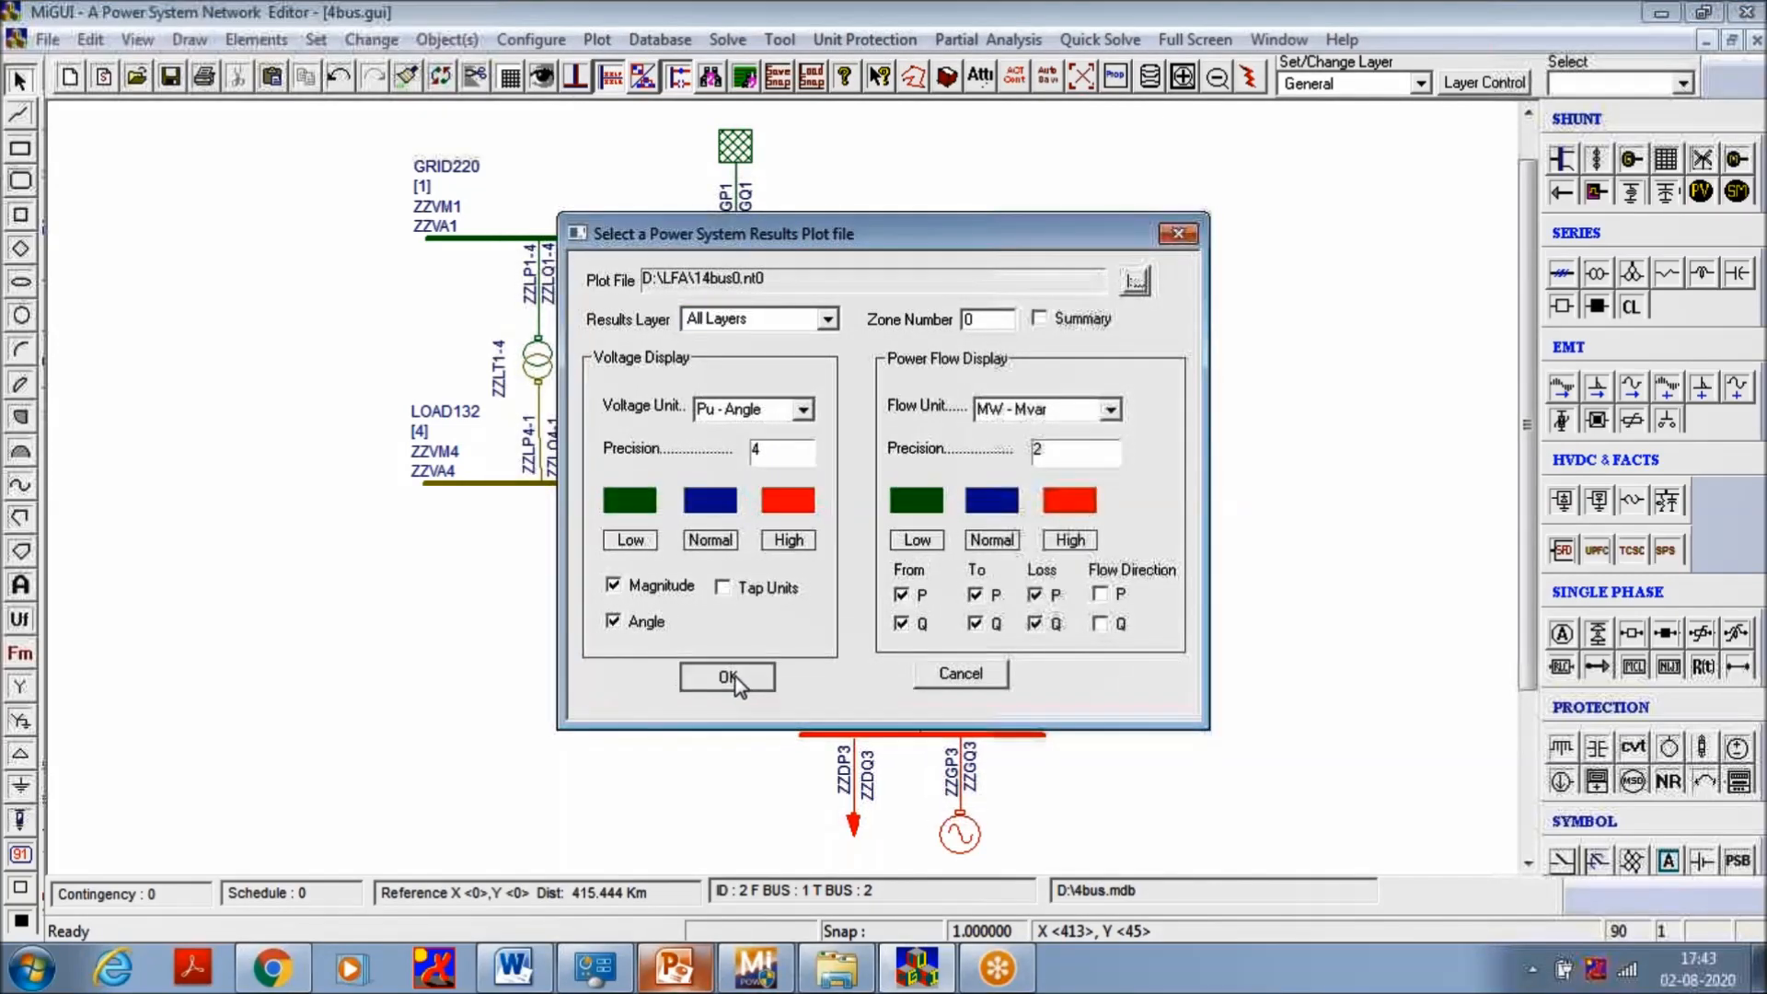
click(1090, 548)
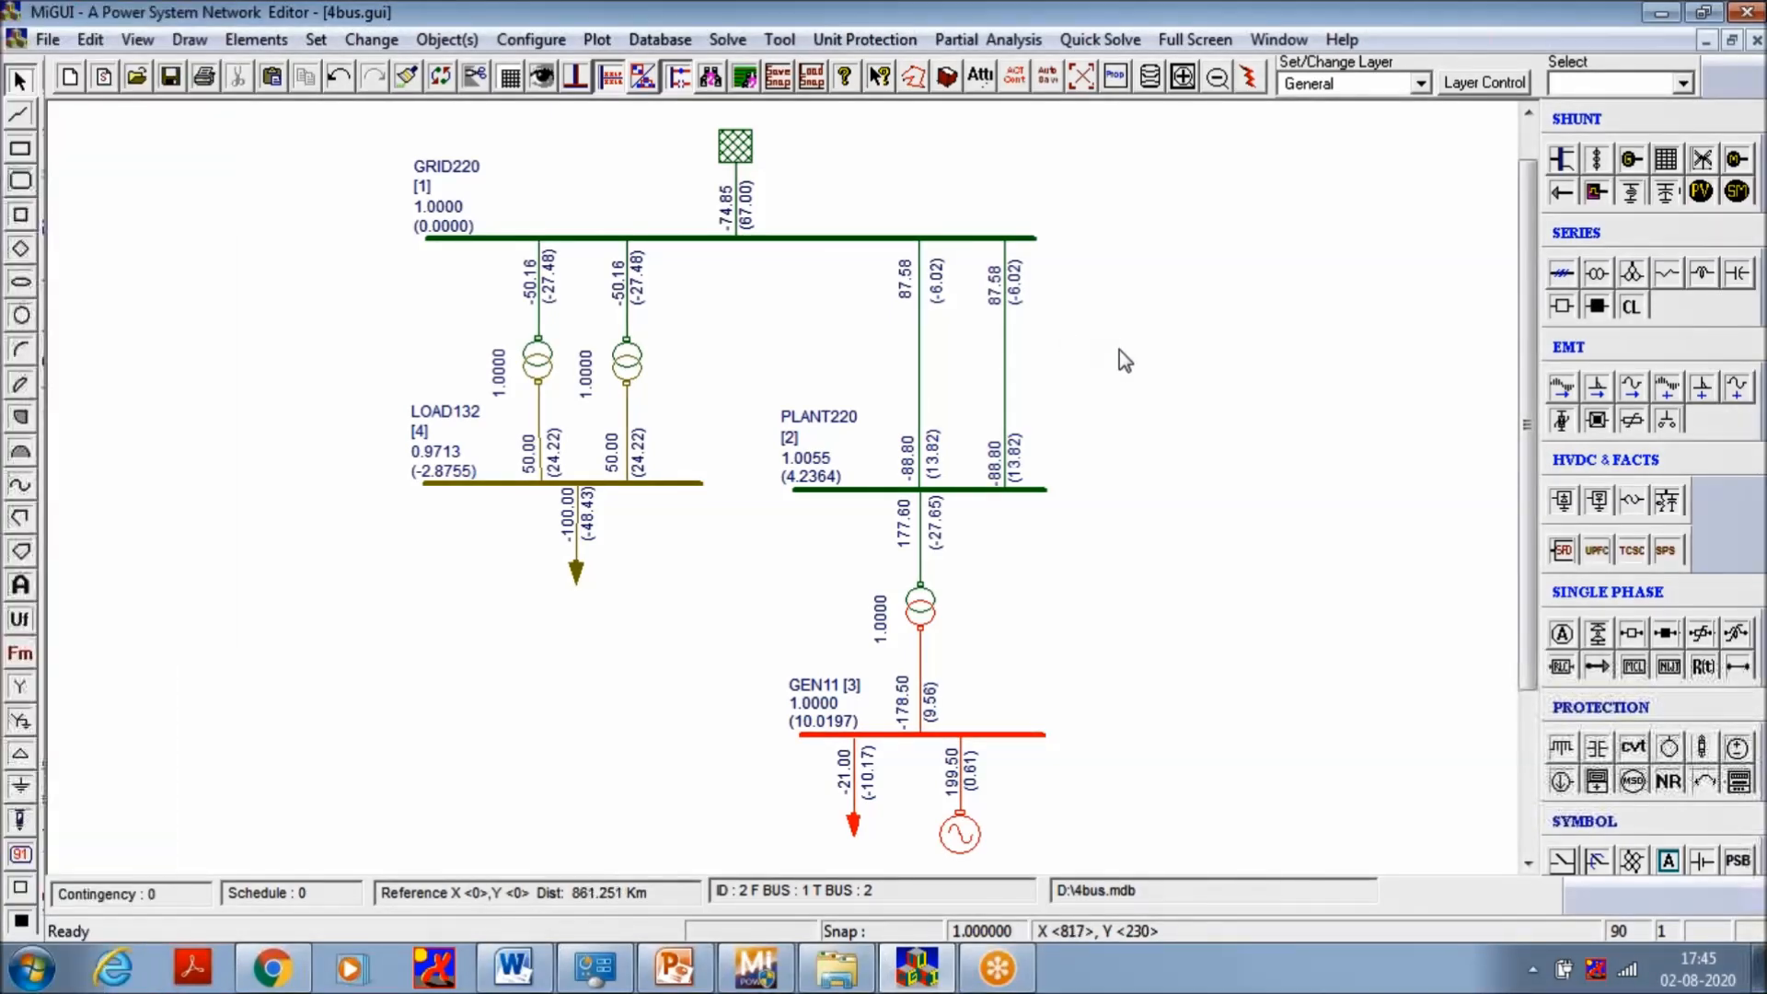
Review the data of the generator on bus GEN11 down to its model type and update its record
double_click(961, 833)
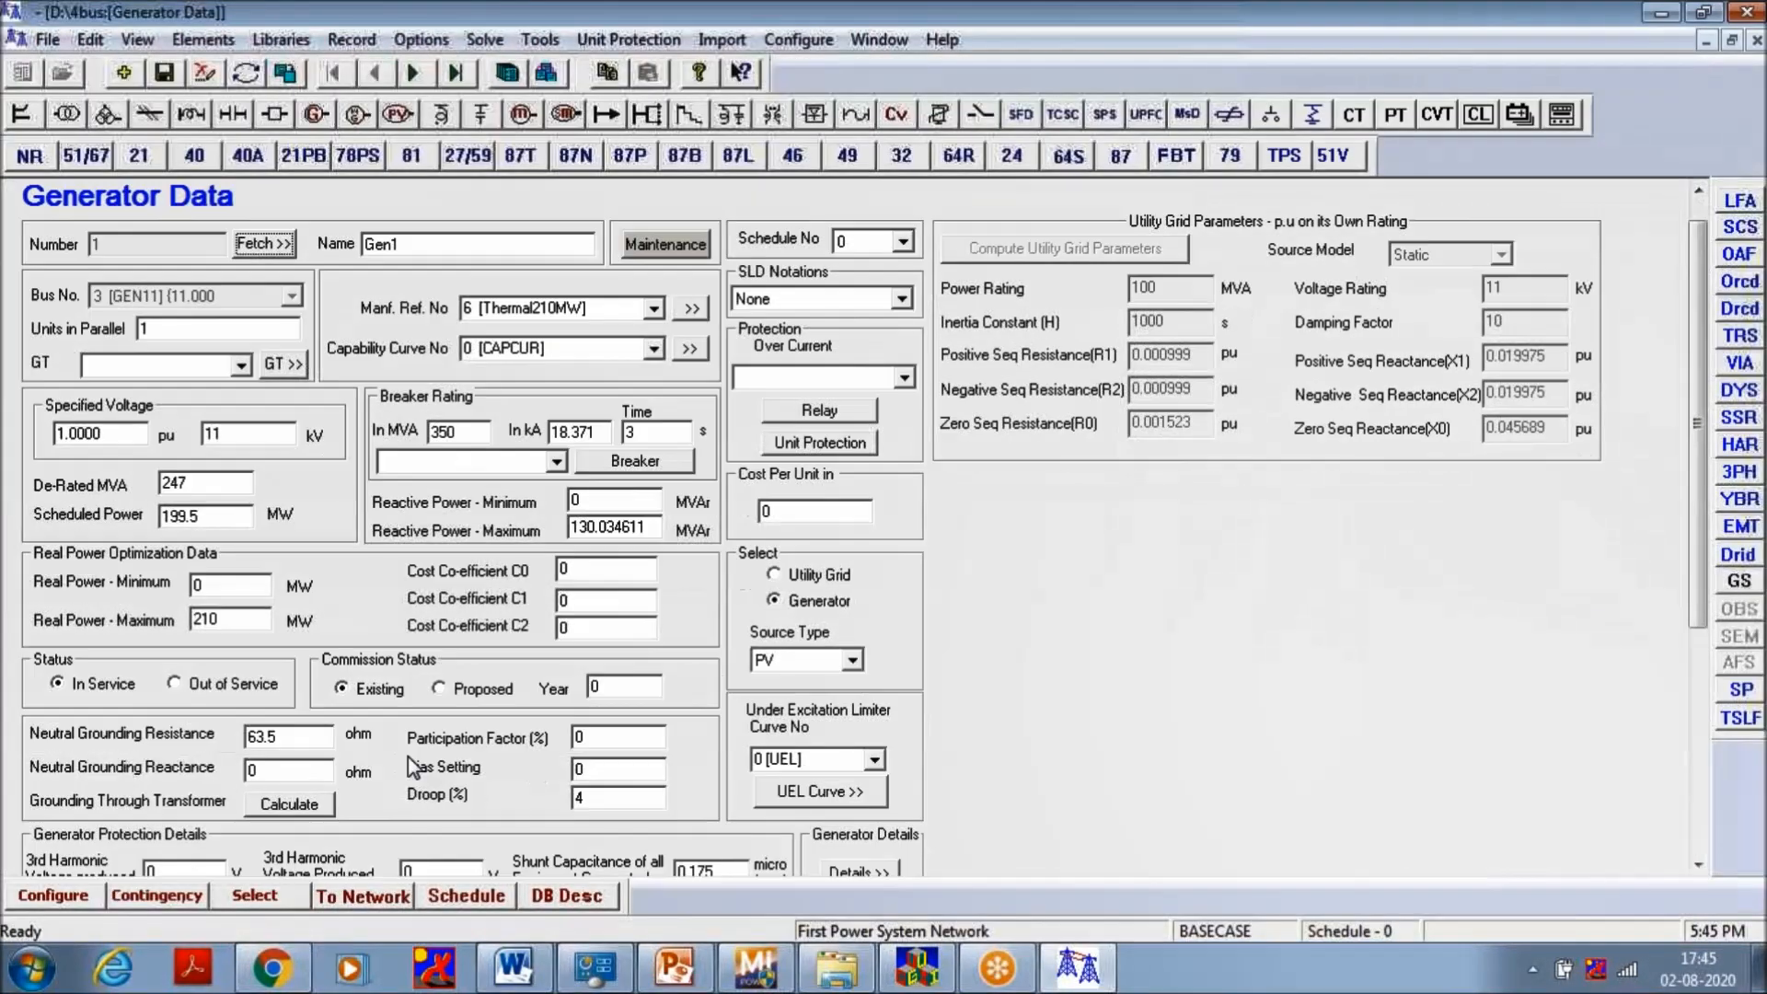
scroll(407, 756, down, 3)
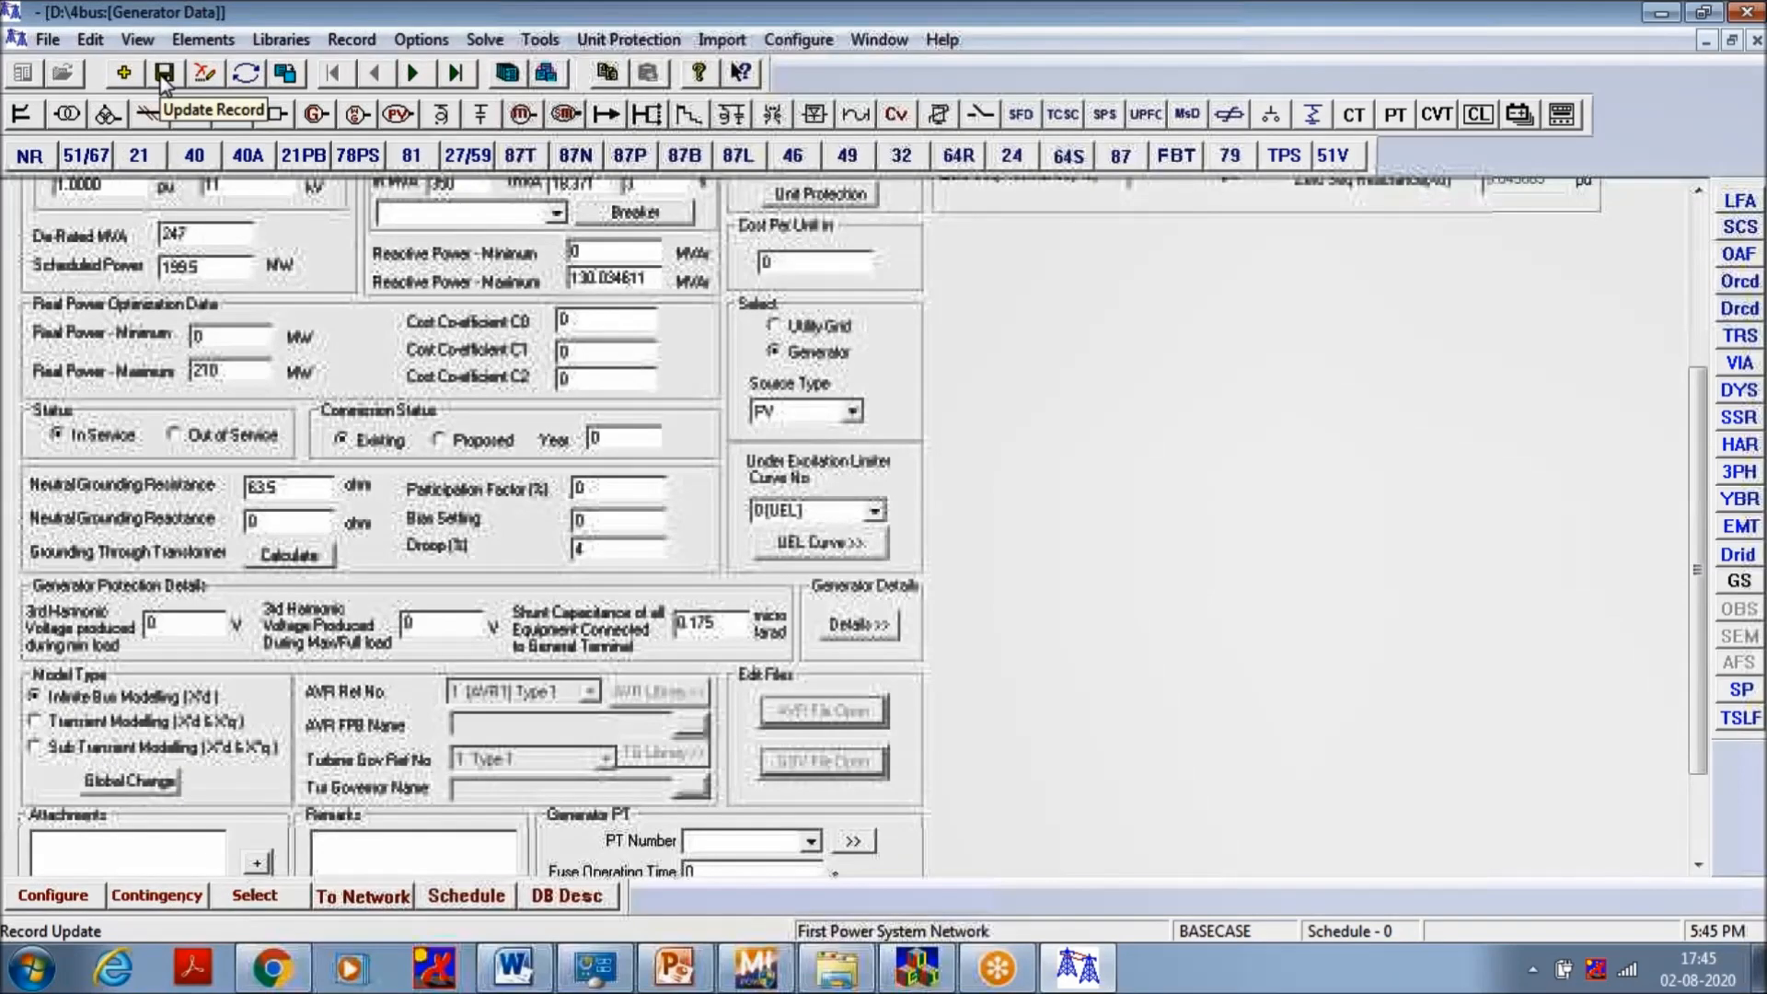
click(164, 75)
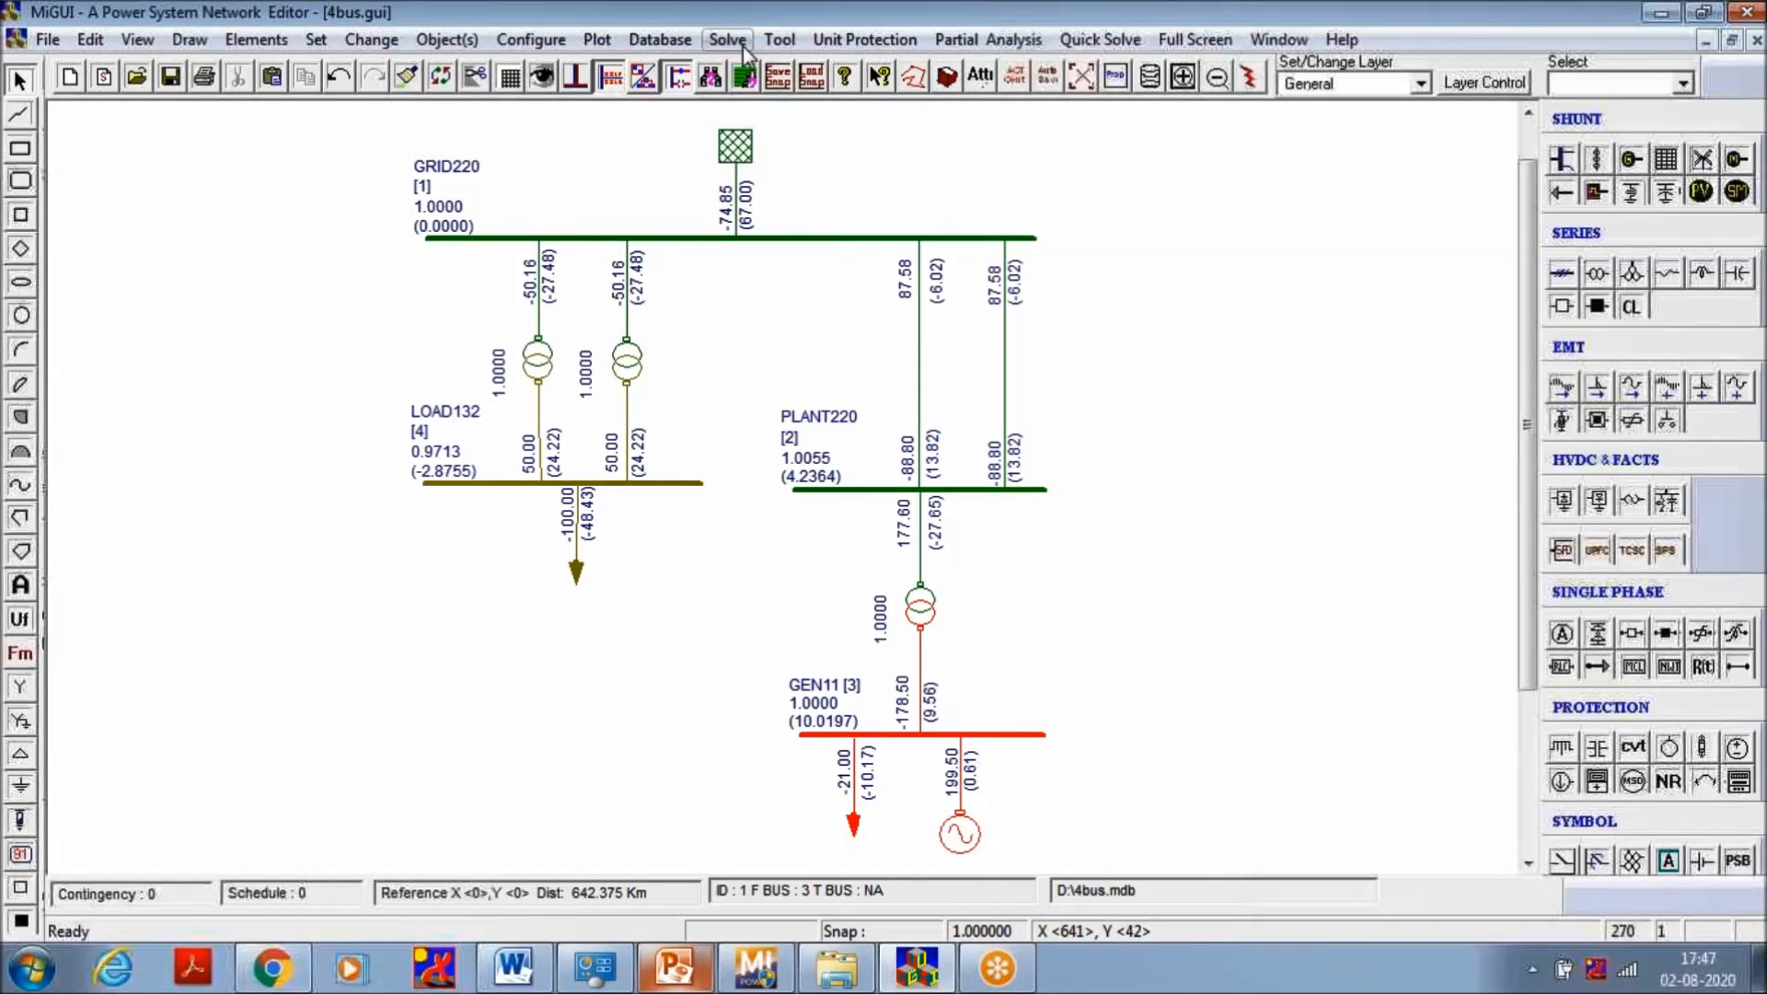
Open the Transient Stability study information for Case 1 and set the swing bus to Gen2 on GRID220
click(743, 47)
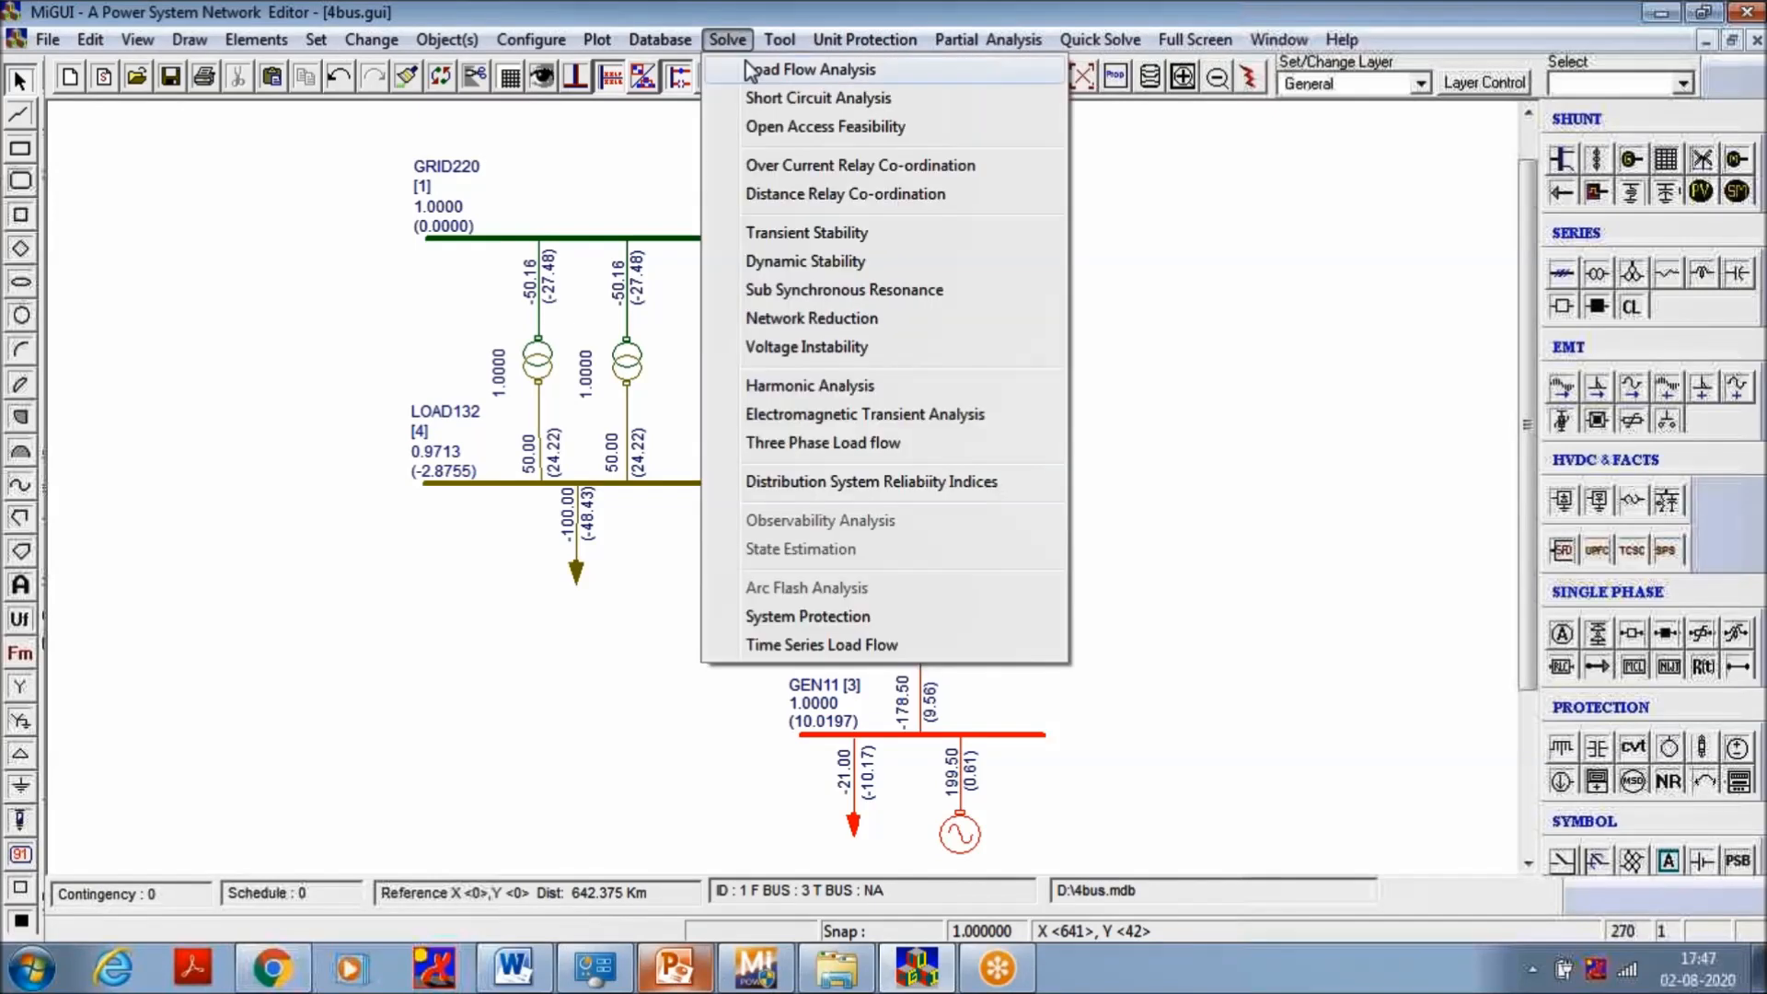
click(771, 230)
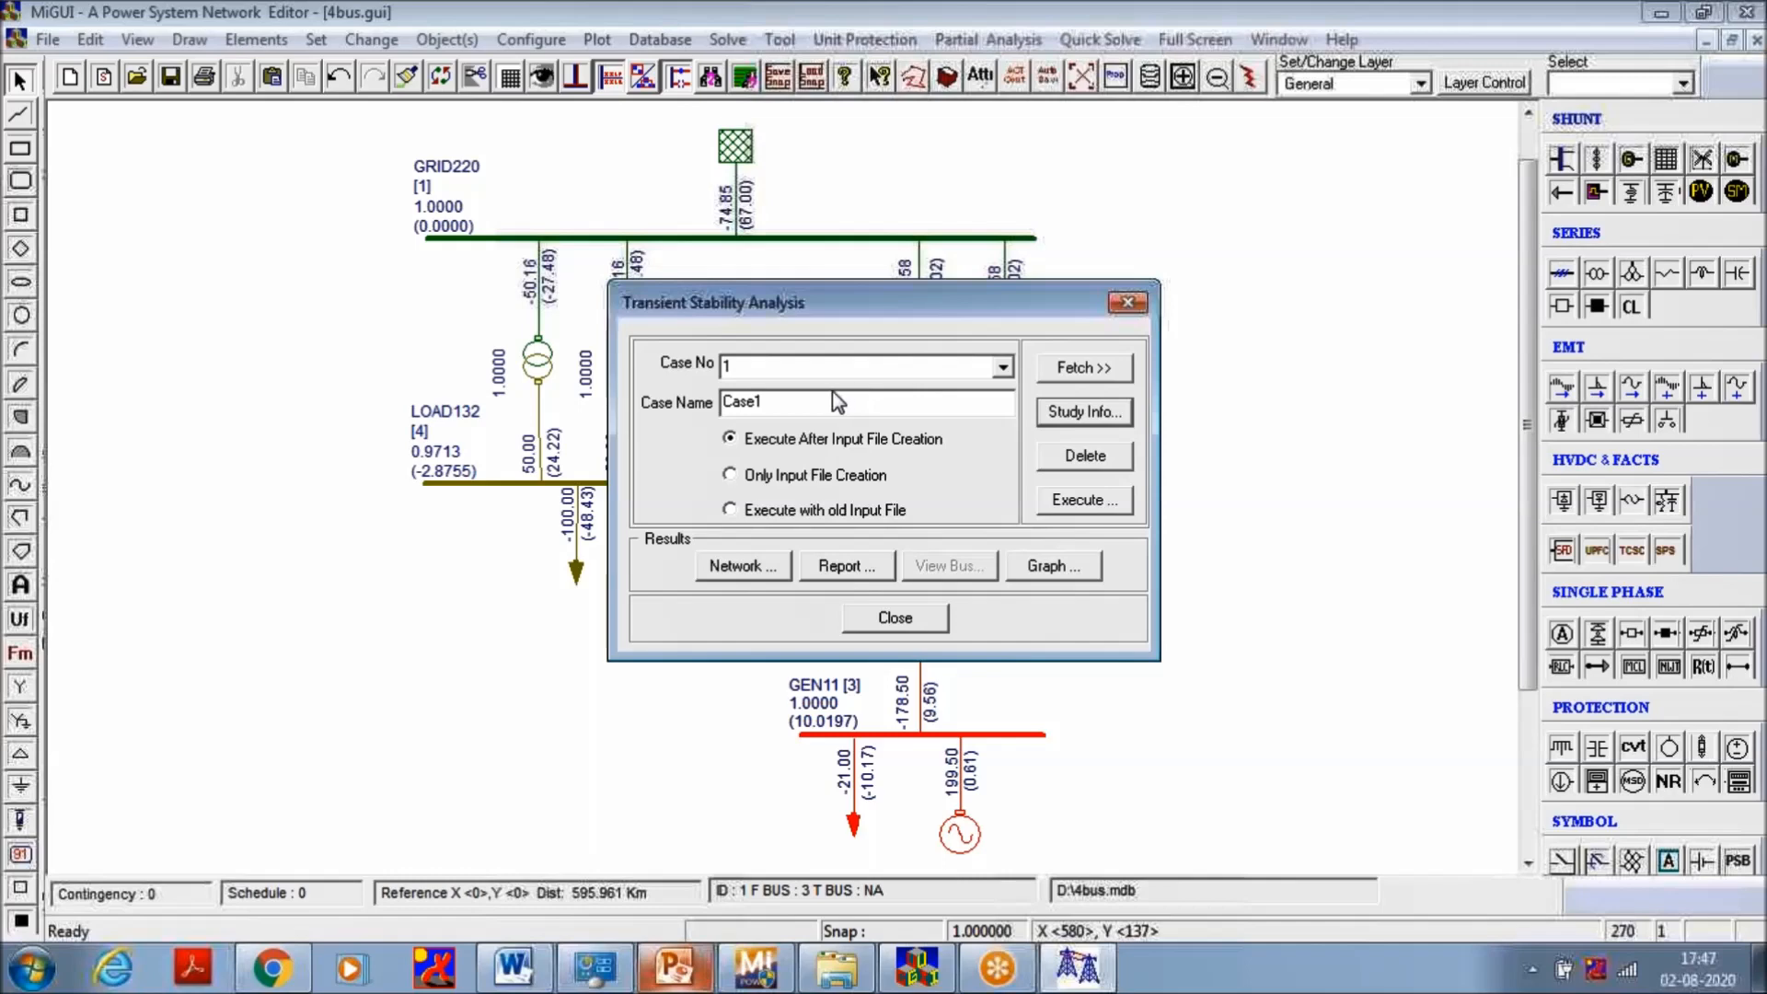
click(1062, 417)
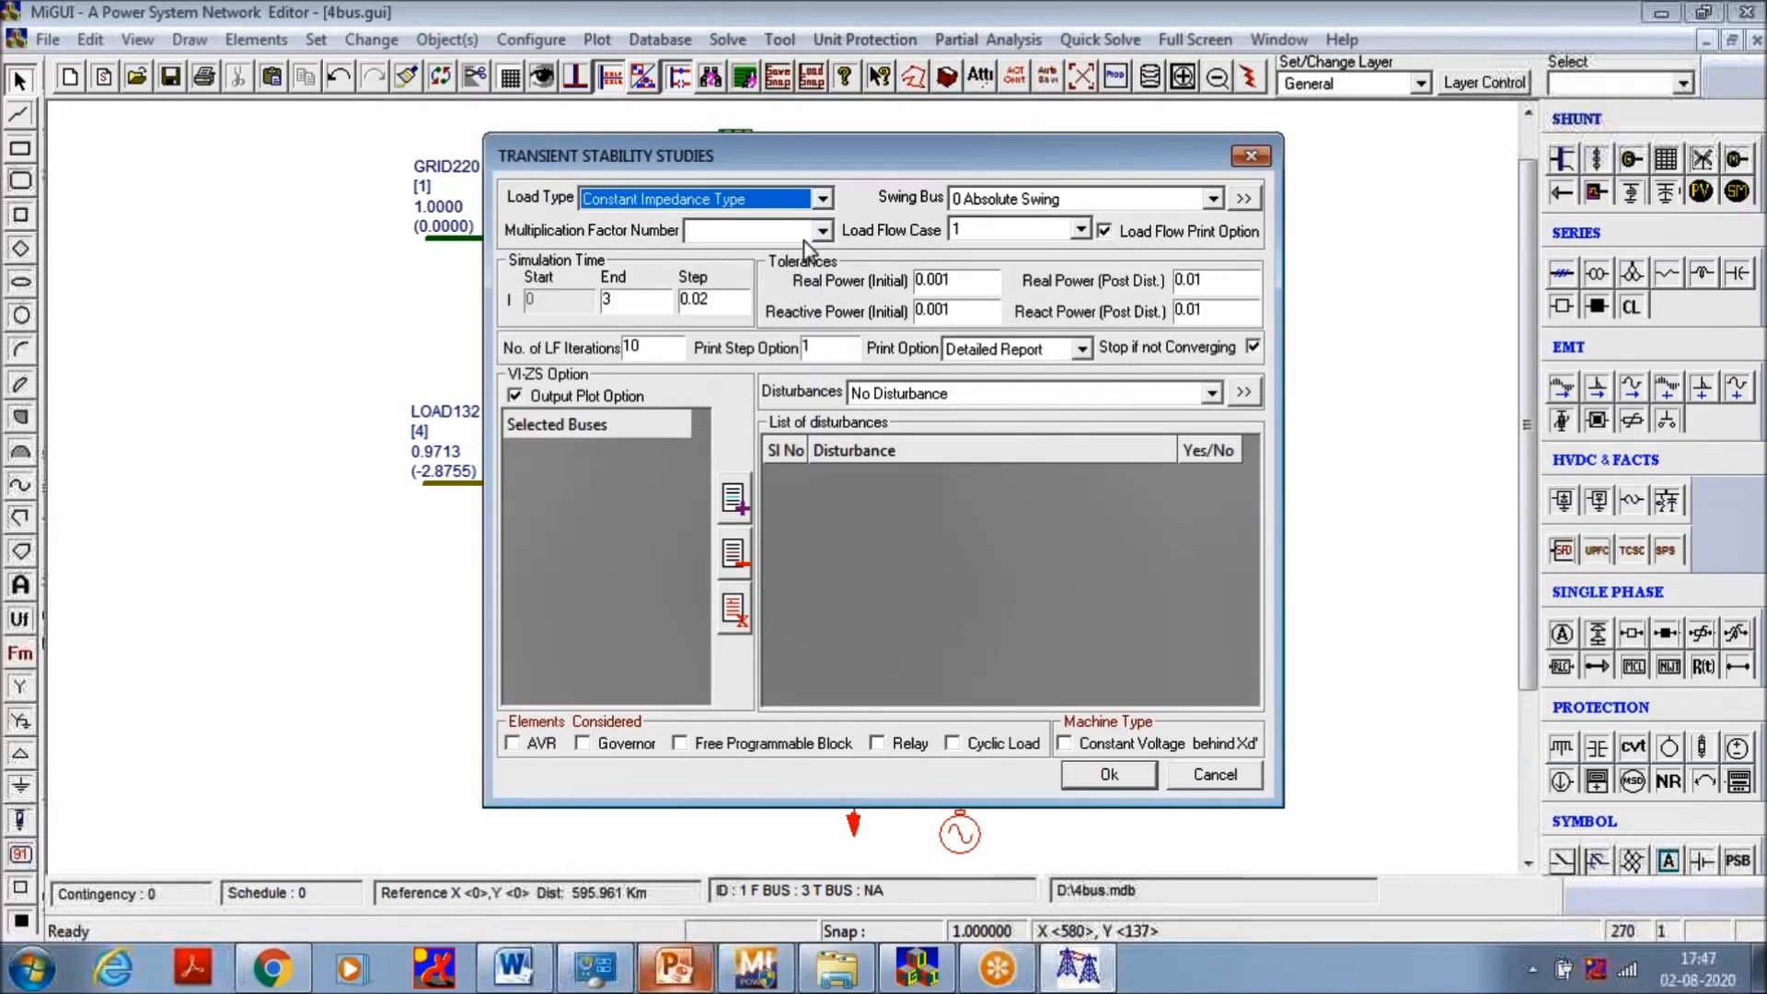
click(1245, 199)
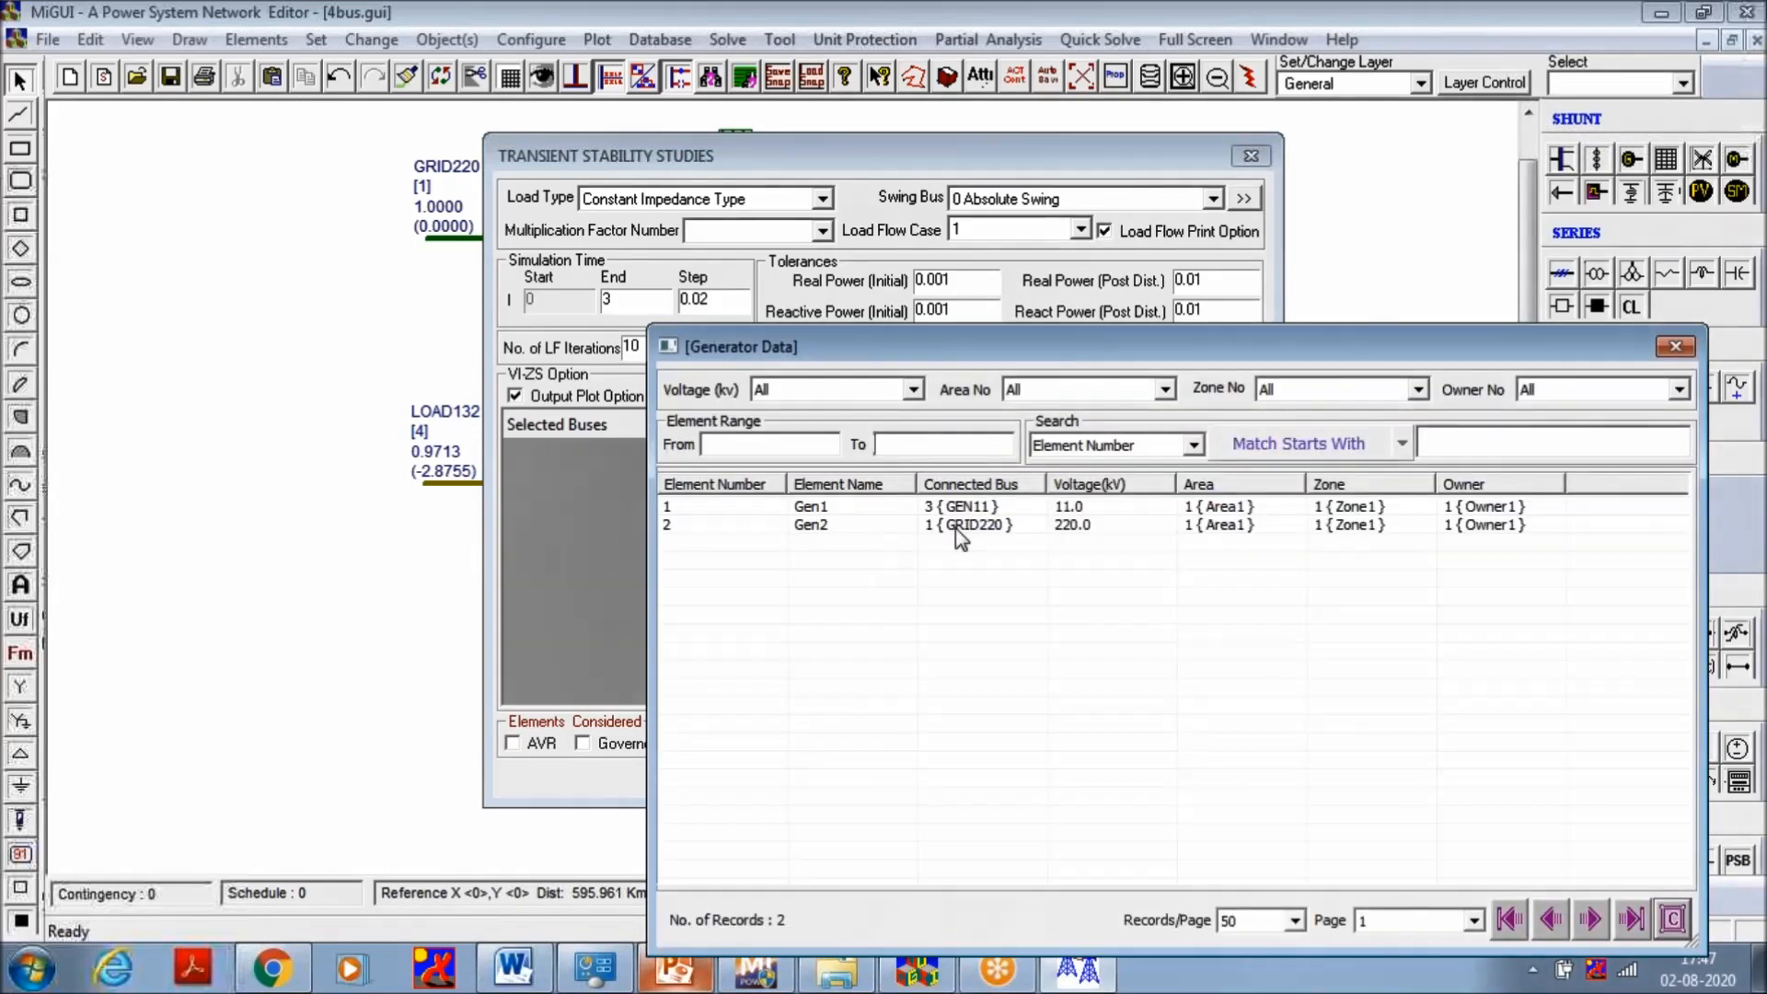
click(961, 526)
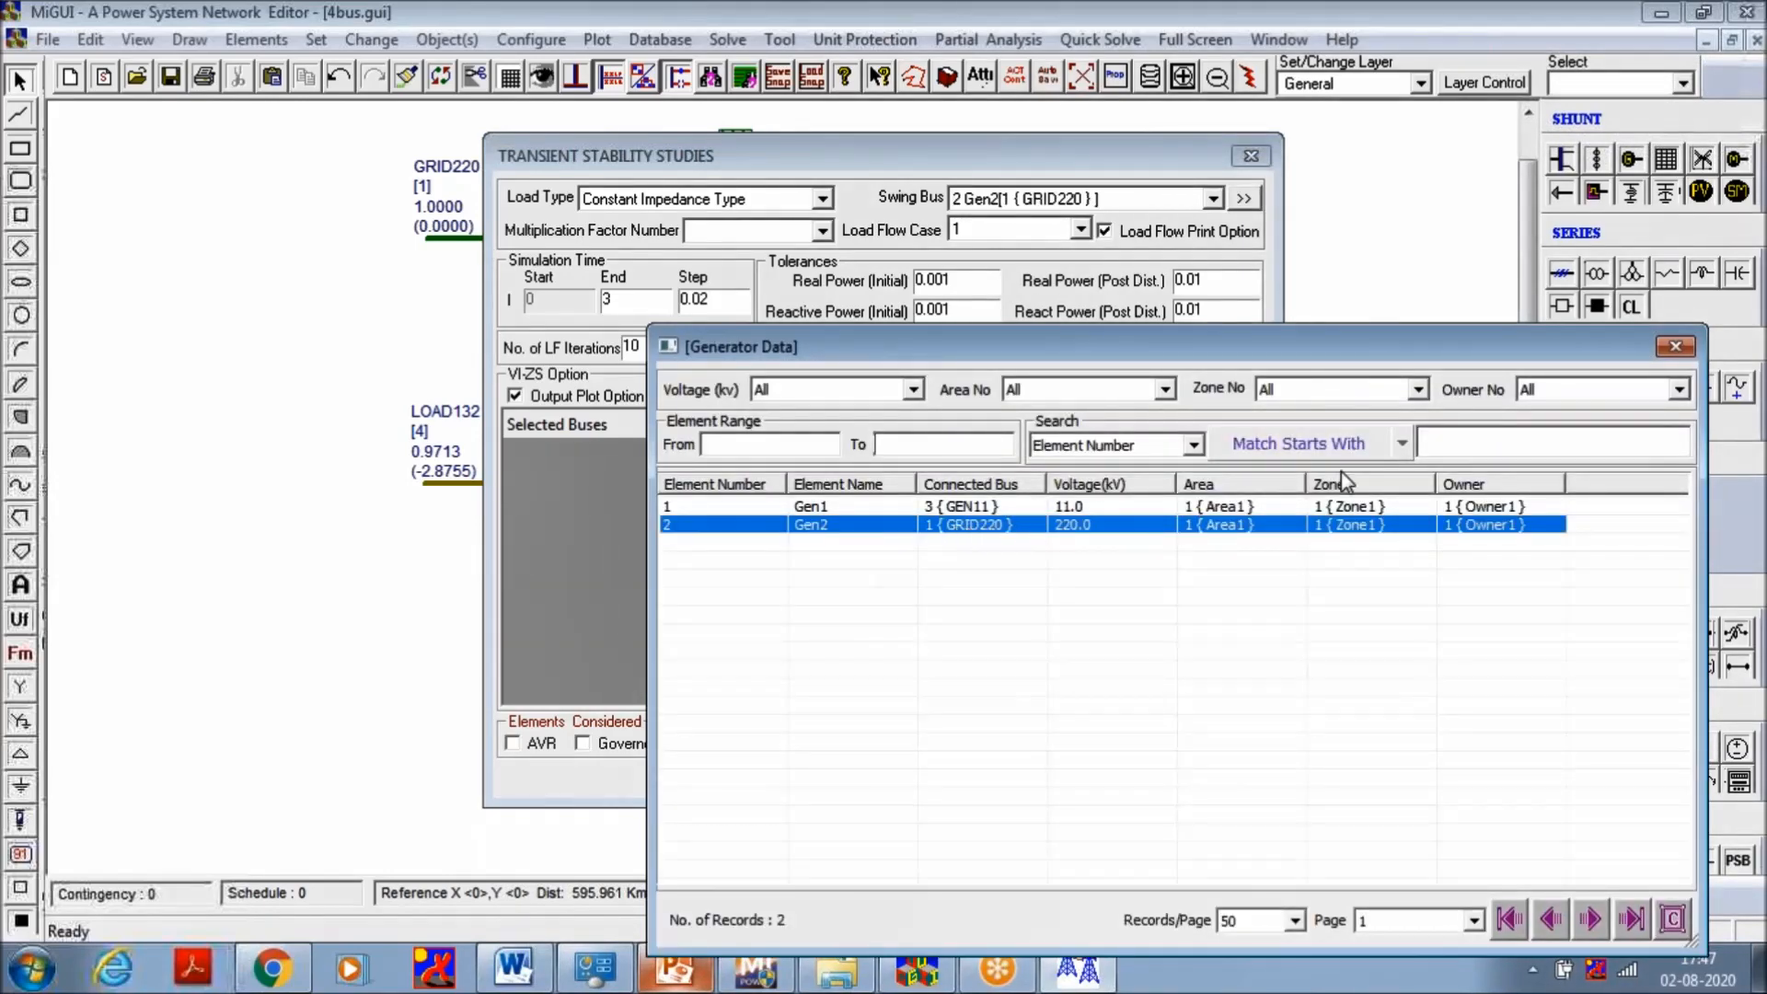
click(1677, 348)
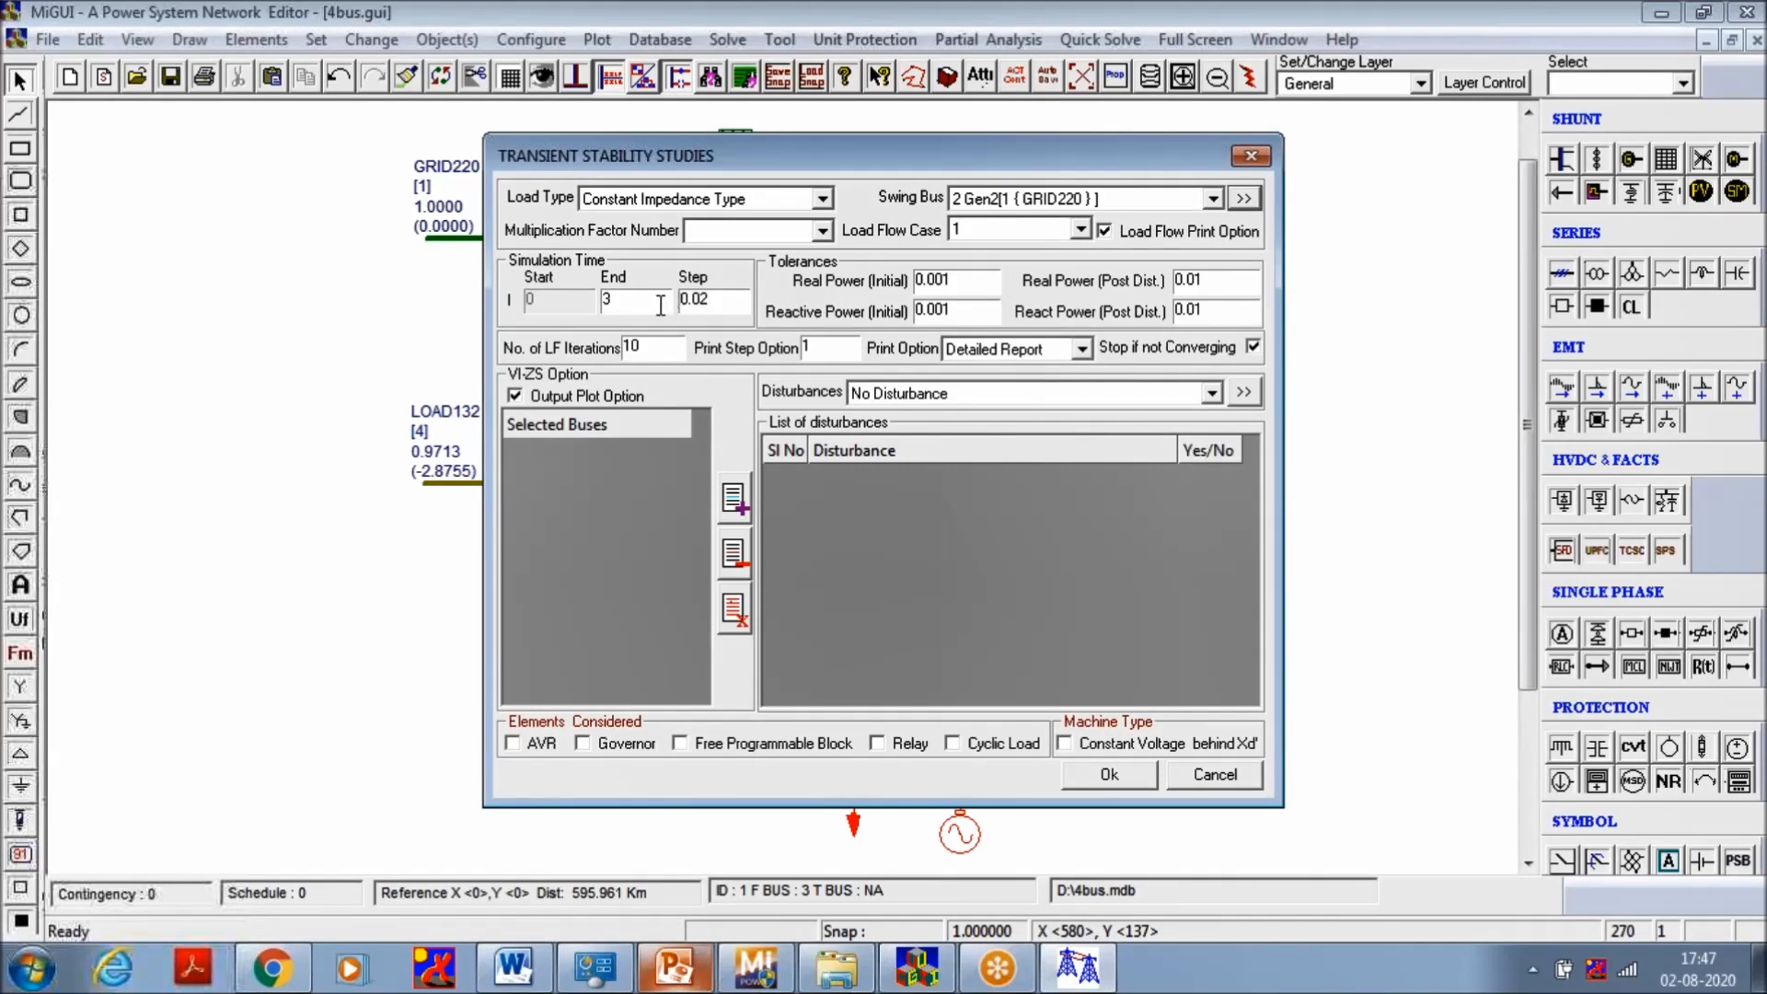
click(689, 302)
drag(713, 306, 653, 305)
click(730, 305)
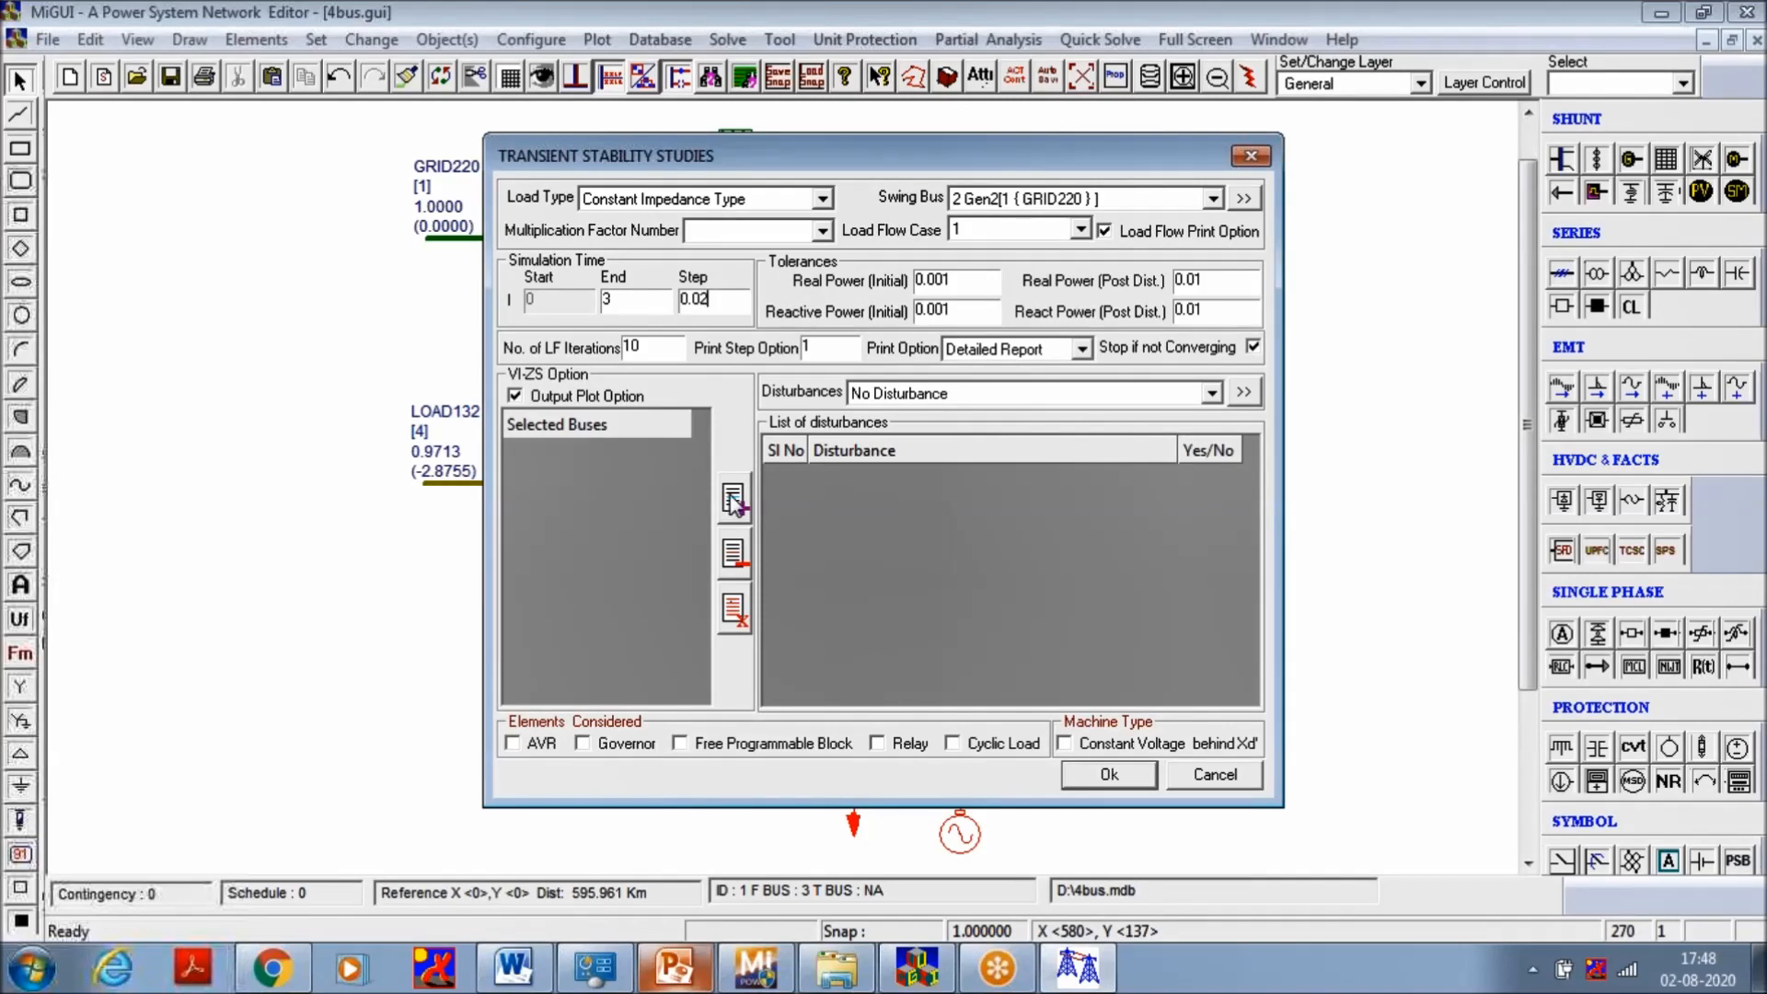
Add the buses GRID220, PLANT220, GEN11 and LOAD132 to the selected buses for the output plot
click(733, 504)
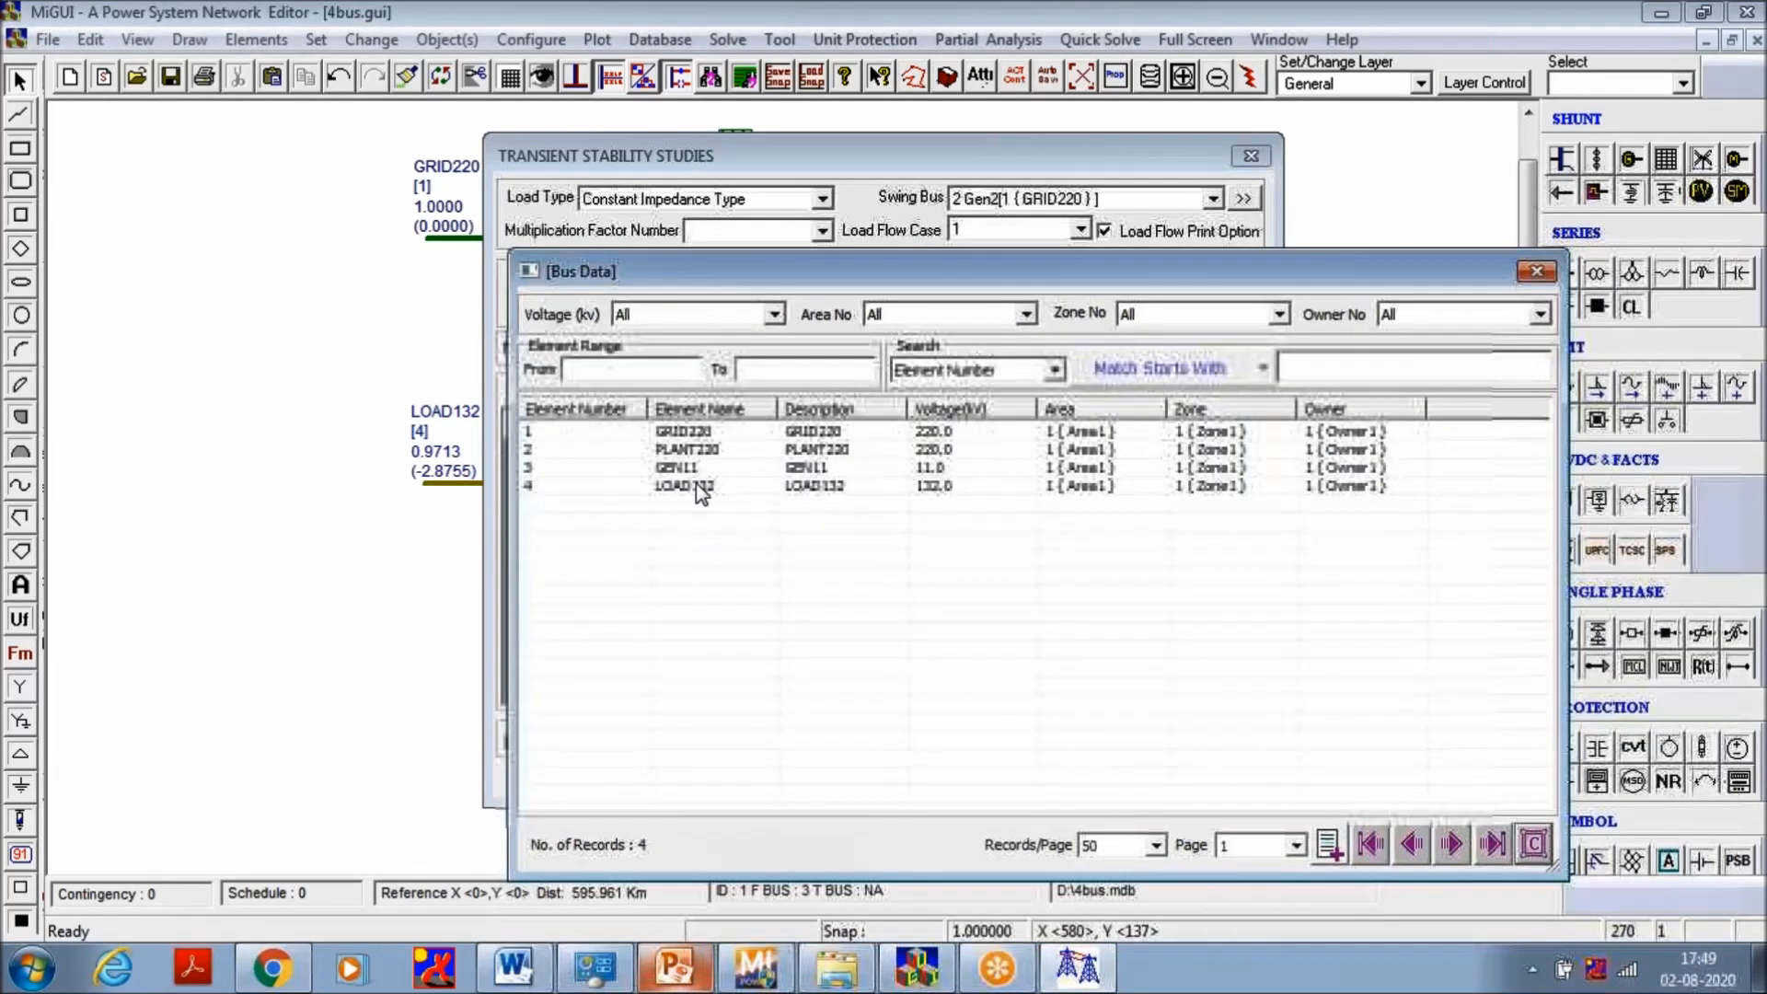
click(685, 431)
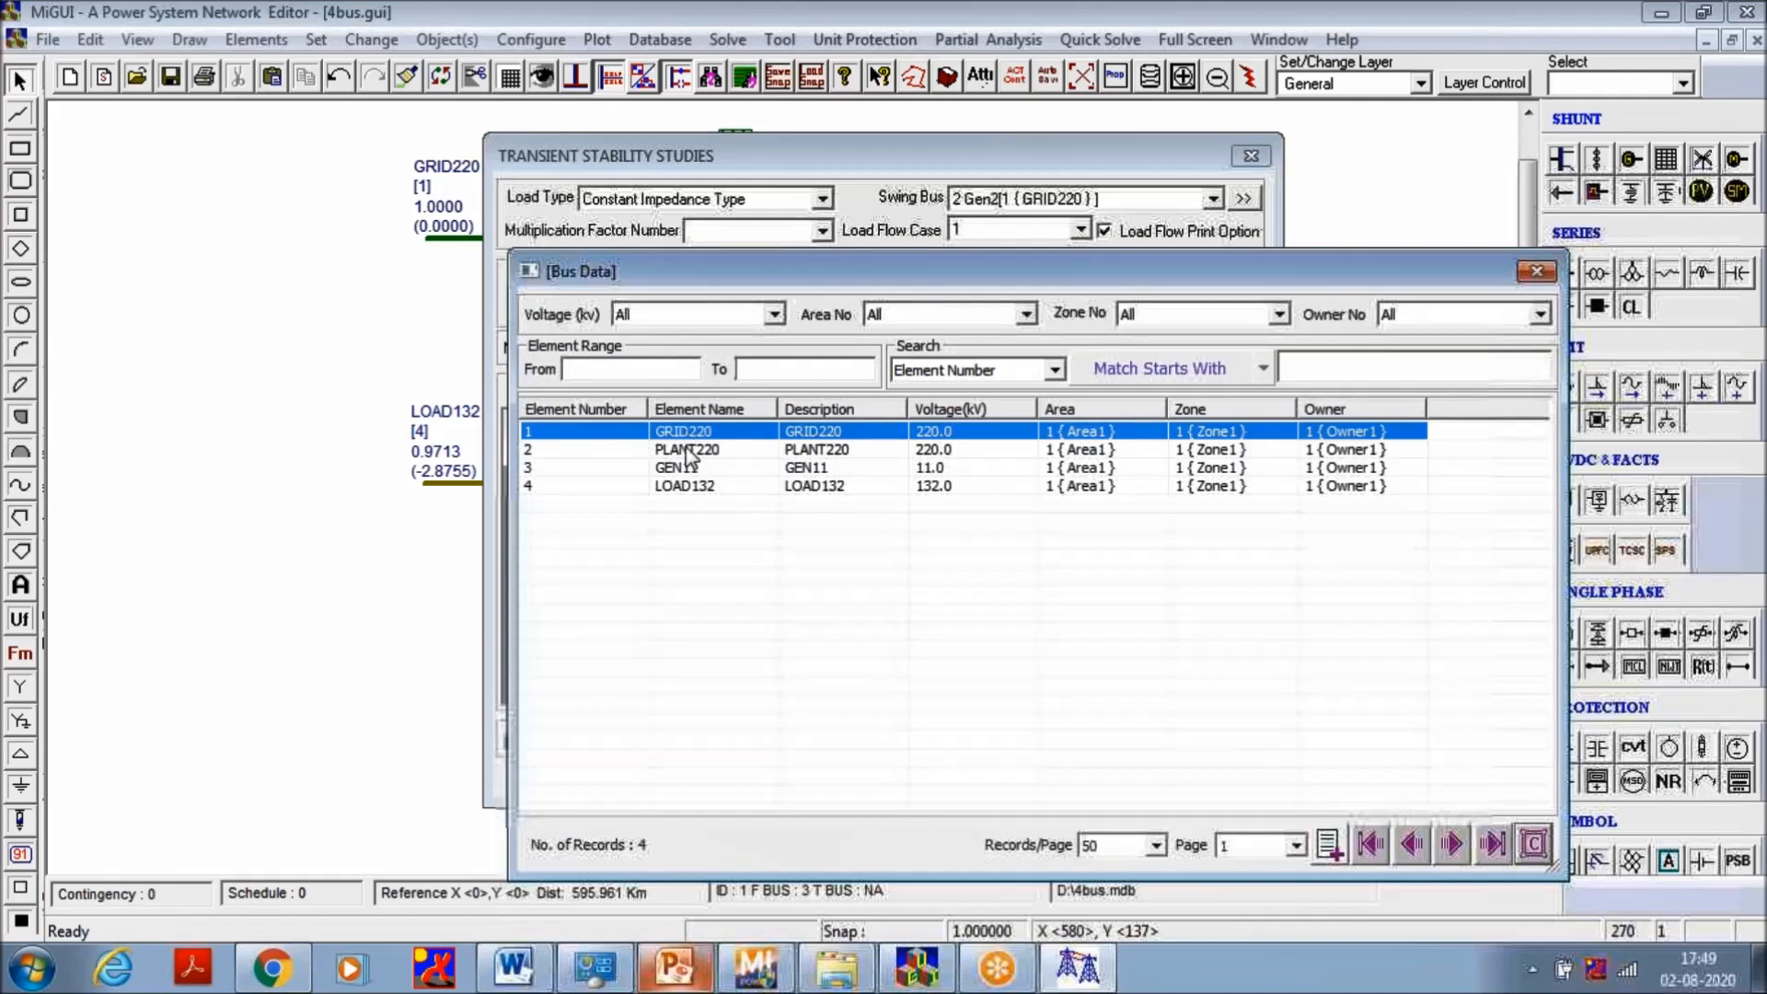
click(688, 451)
click(688, 468)
click(687, 486)
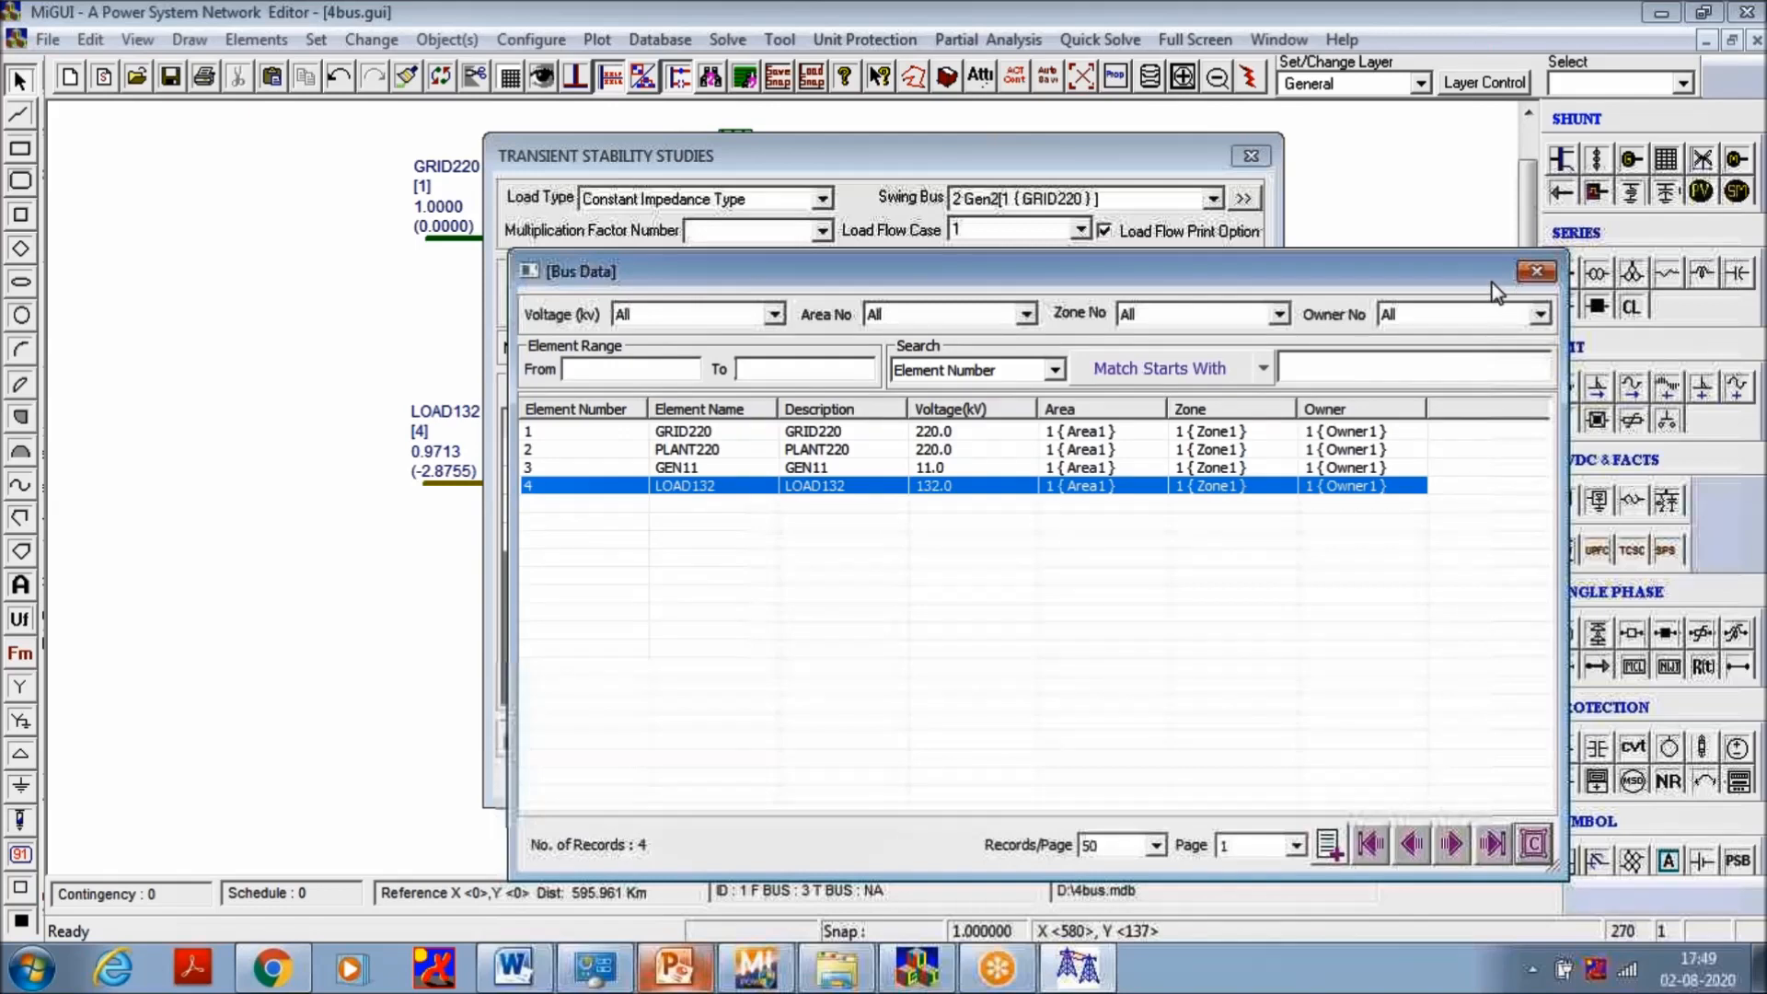
click(1537, 273)
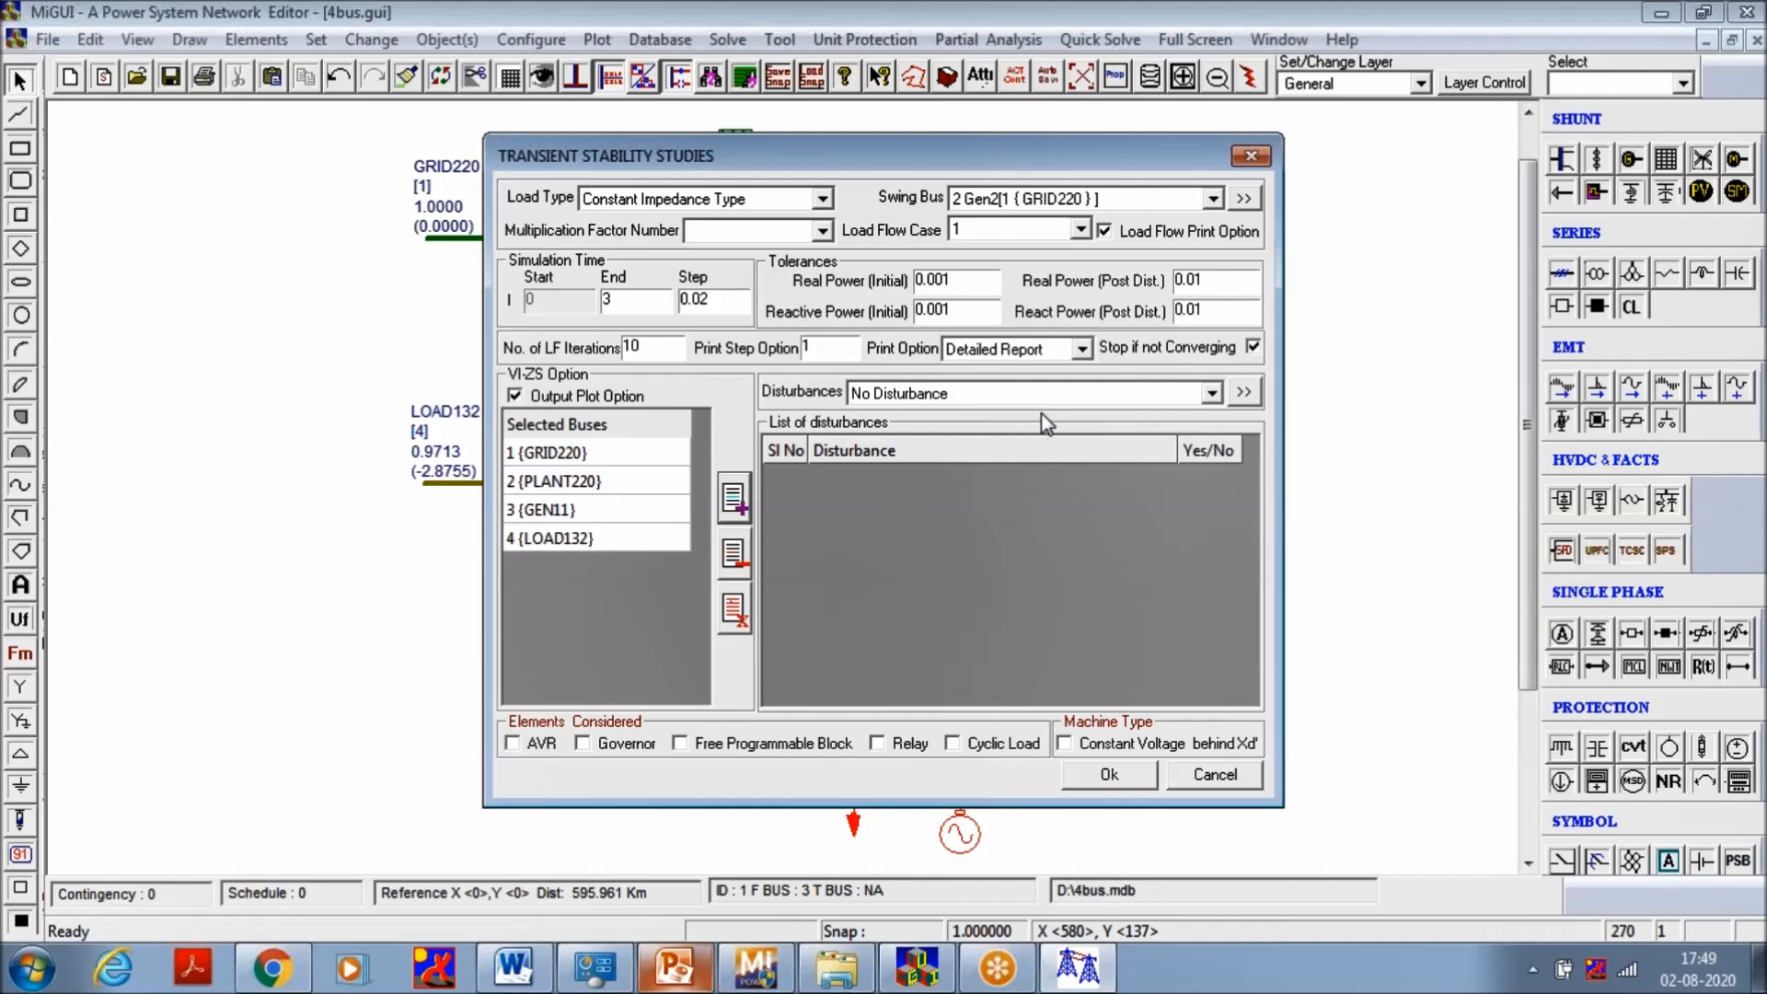
Add a Three Phase To Ground Fault disturbance on bus GRID220, starting at 0 and clearing at 0.1 seconds
click(1213, 398)
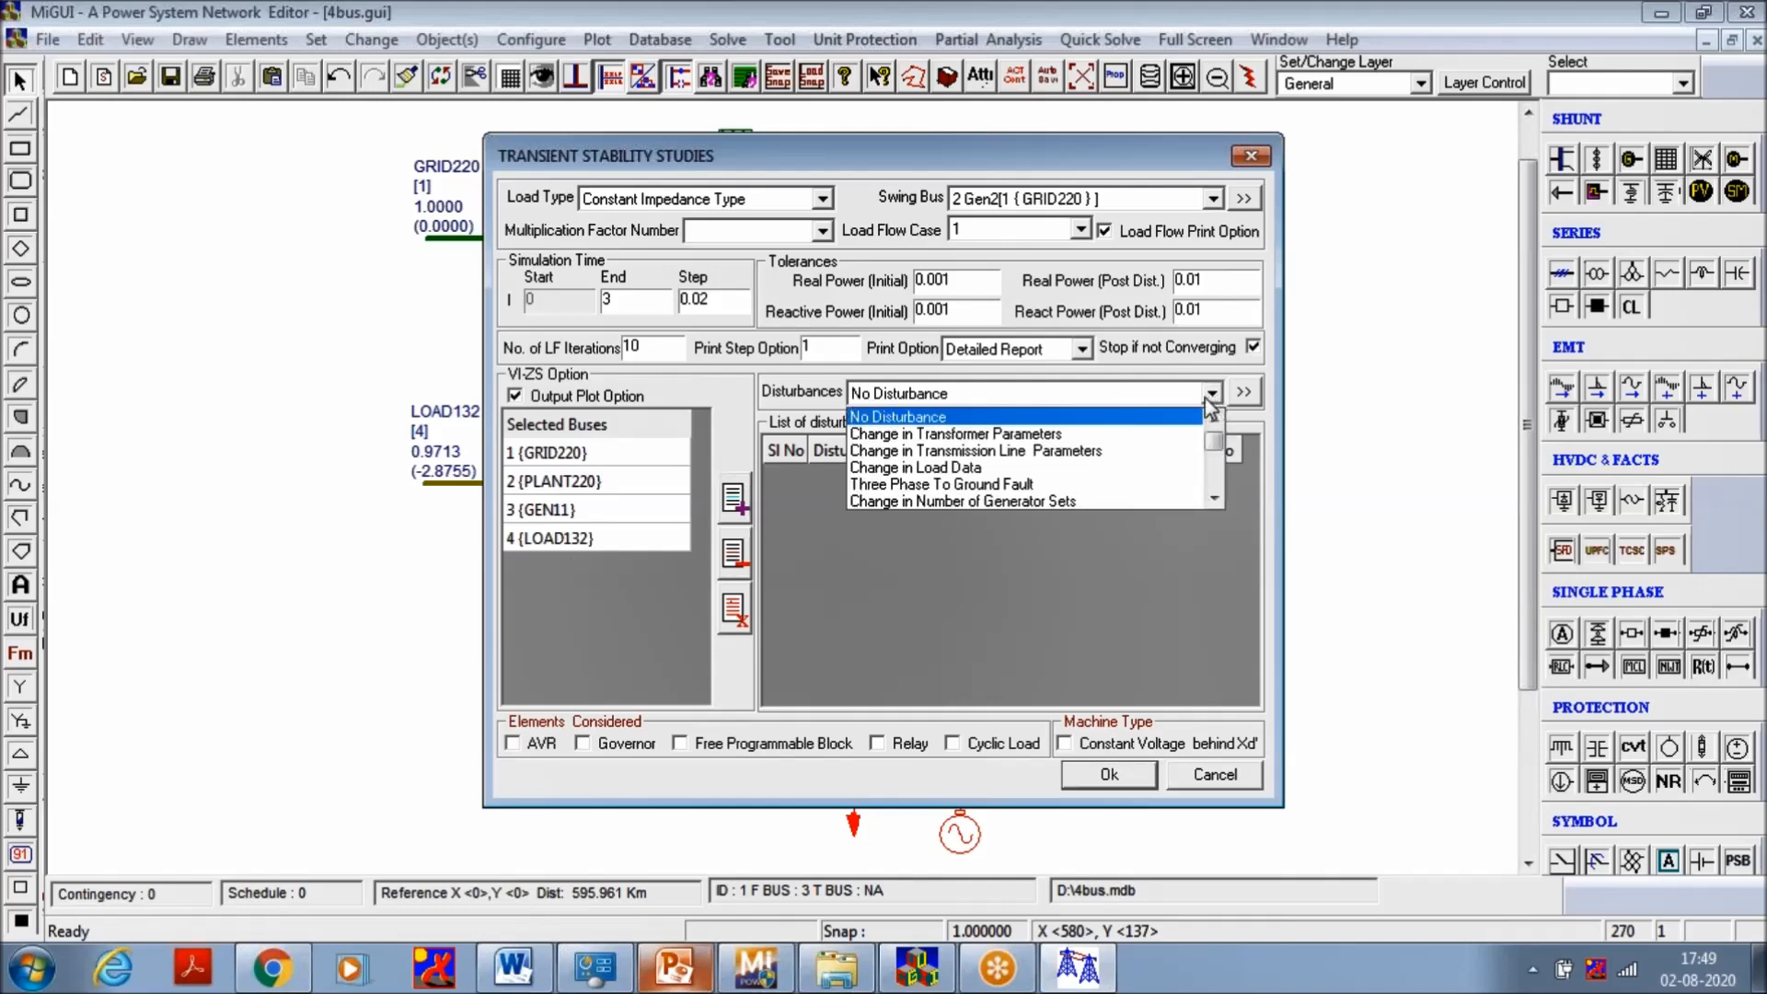
click(1007, 485)
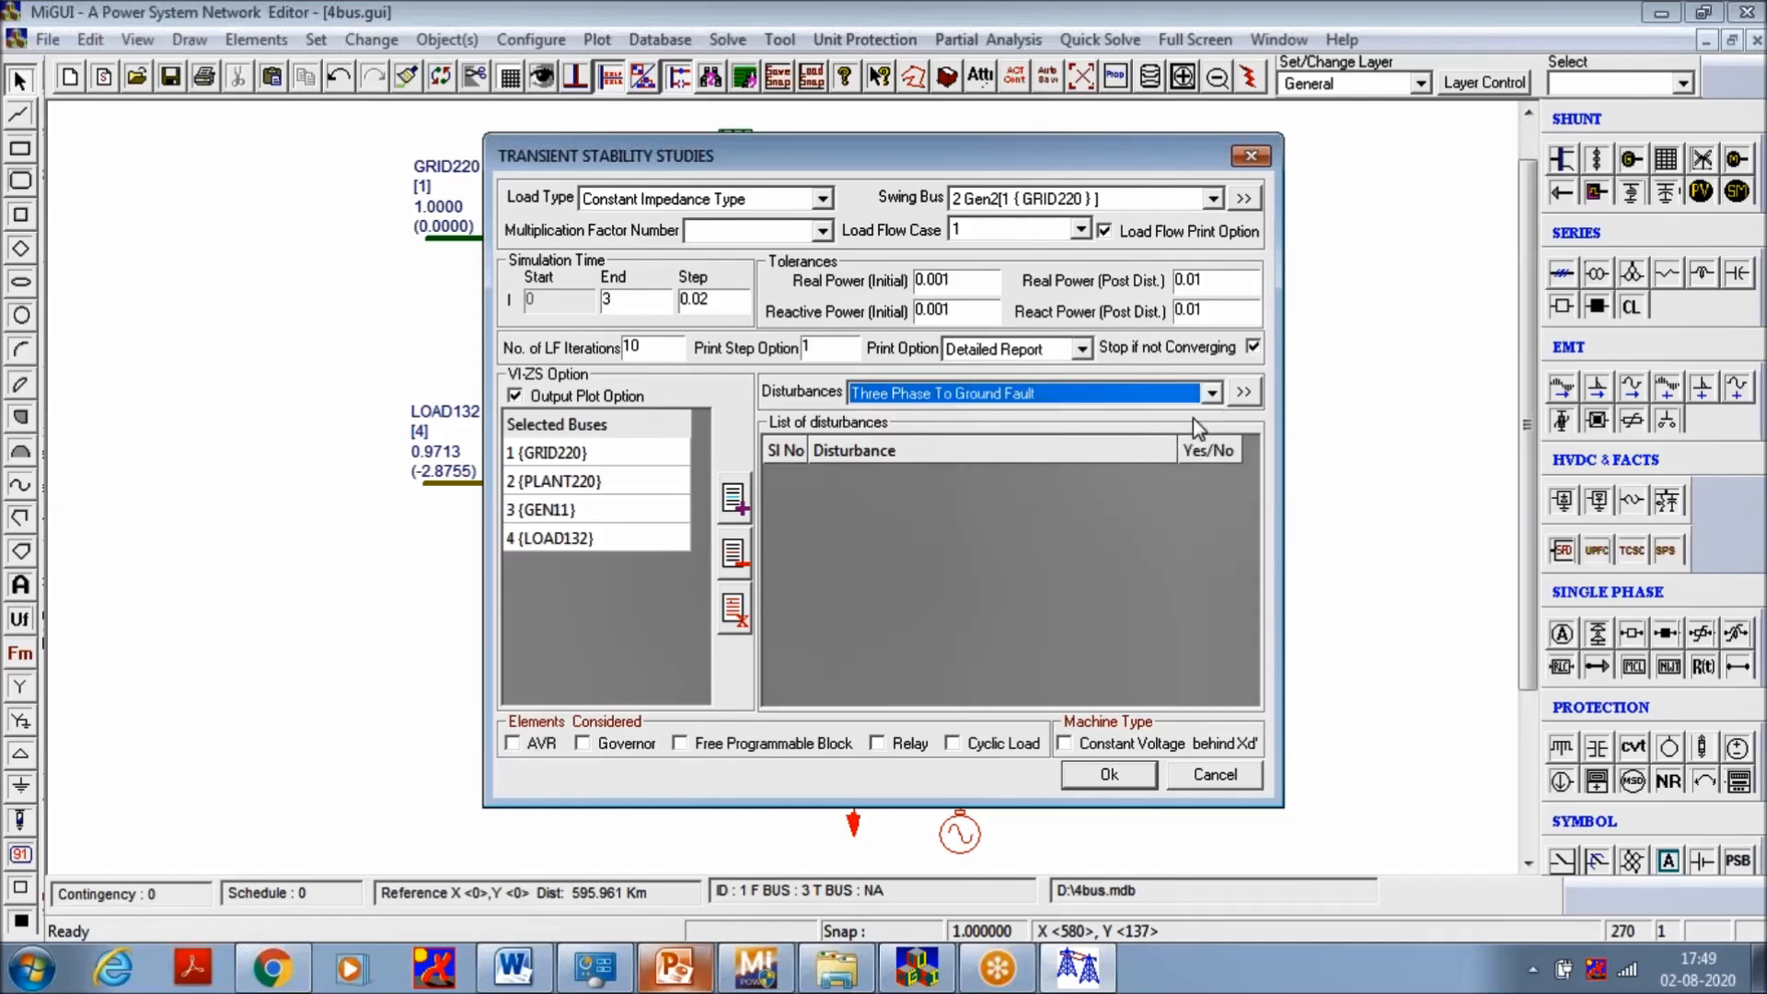
click(1243, 396)
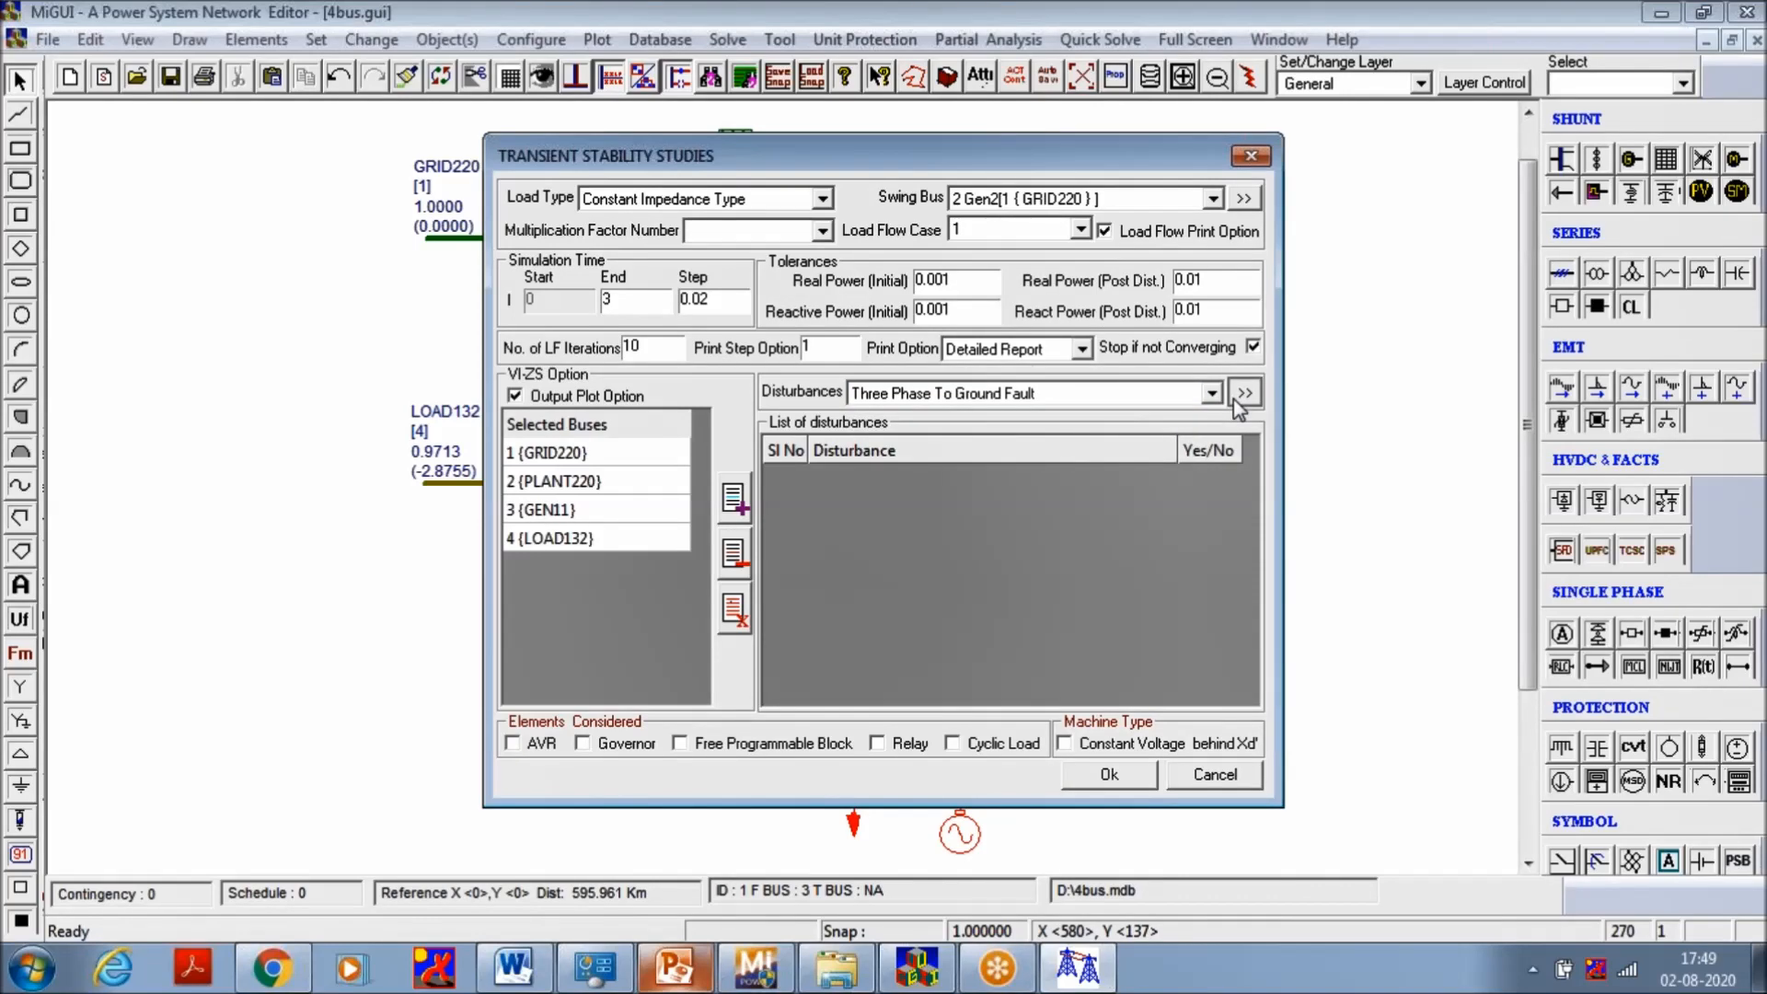
click(1235, 401)
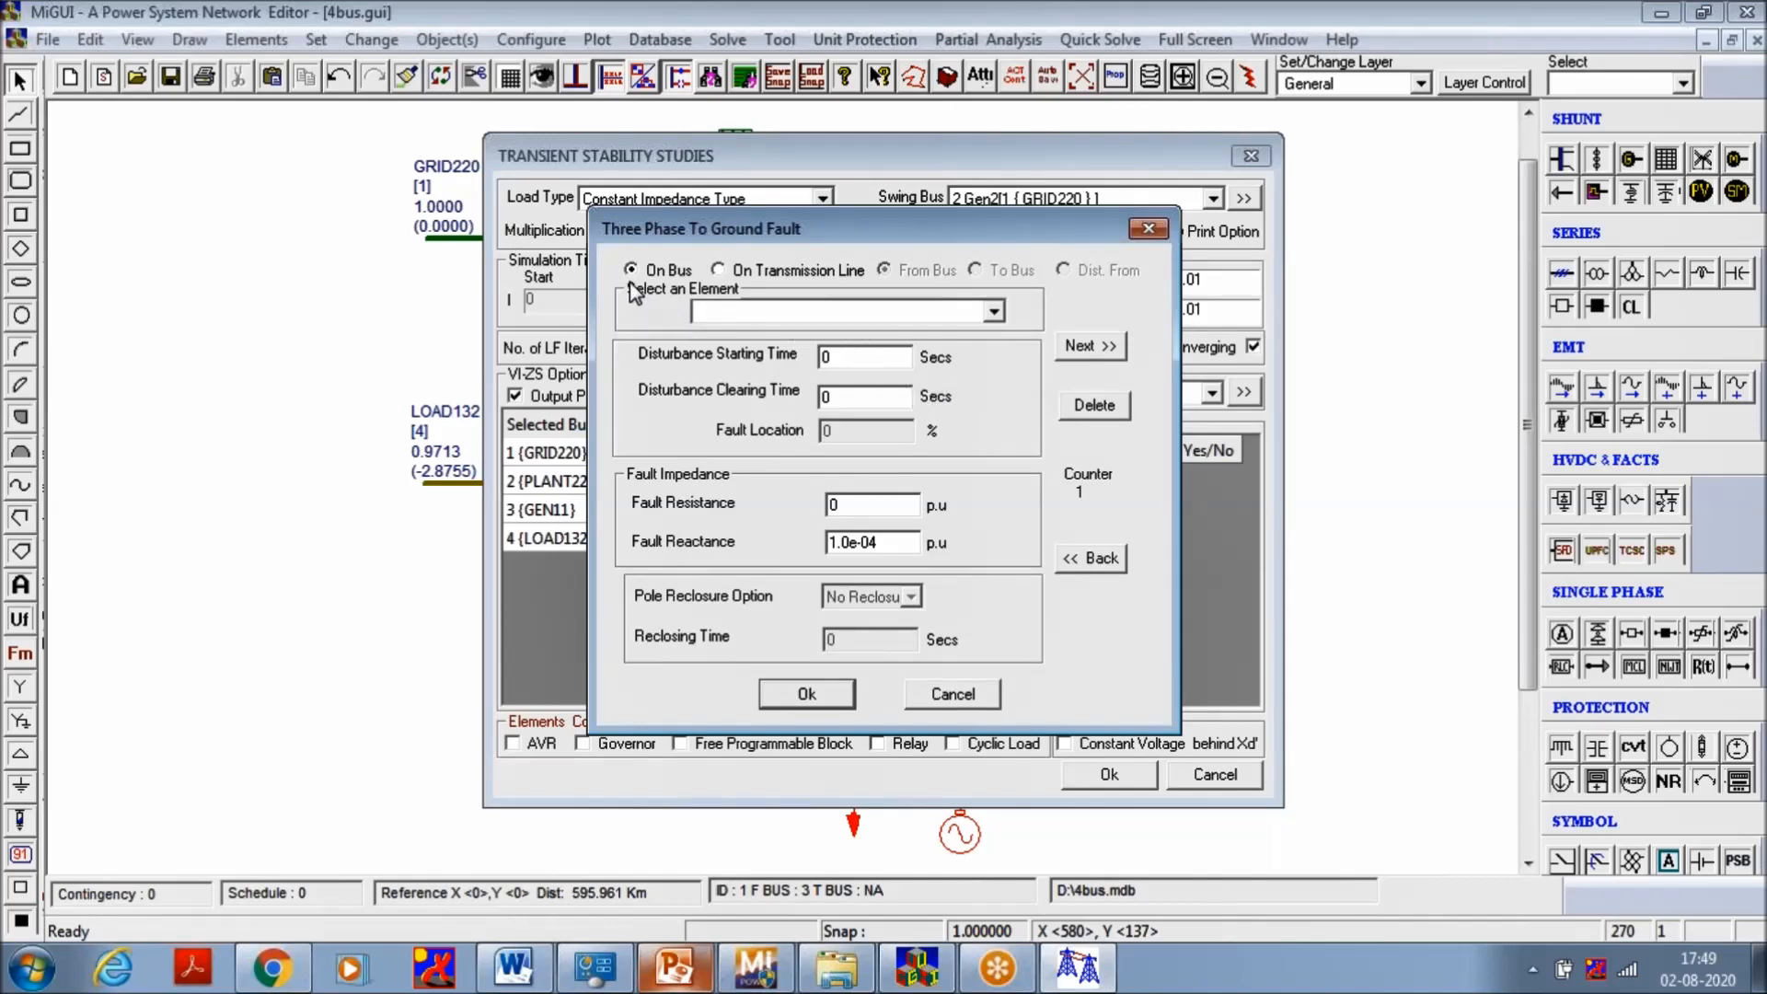
click(741, 313)
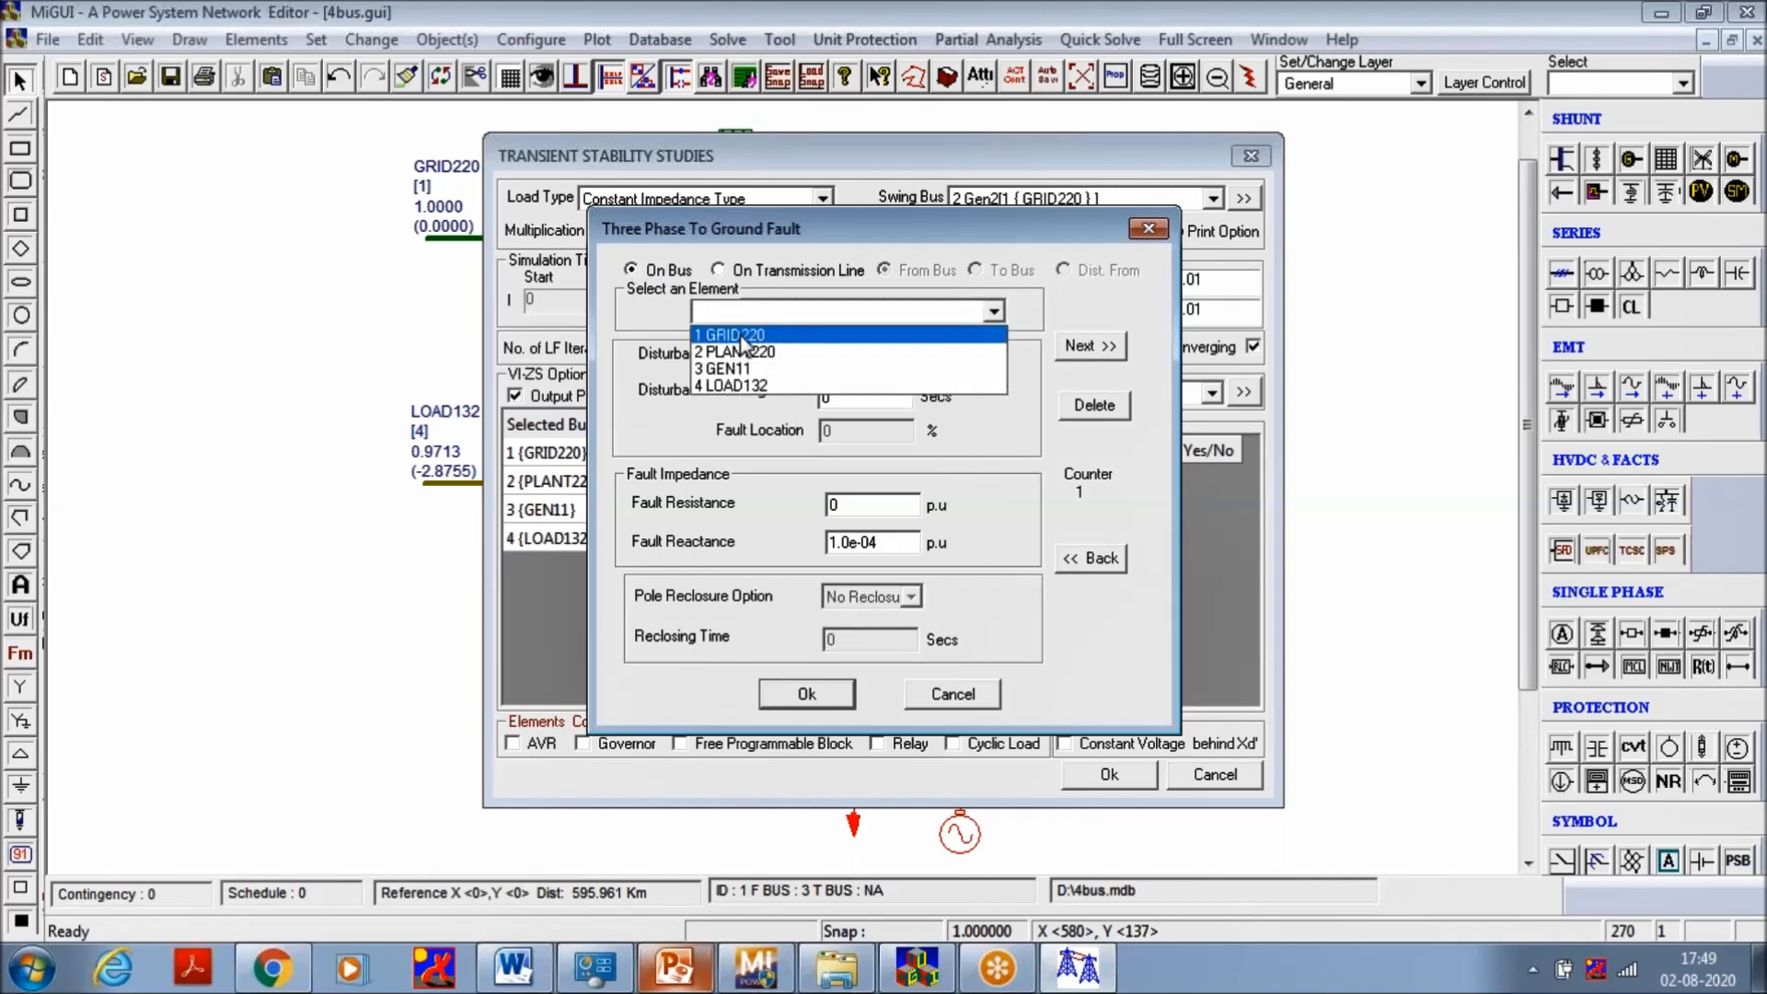
click(742, 339)
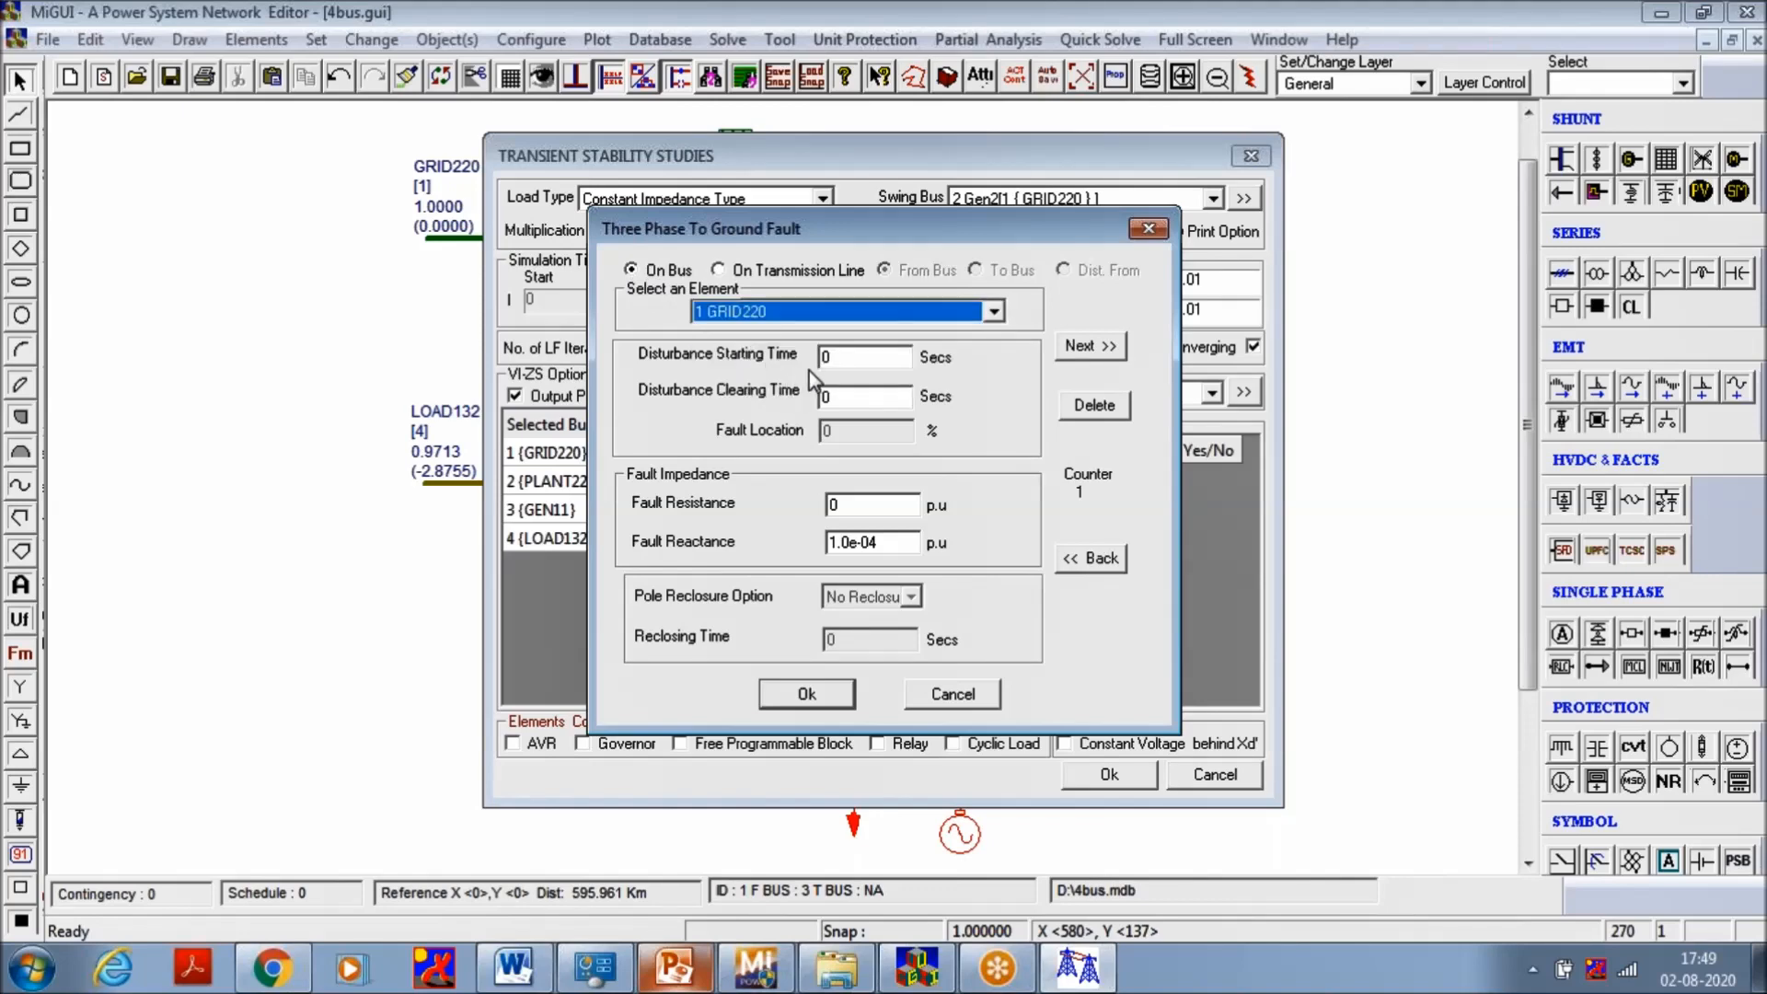
click(842, 360)
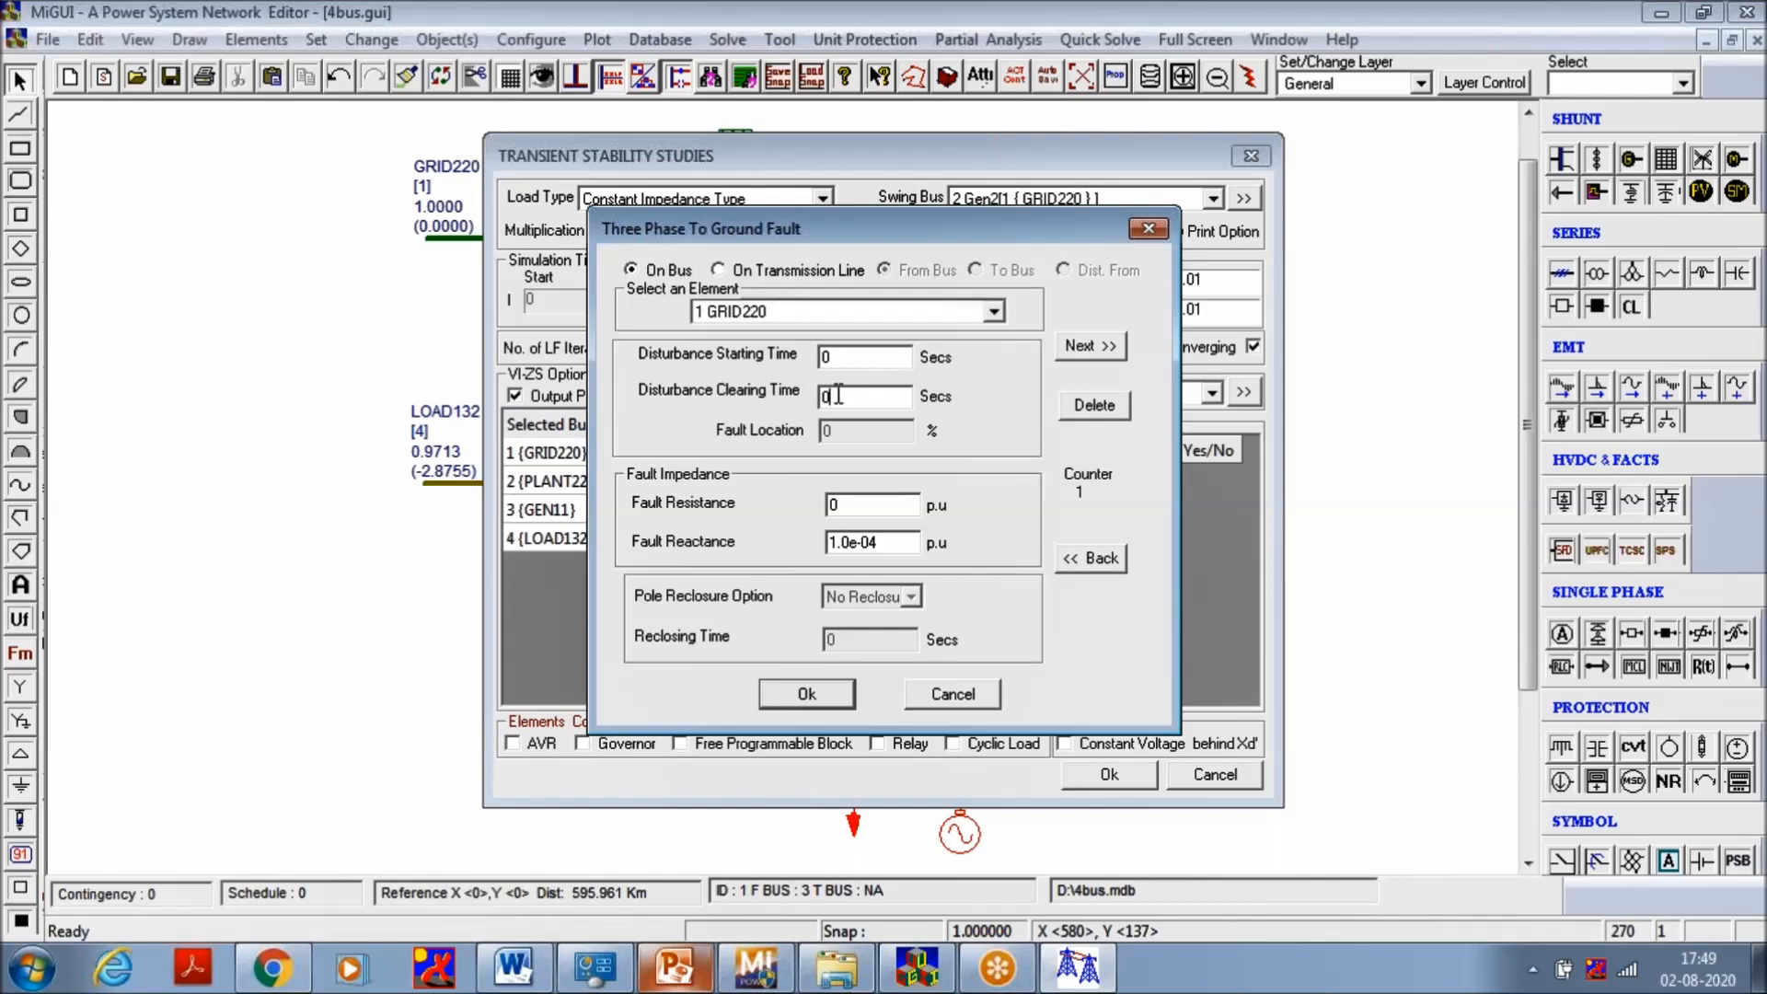
click(840, 390)
text(.1)
click(788, 697)
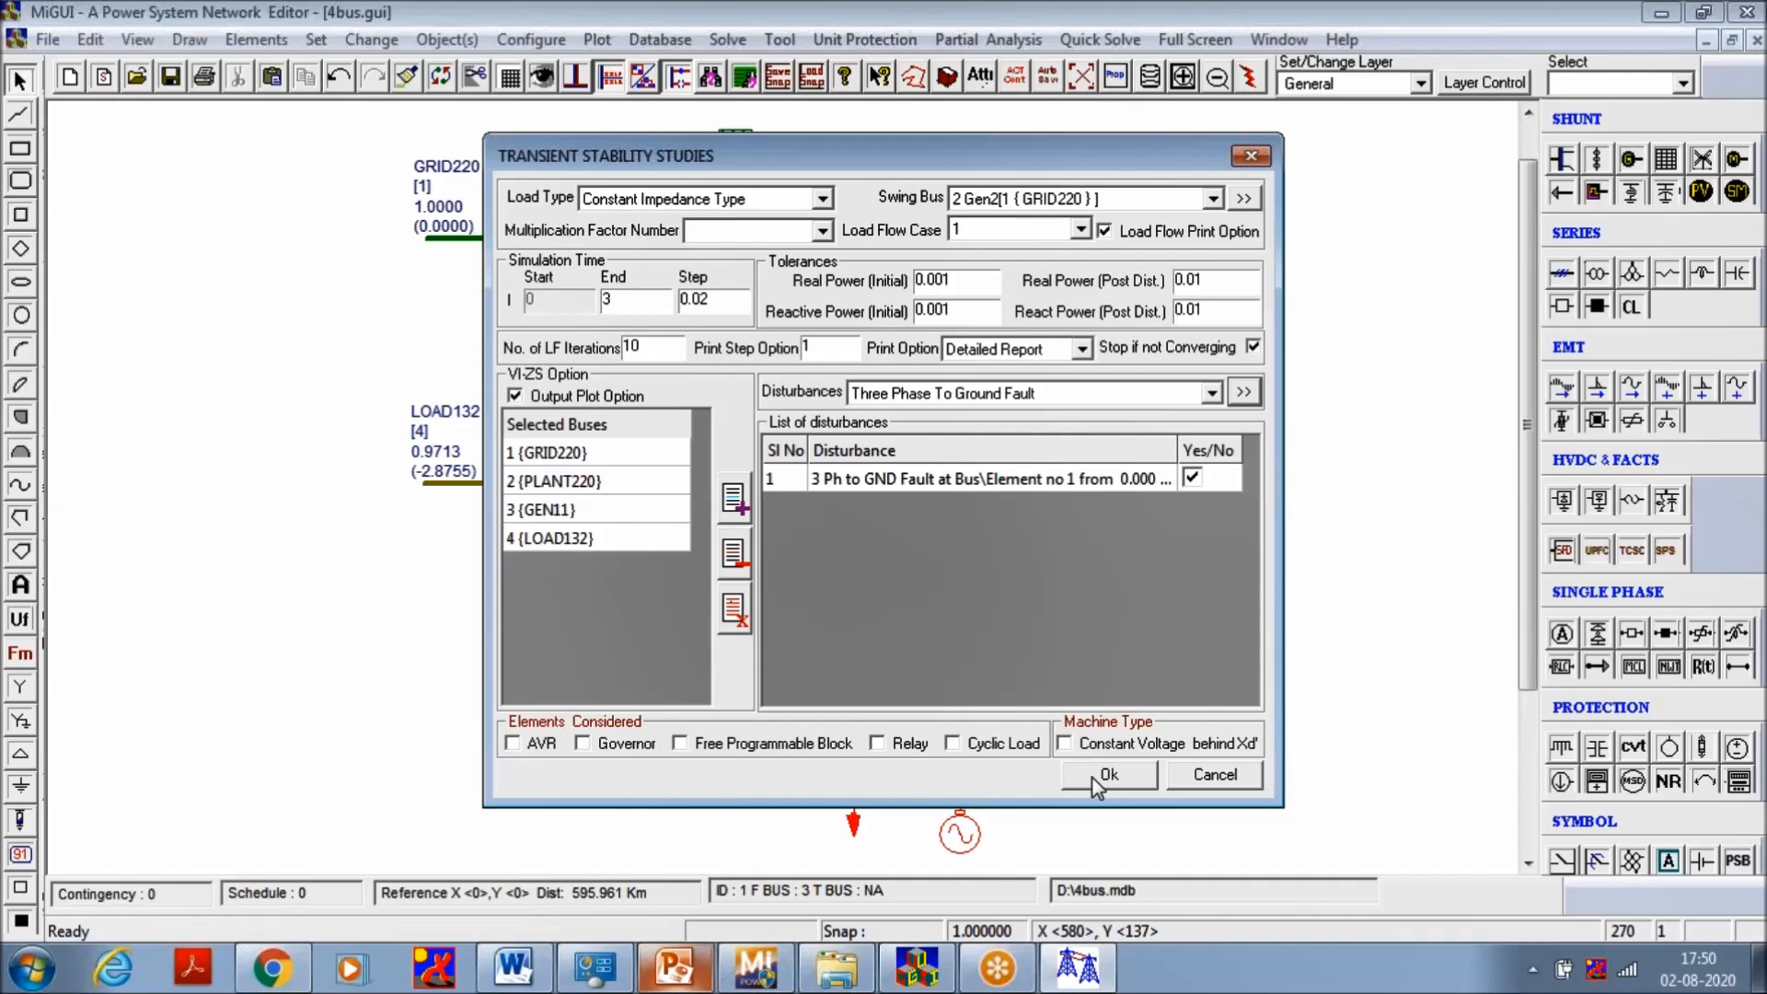
Enable Constant Voltage behind Xd' as the machine type, accept the study settings and execute the transient stability case
click(1065, 743)
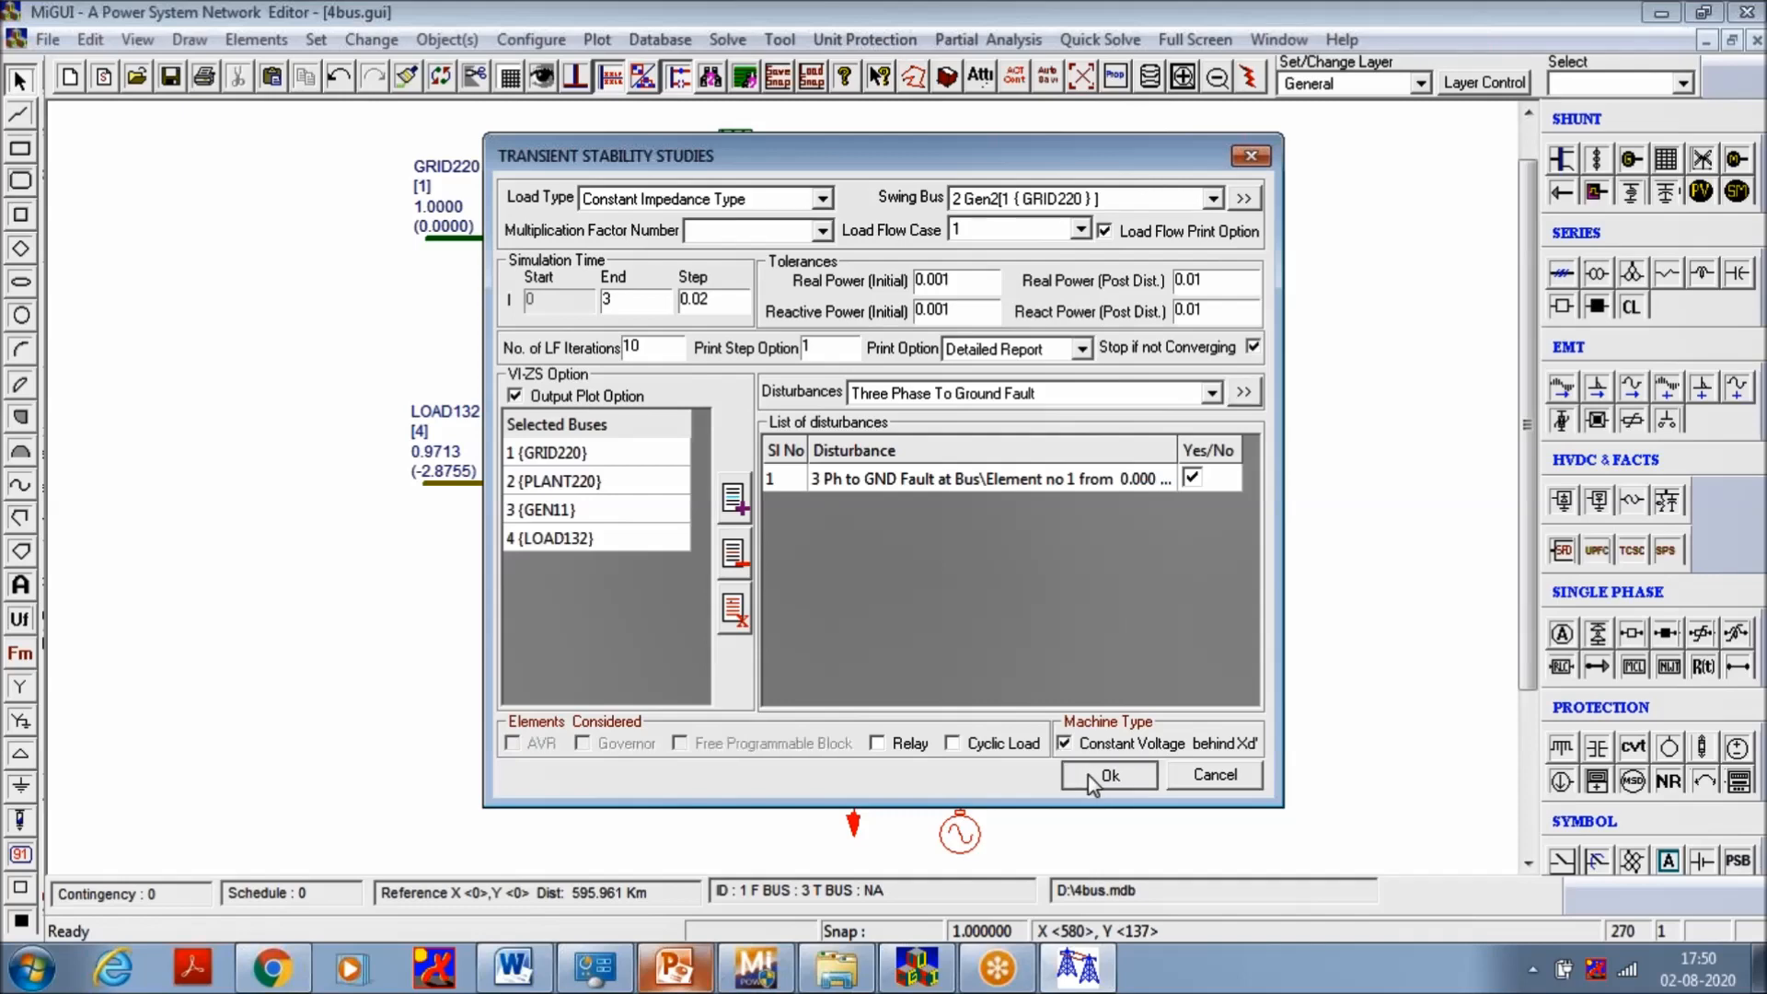
click(1100, 776)
click(1042, 506)
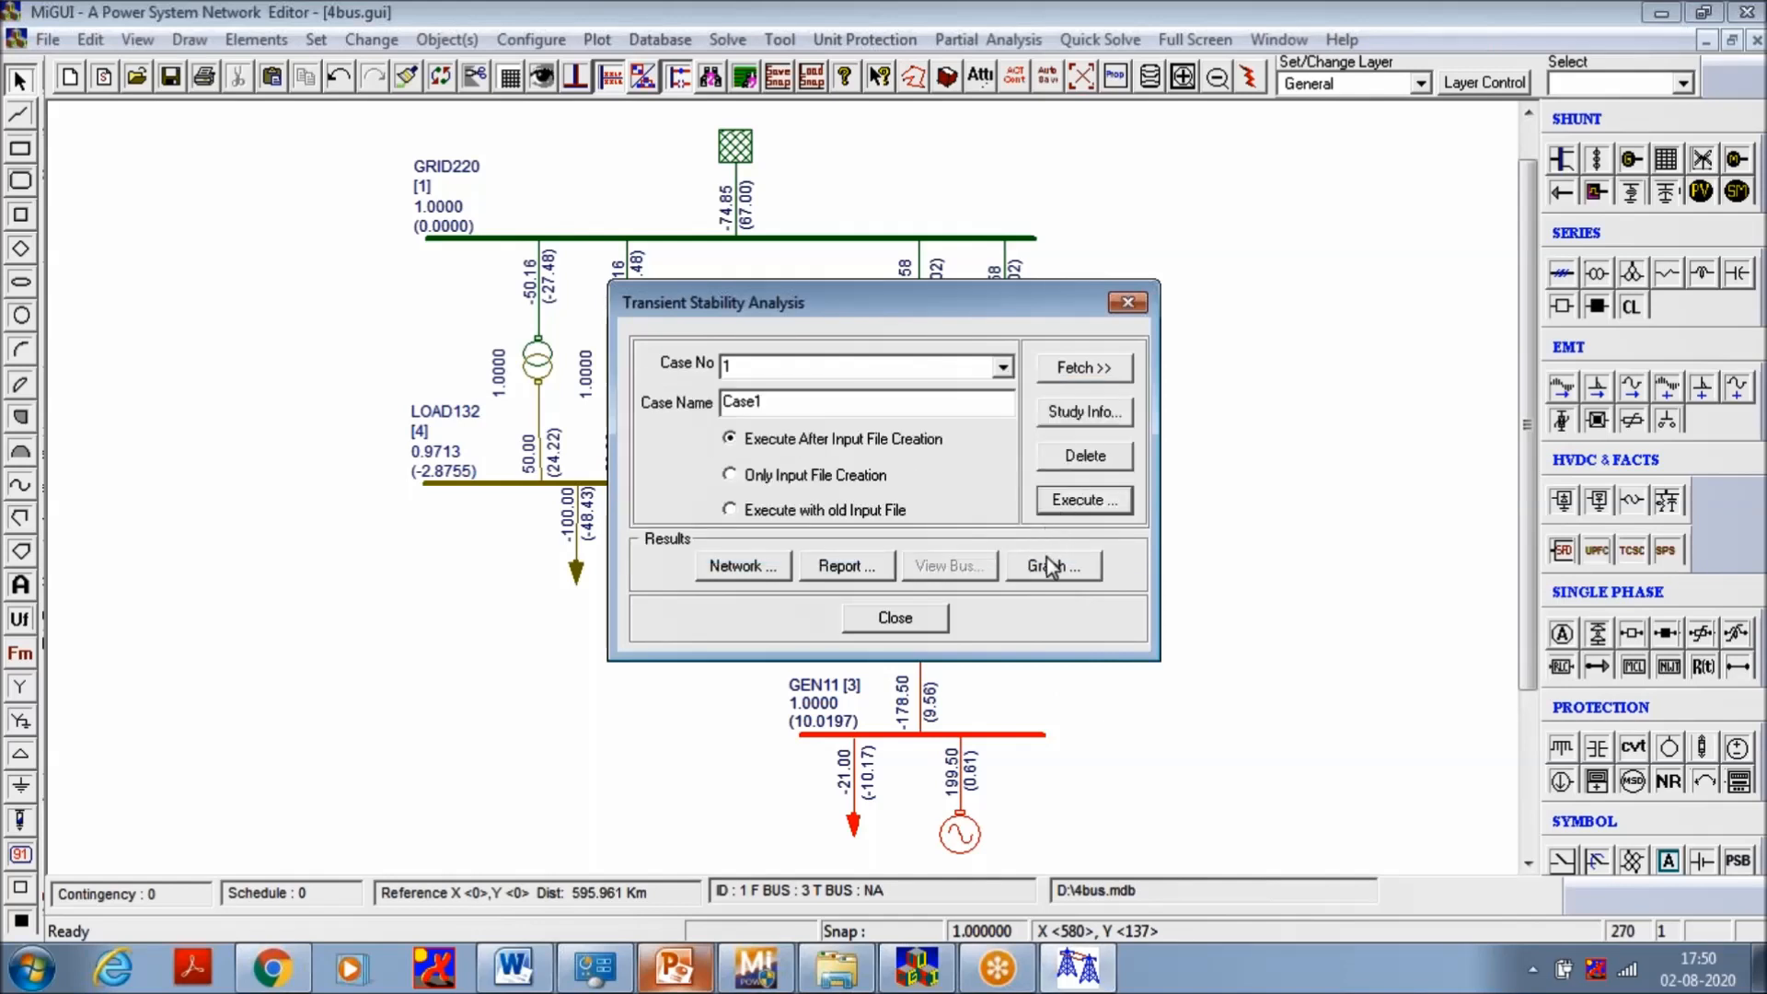
Open the machine results graph and plot GEN11's swing curve in degrees against time in seconds
click(1047, 572)
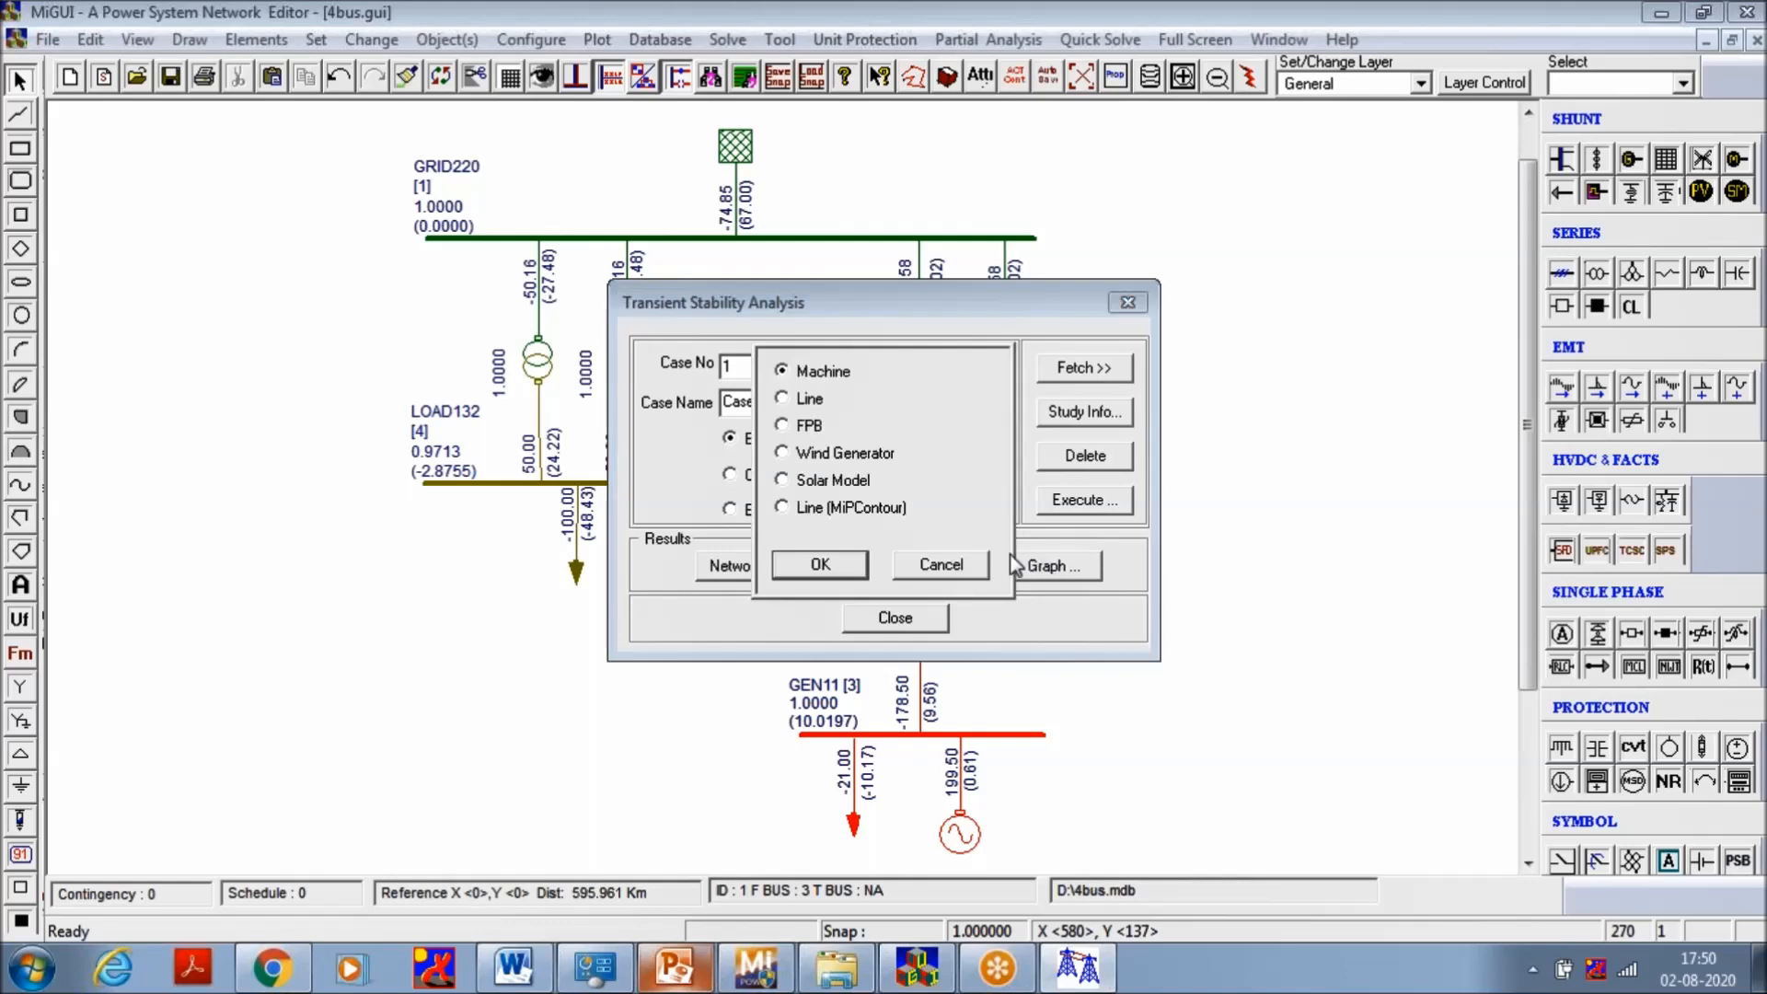
click(820, 564)
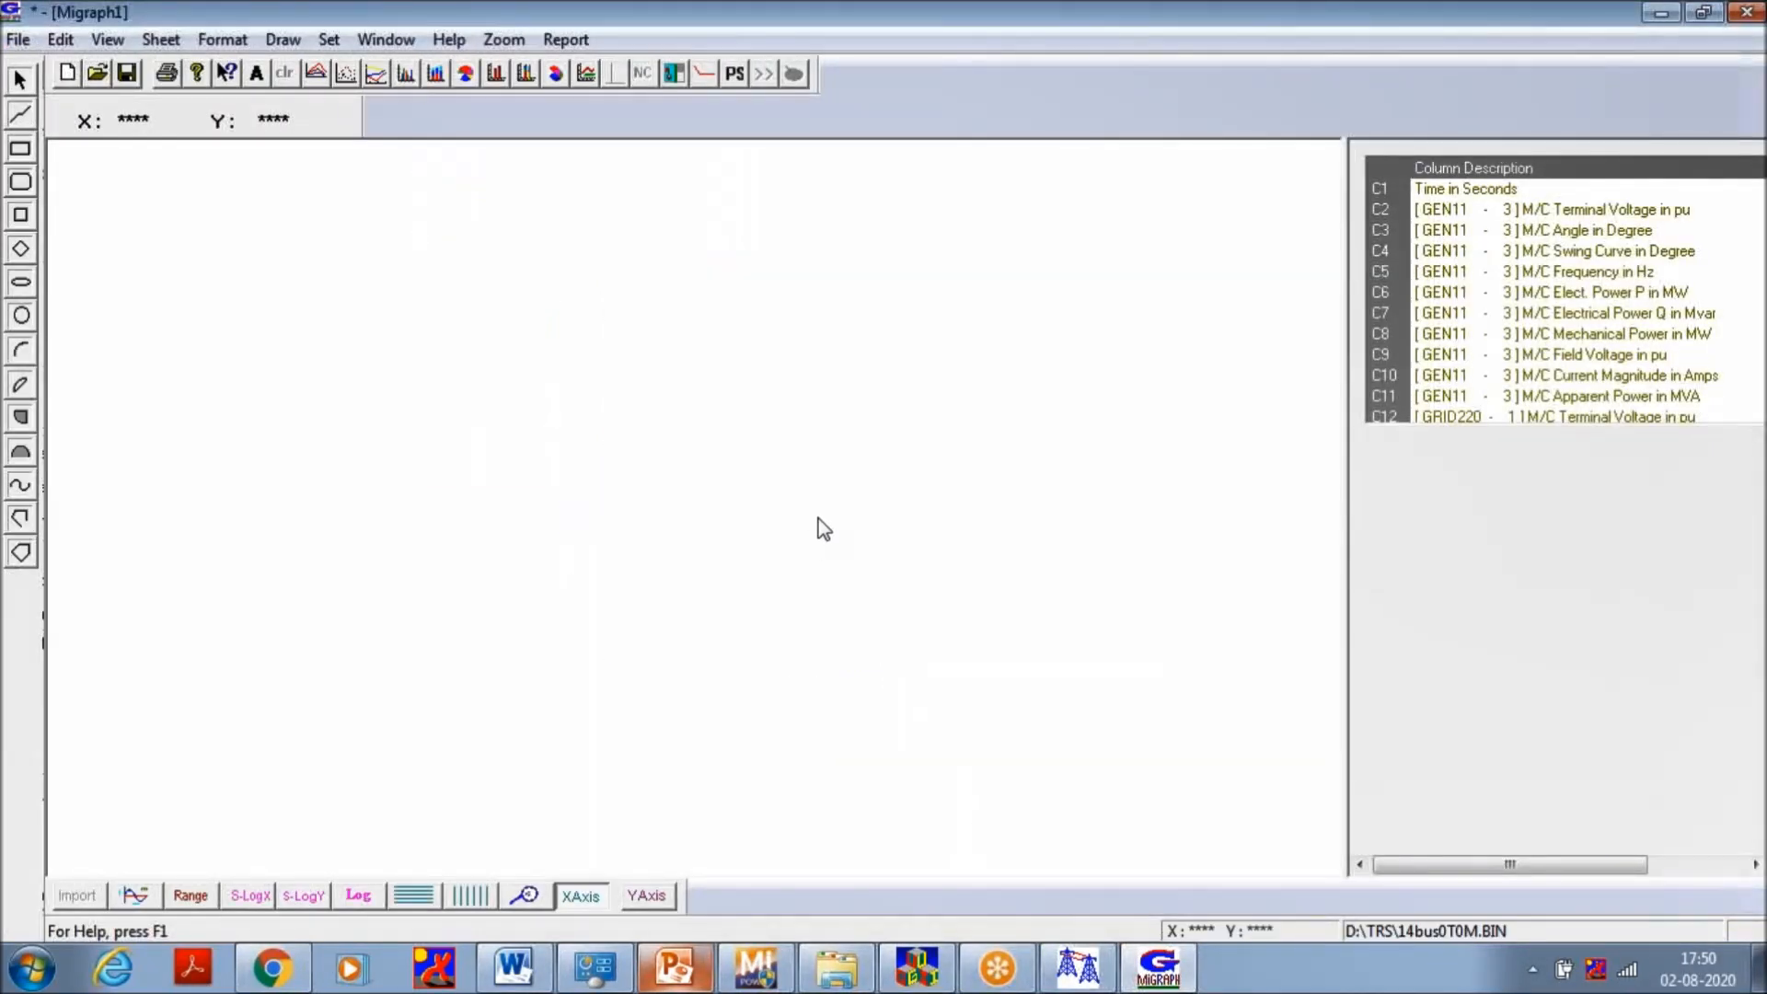
click(1458, 193)
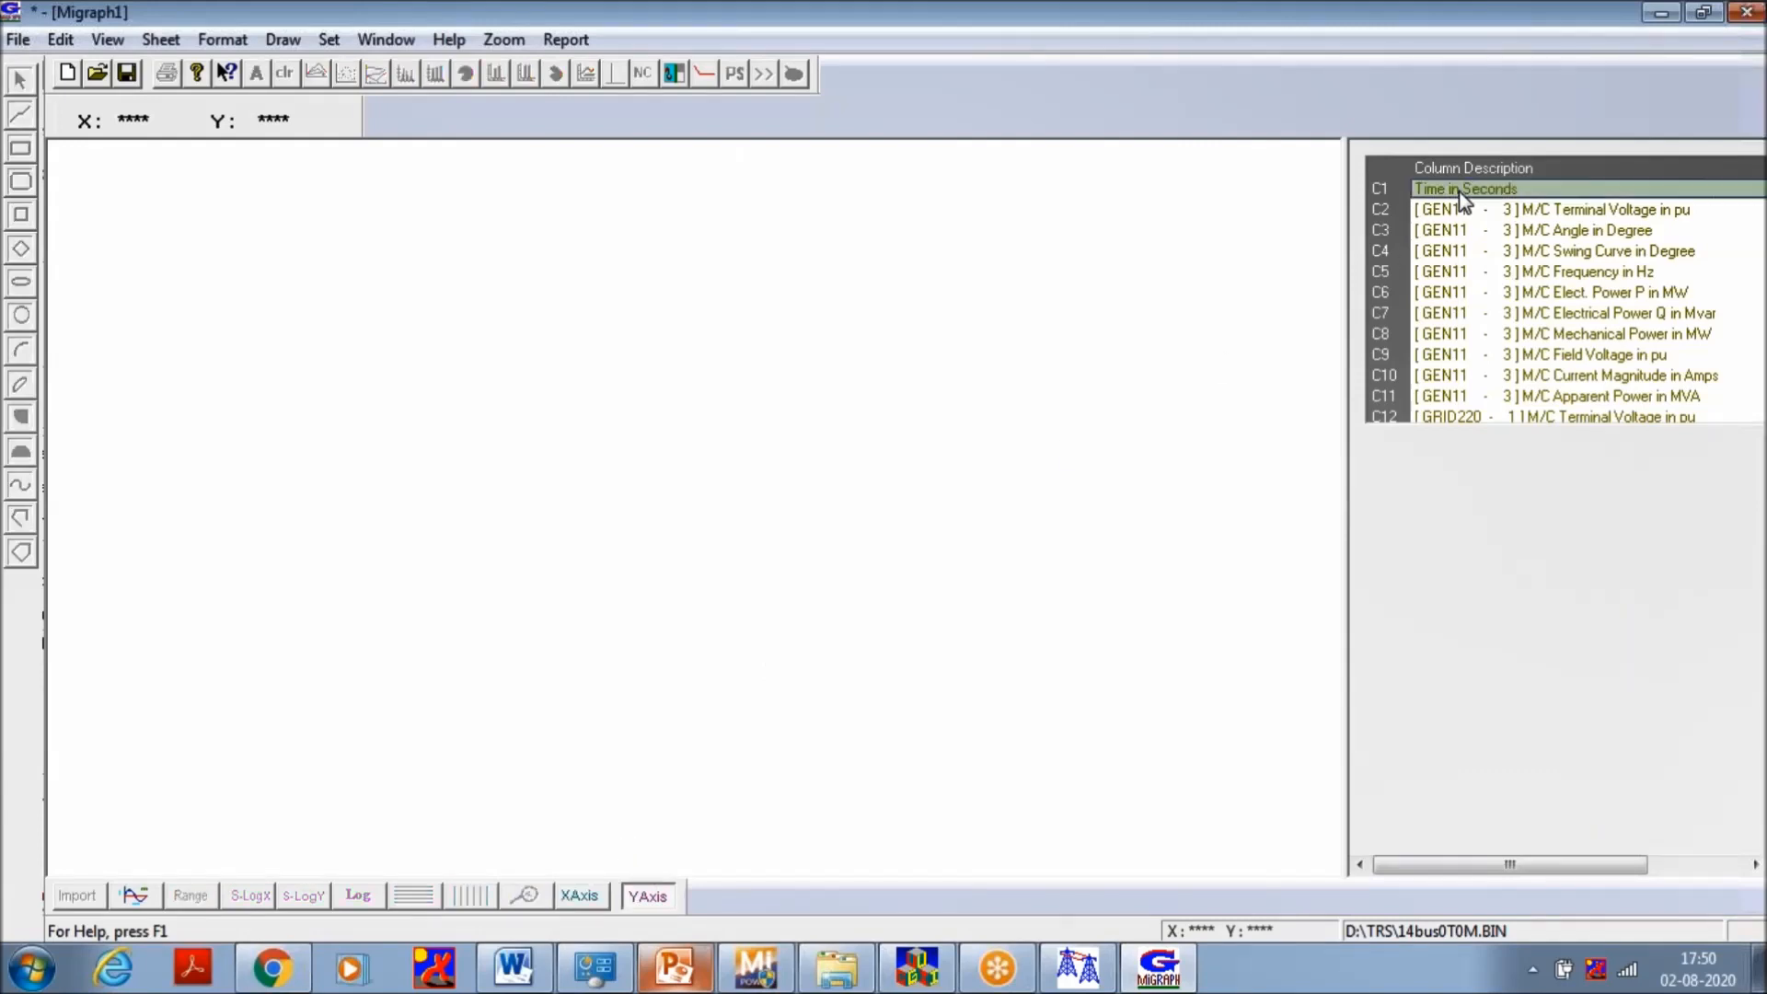
click(1555, 258)
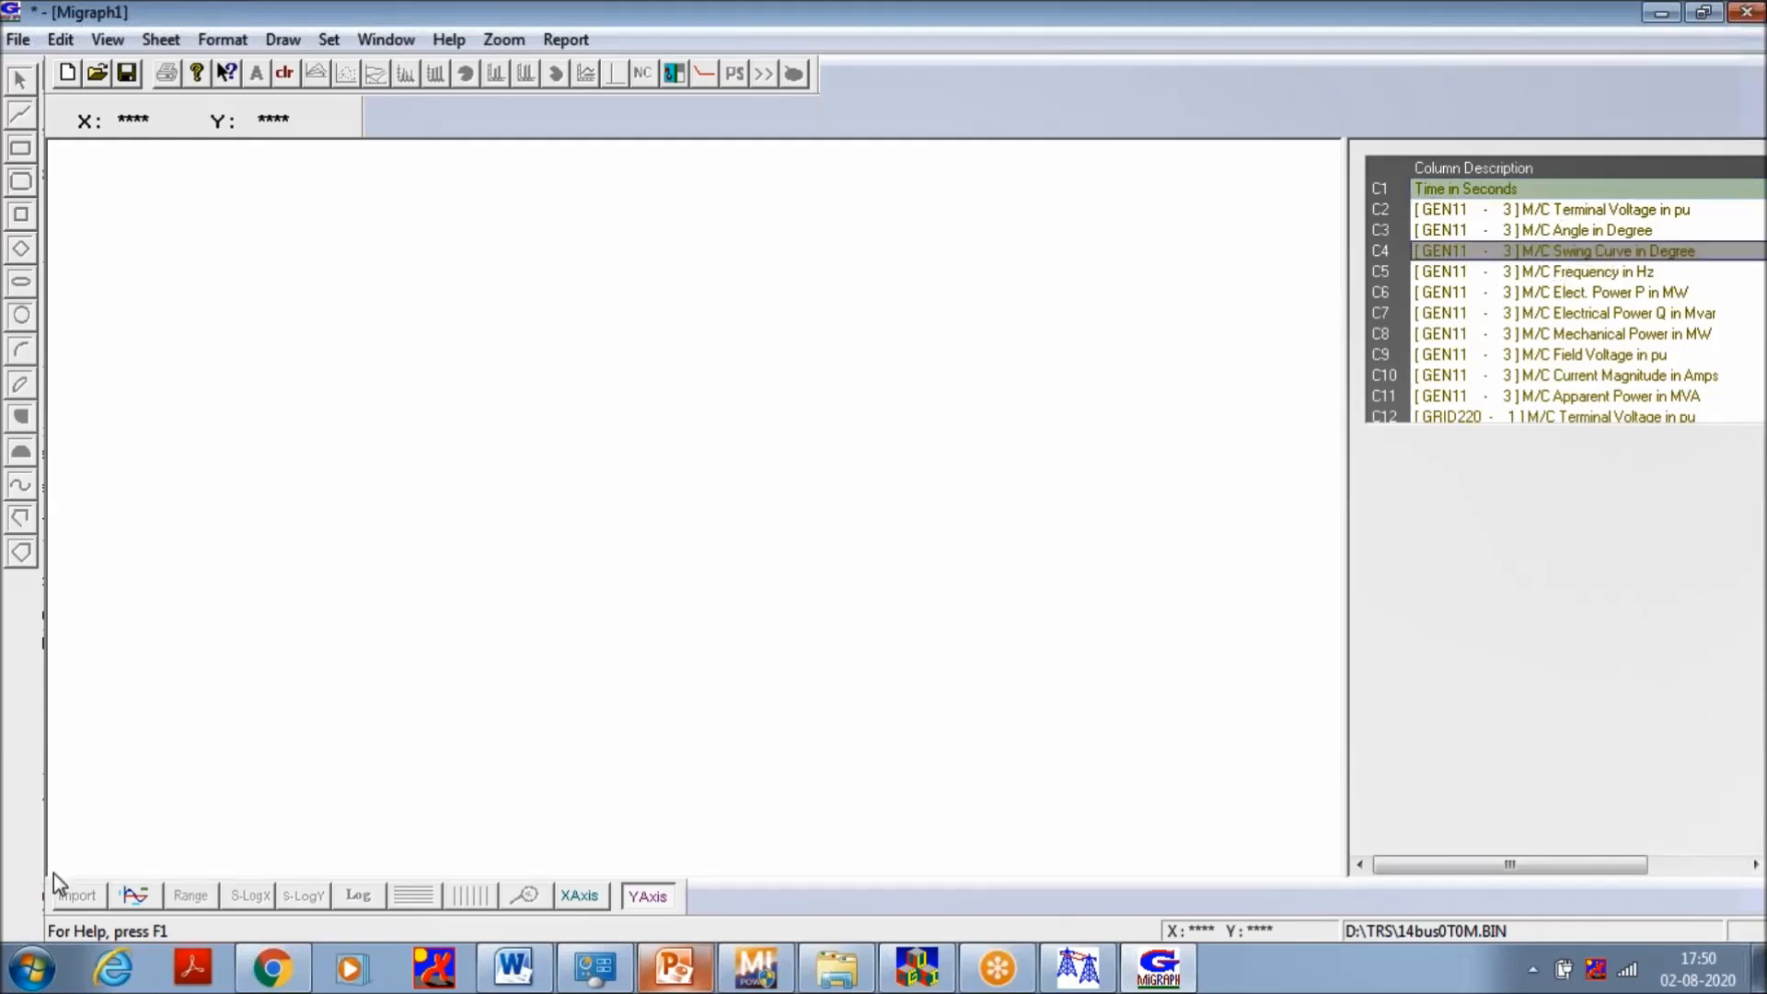
click(138, 902)
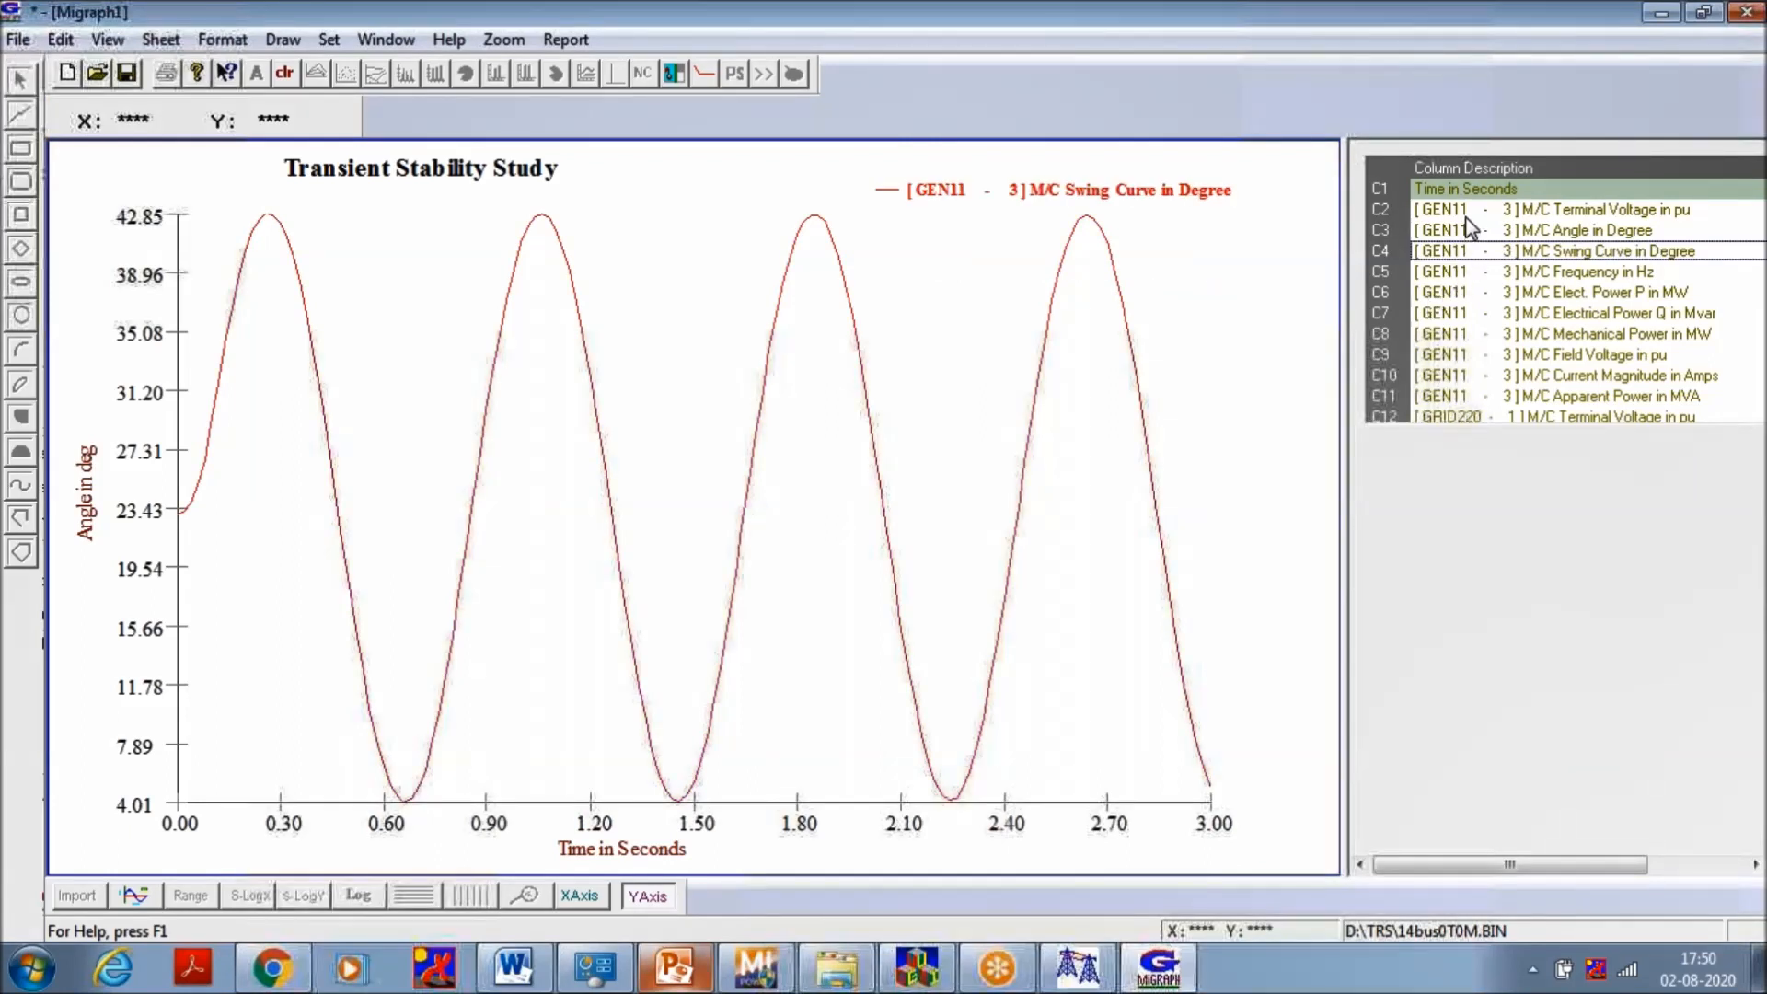
Plot GEN11's machine terminal voltage in pu against time, followed by its frequency in Hz
click(1465, 216)
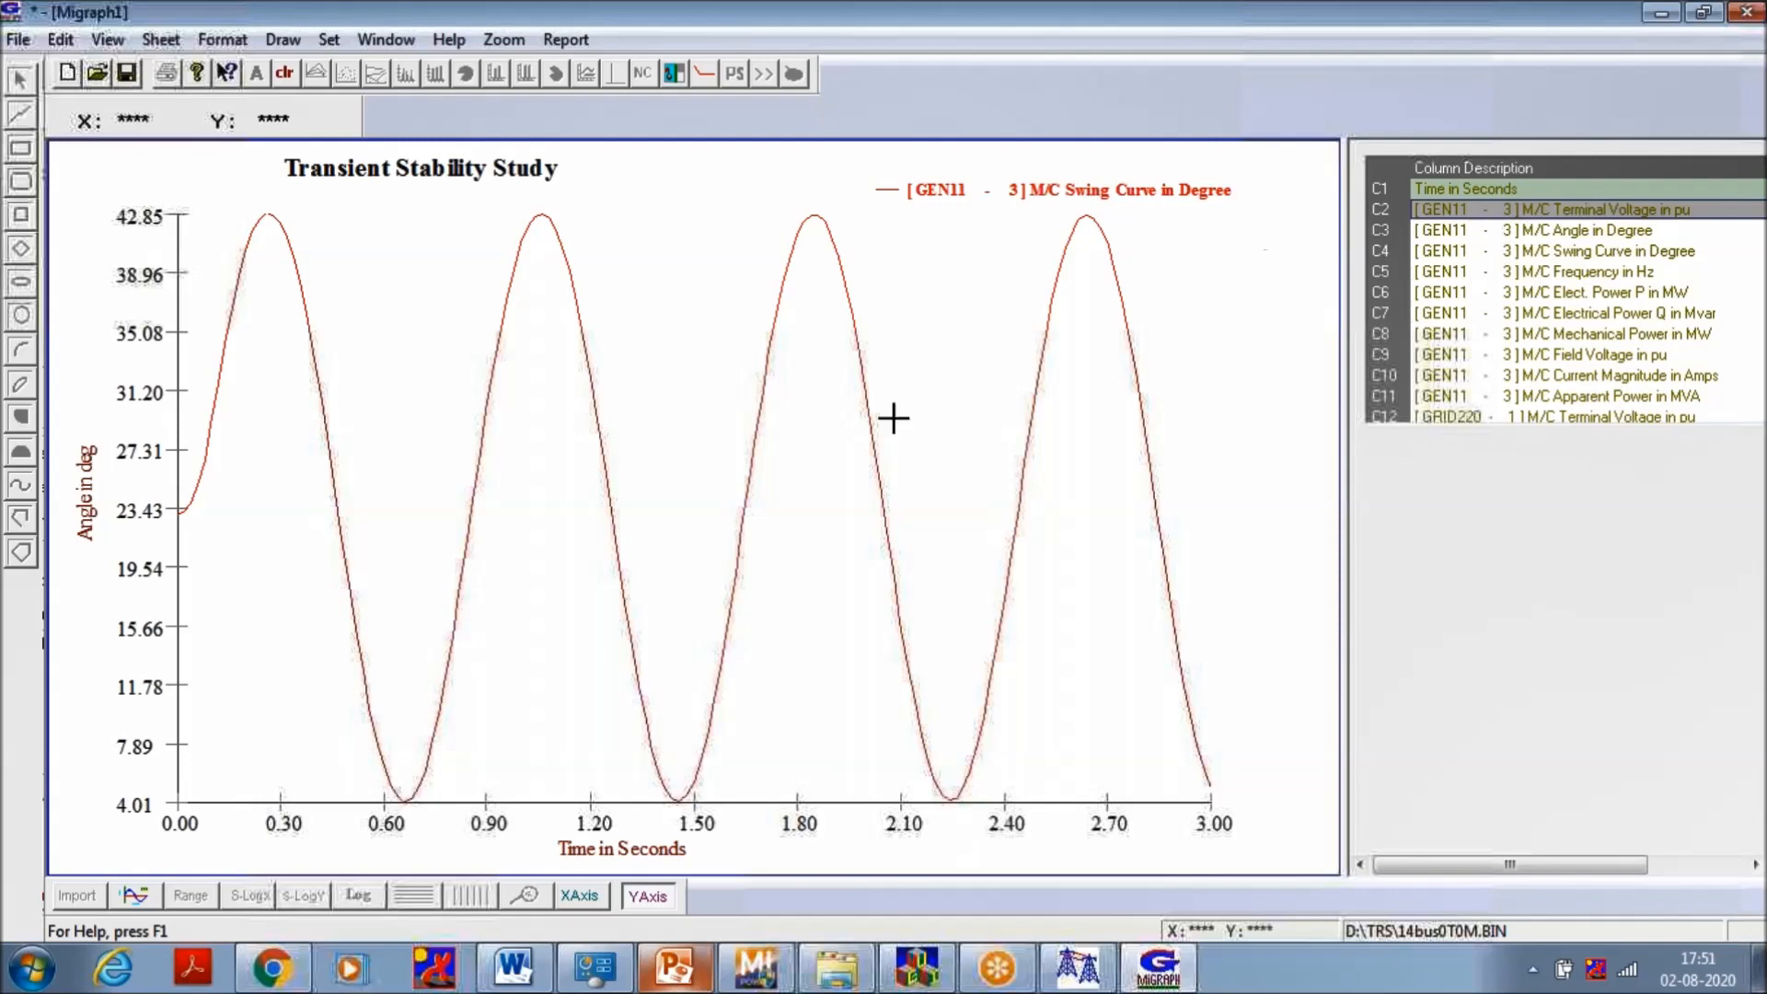
click(131, 902)
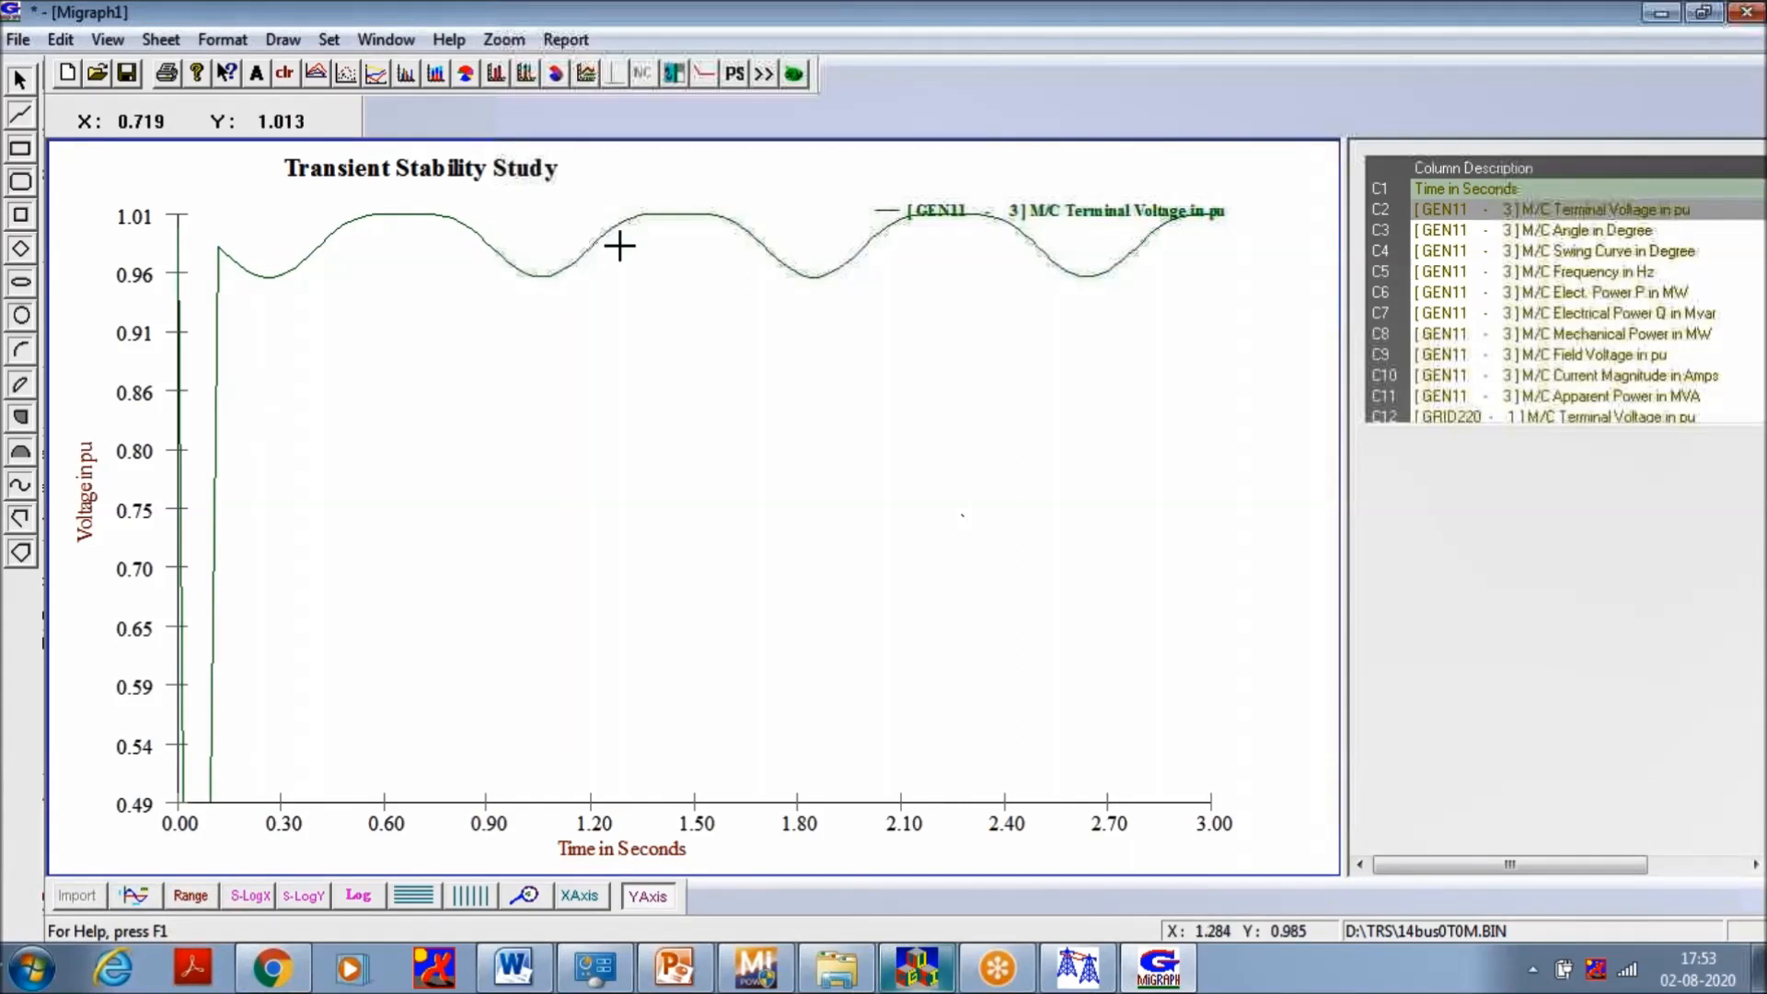
click(1454, 218)
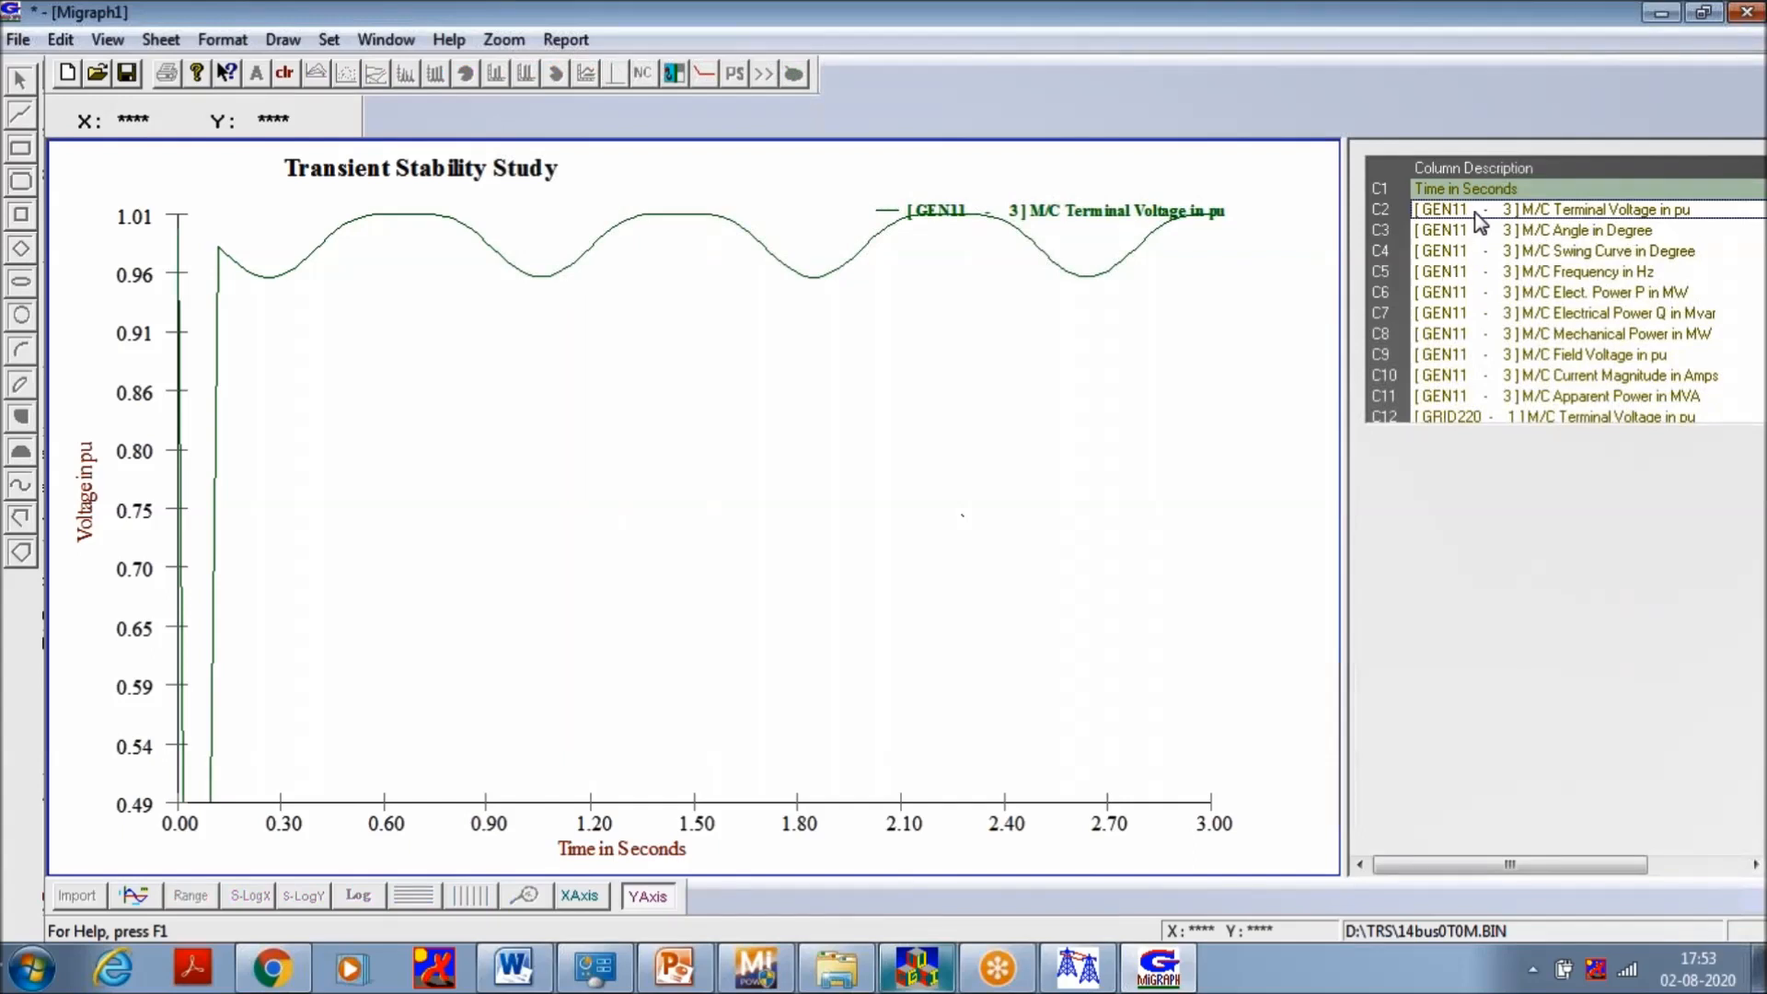
click(1477, 274)
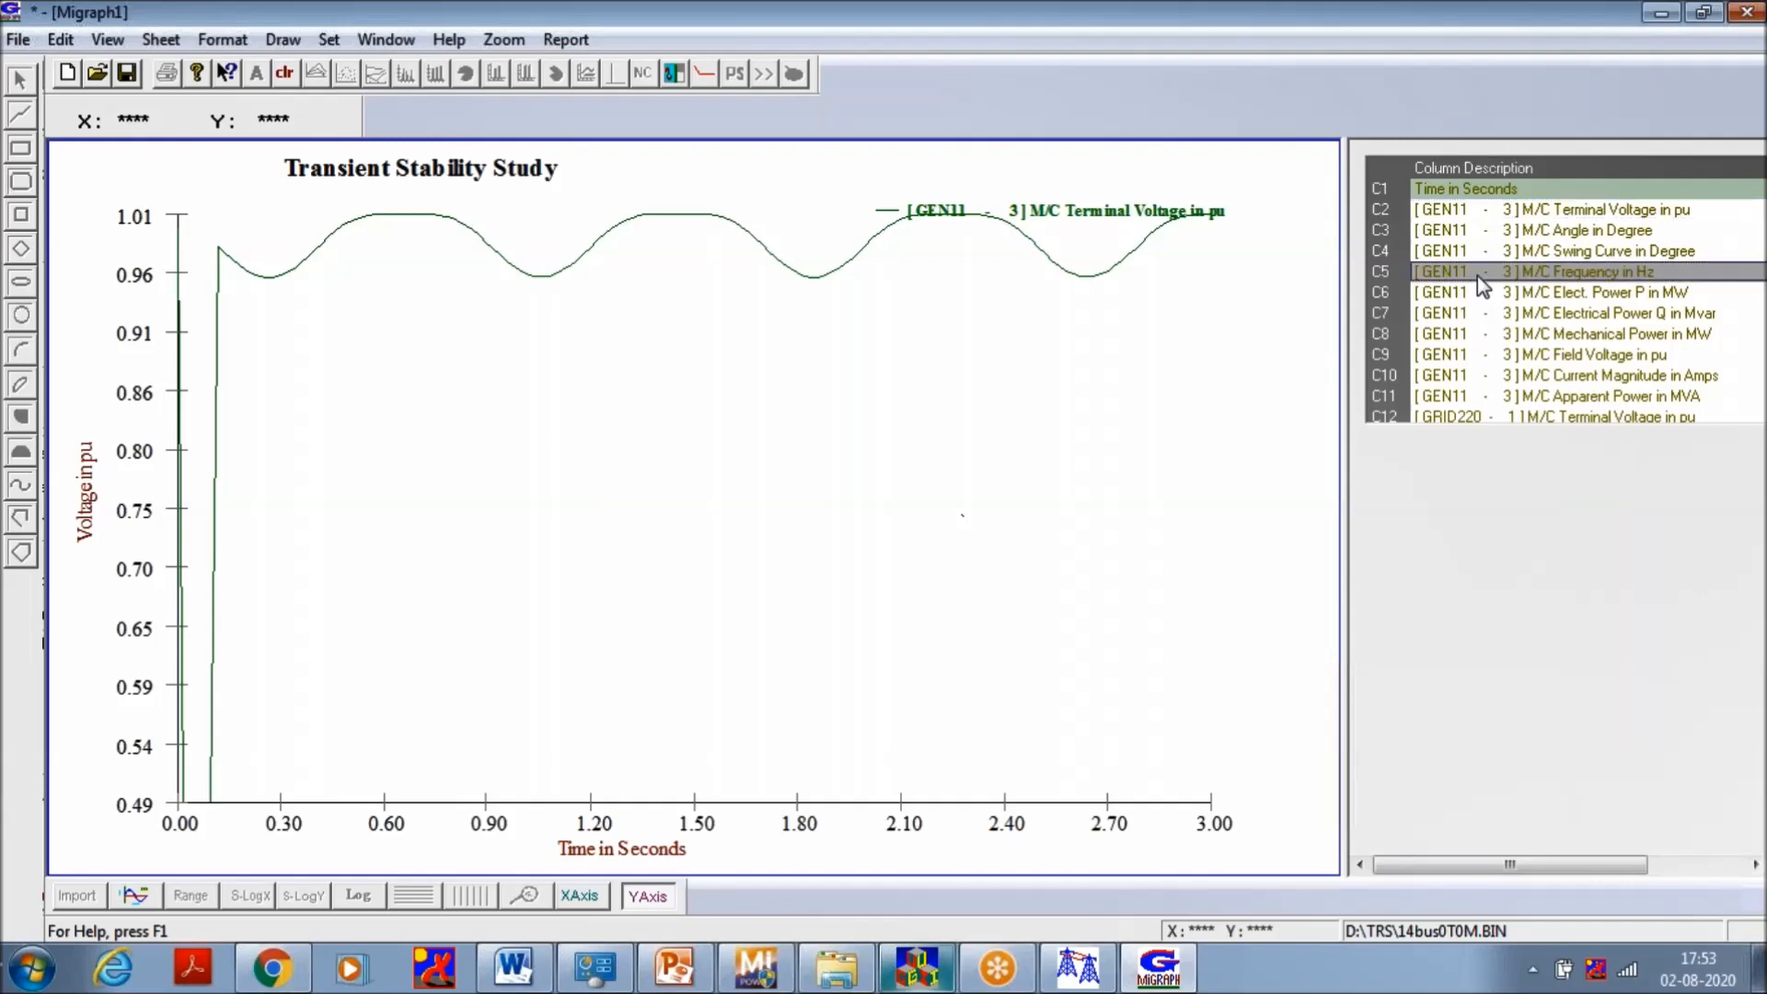
click(135, 897)
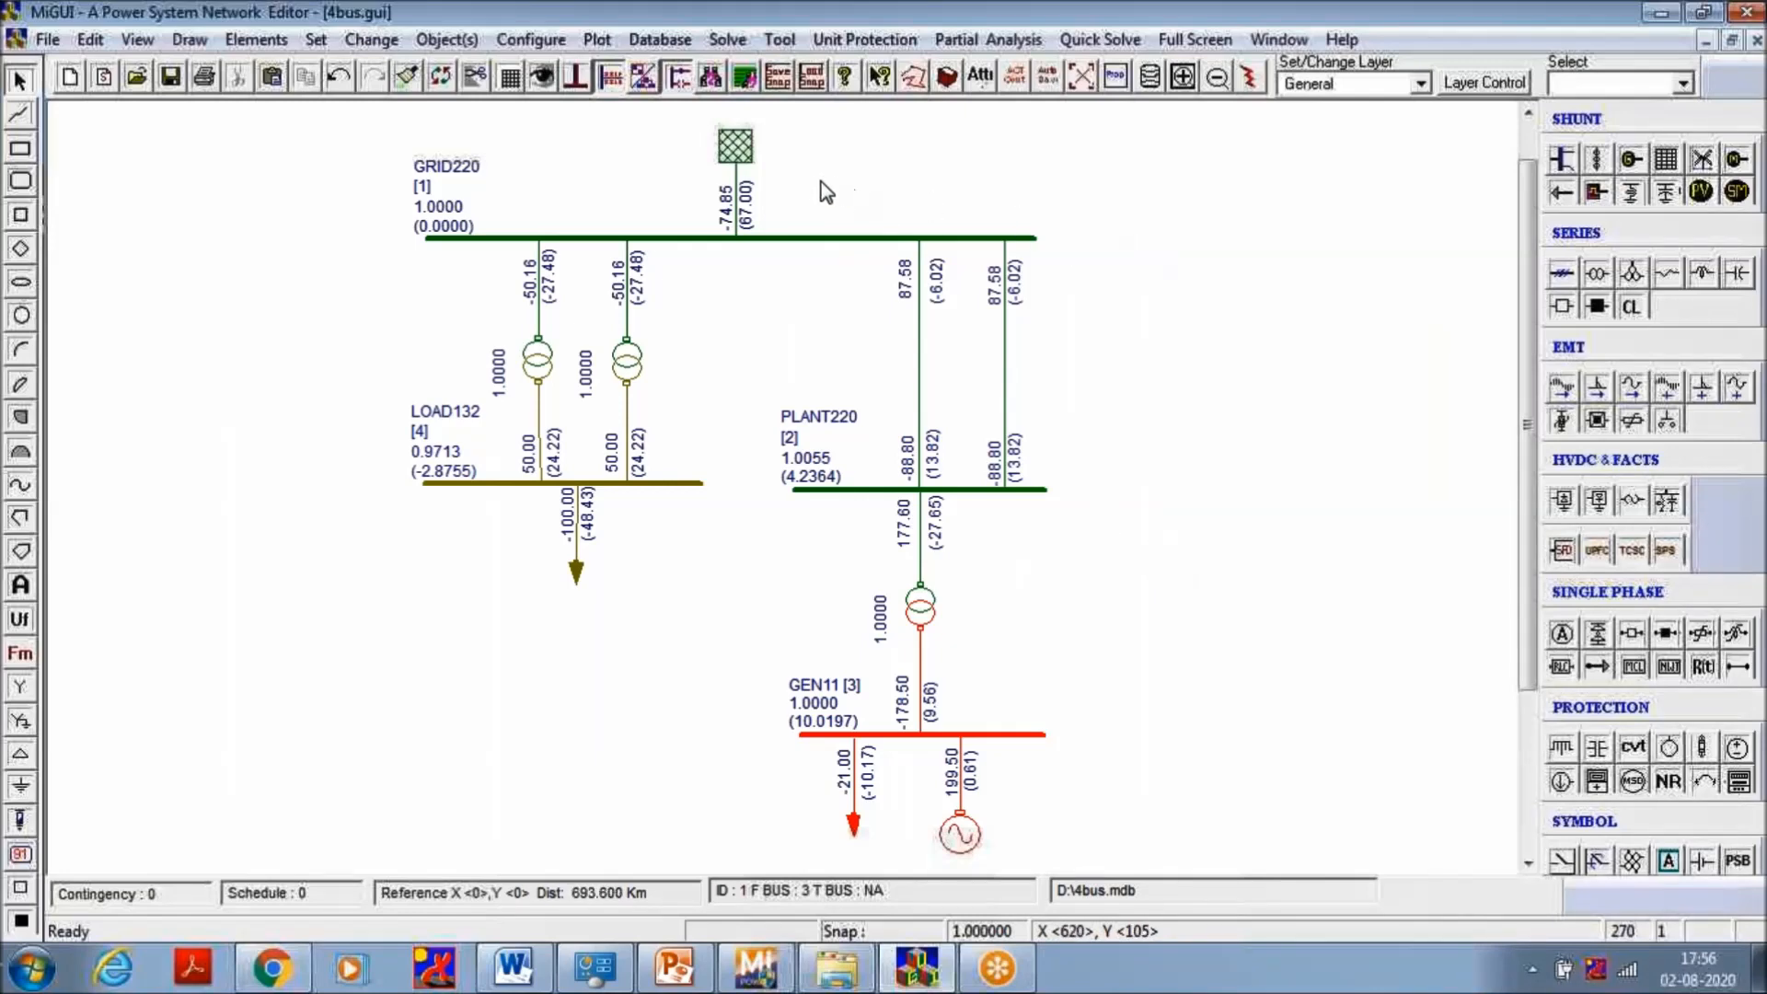
Set the GRID220 fault's clearing time to 0.4 seconds in the transient stability study information and execute Case 1 again
click(731, 42)
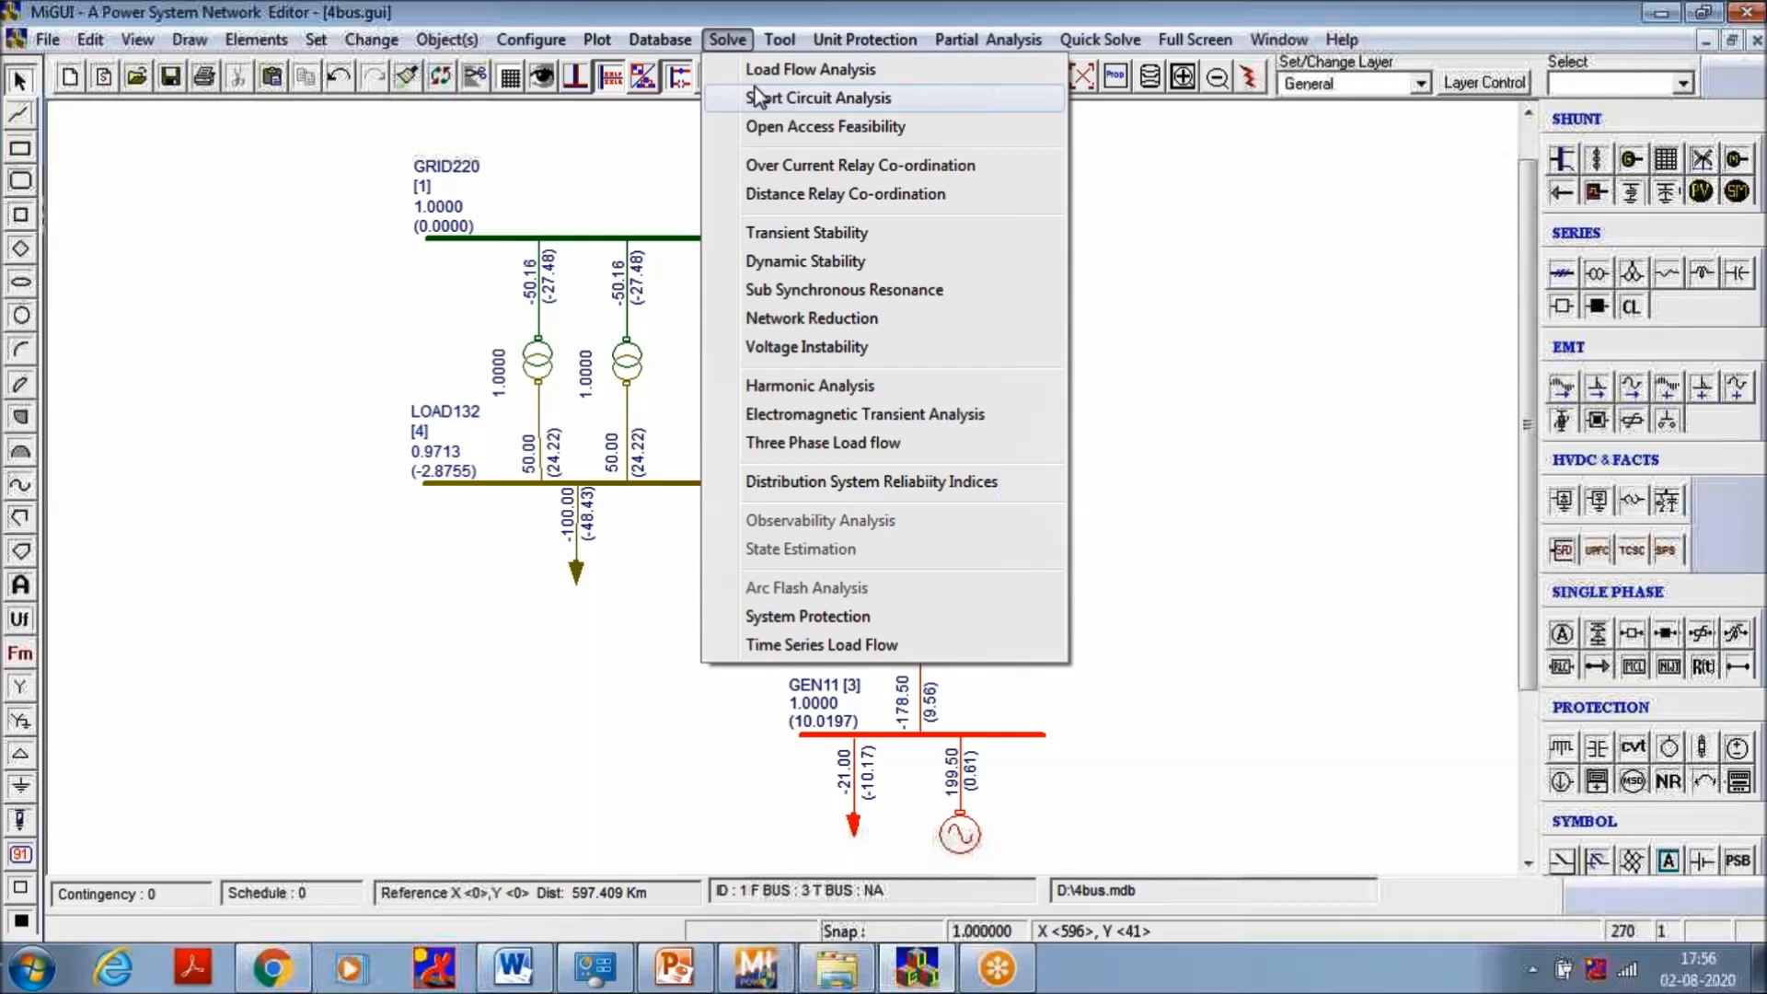
click(803, 234)
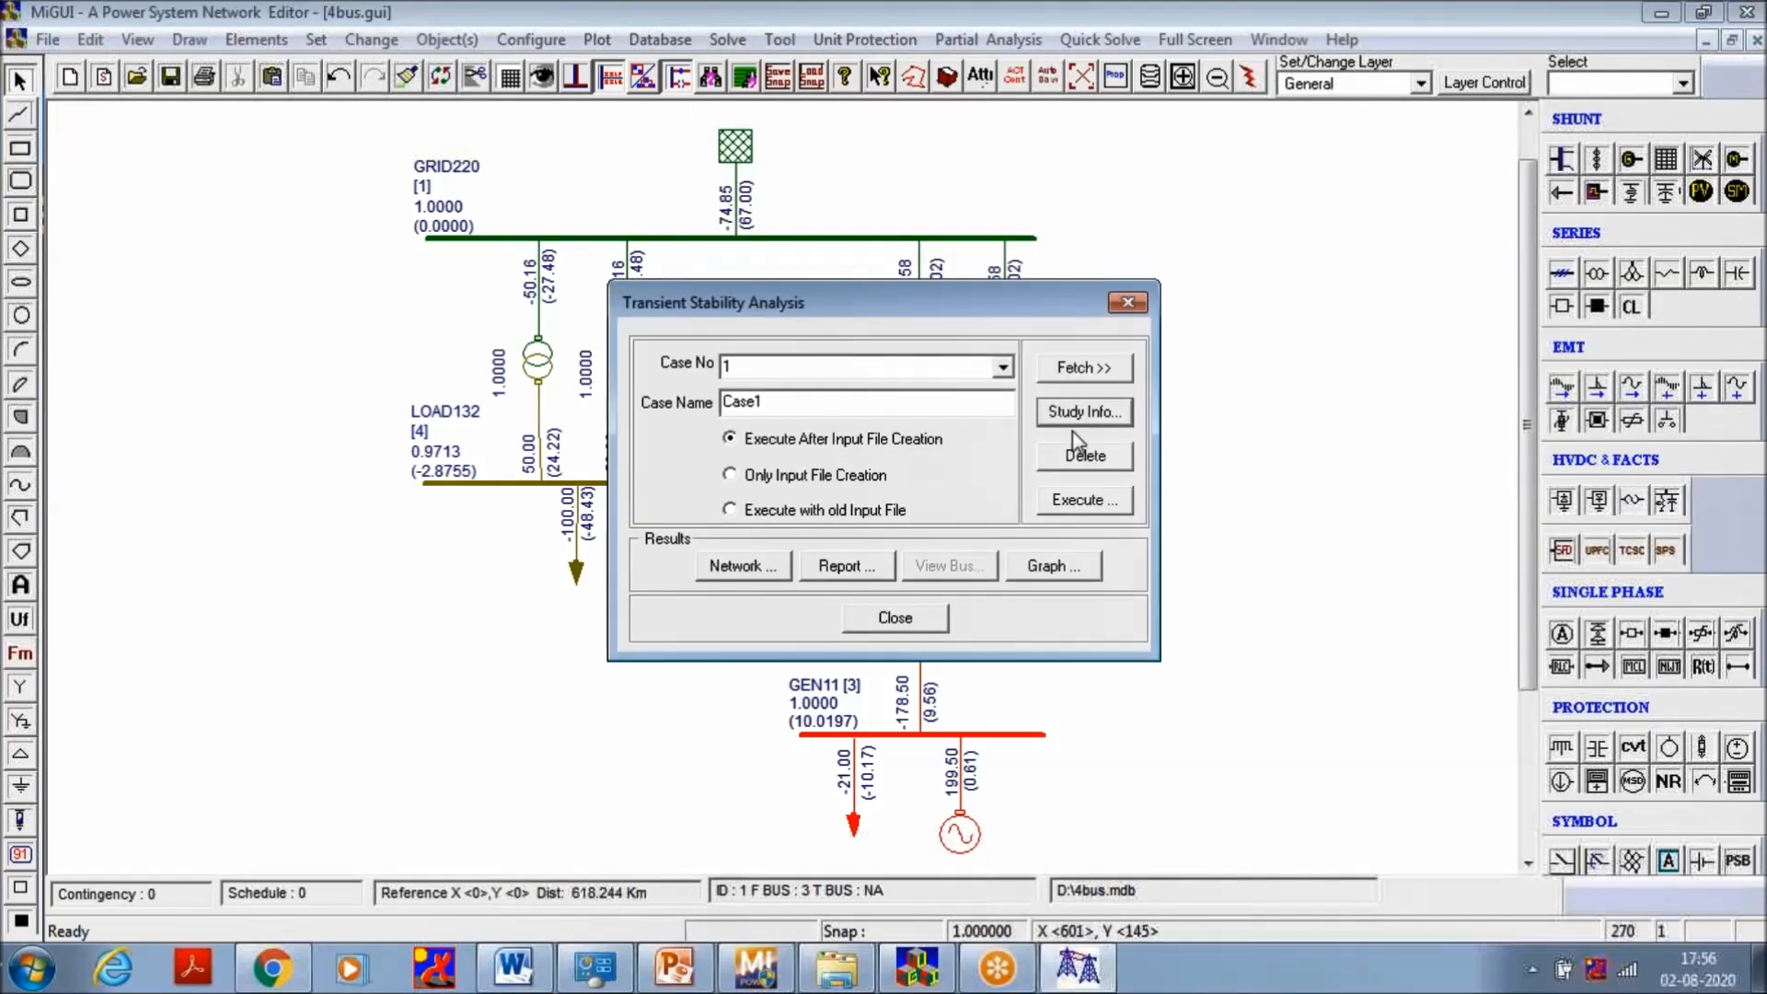
click(1088, 418)
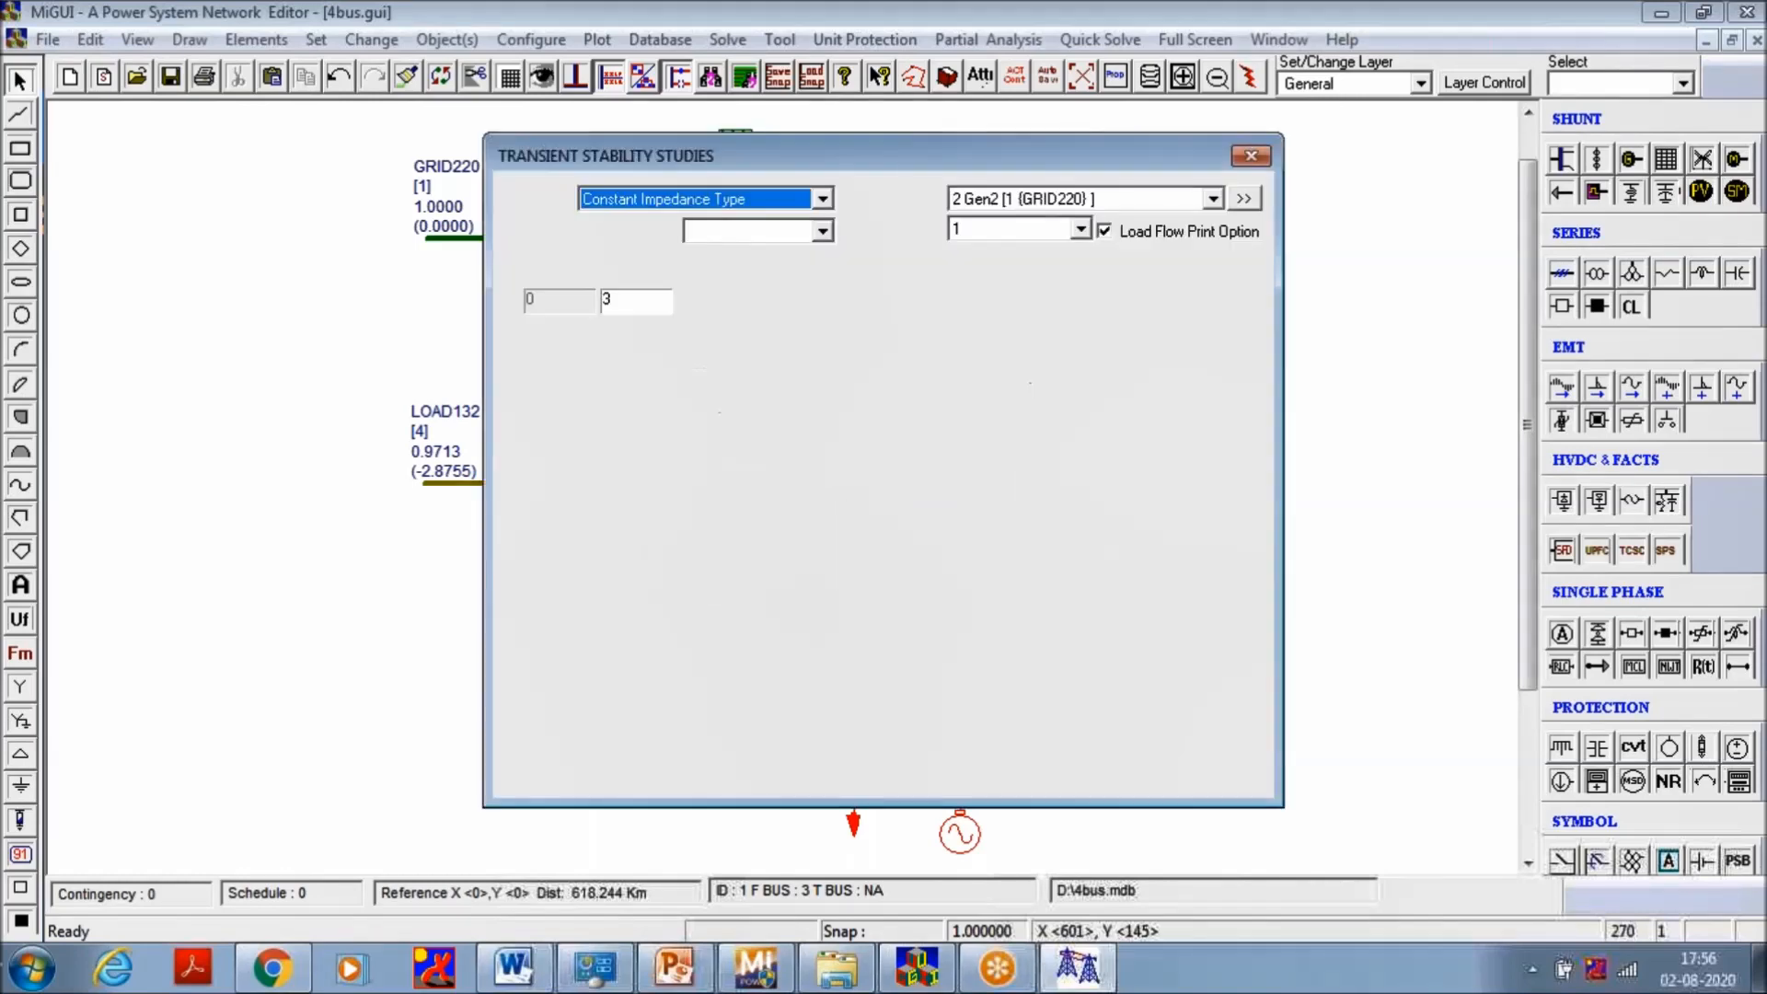
double_click(946, 476)
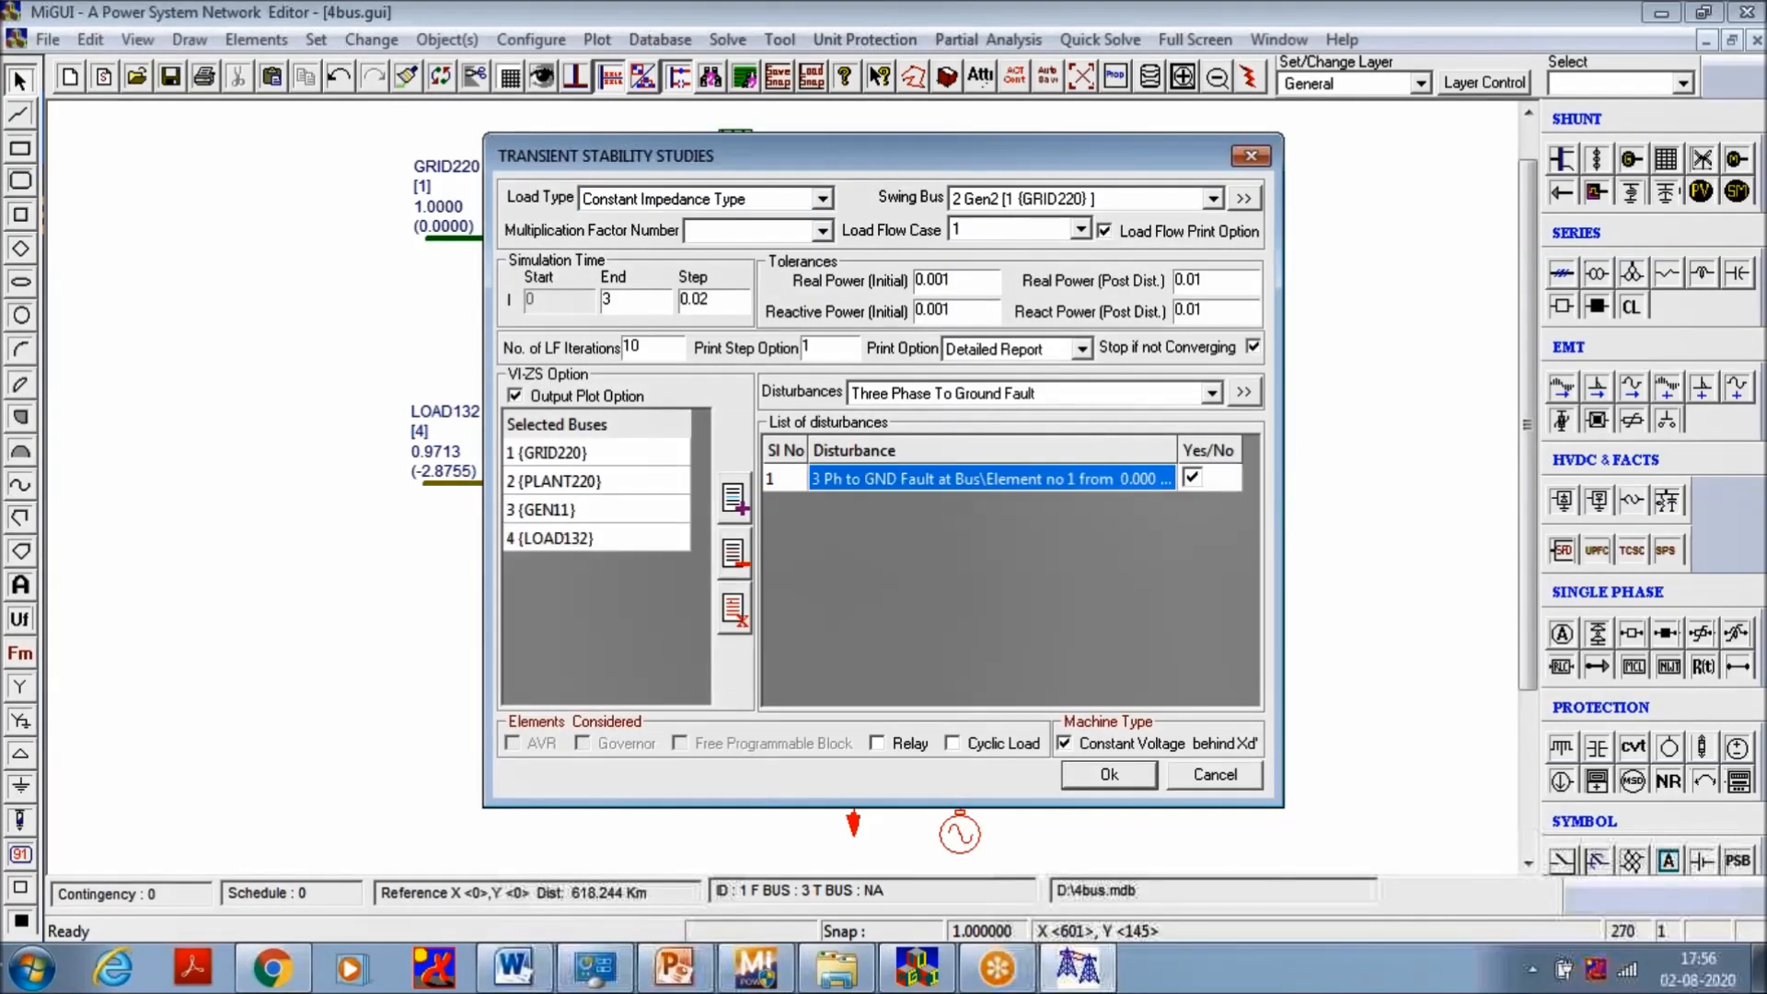
click(868, 400)
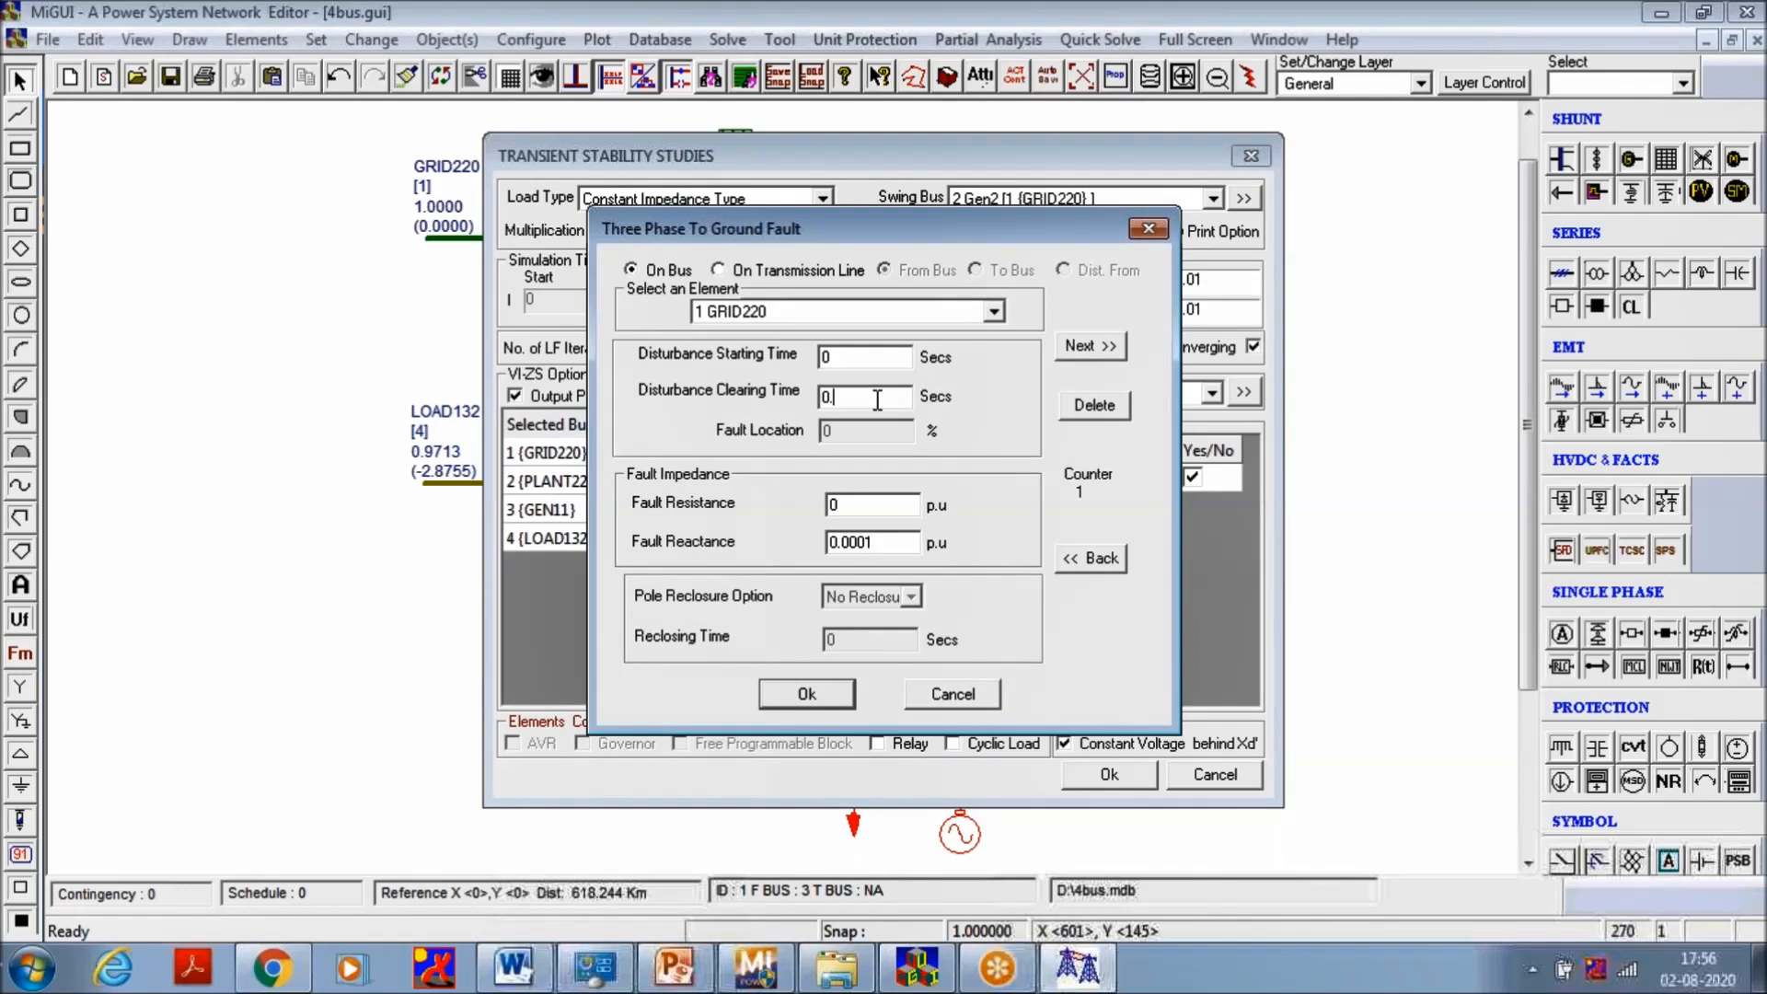
text(4)
click(808, 695)
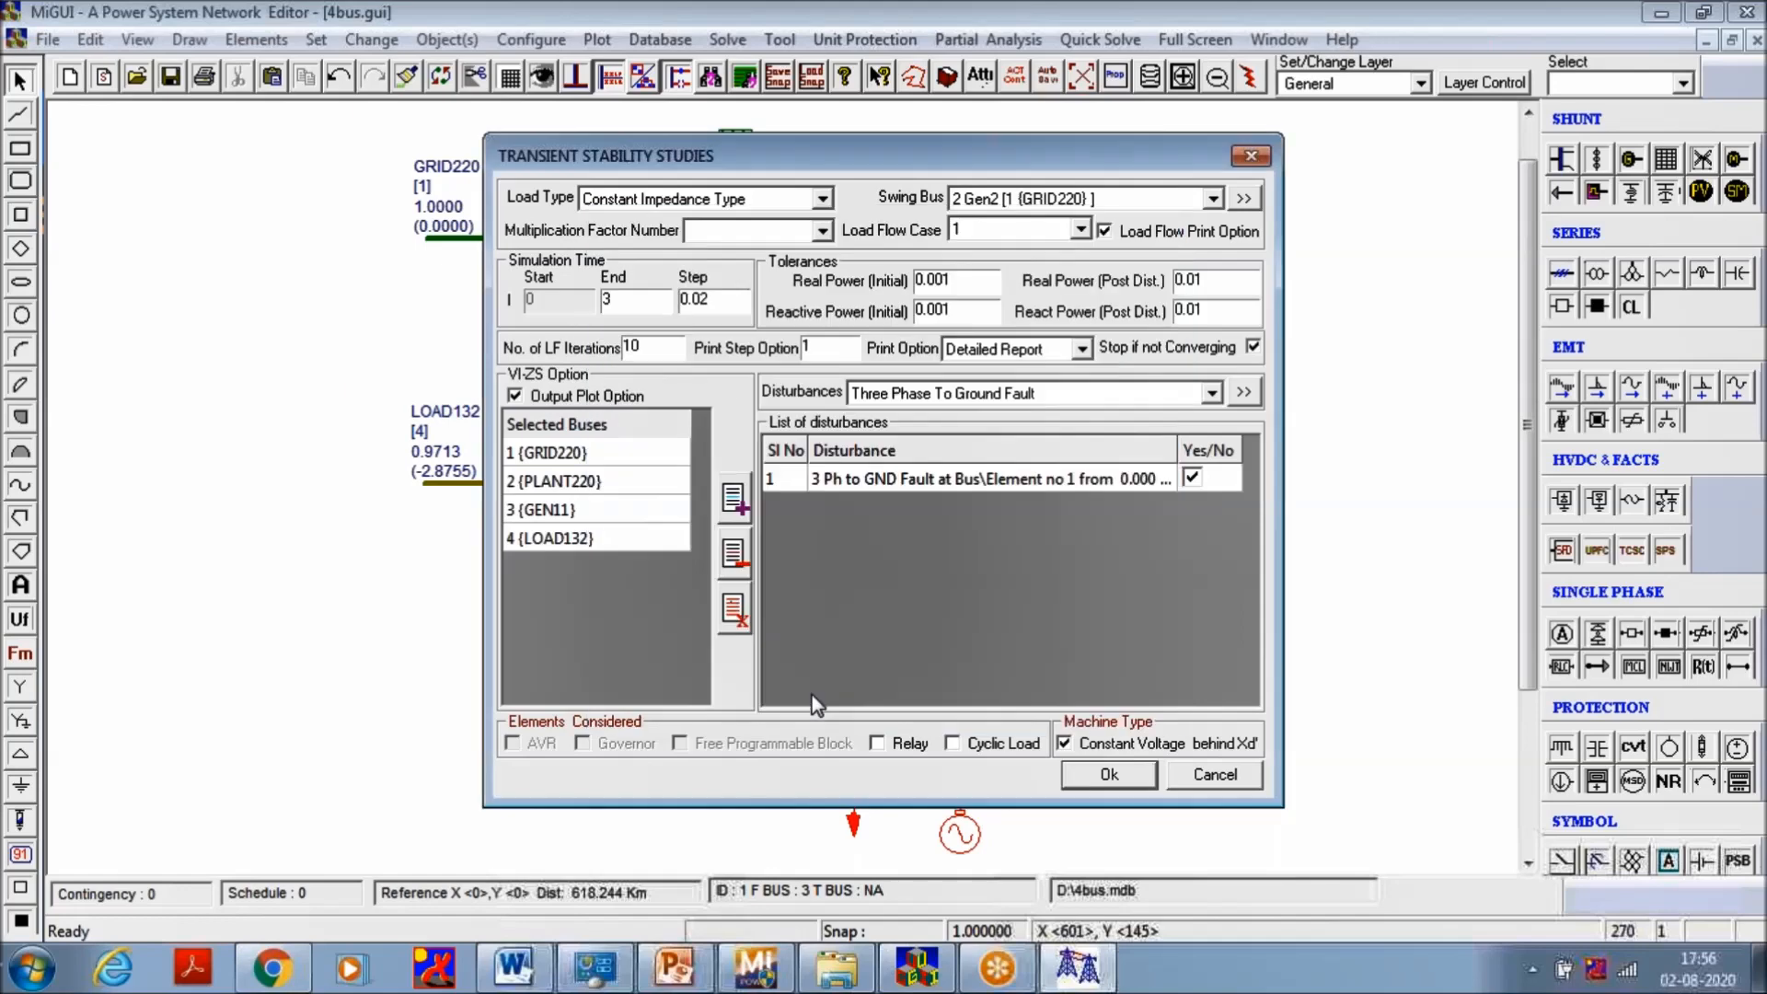
click(1086, 786)
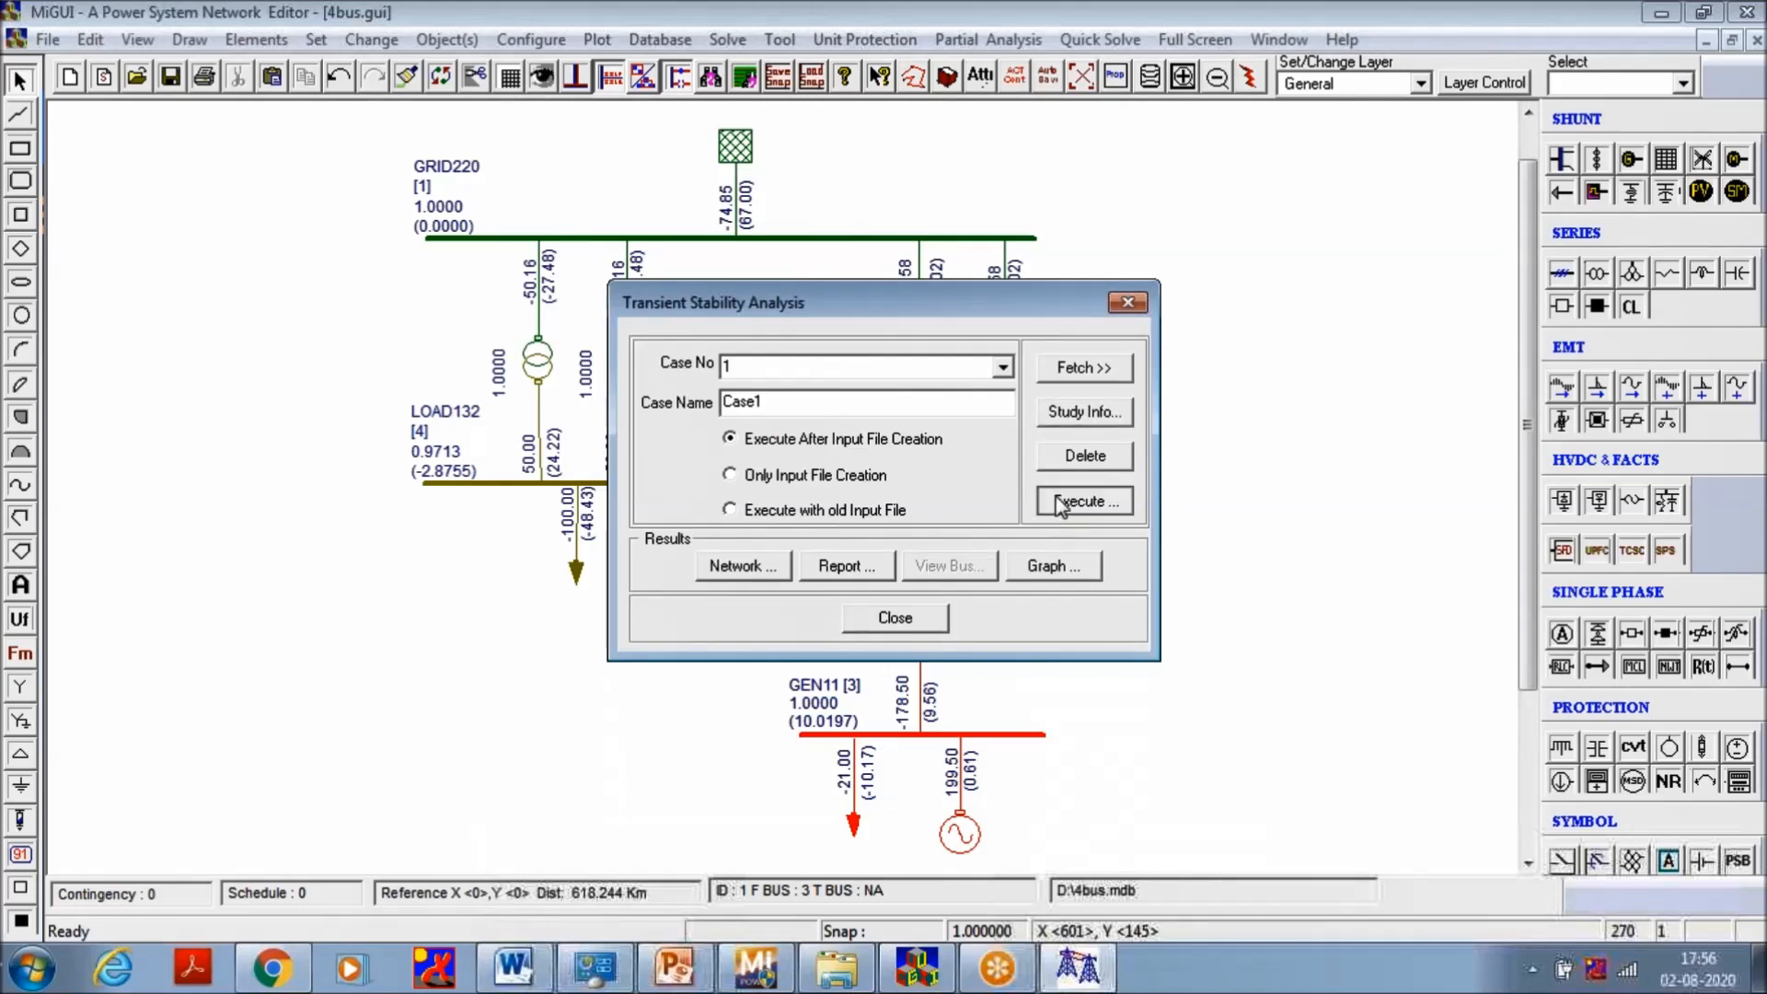
click(1068, 500)
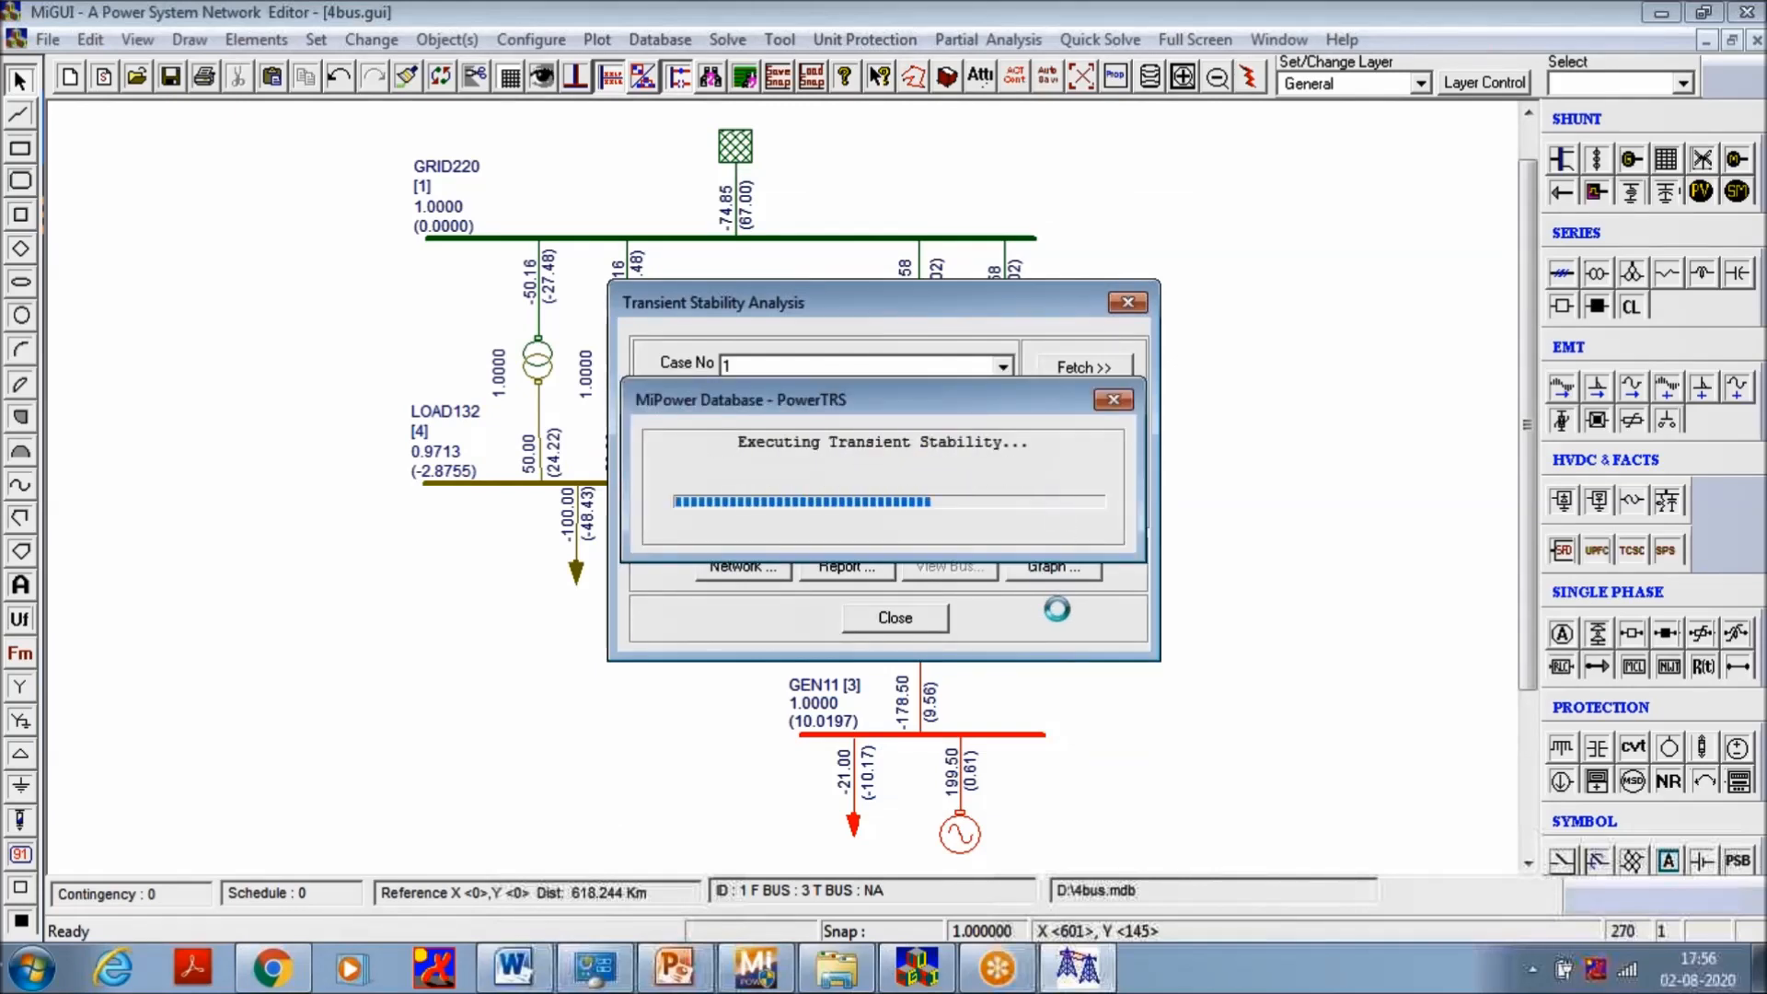
Open the machine results graph for the 0.4-second clearing time and plot GEN11's swing curve against time
click(1053, 572)
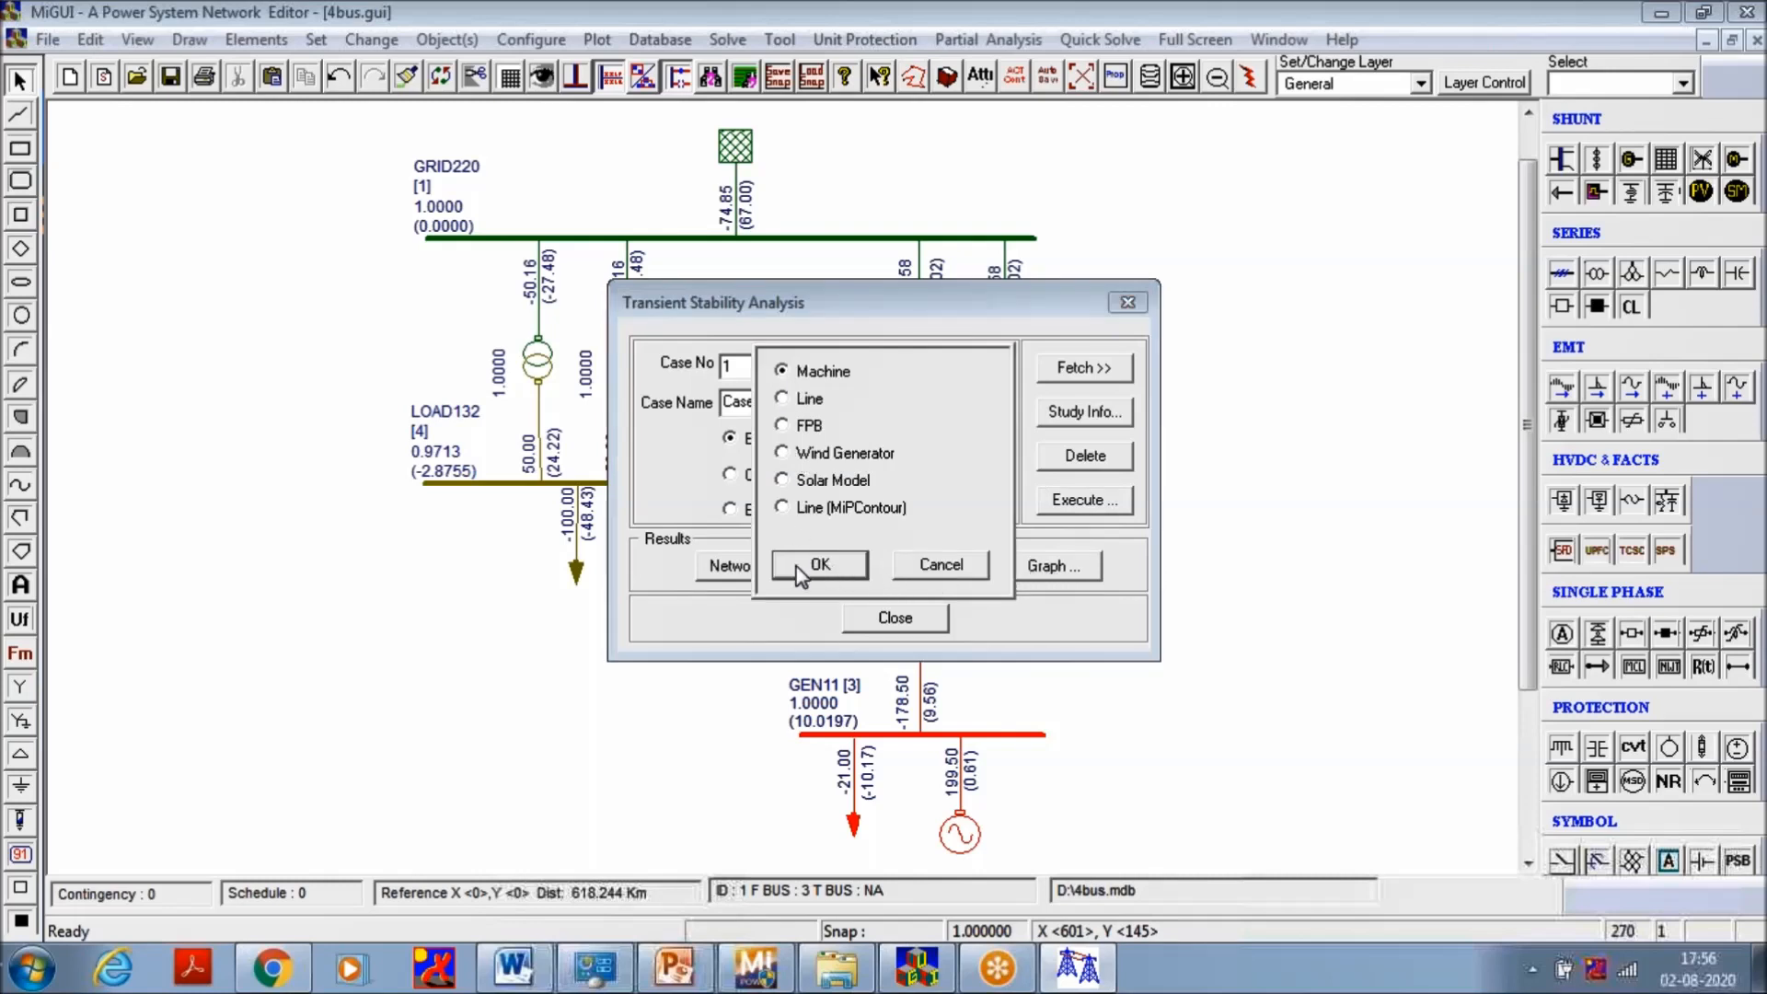
click(797, 566)
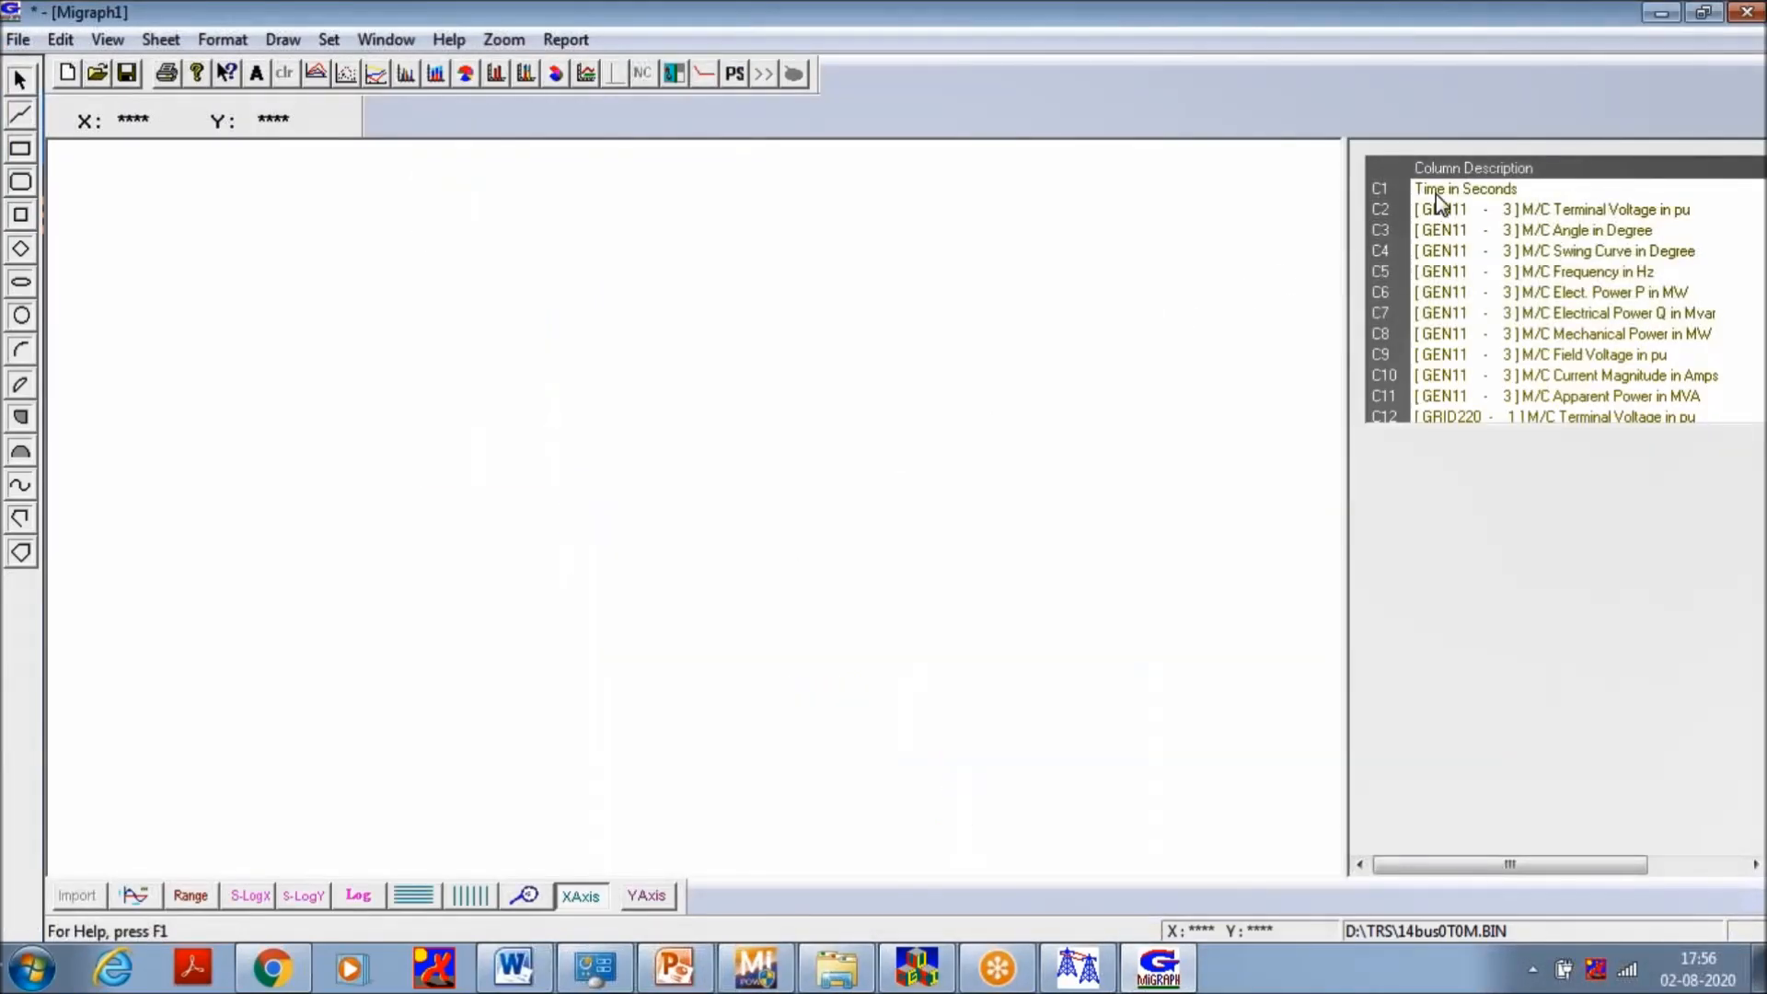
click(1438, 191)
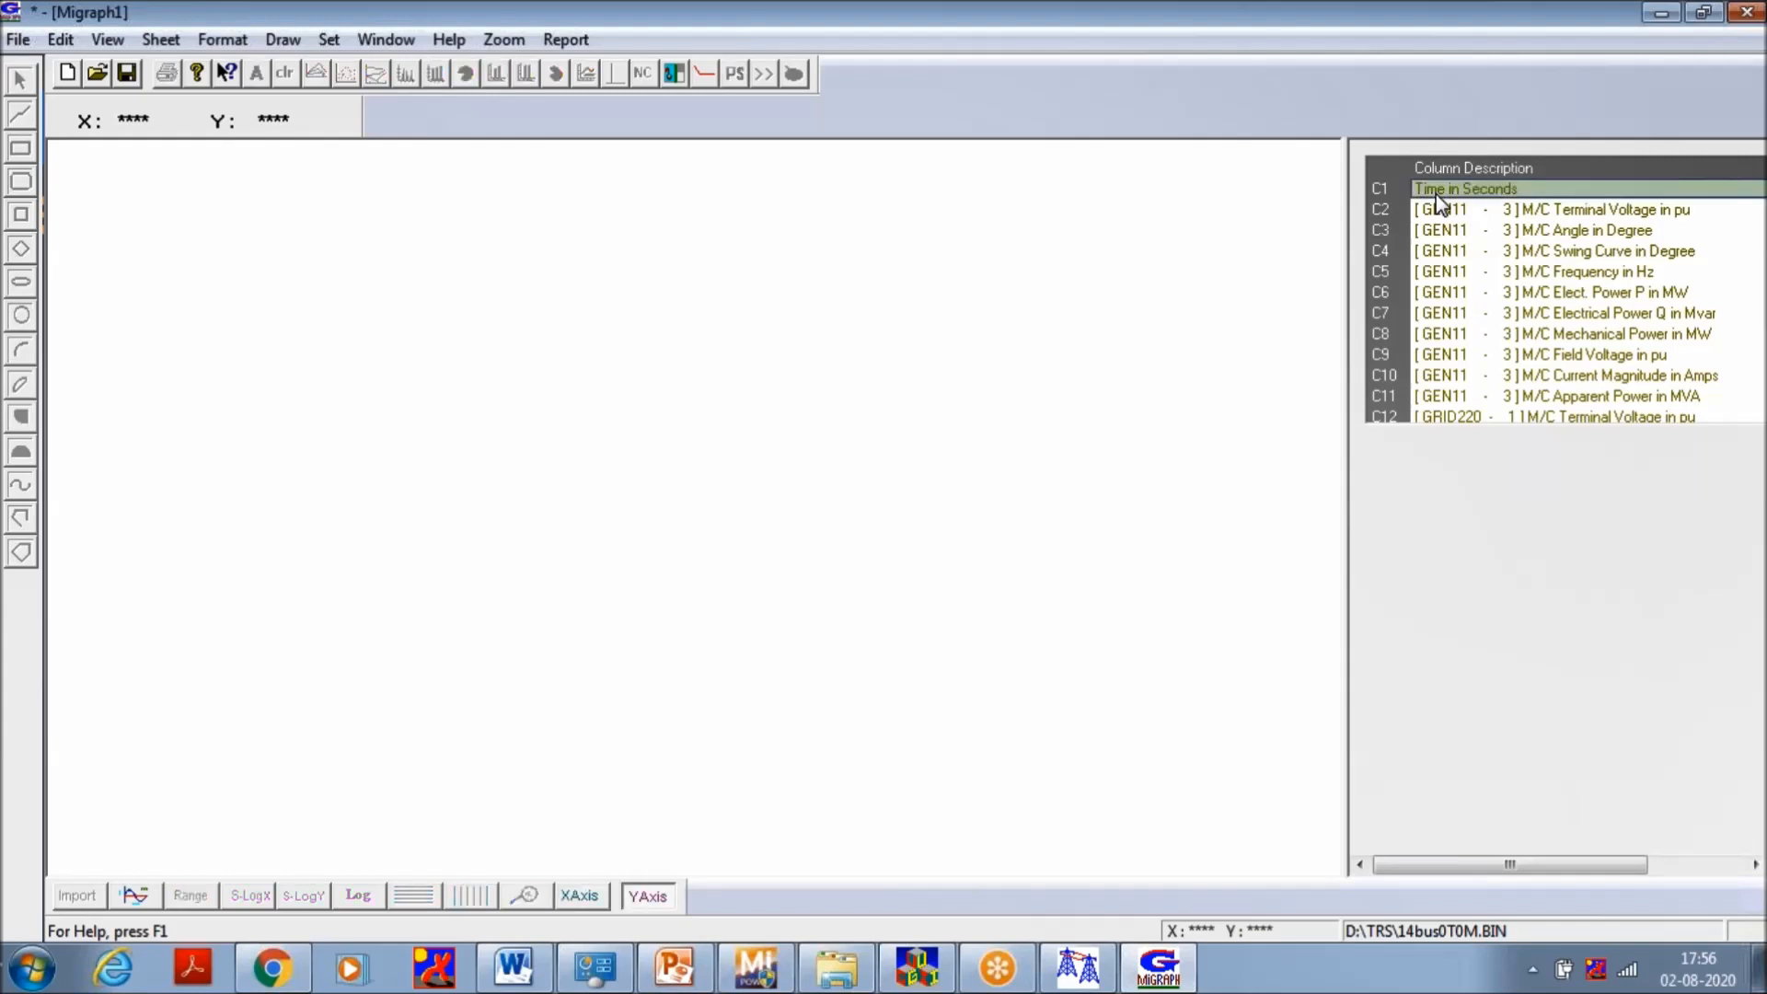
click(1441, 252)
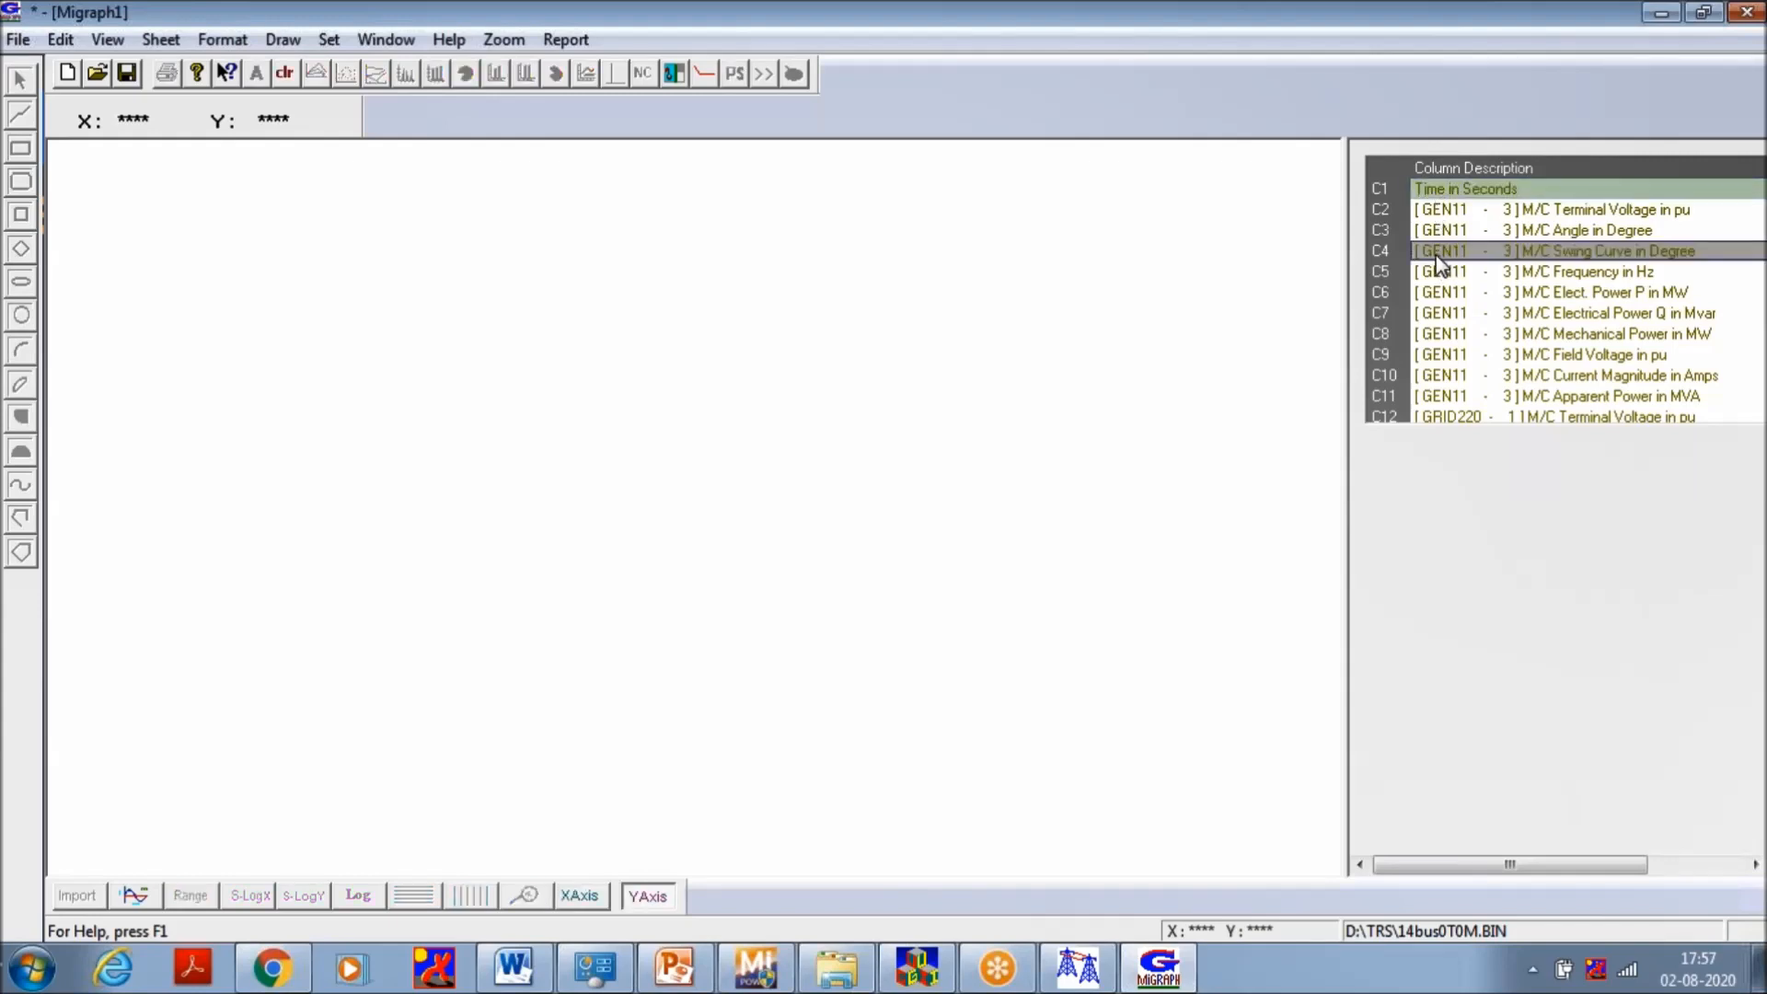
click(139, 897)
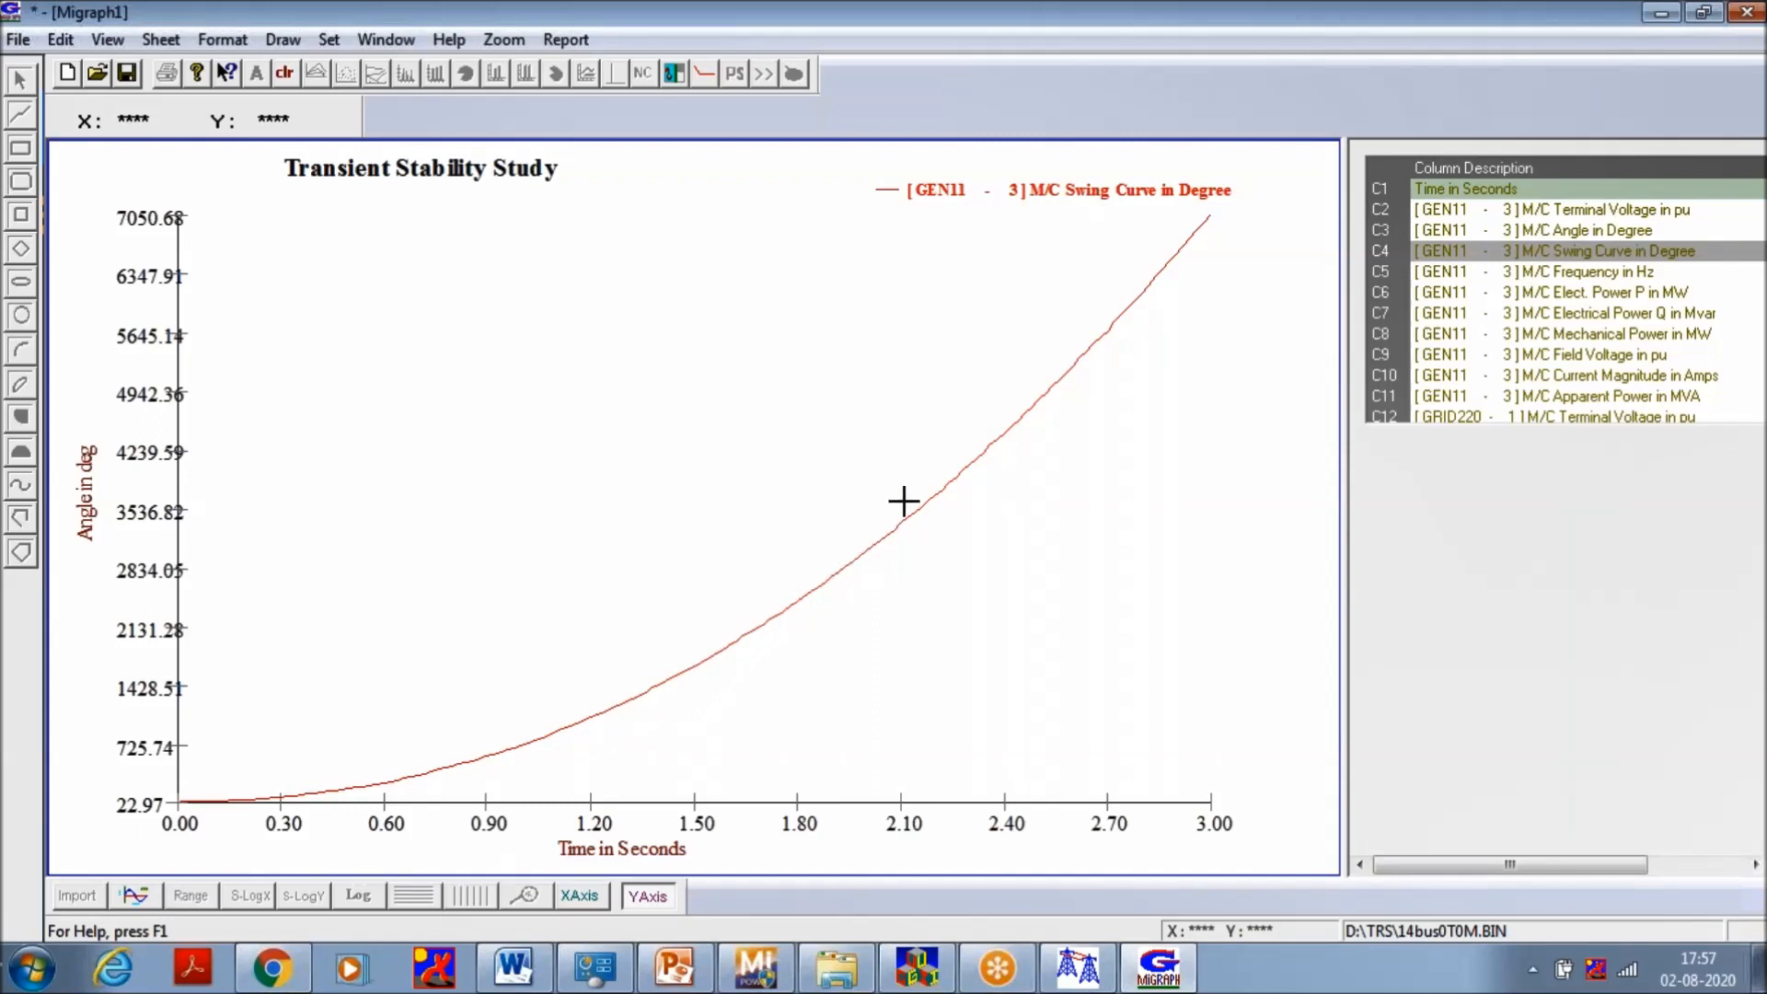
Leave the graph, set the GRID220 fault's clearing time to 0.3 seconds in the study information and re-execute the case
click(1656, 20)
click(1068, 198)
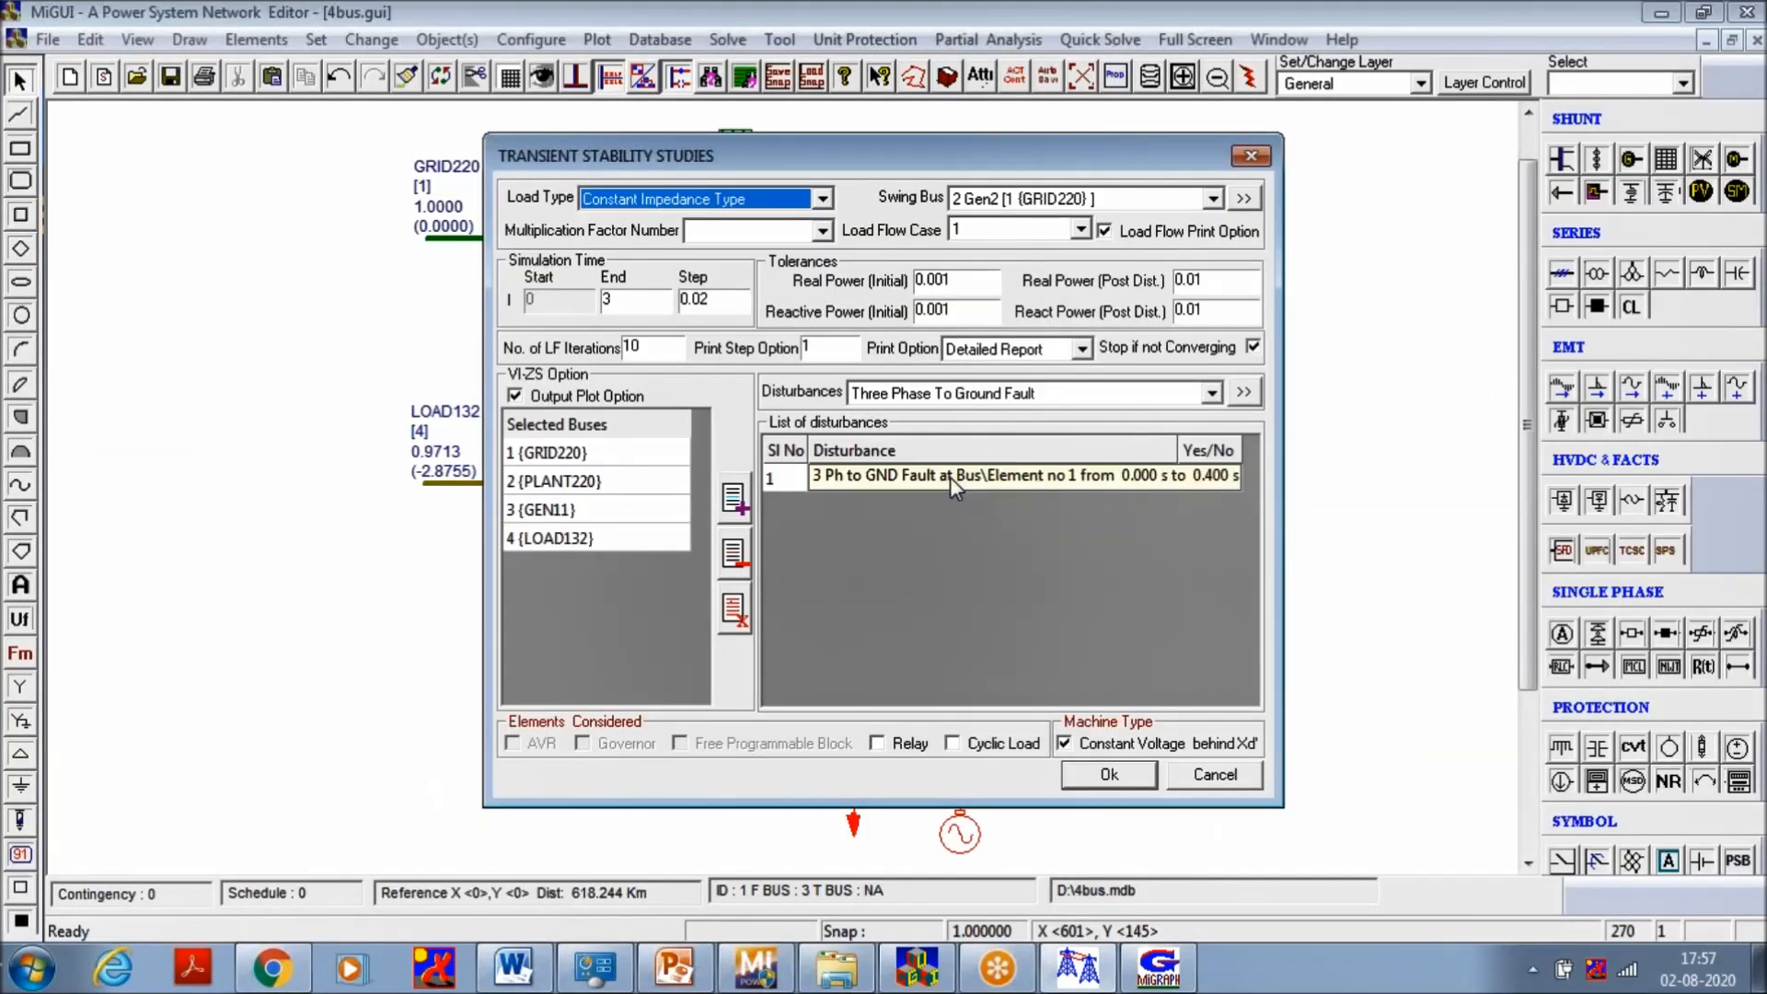
double_click(950, 477)
click(852, 402)
key(BackSpace)
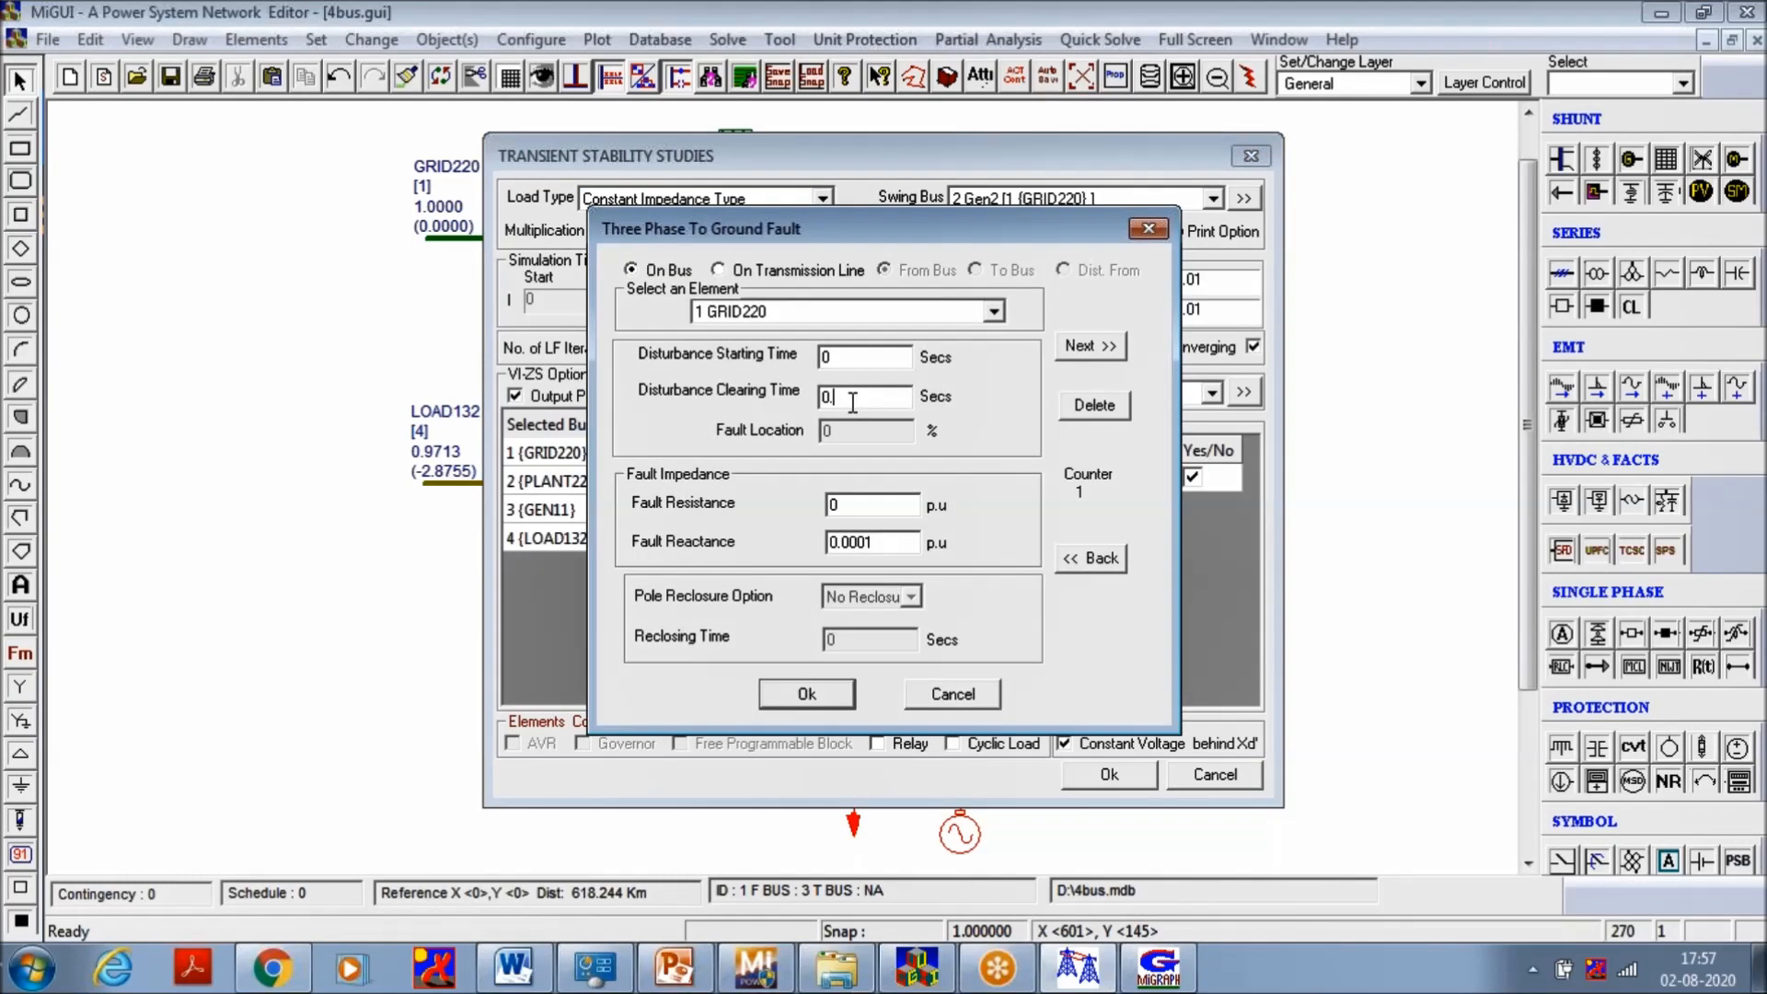
text(3)
click(806, 697)
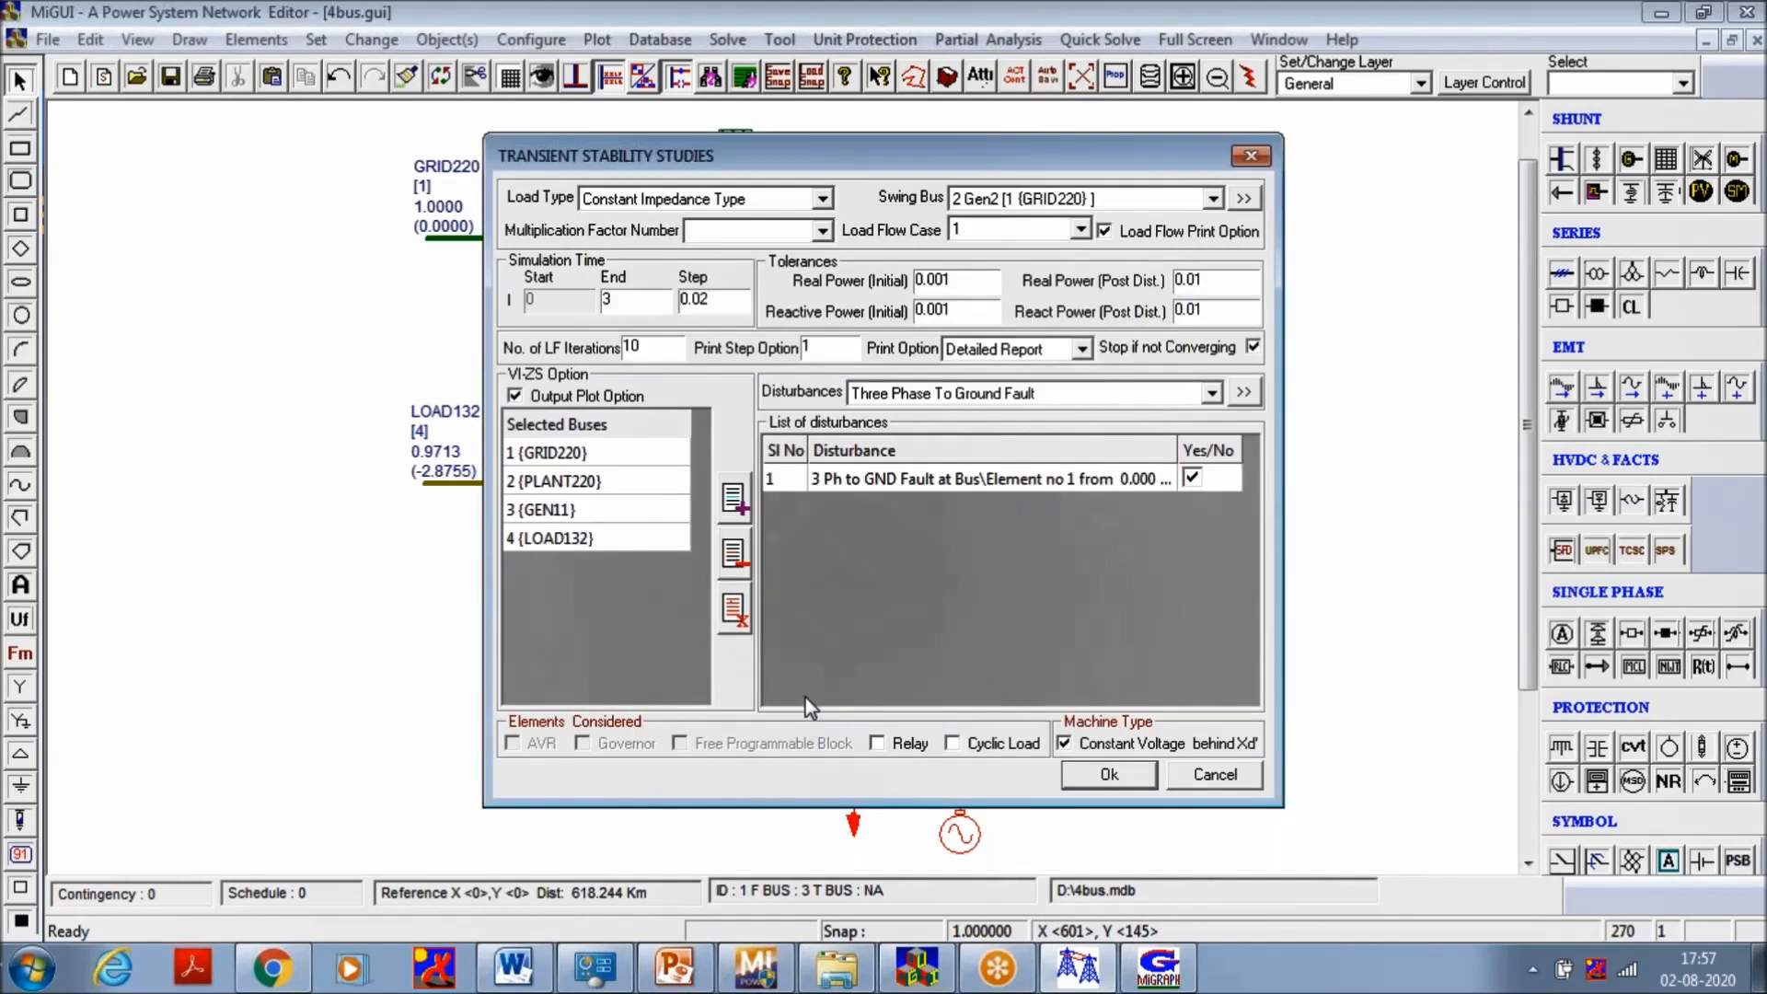
click(1095, 781)
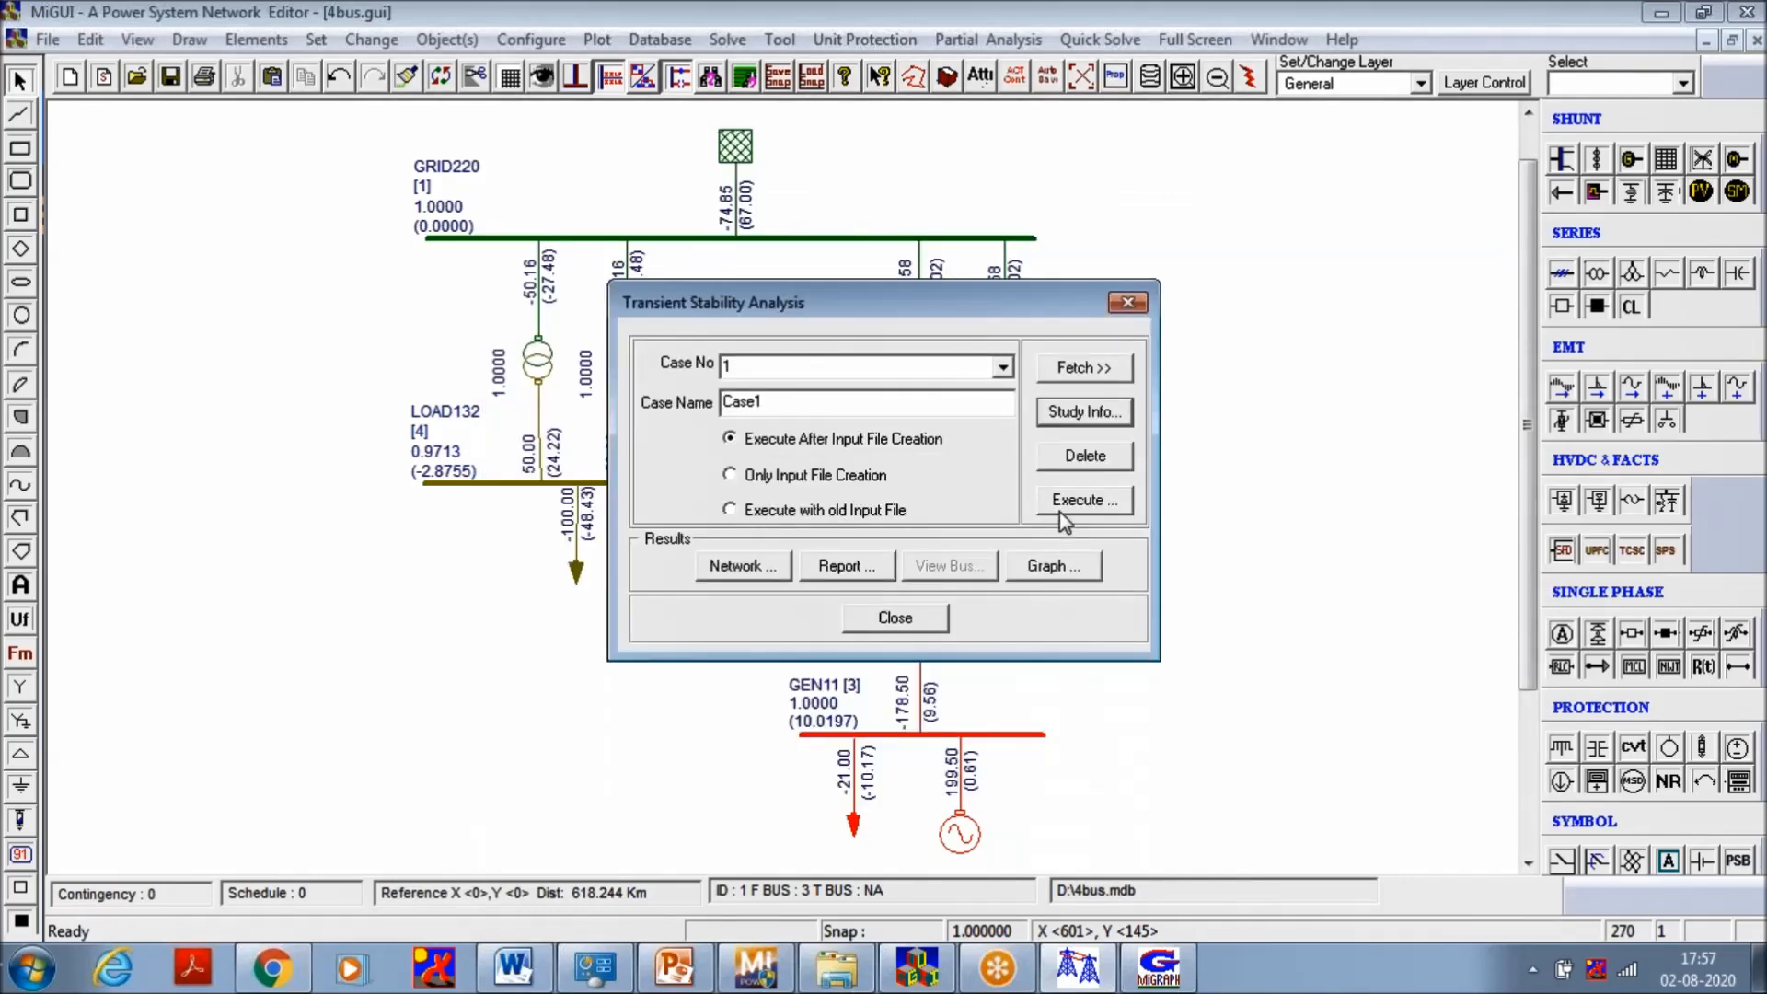
click(1065, 505)
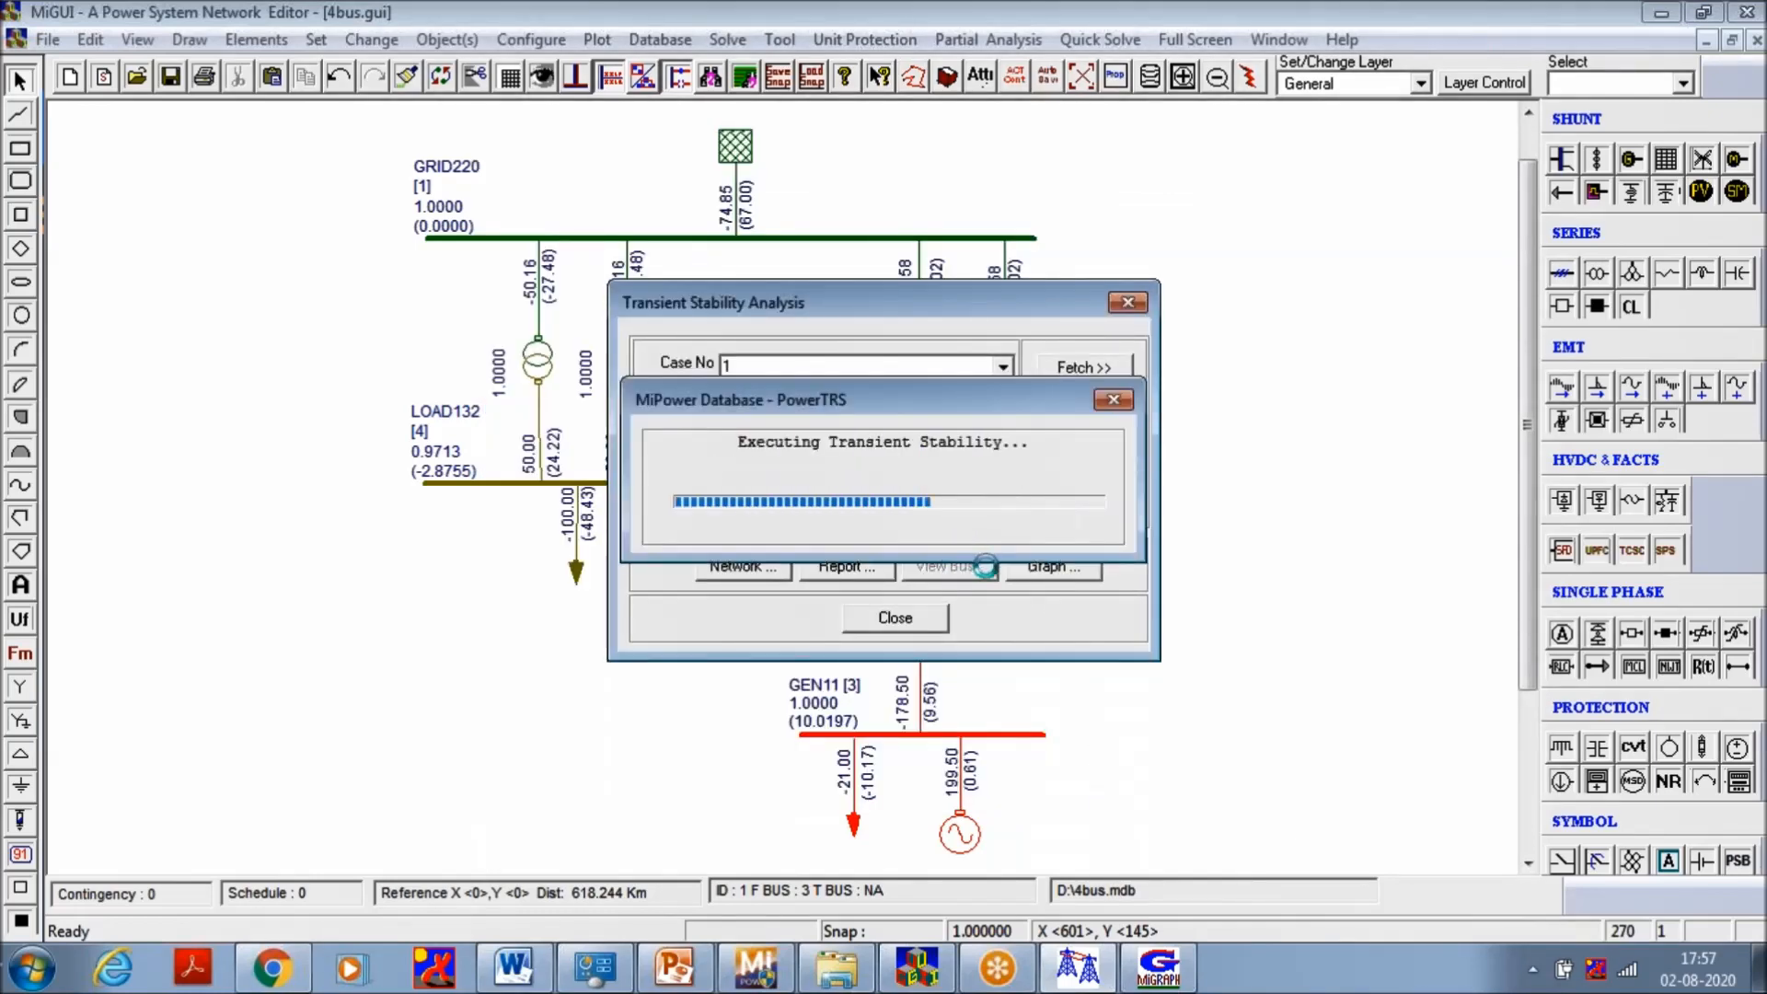
Open the machine results graph for the 0.3-second clearing time and plot GEN11's swing curve against time
click(1054, 565)
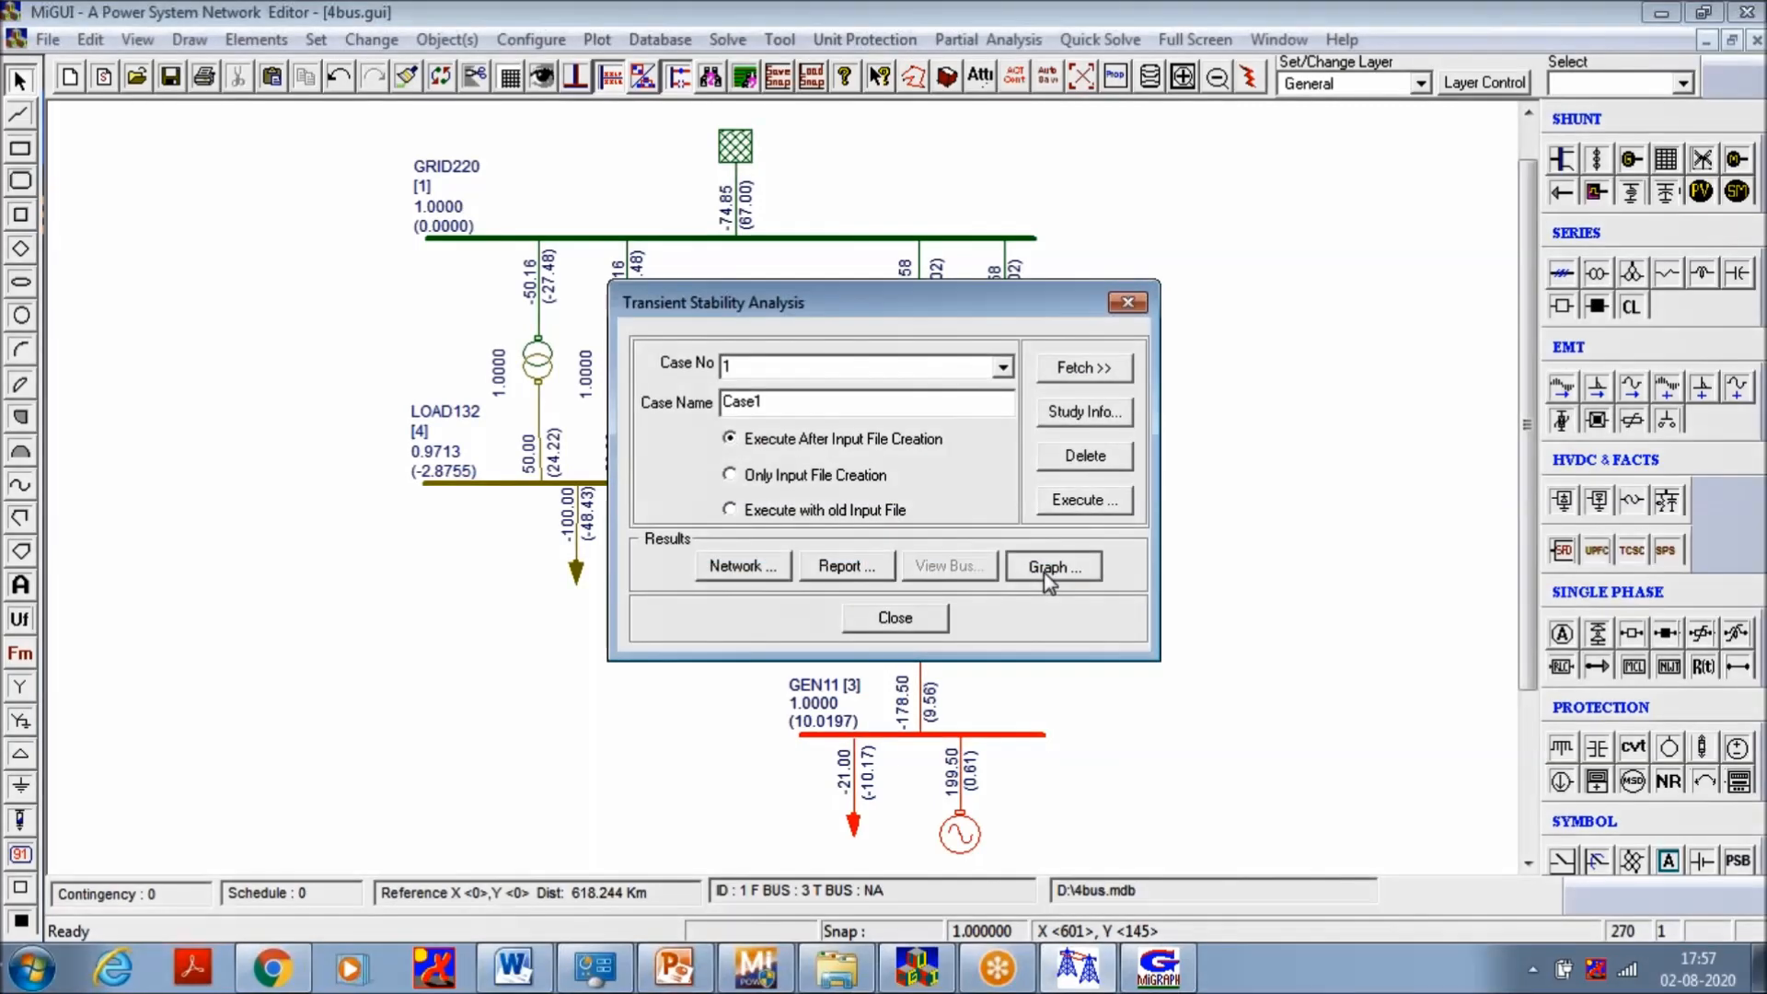
click(826, 565)
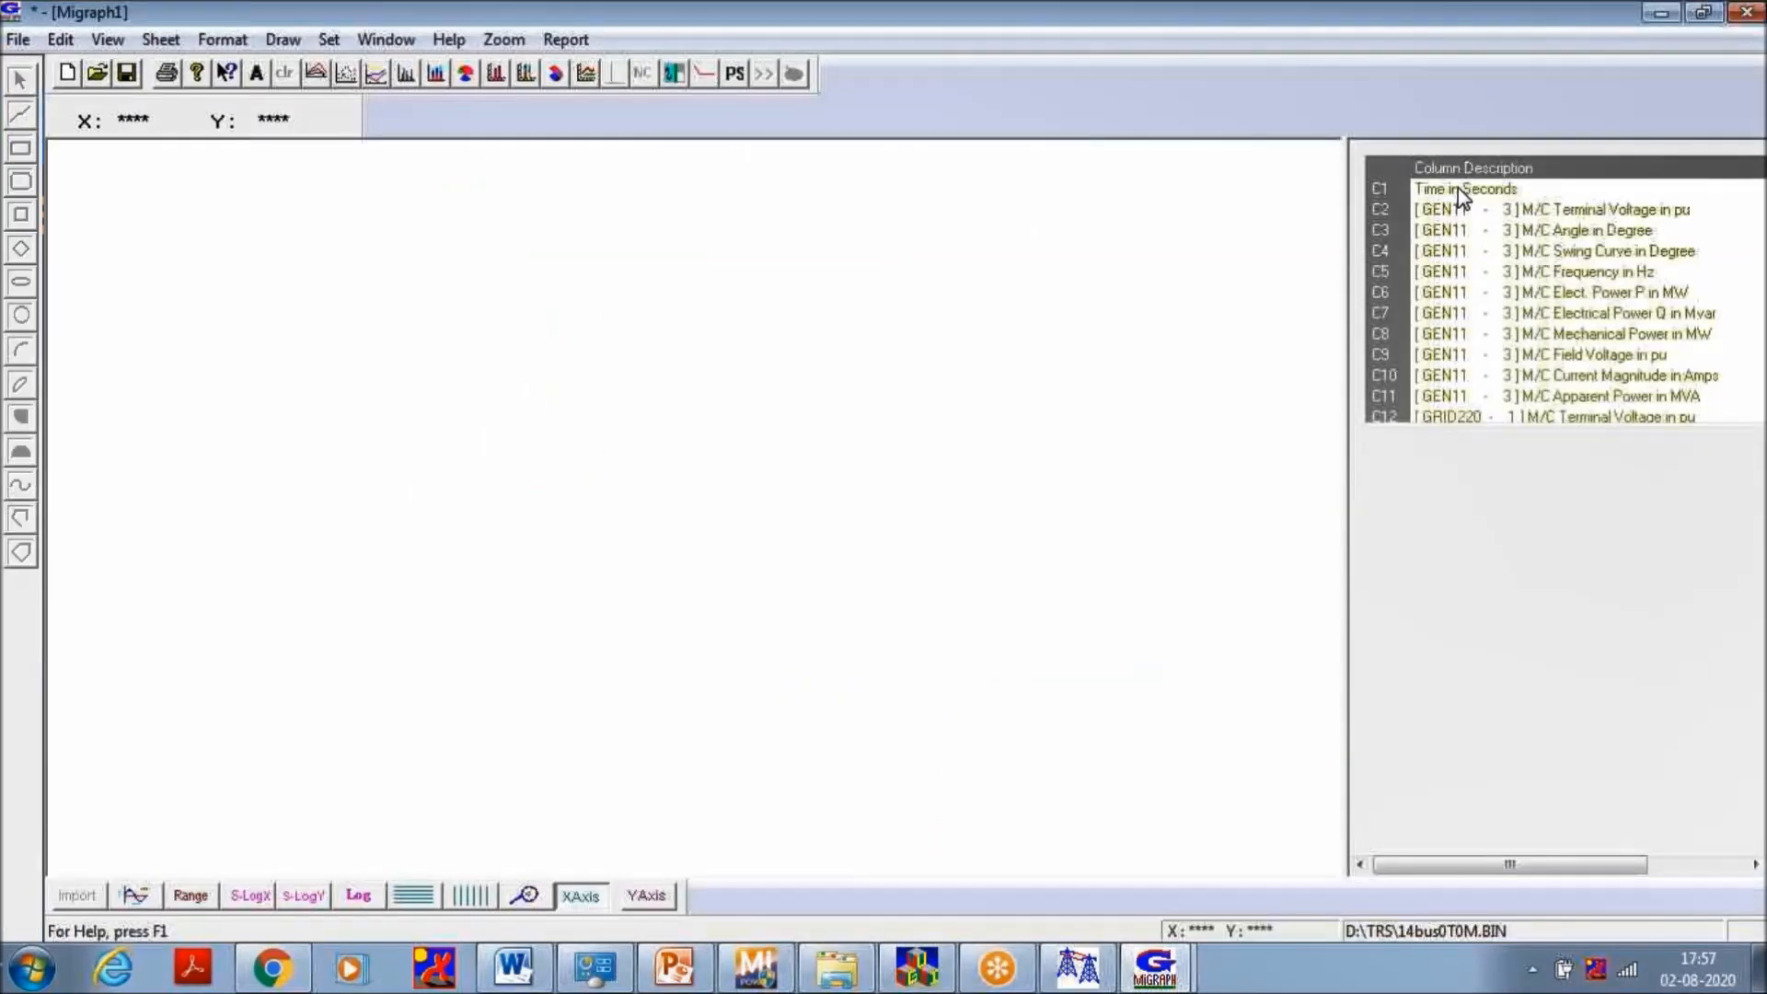
click(1458, 187)
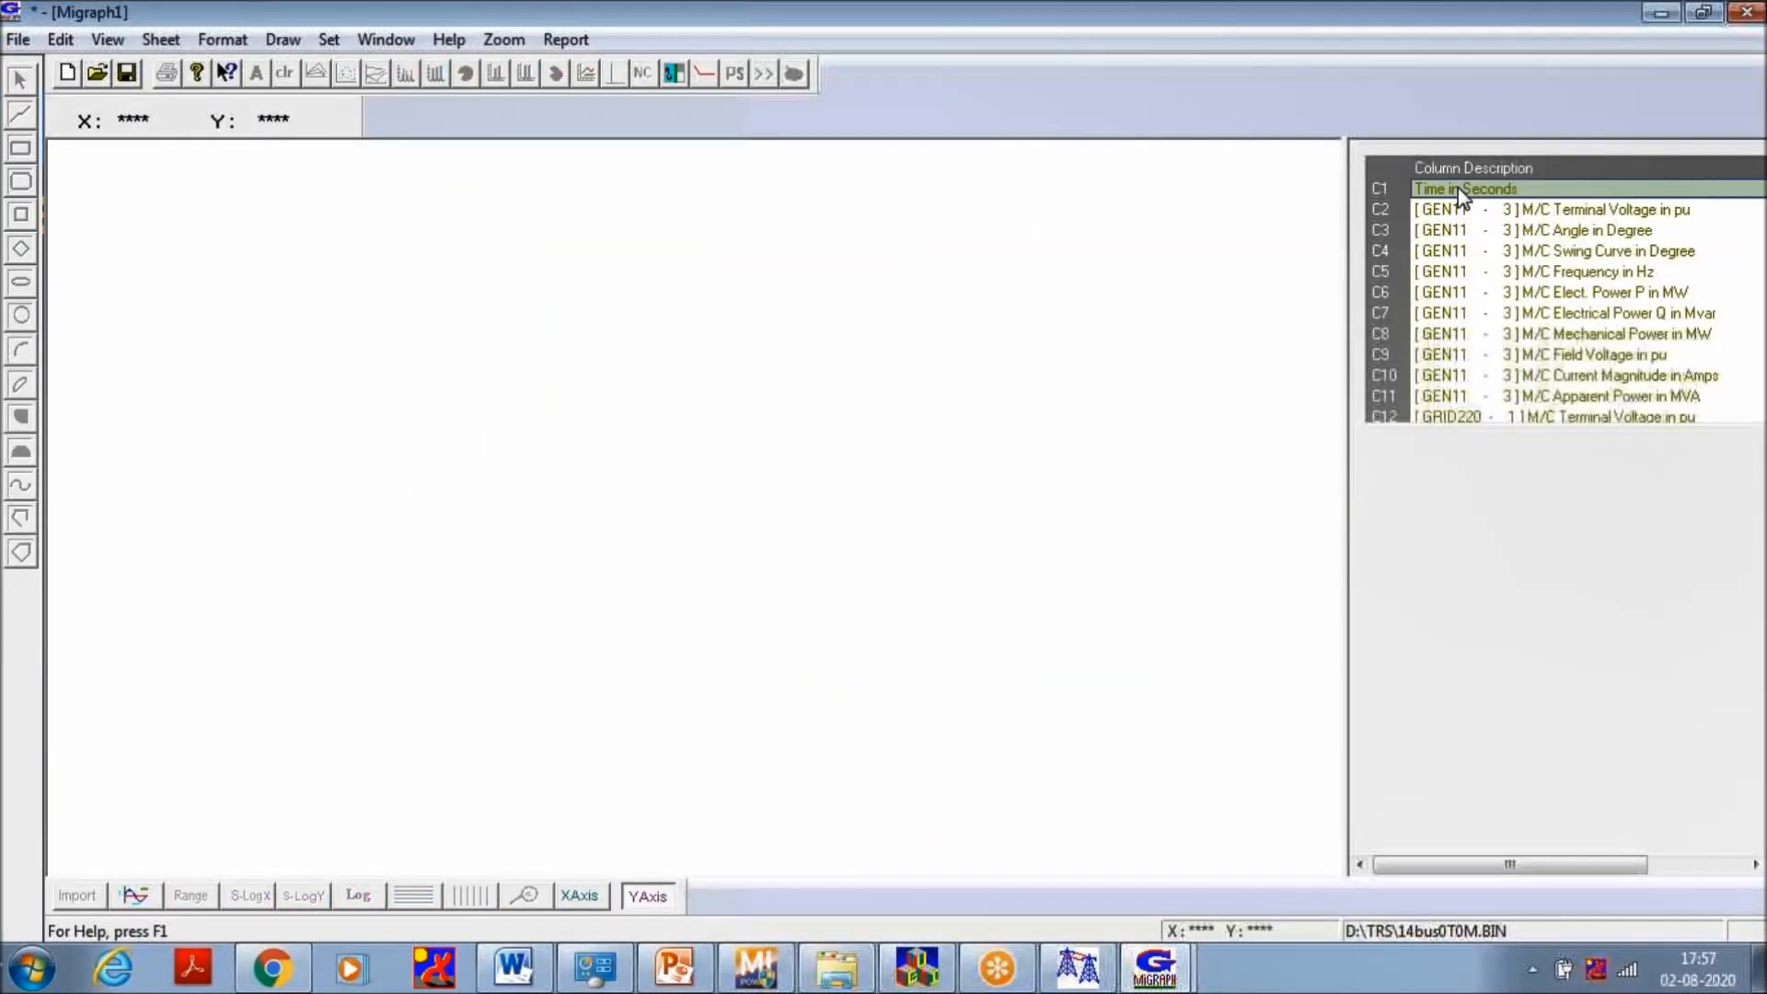
click(1462, 254)
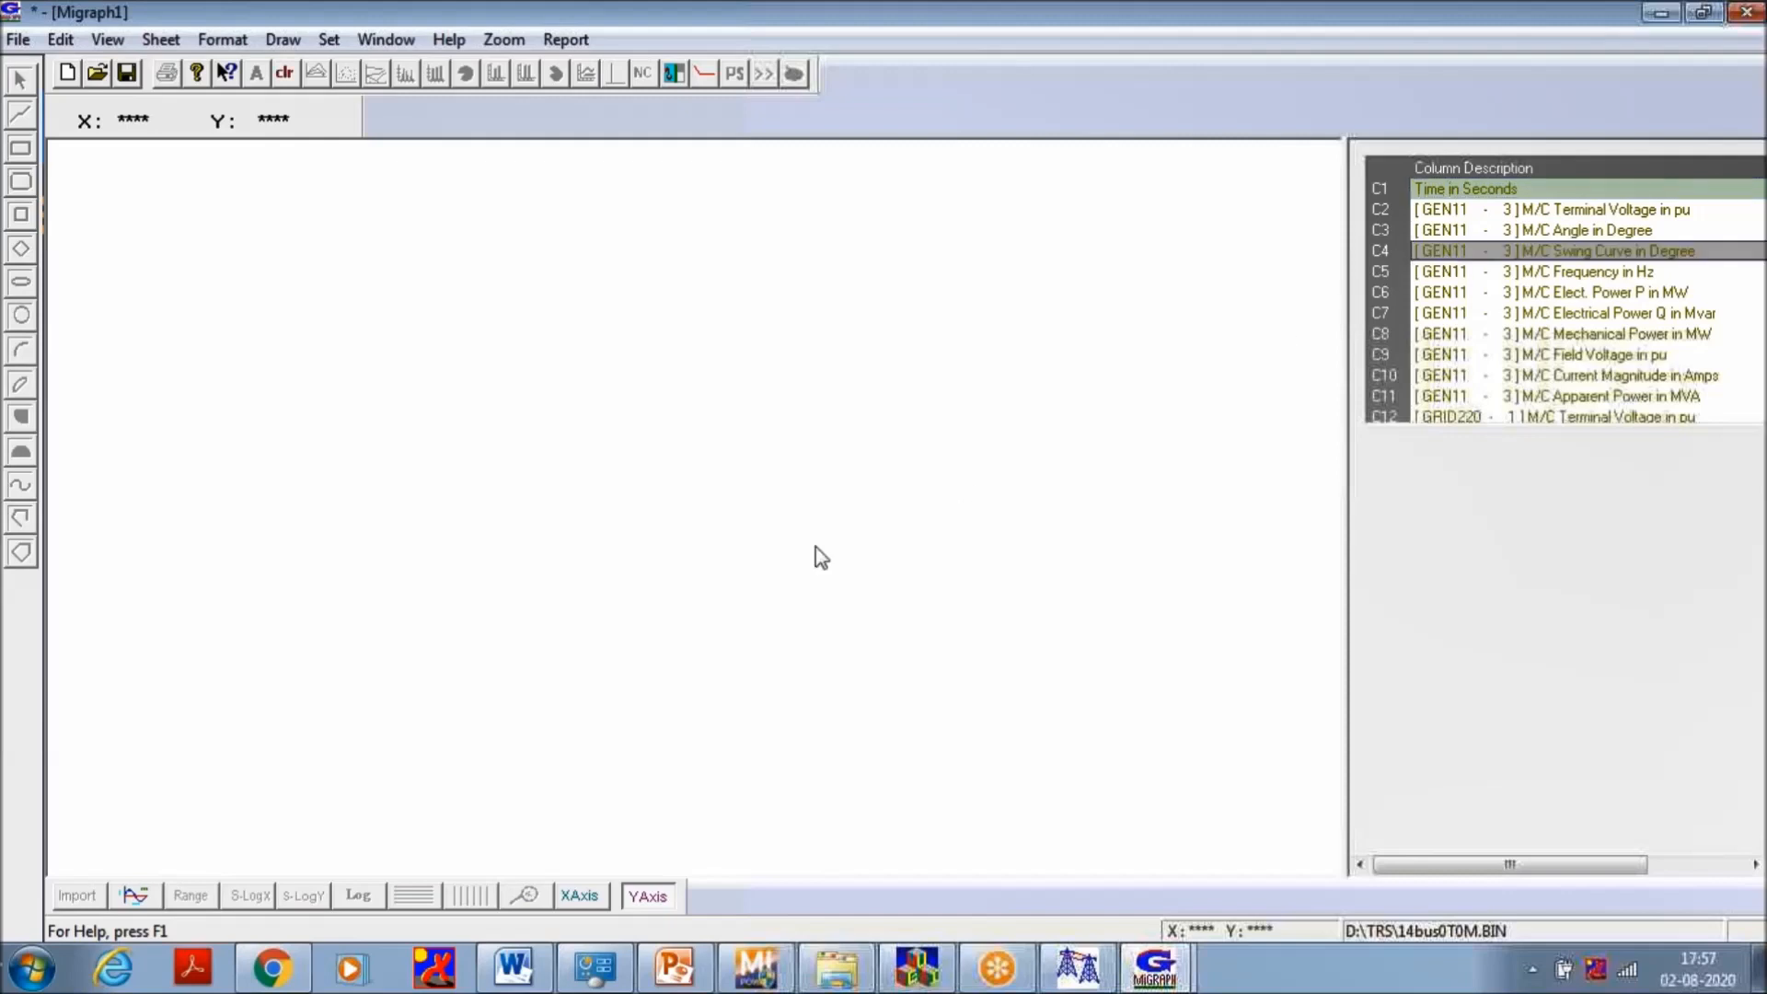
click(135, 891)
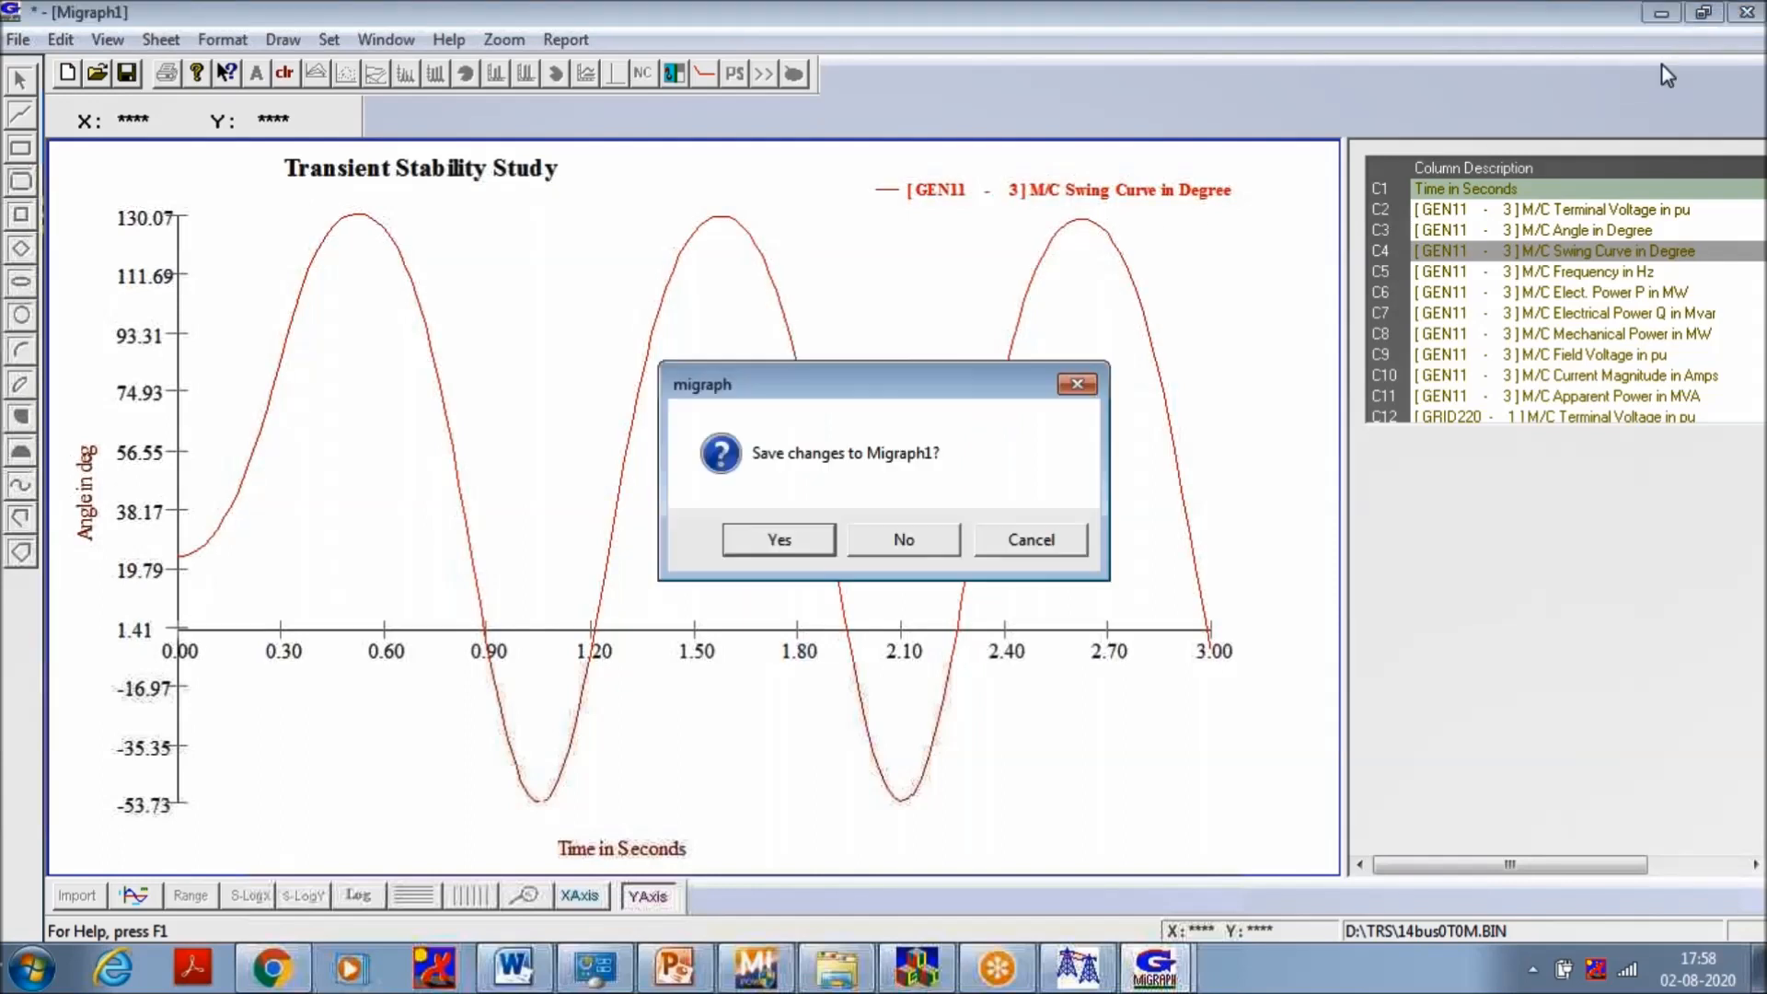
Close the graph without saving and set the GRID220 fault's clearing time to 0.32 seconds in the study information
click(943, 538)
click(1075, 411)
double_click(885, 483)
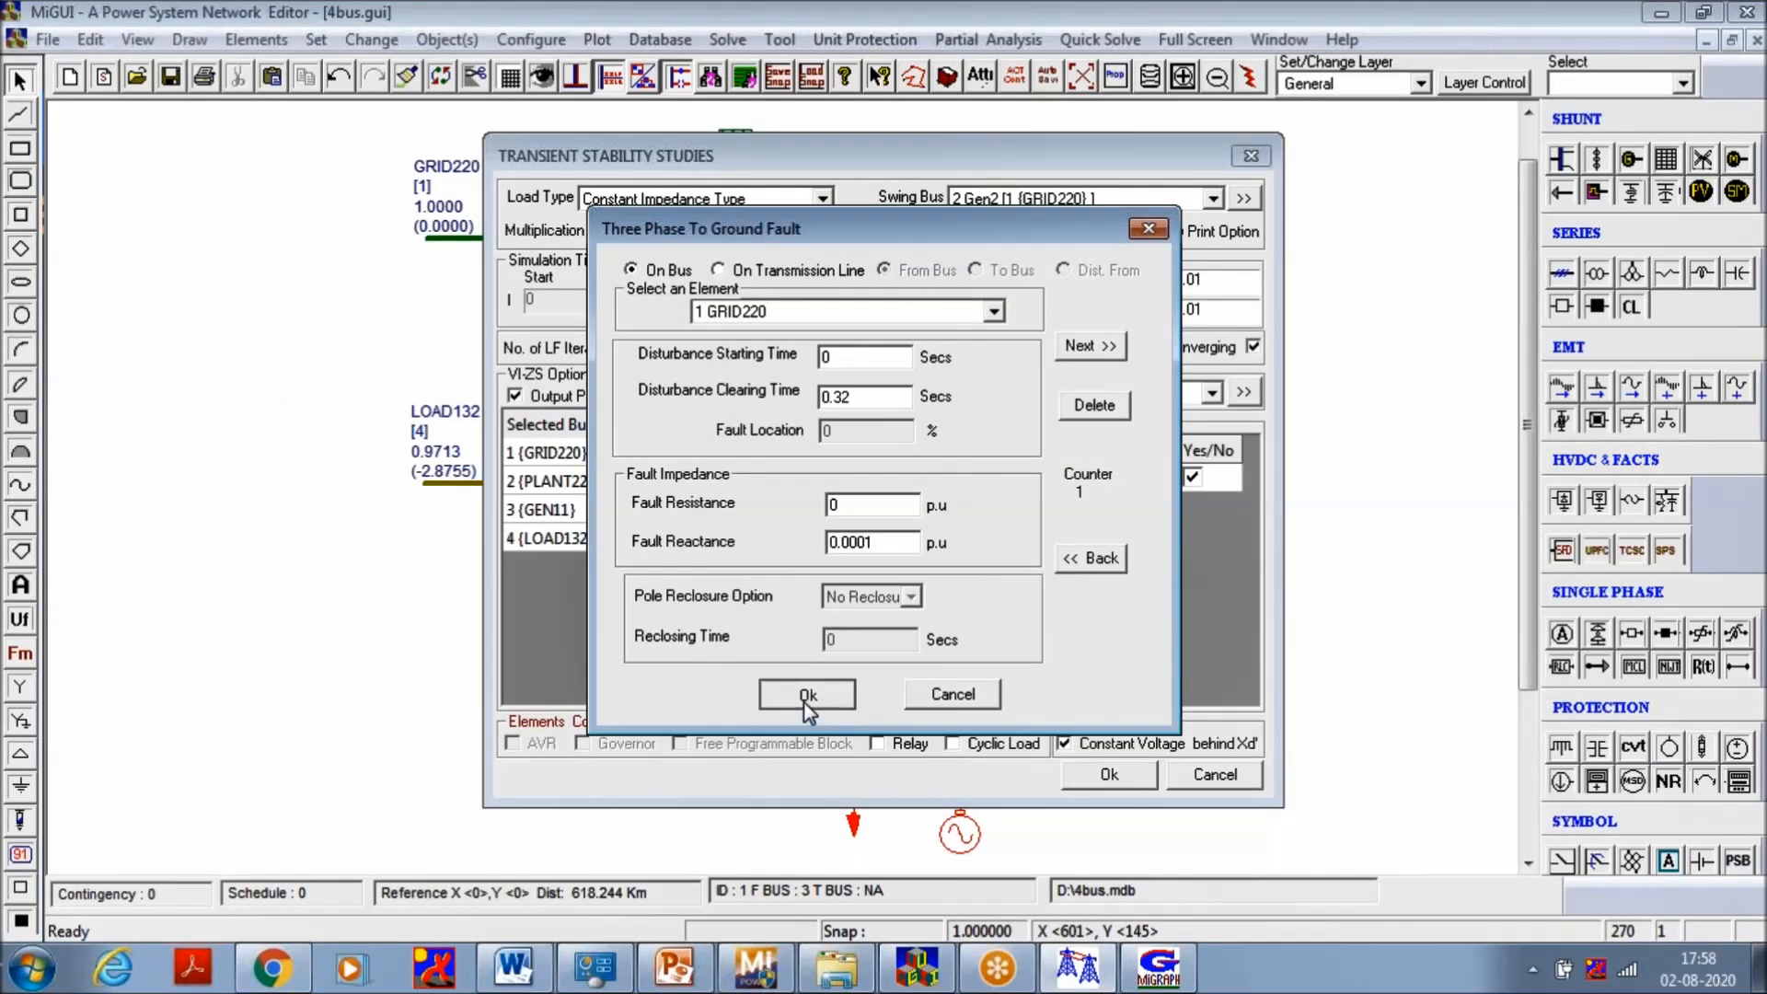
click(808, 696)
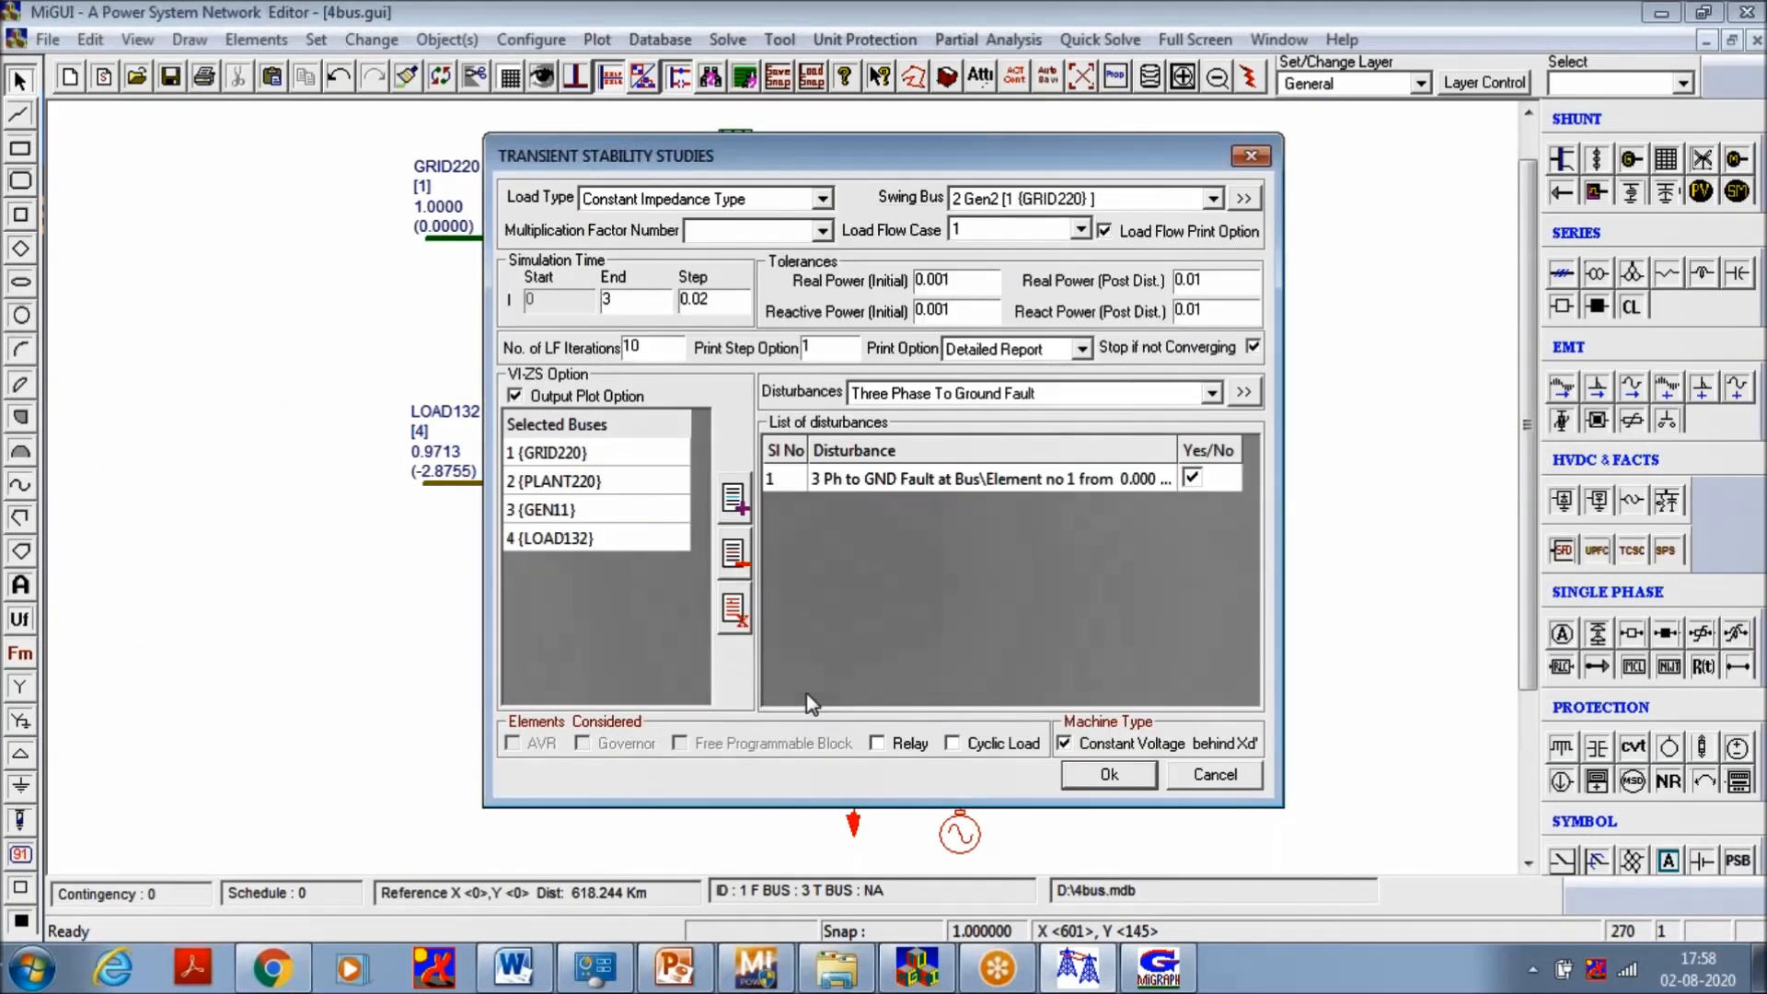
Execute the case with the 0.32-second clearing time and plot GEN11's swing curve against time from the machine results
click(1125, 776)
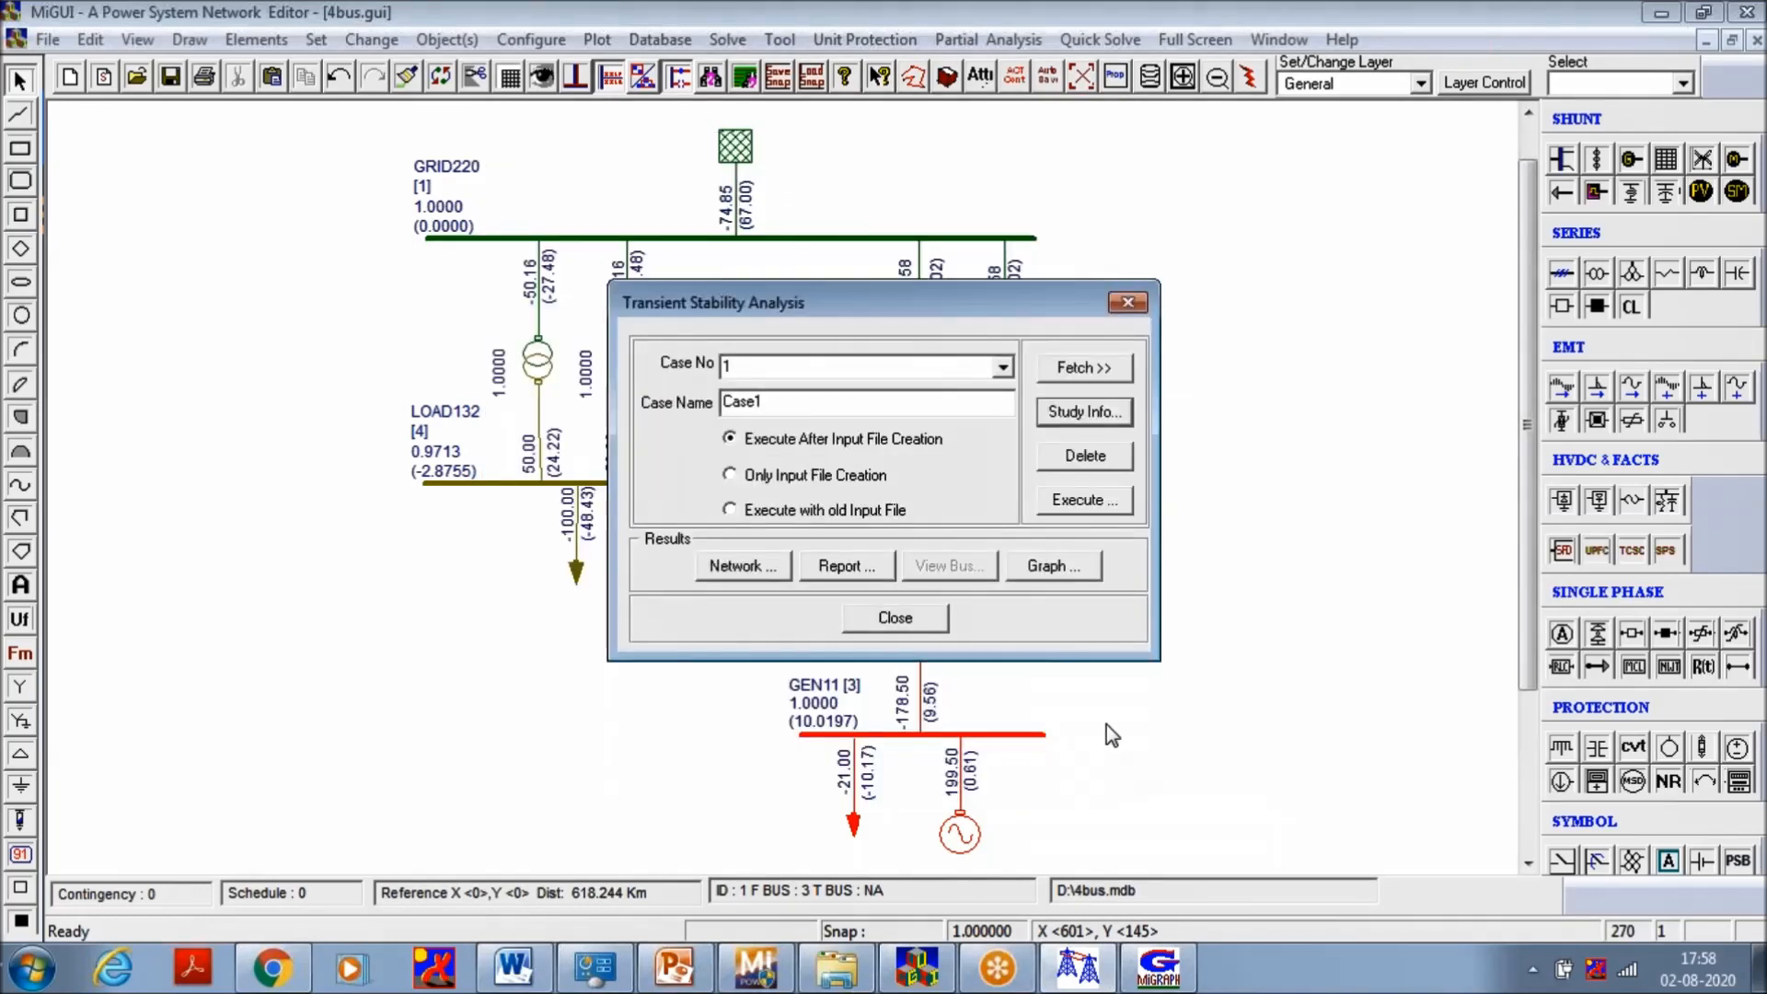
click(1082, 517)
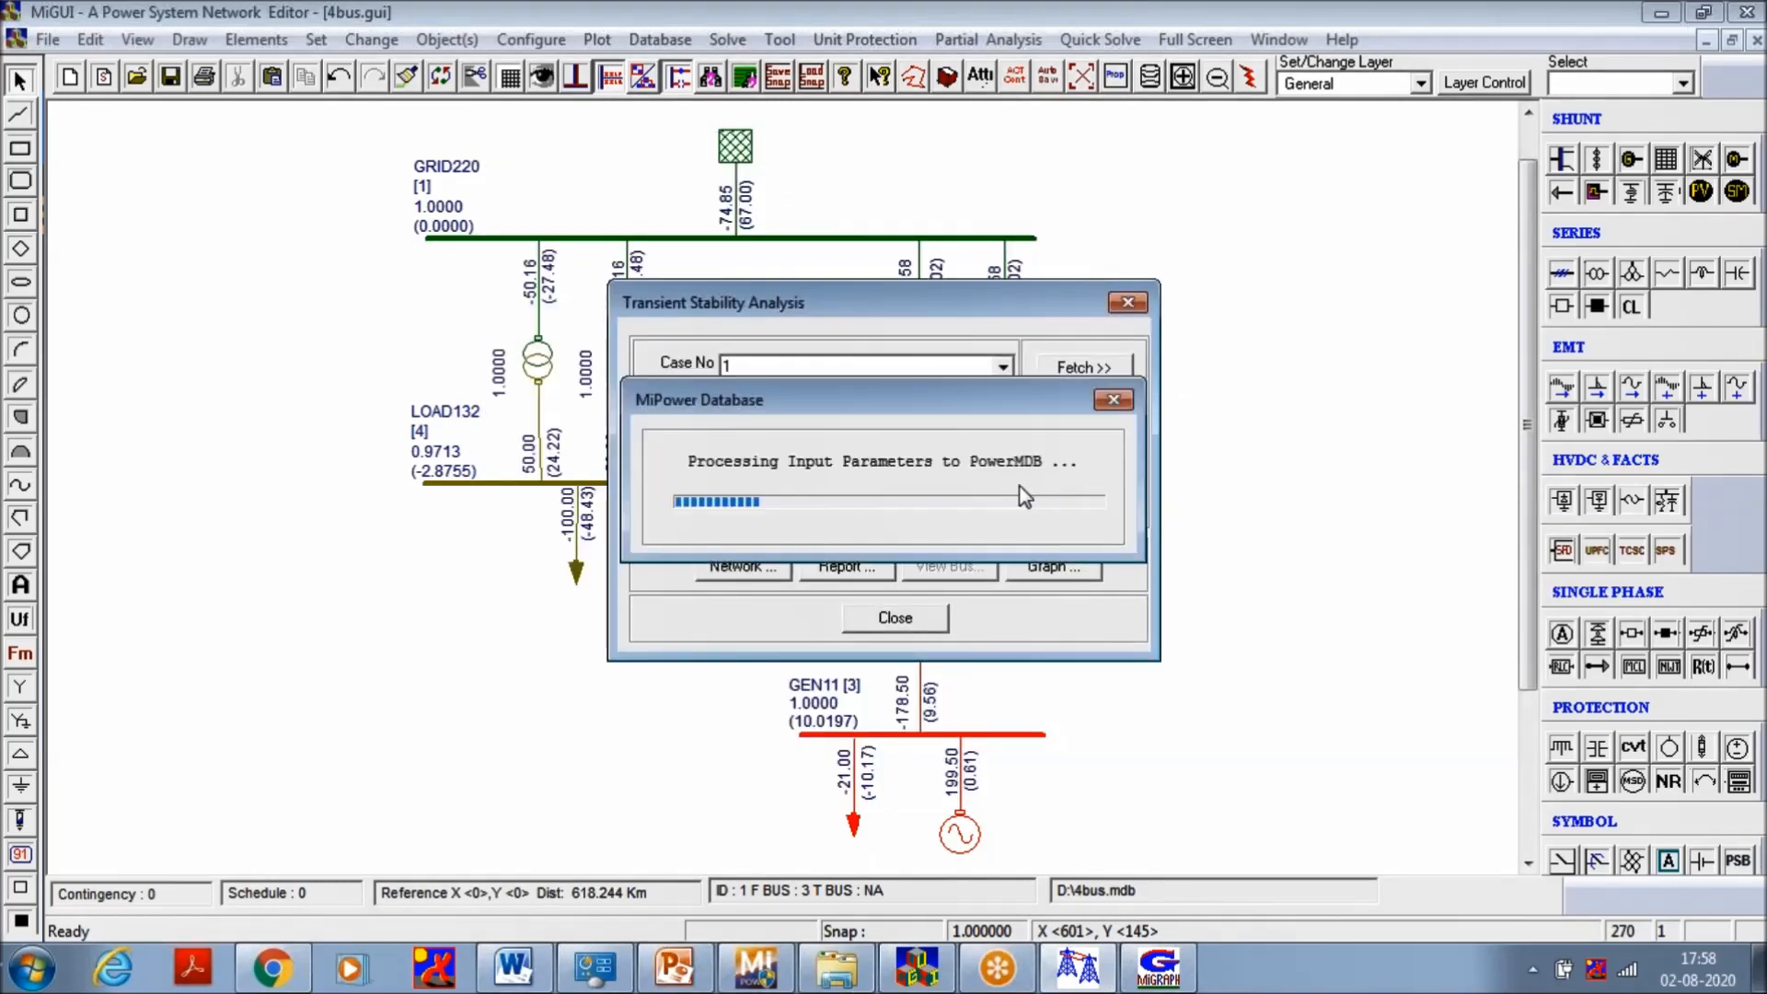
click(1050, 577)
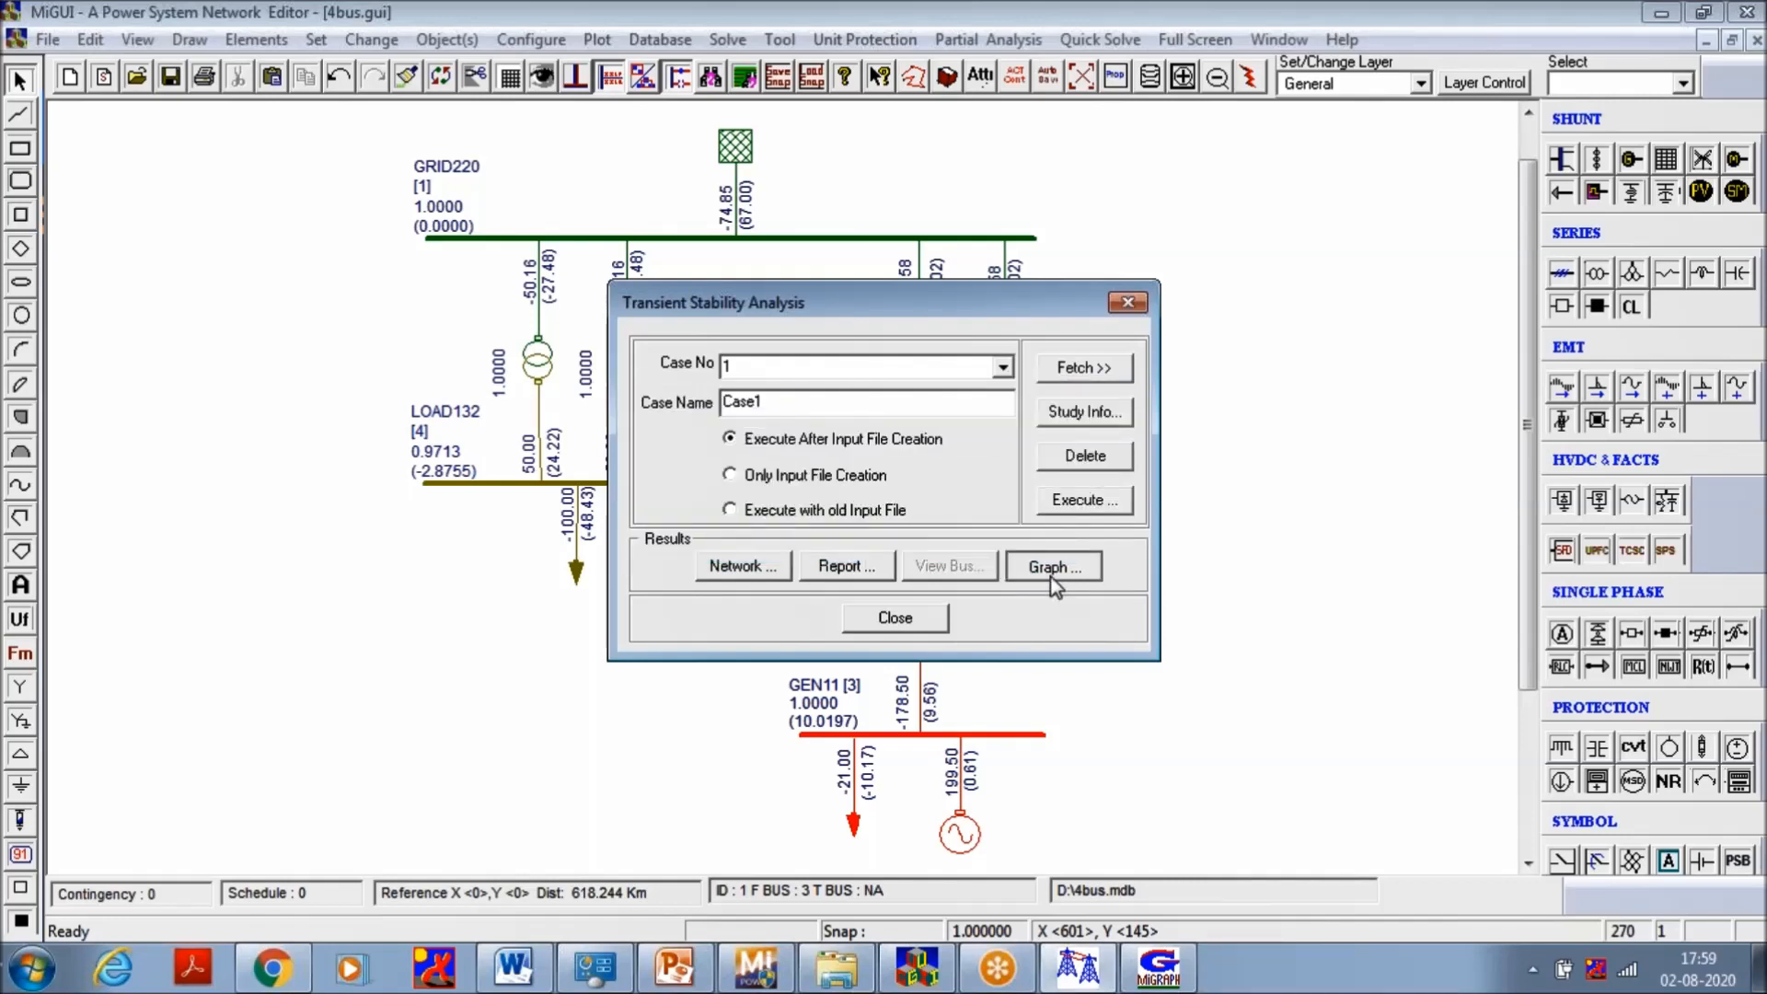
click(837, 560)
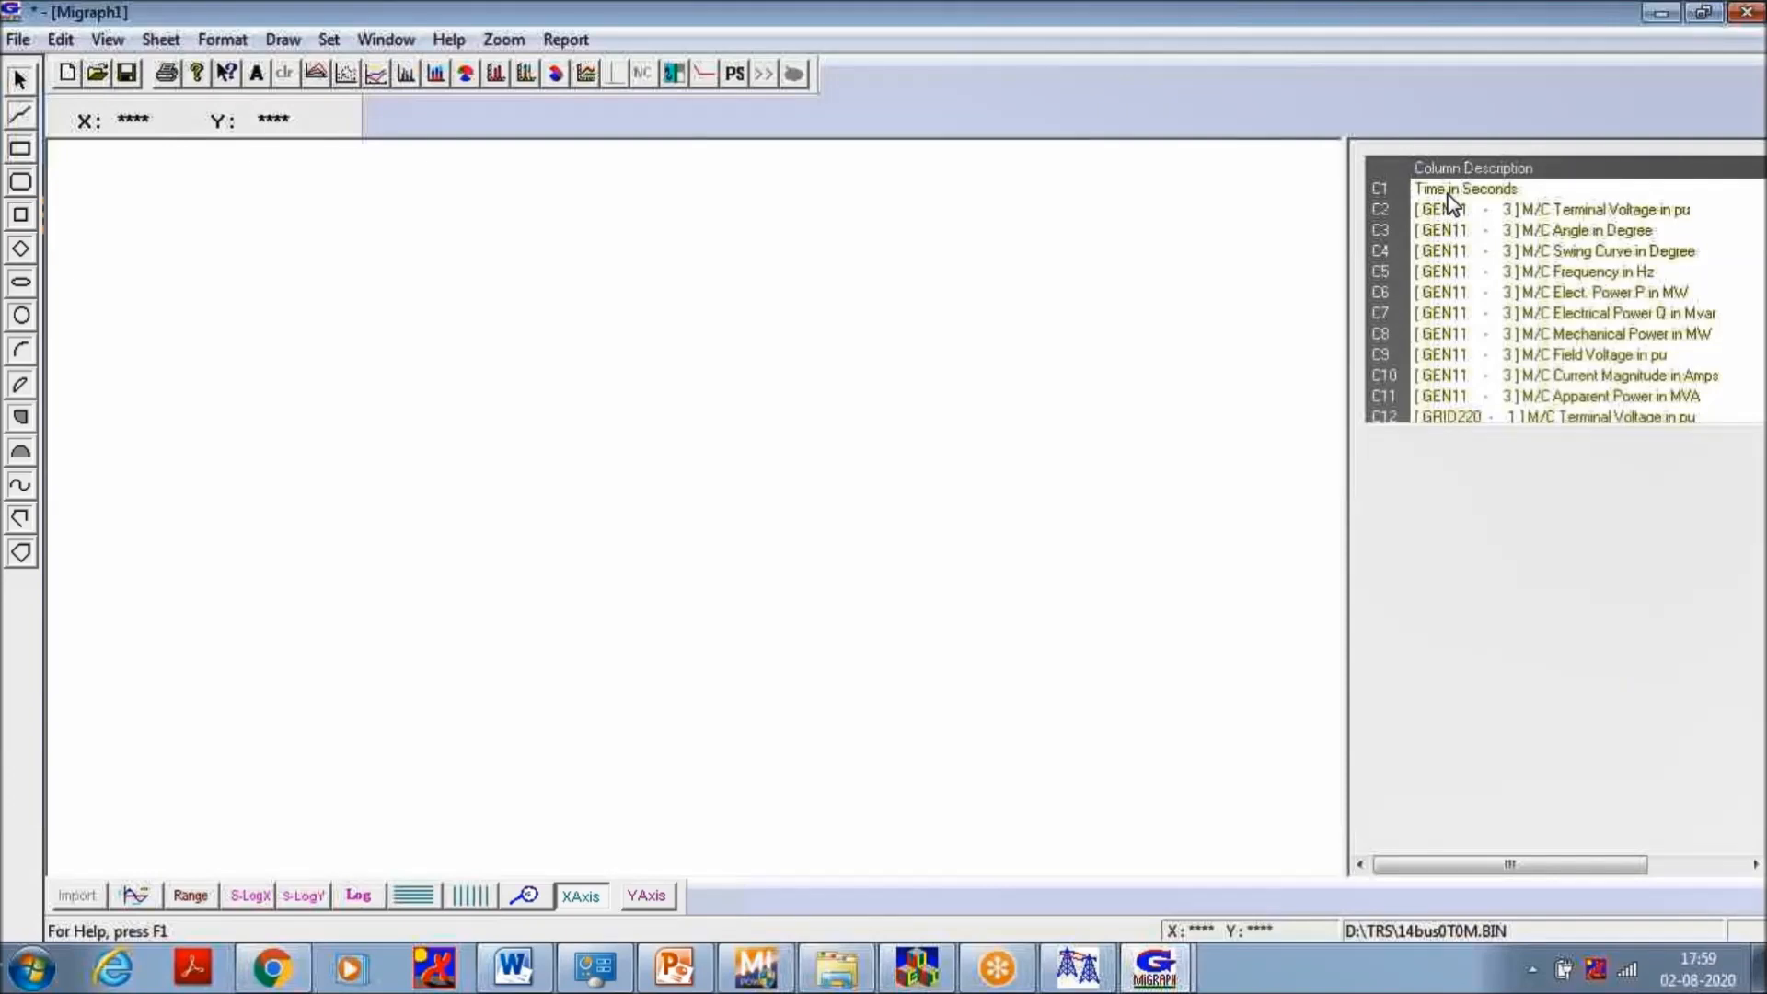
click(1448, 196)
click(1450, 251)
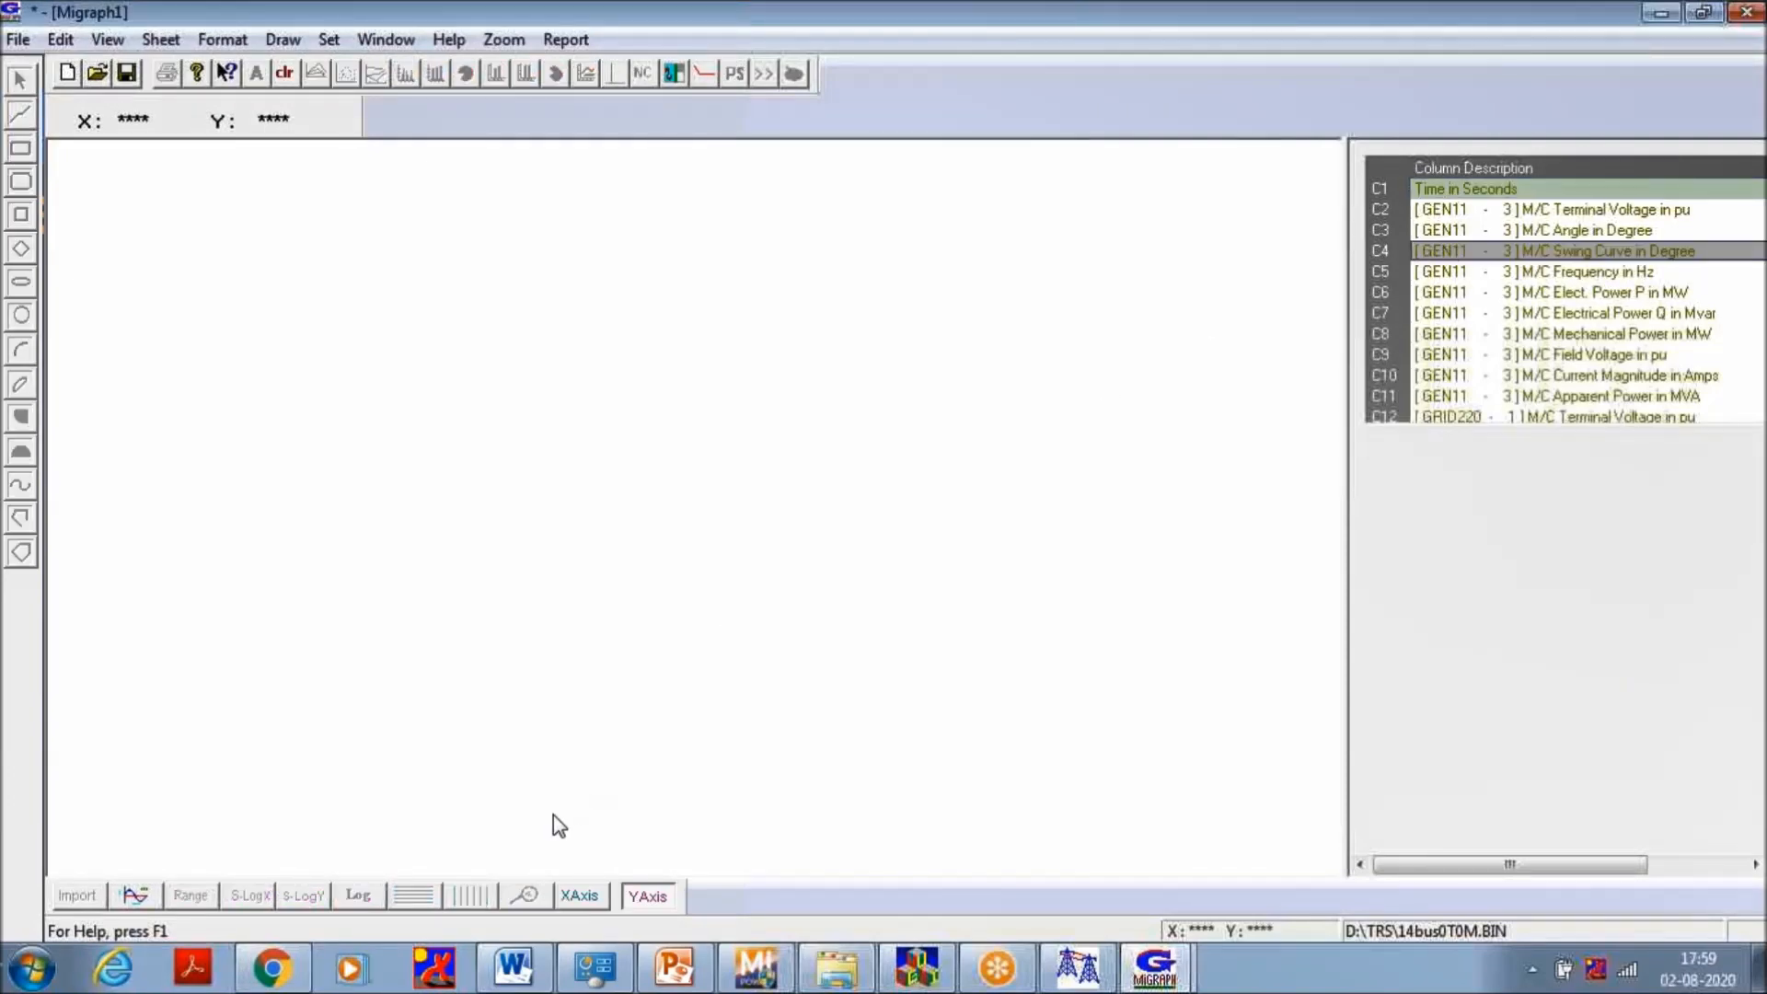
click(134, 895)
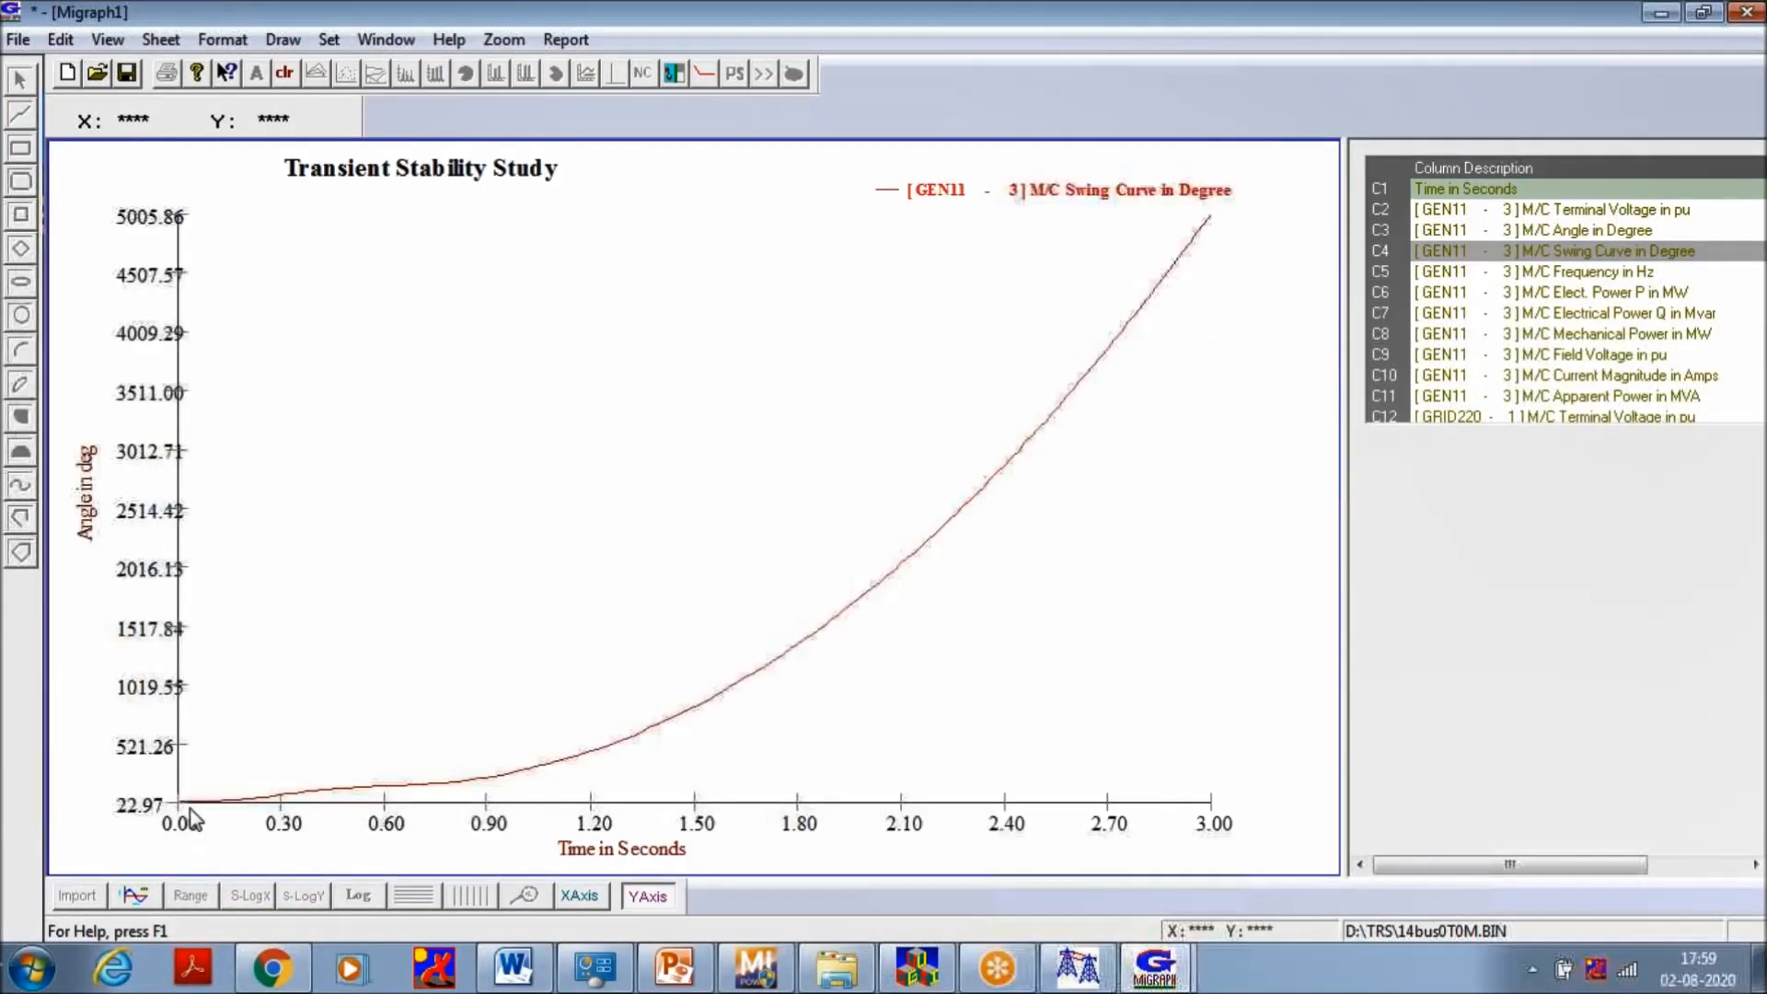
Close the graph without saving, set the GRID220 fault's clearing time to 0.31 seconds in the study information and re-execute the case
click(1748, 13)
click(903, 541)
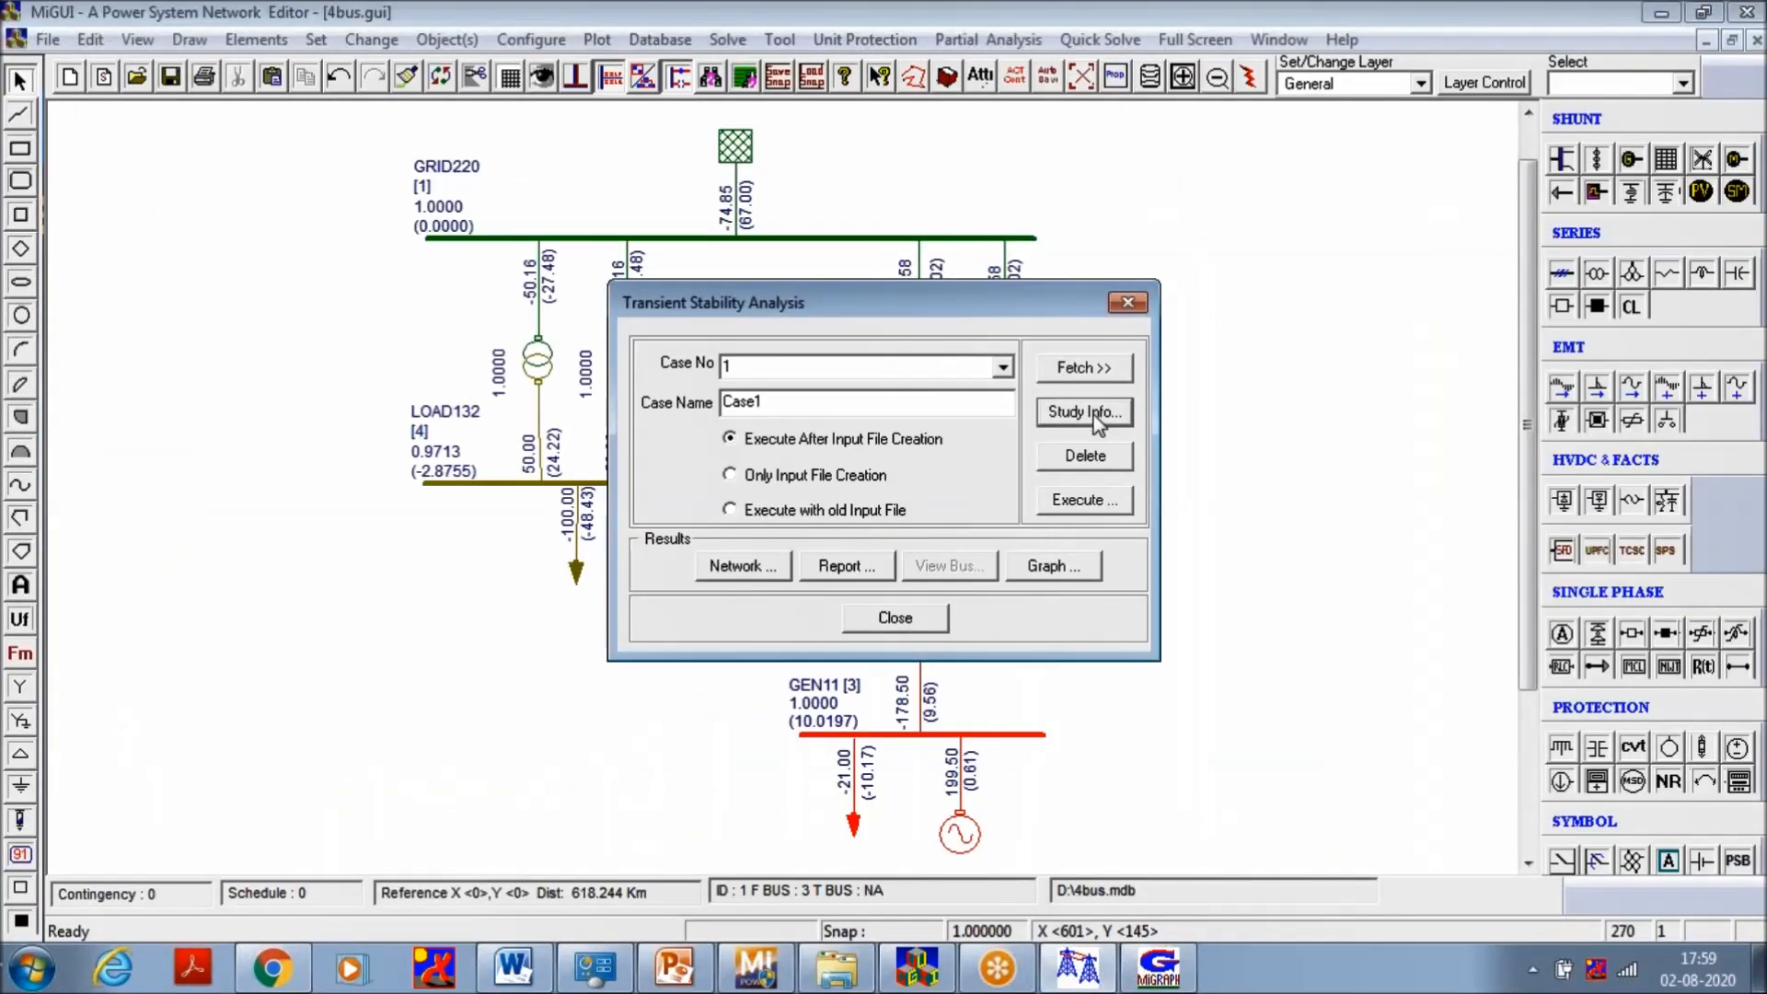
click(1093, 415)
double_click(981, 488)
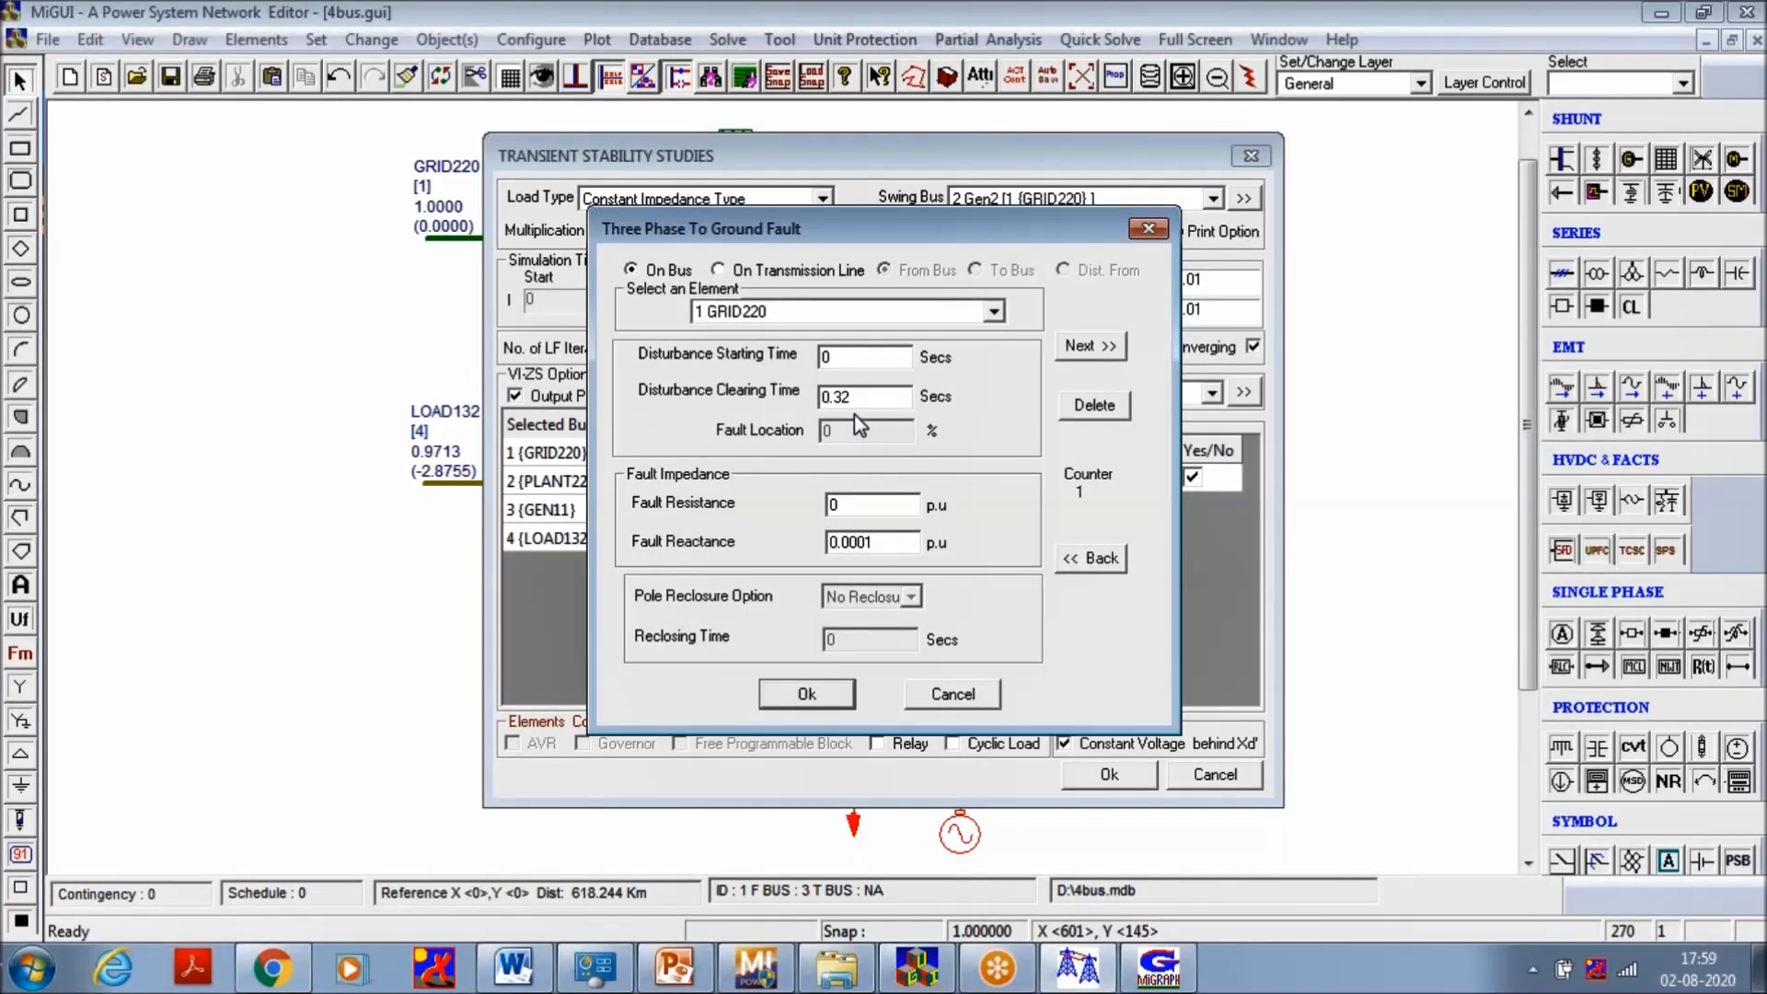
key(BackSpace)
text(1)
click(807, 699)
click(1118, 777)
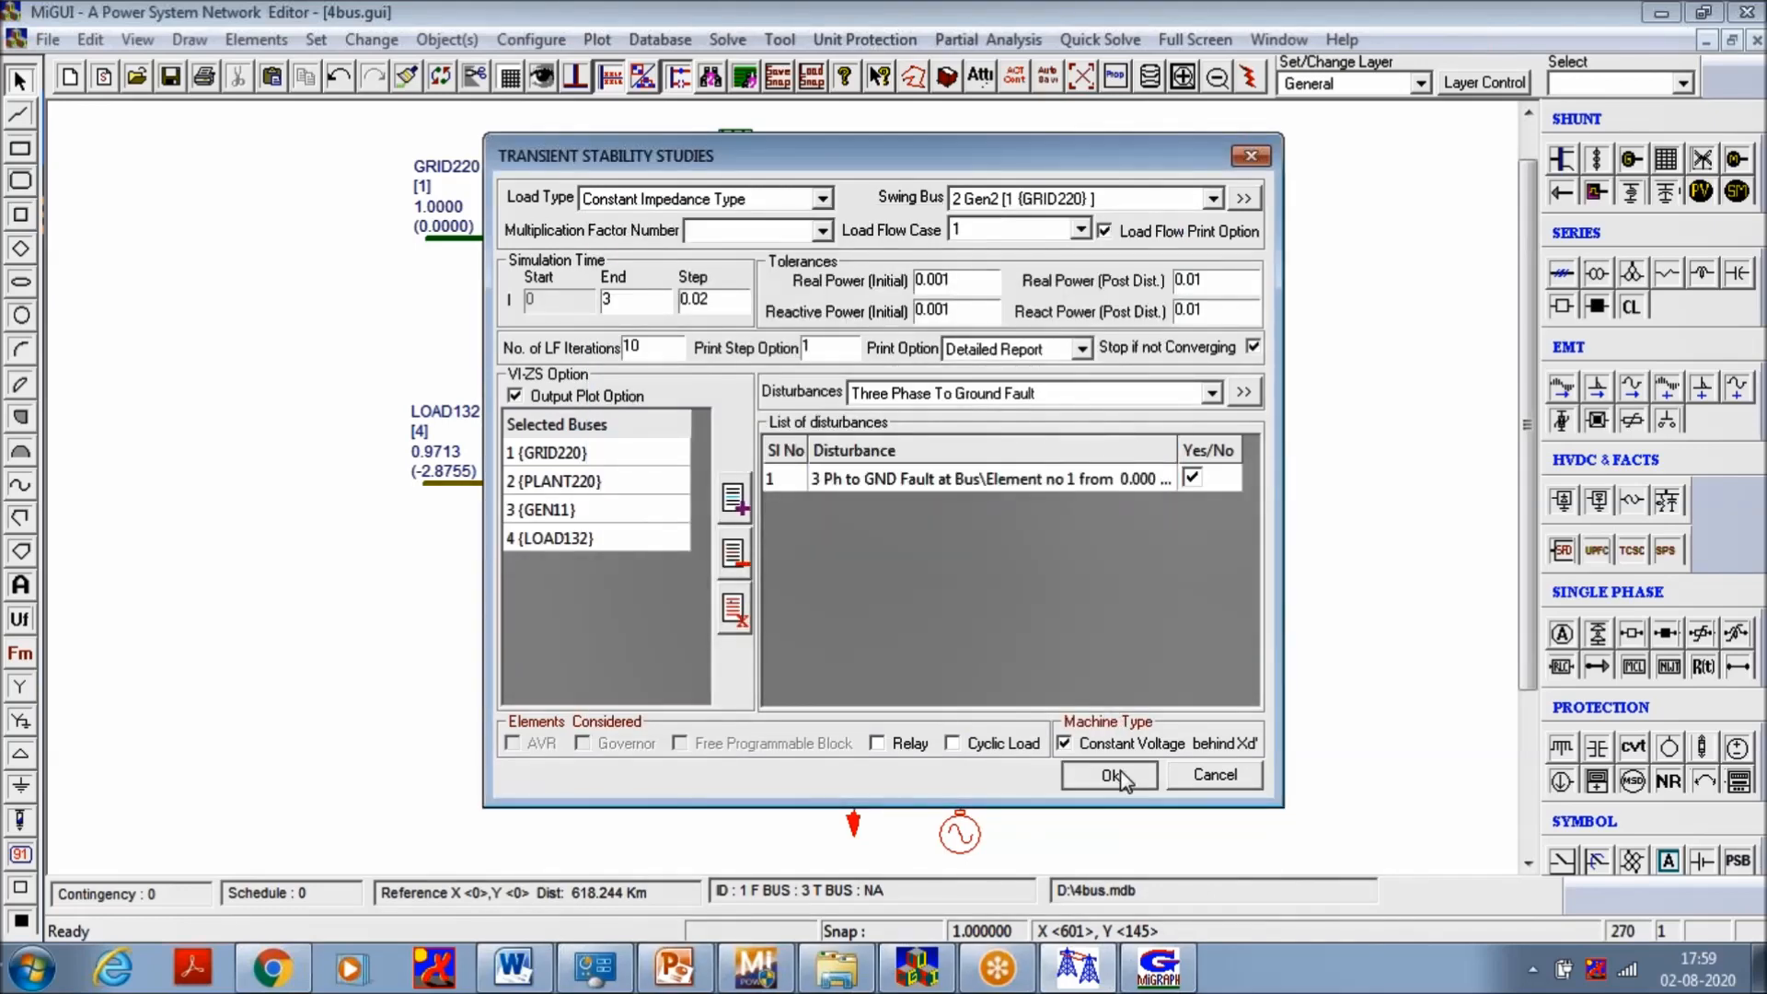
click(1075, 505)
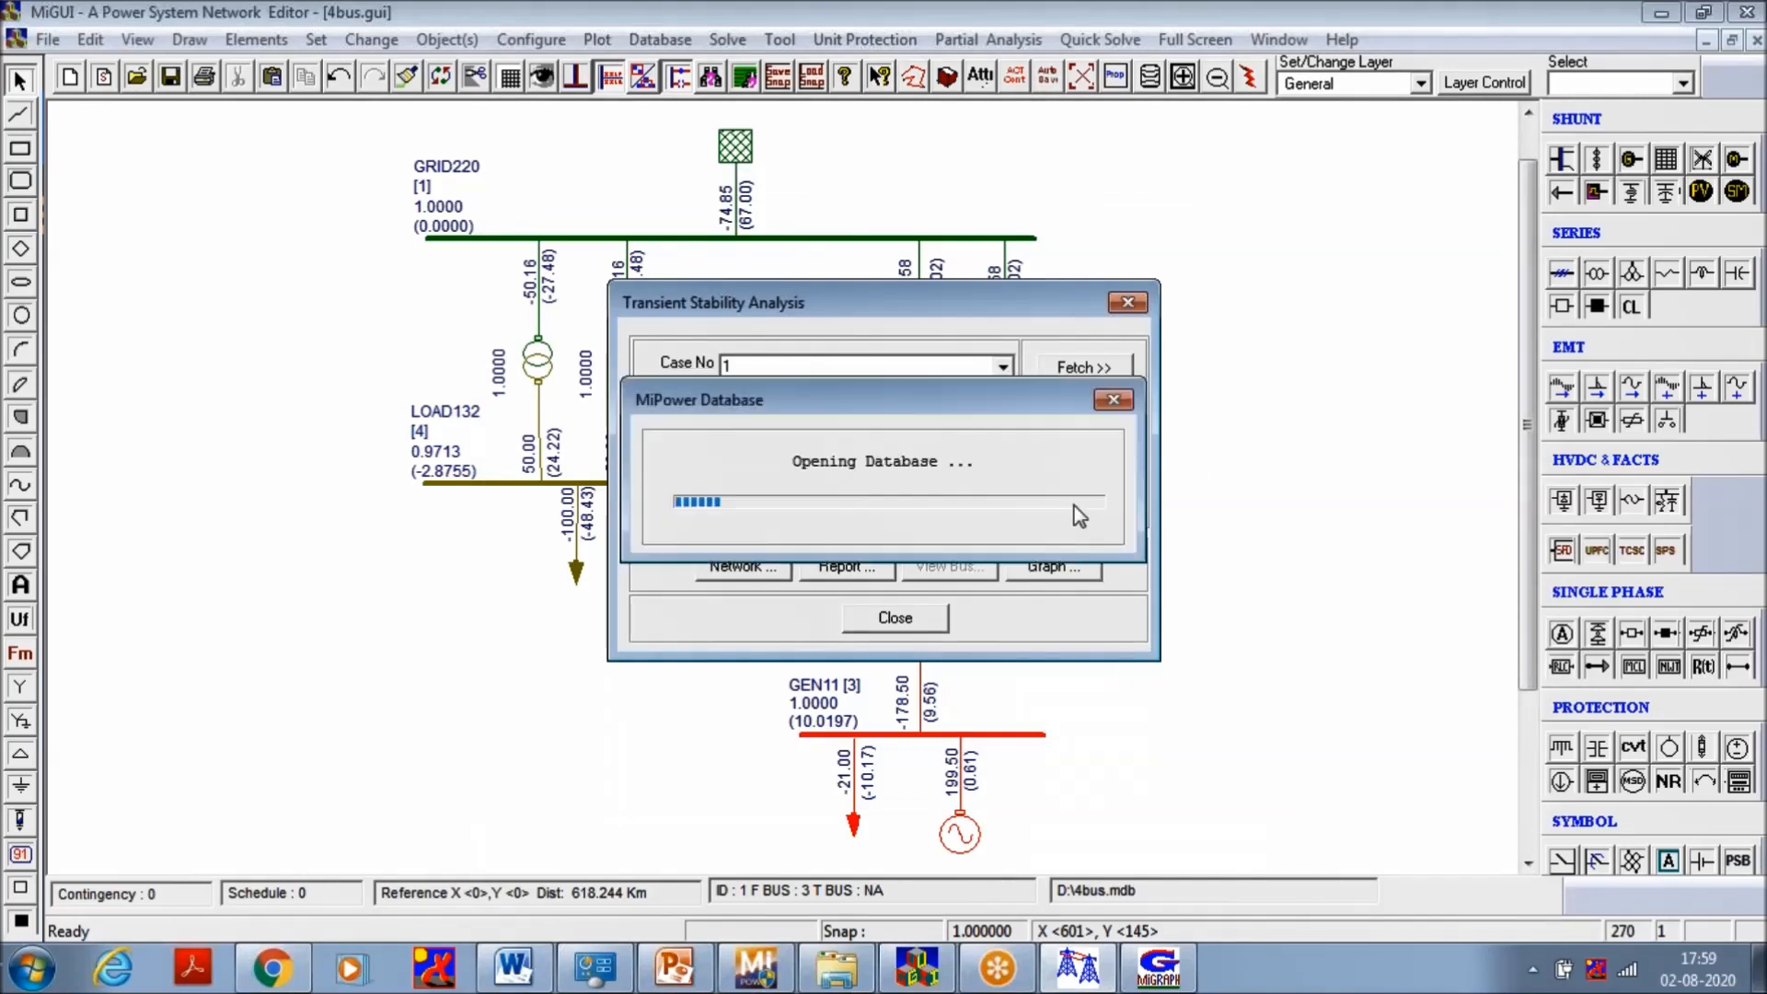
Open the machine results graph for the 0.31-second clearing time and plot GEN11's swing curve against time
click(1049, 570)
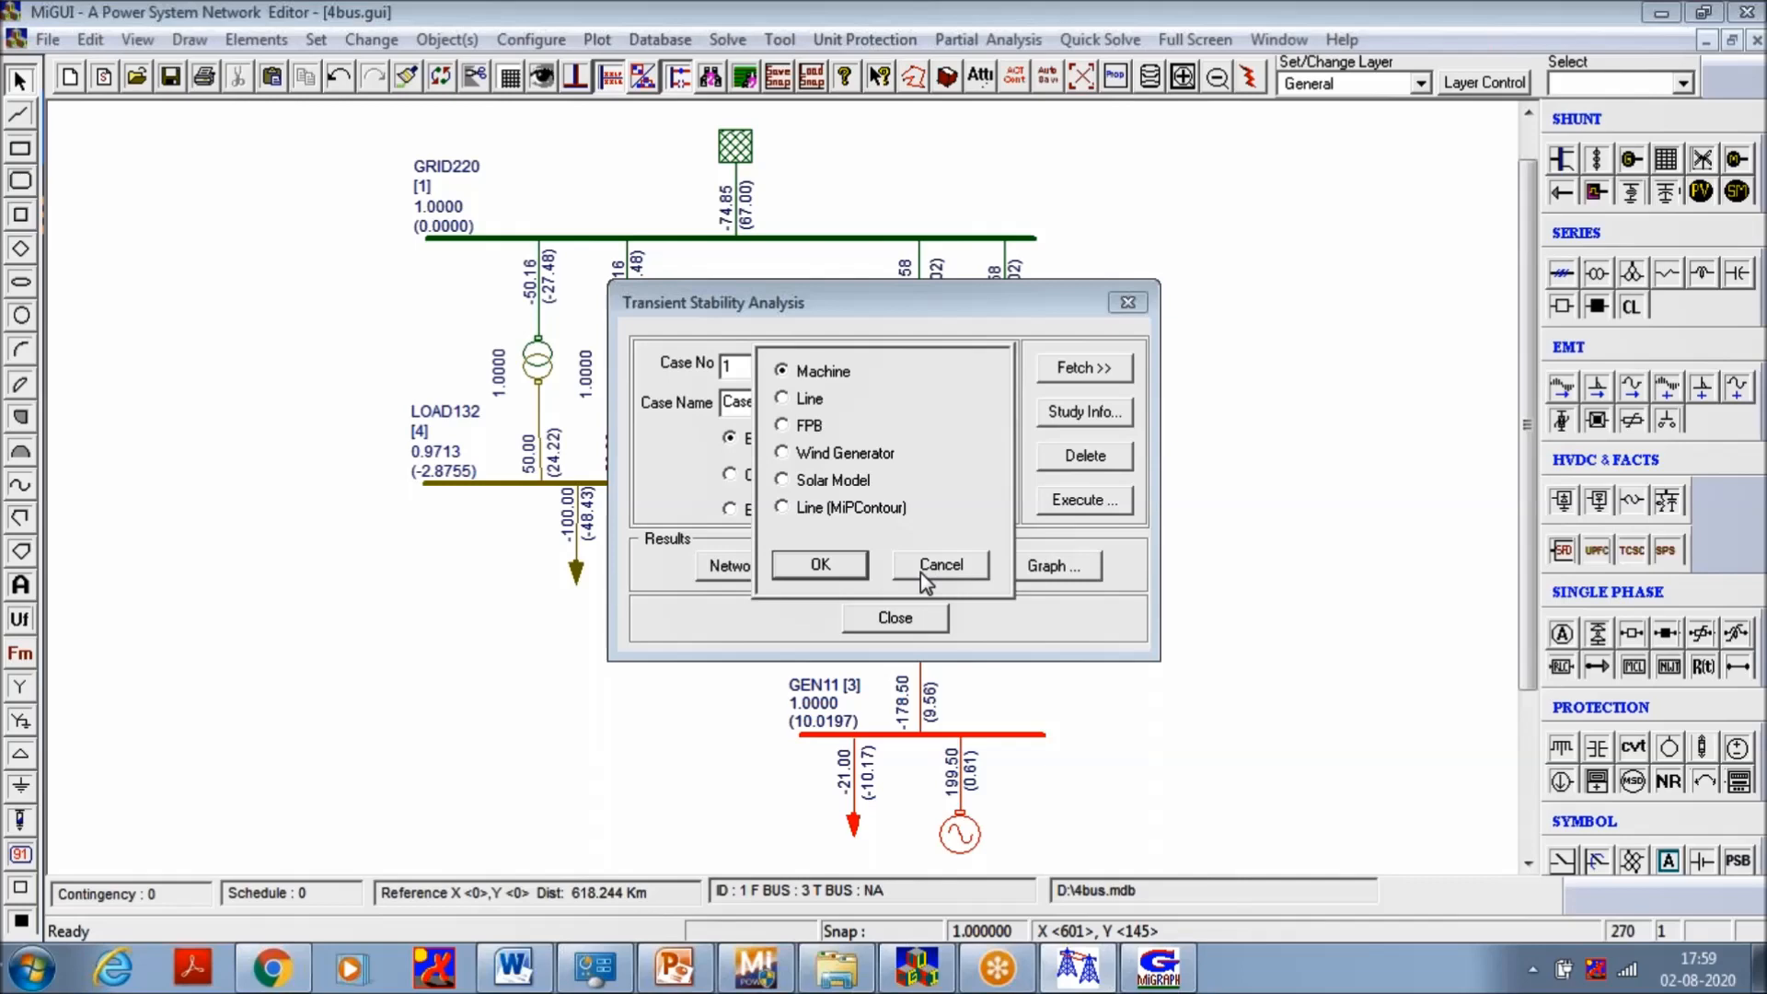
click(840, 566)
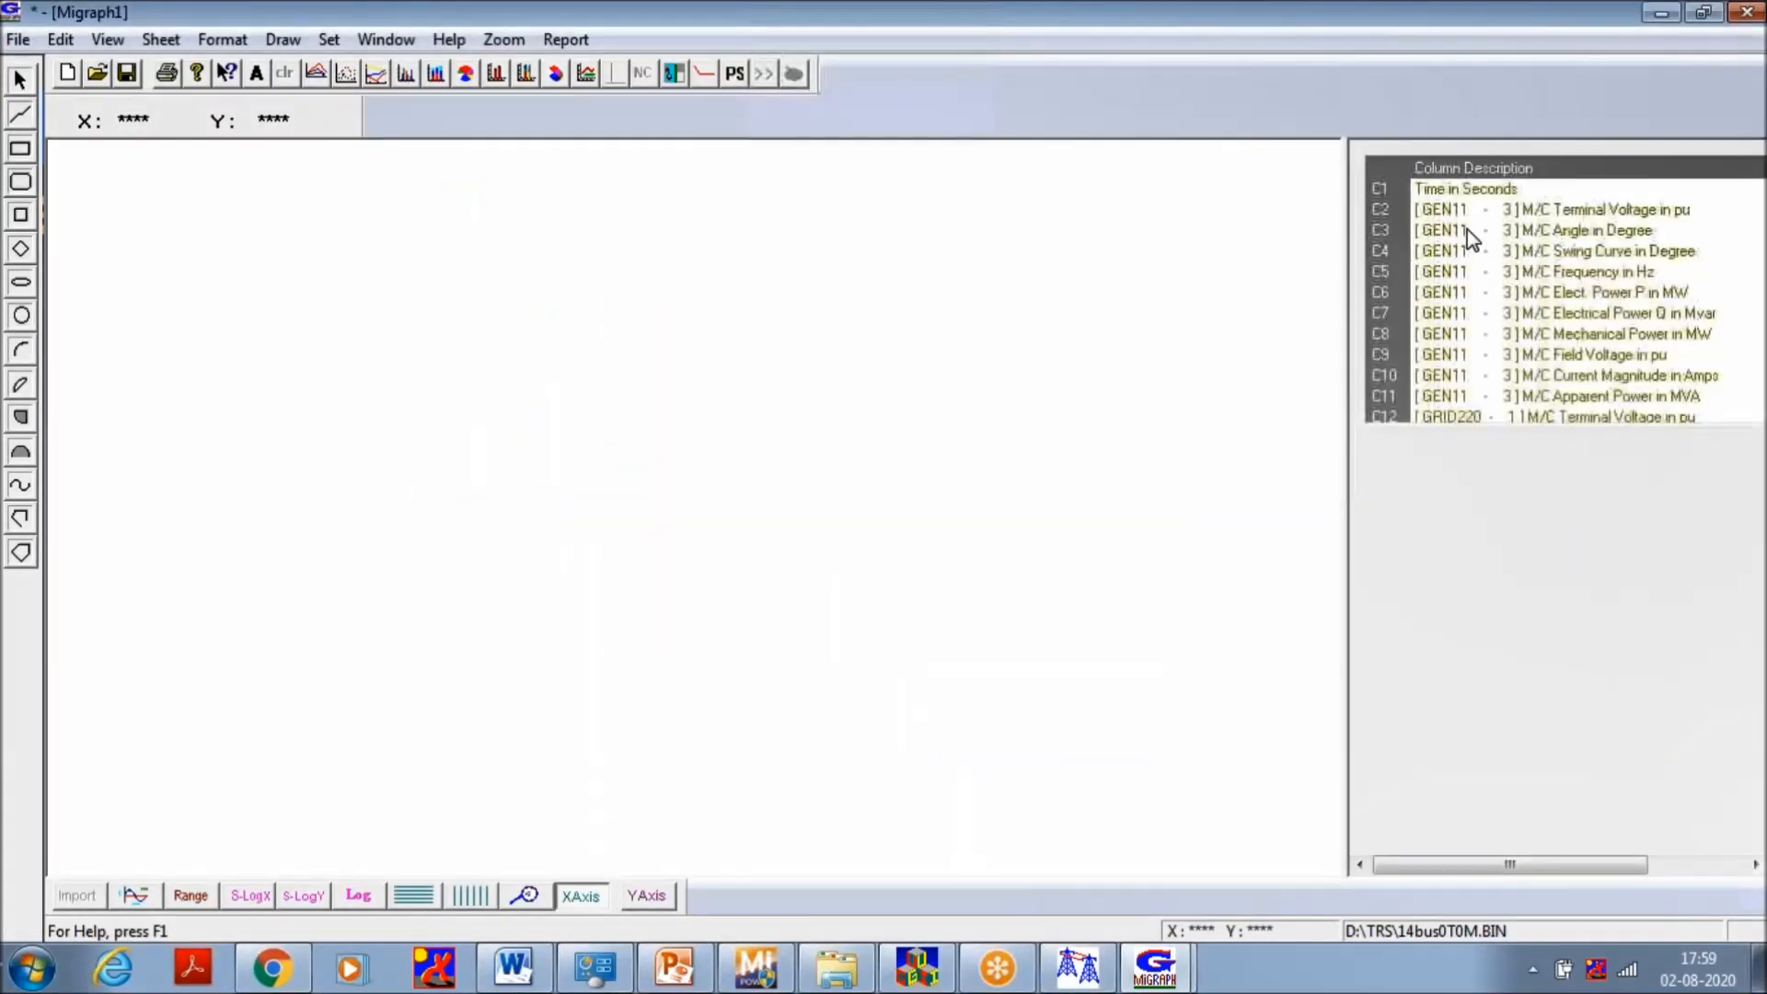
click(1461, 191)
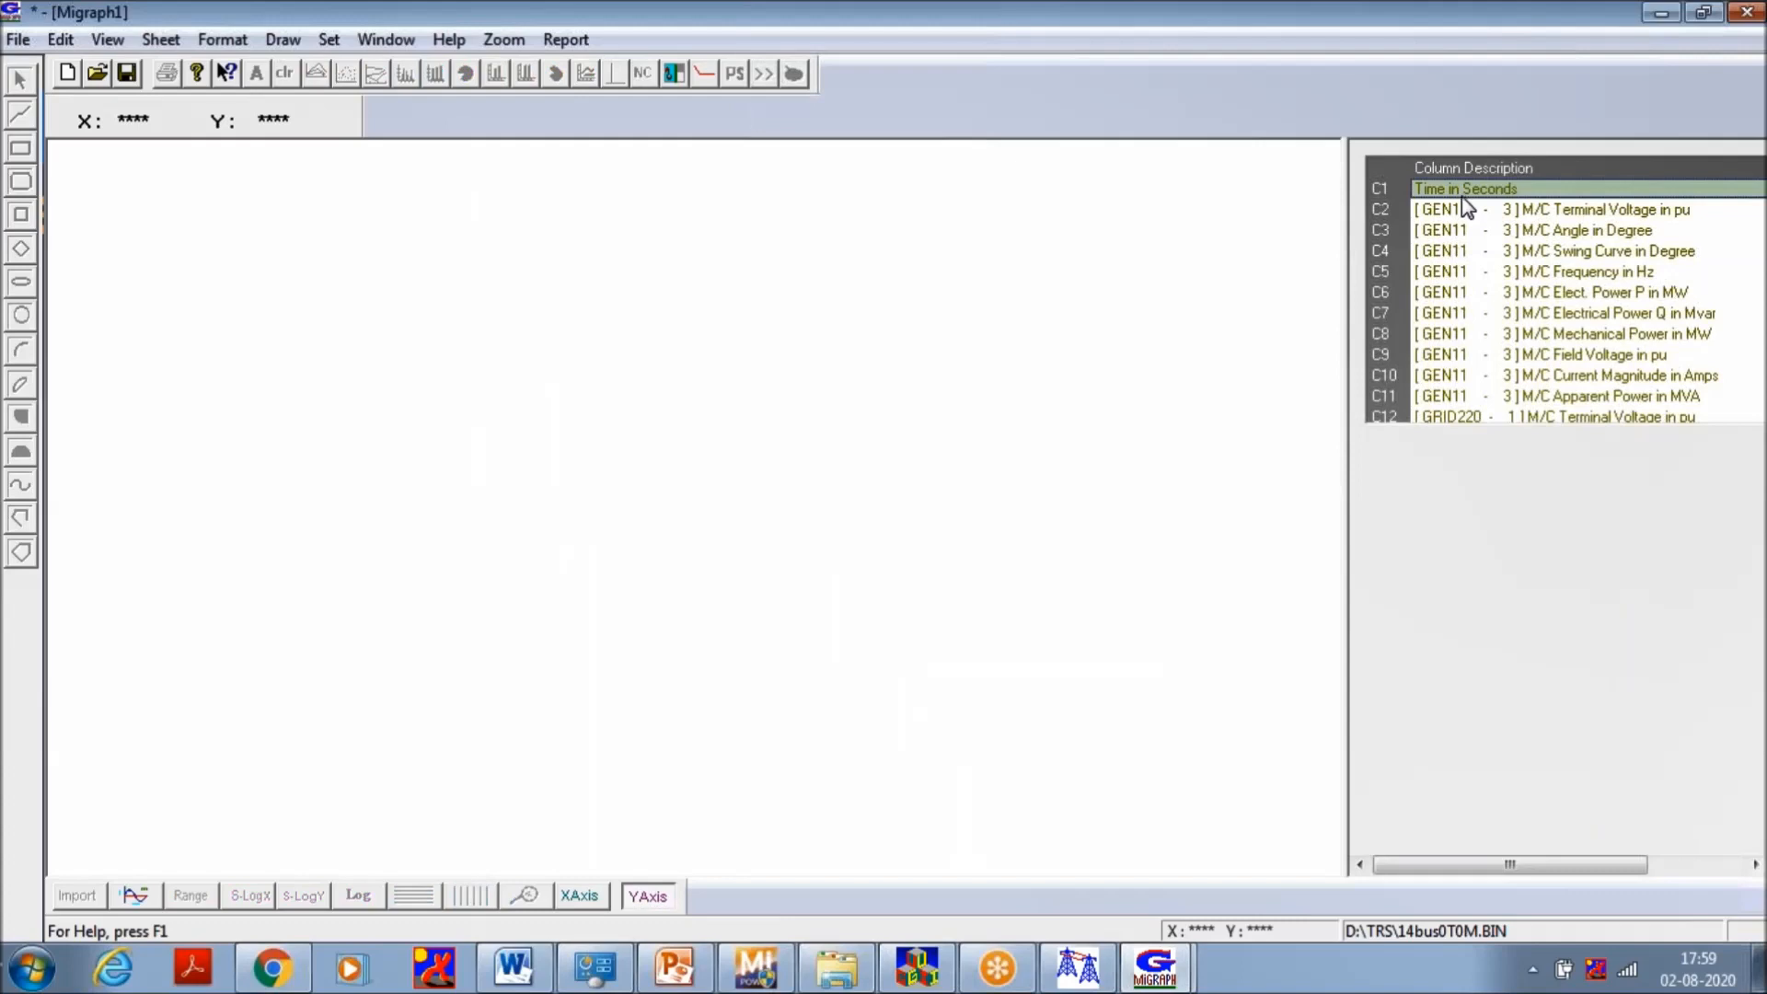
click(1460, 251)
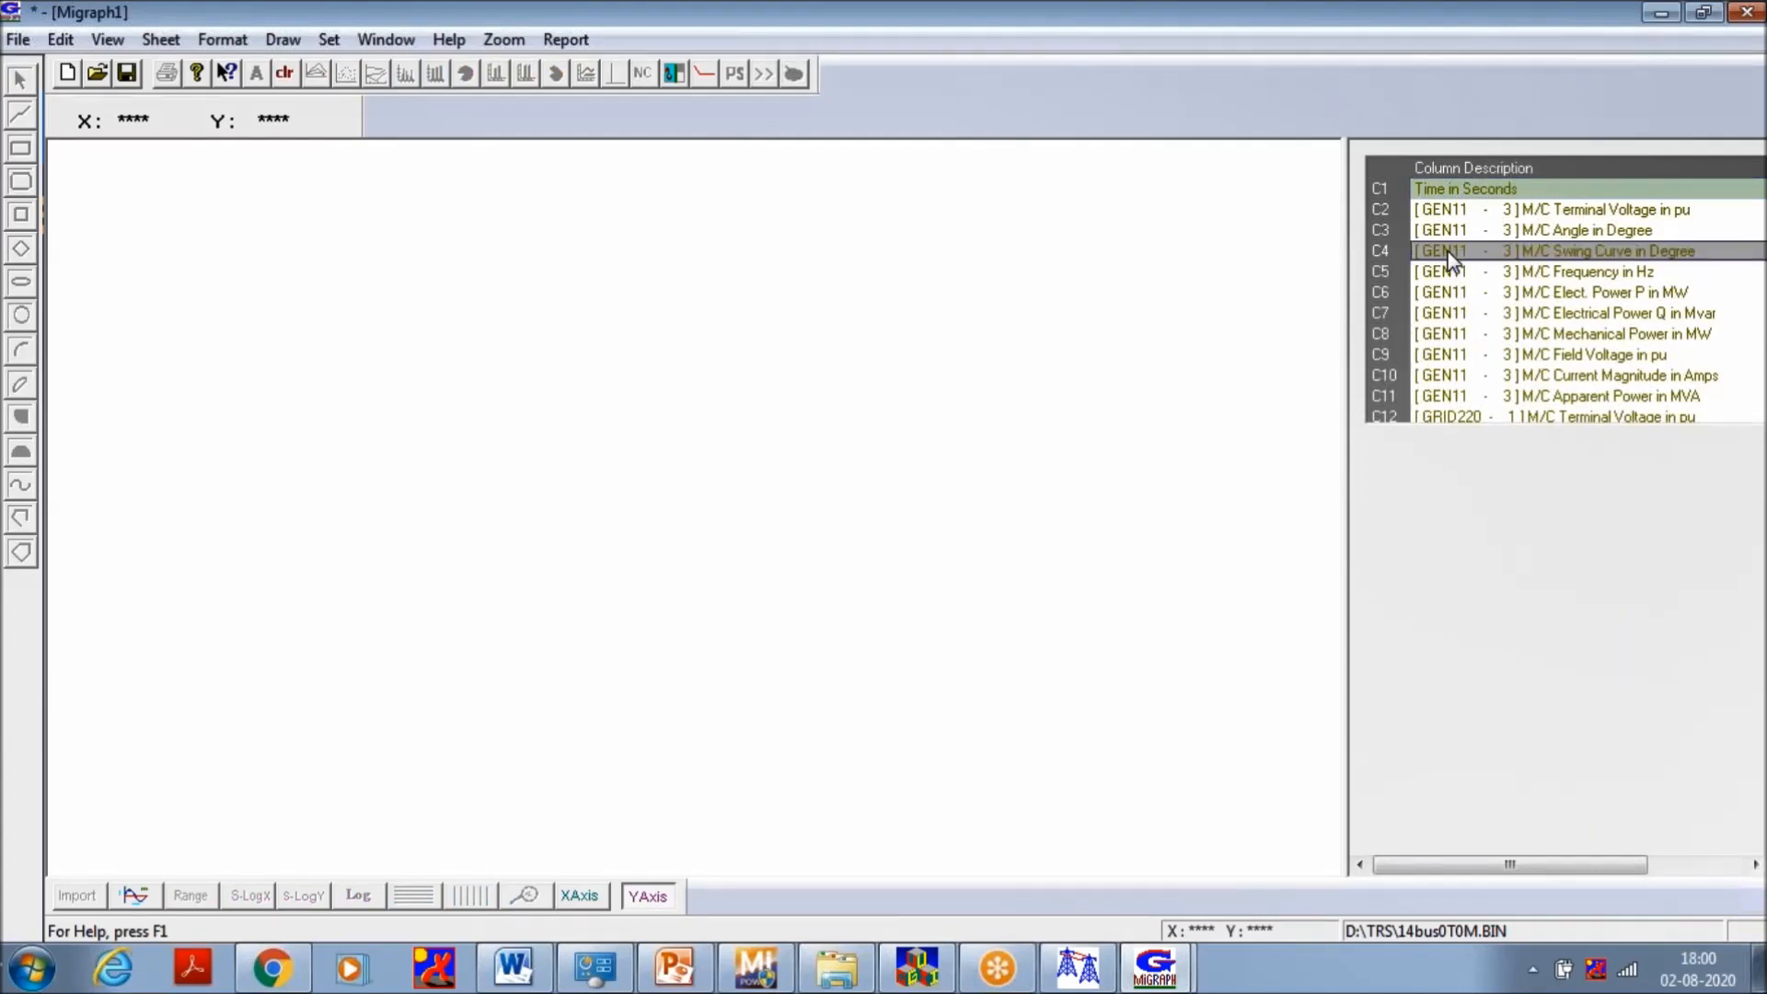
click(136, 893)
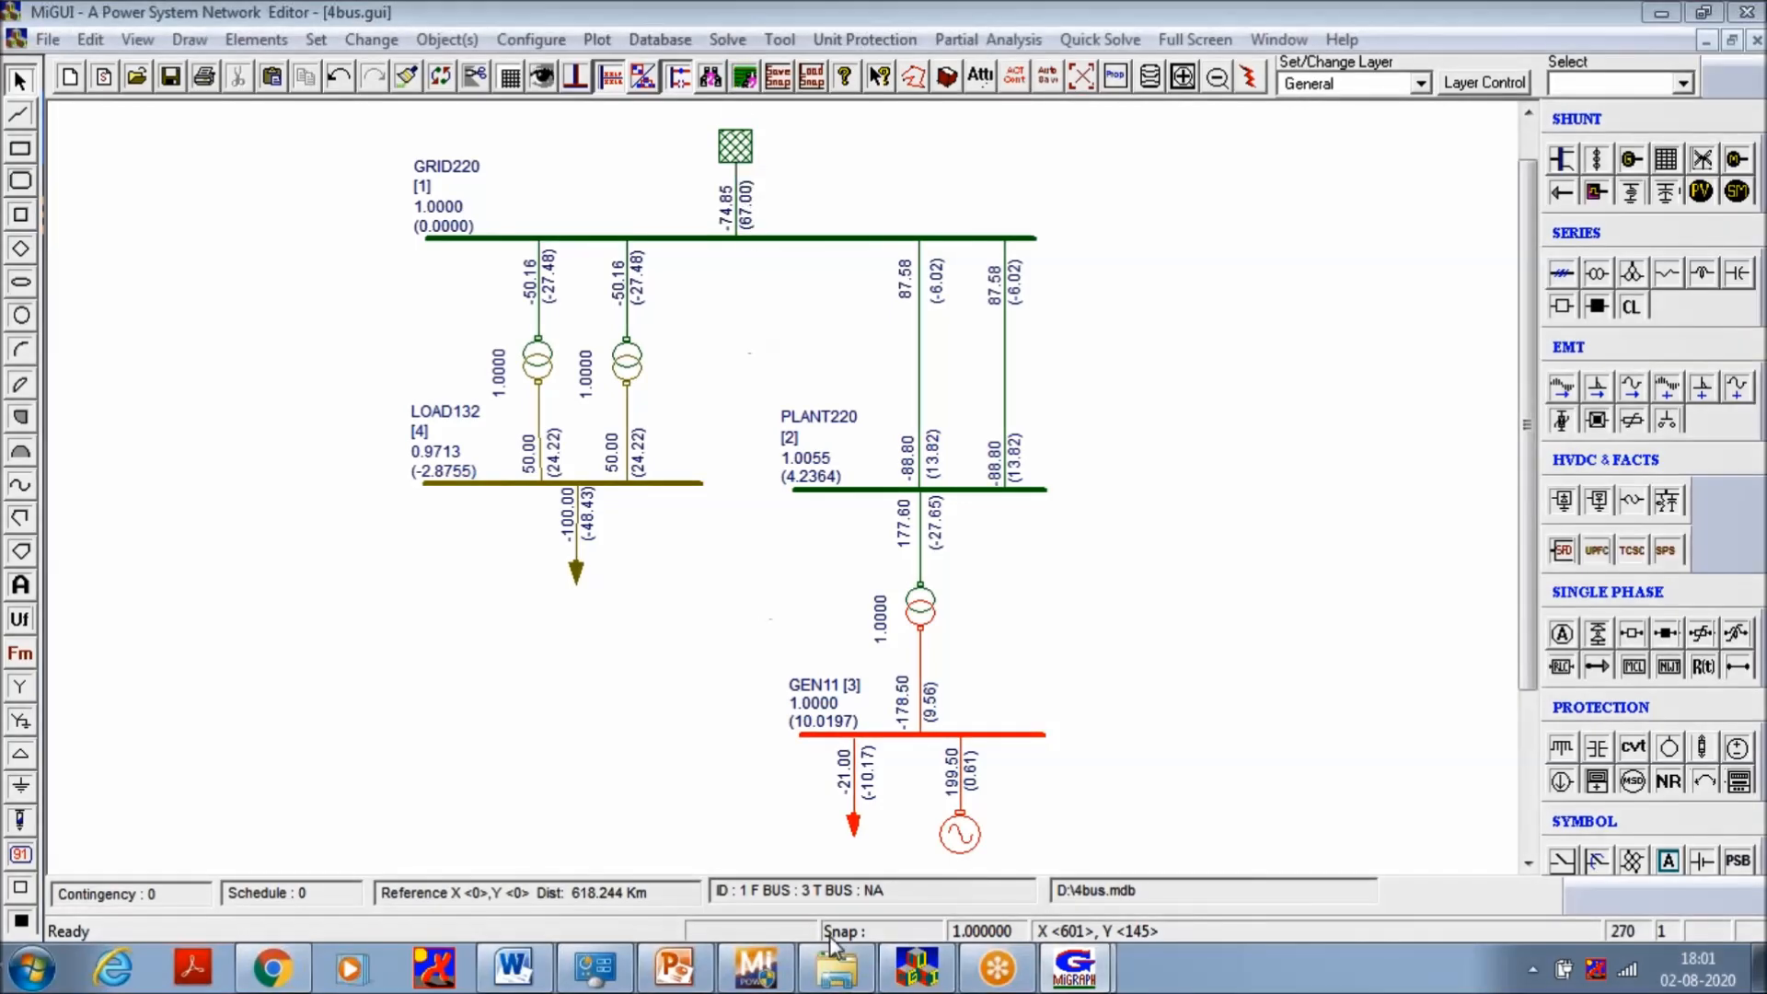
Check the sub-transient model task on the PowerPoint slide and set GEN11's generator data to sub-transient modelling with AVR Type 1
click(692, 909)
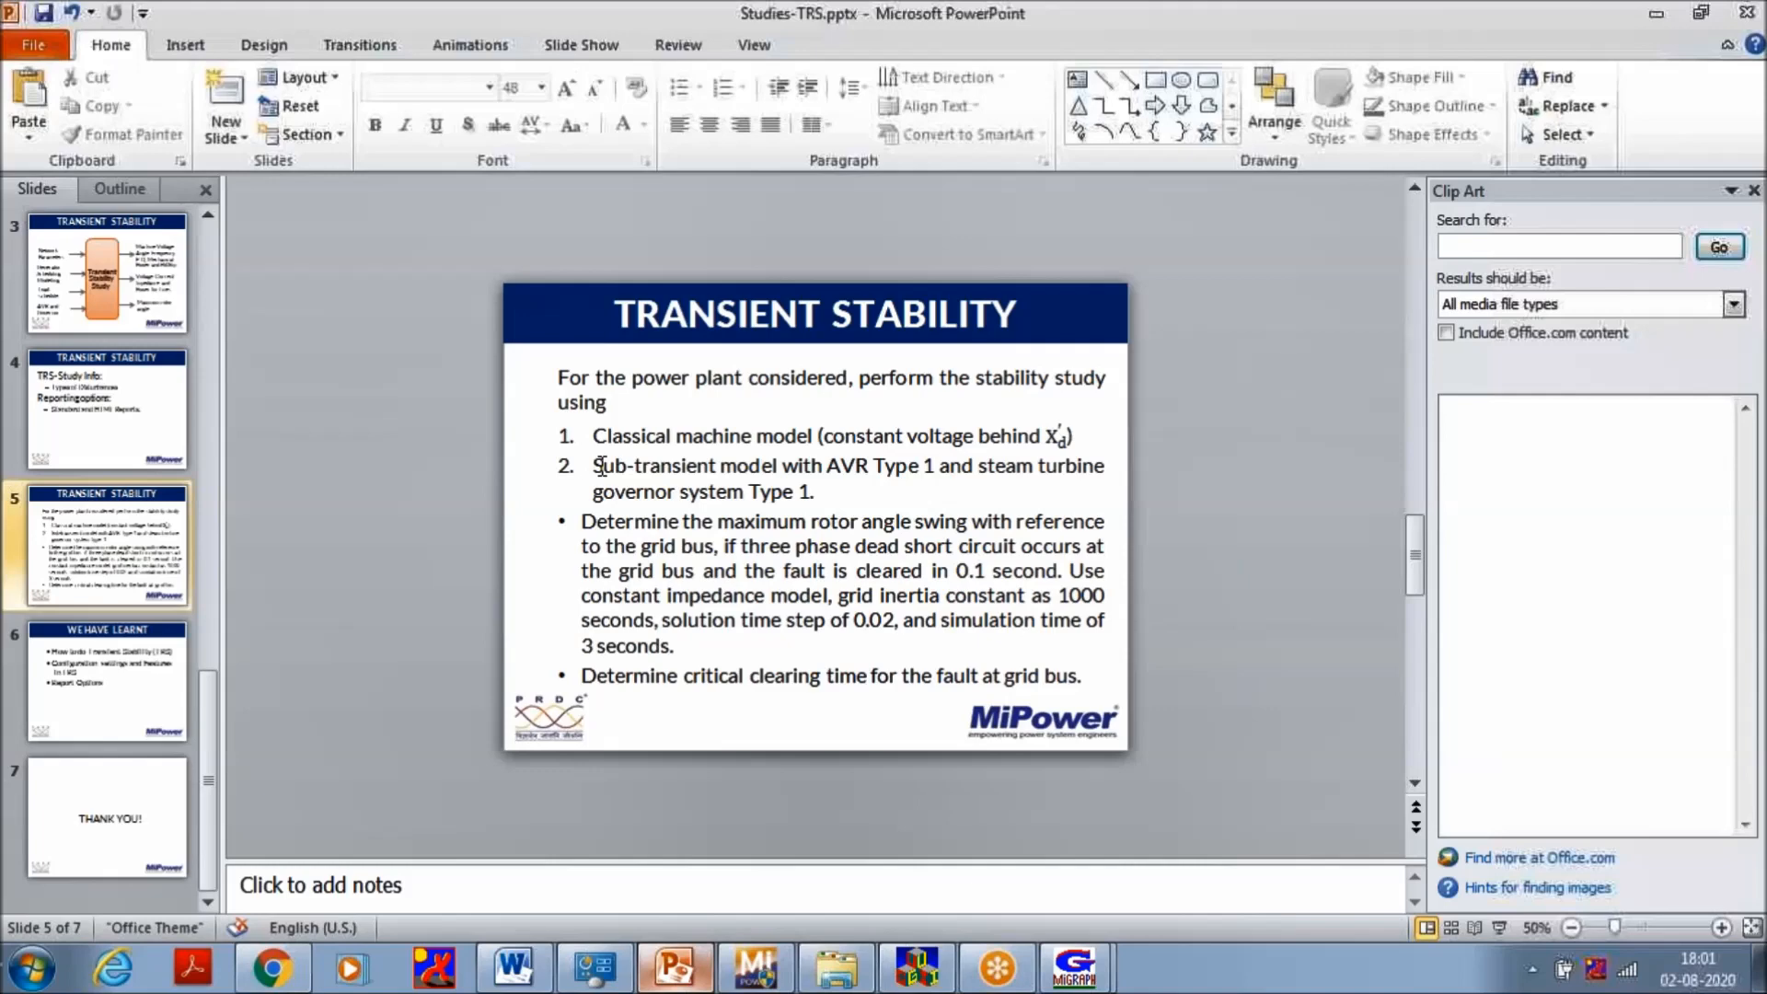
drag(598, 466, 822, 491)
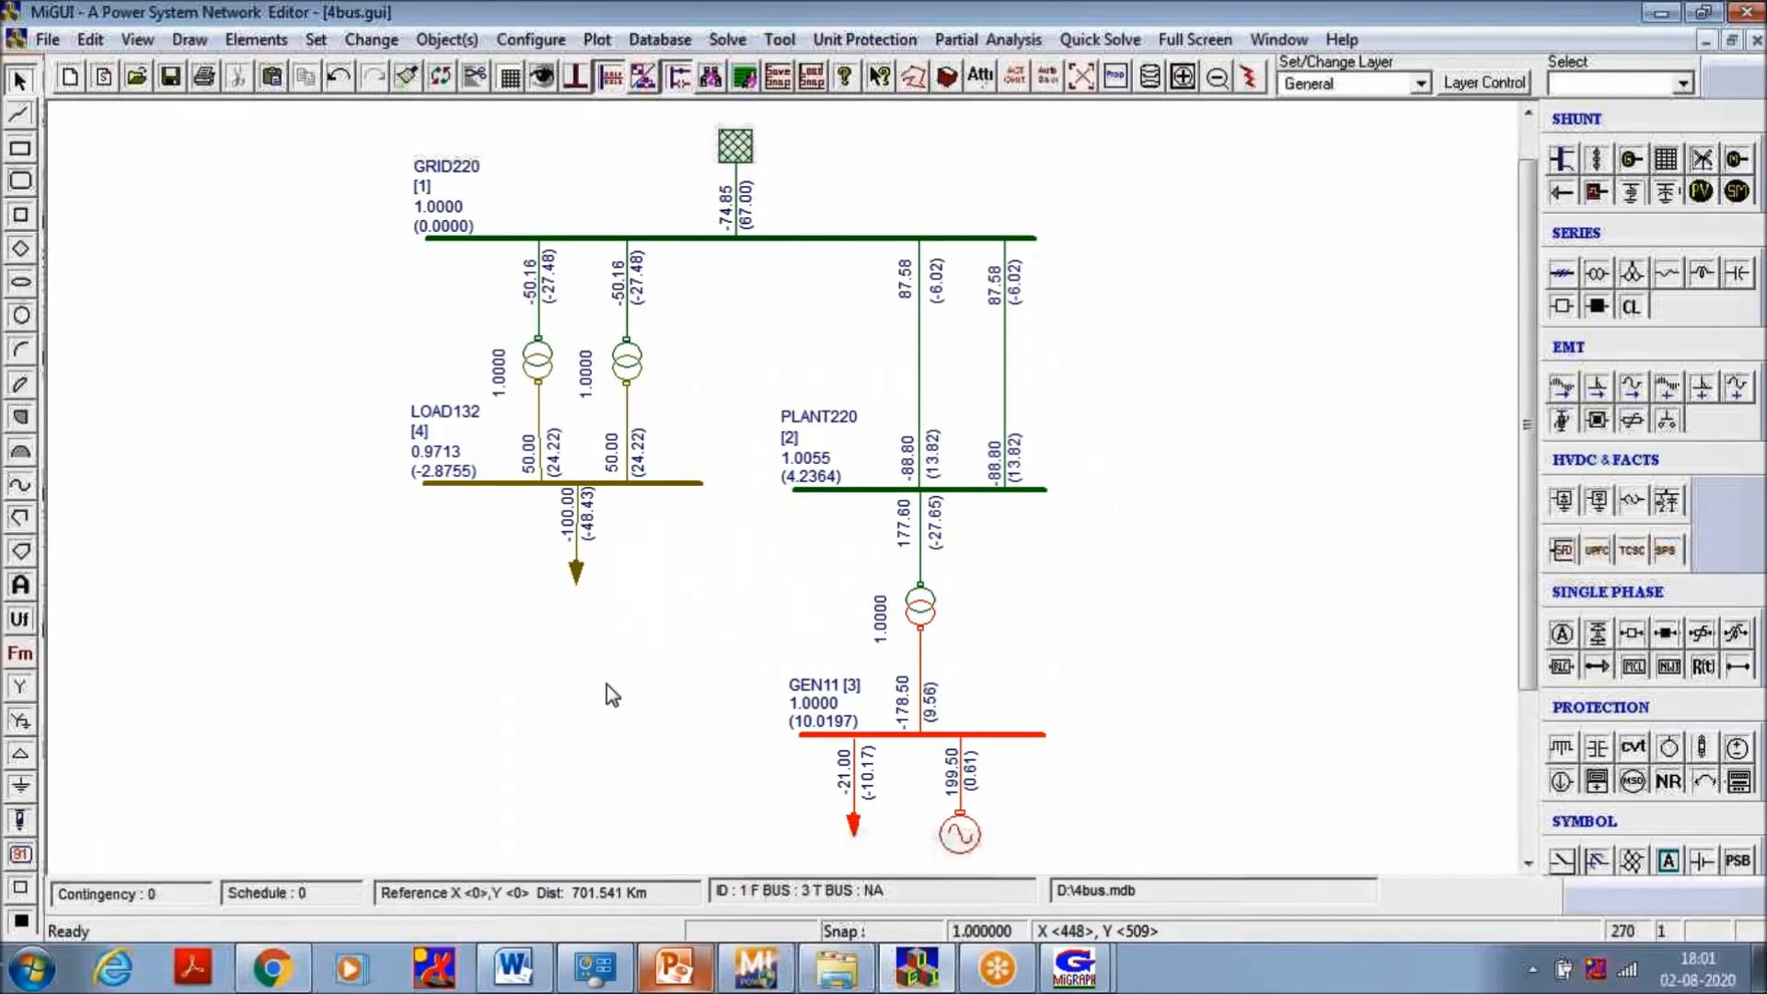
click(959, 834)
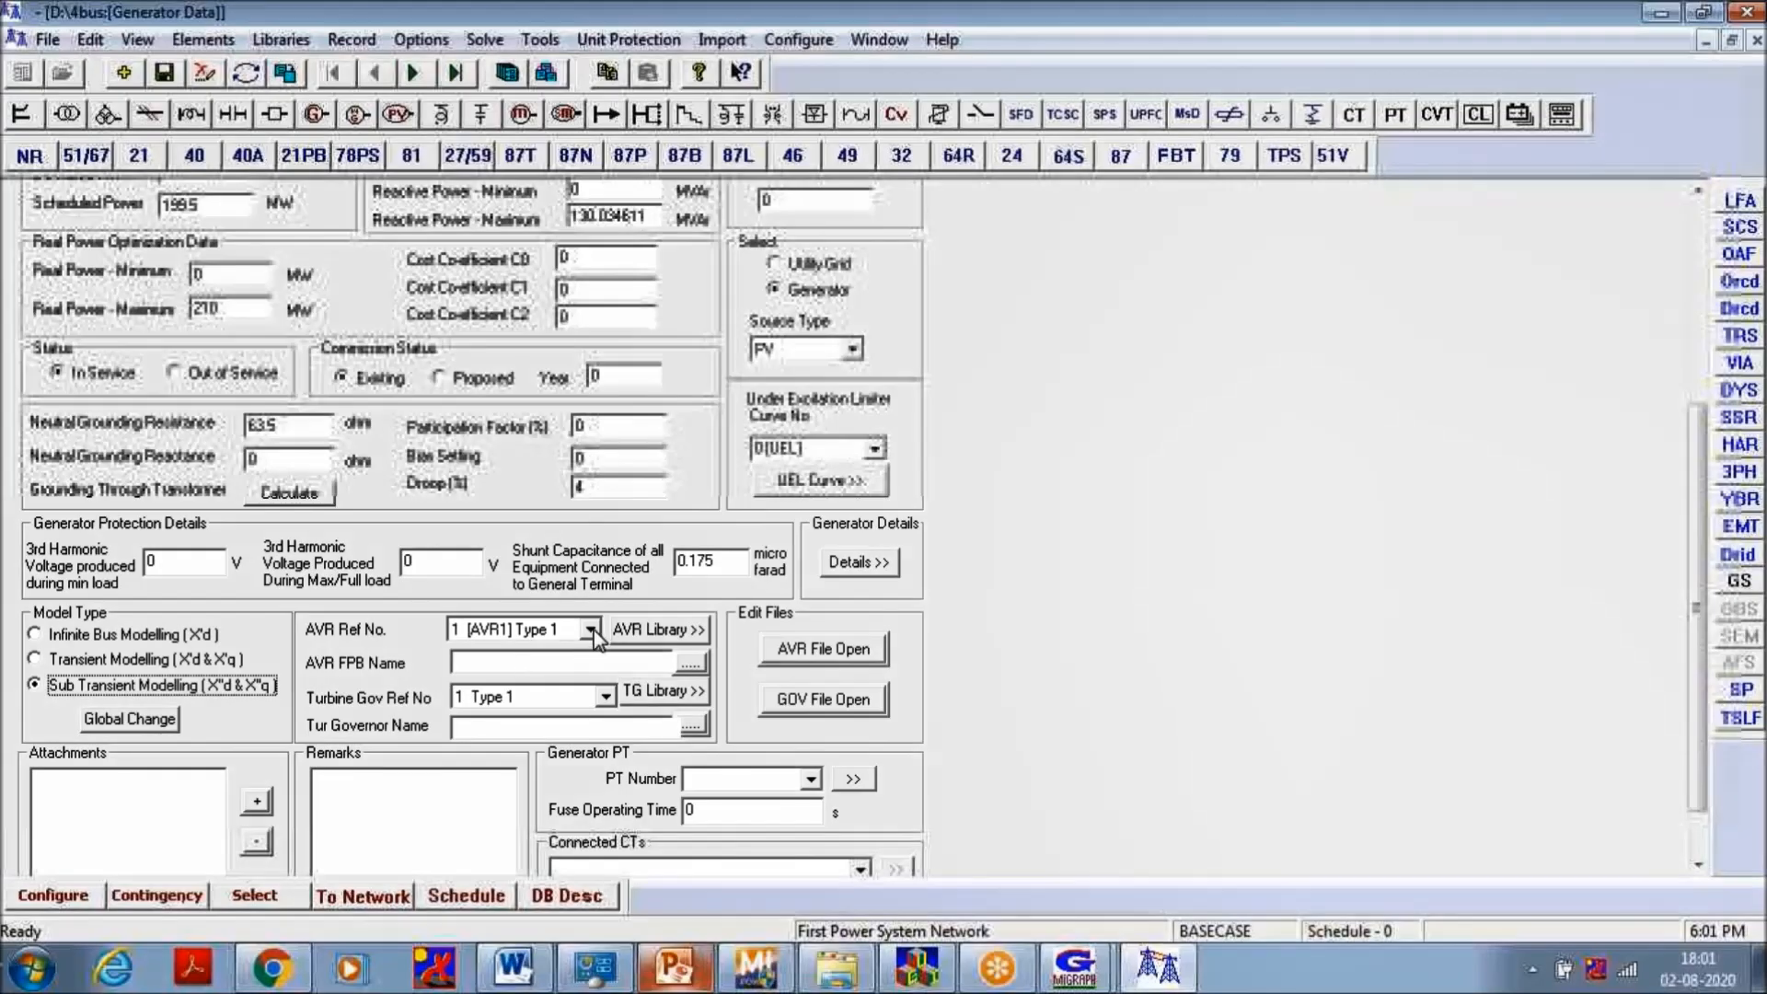
click(594, 631)
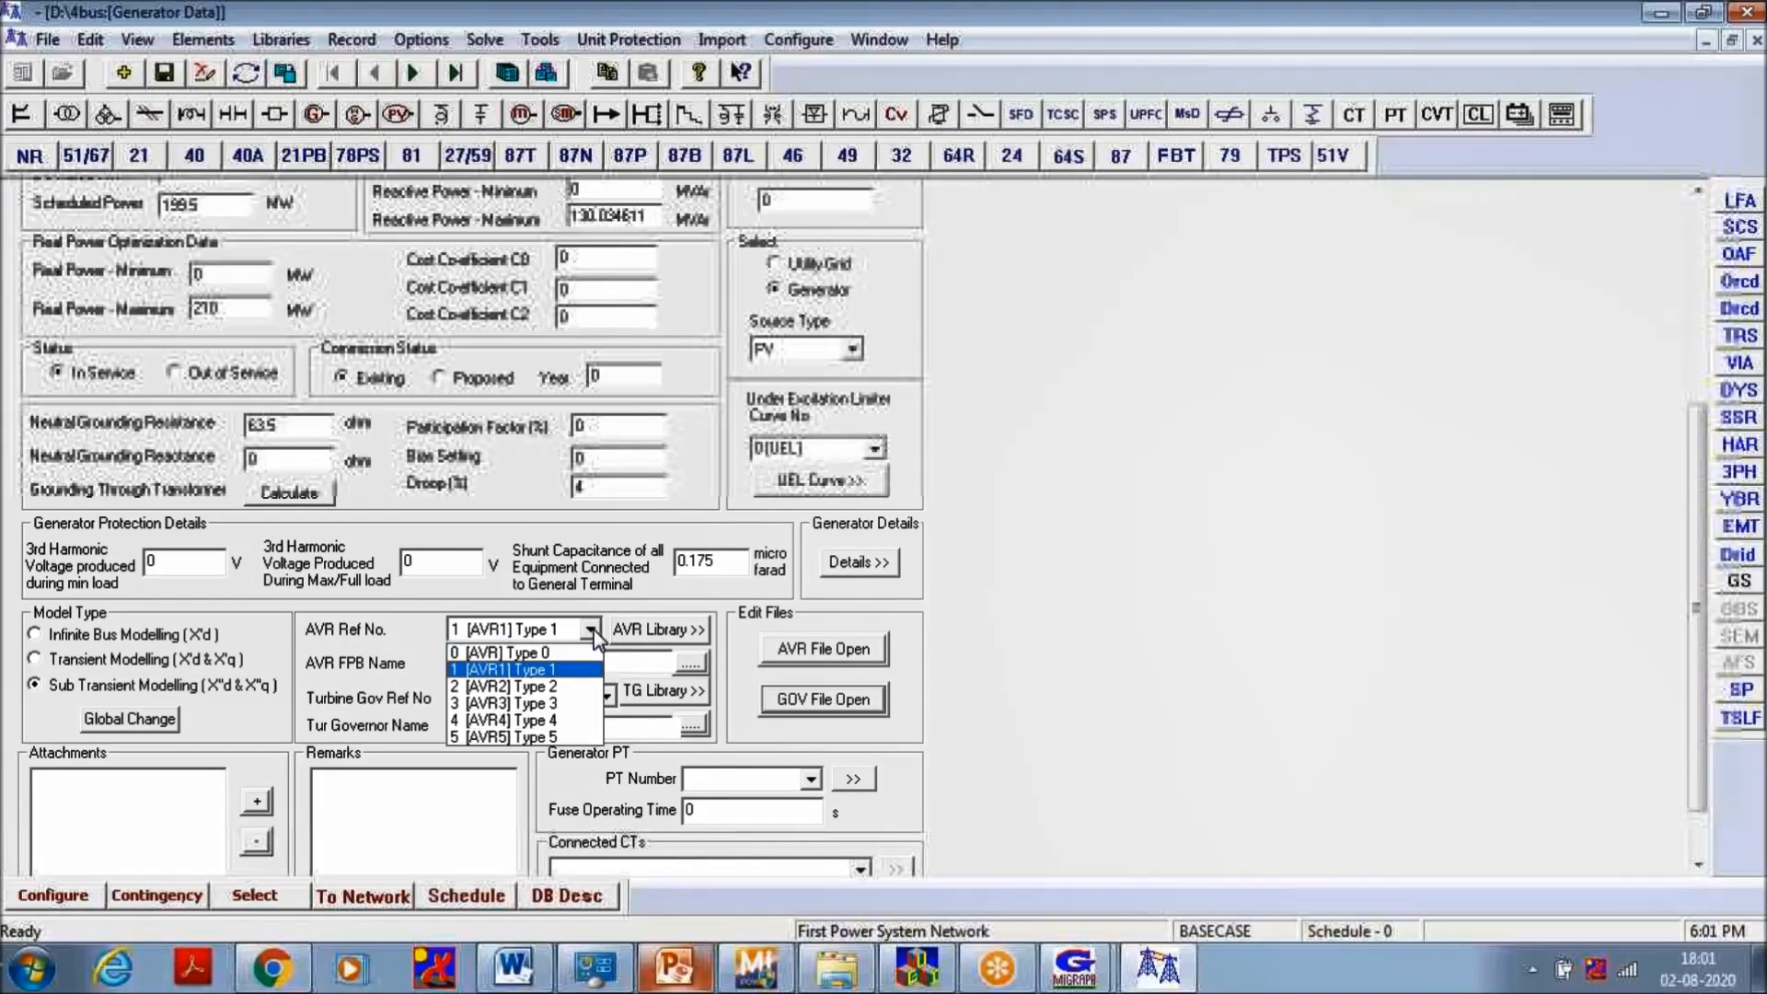
click(549, 669)
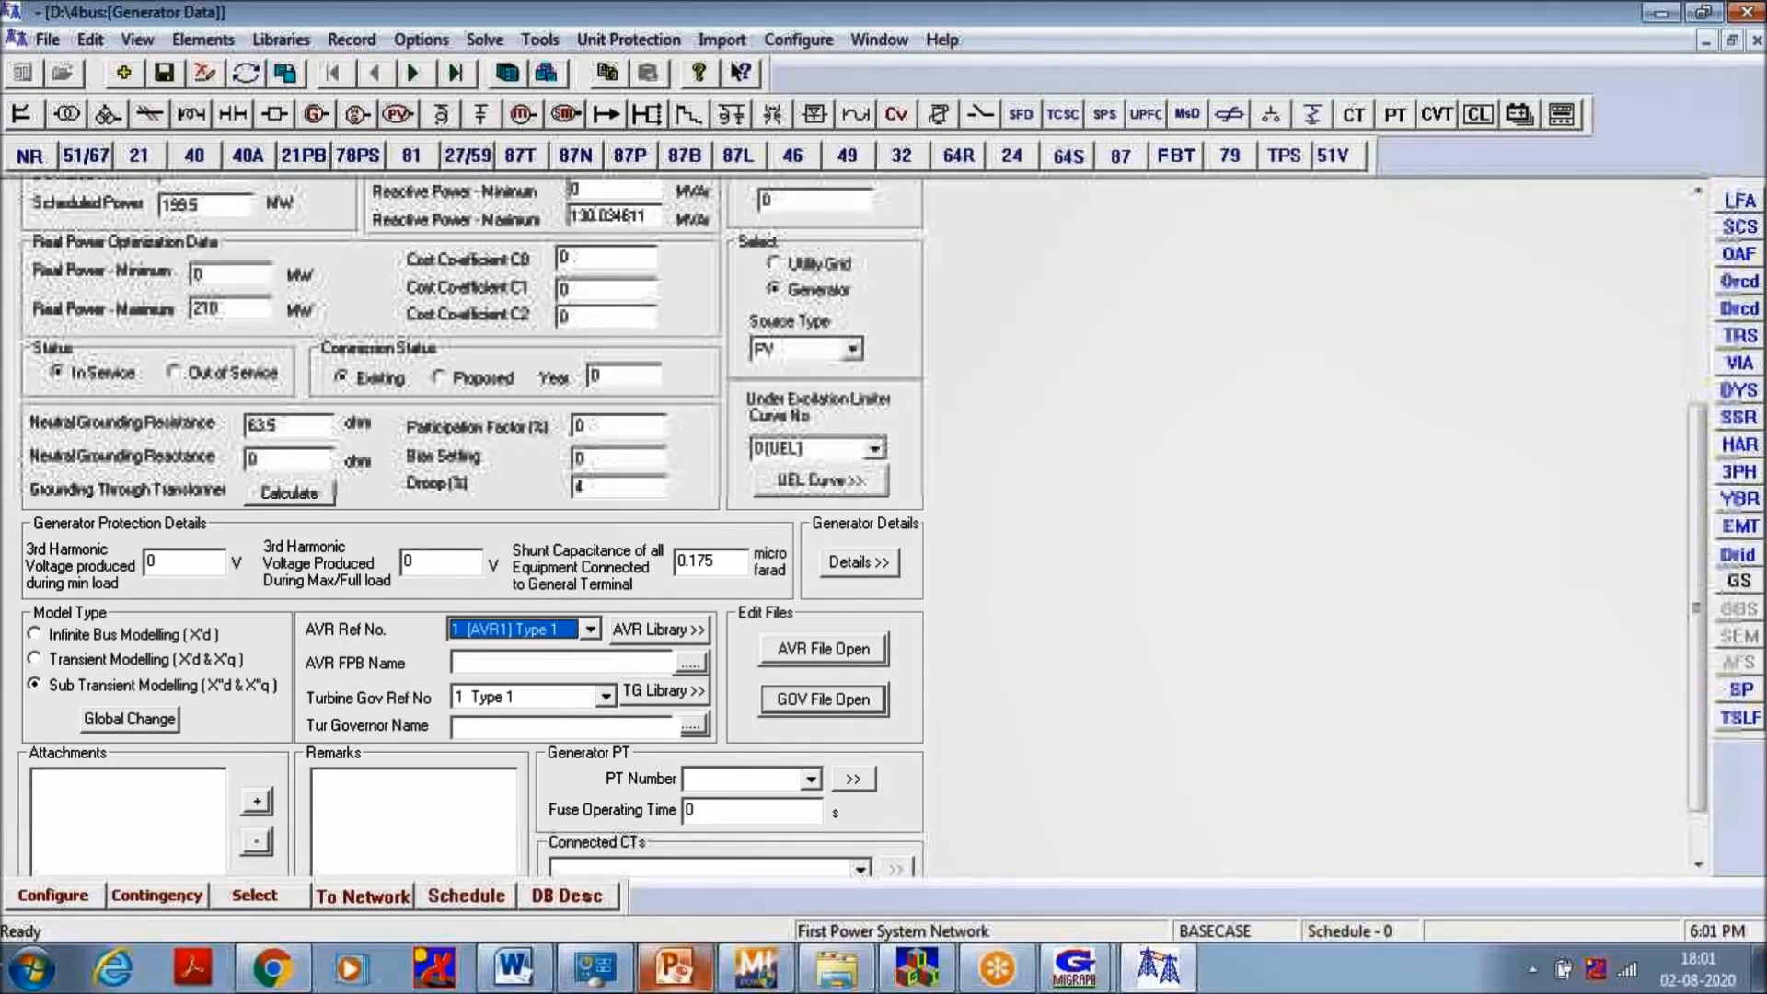
Review the Type 1 AVR's parameters and control block schematic in the AVR library and save the AVR record
scroll(469, 525, down, 1)
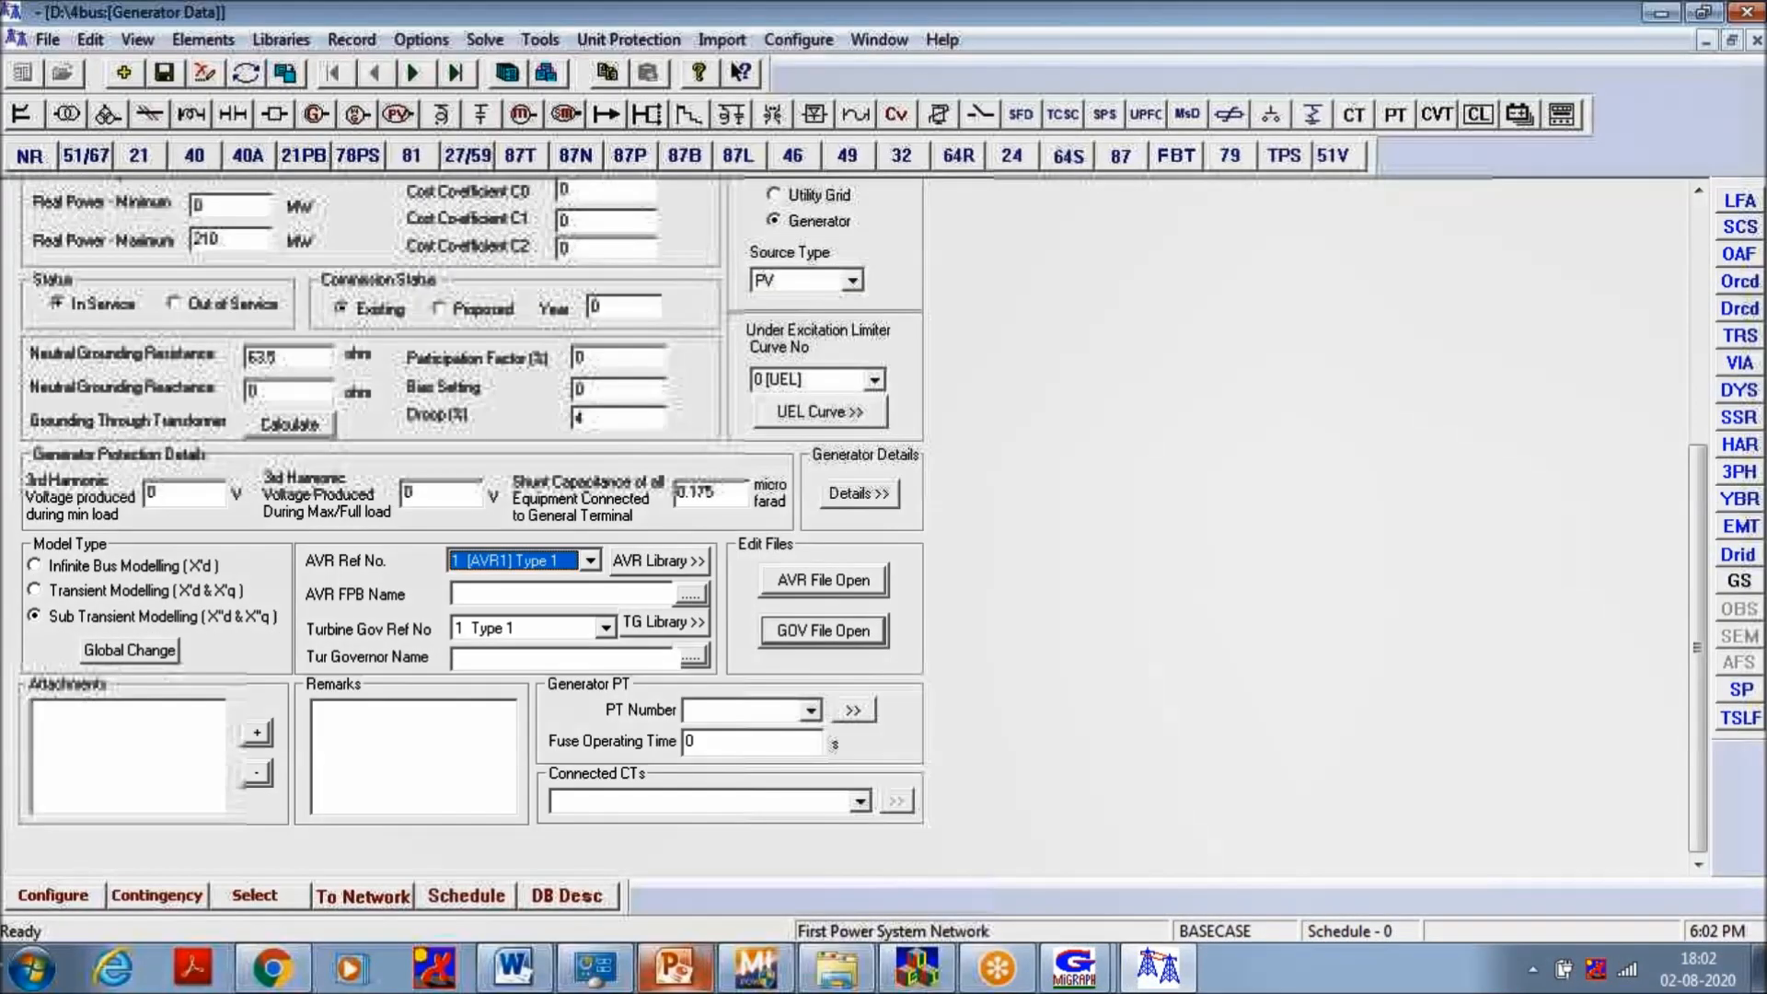
click(633, 565)
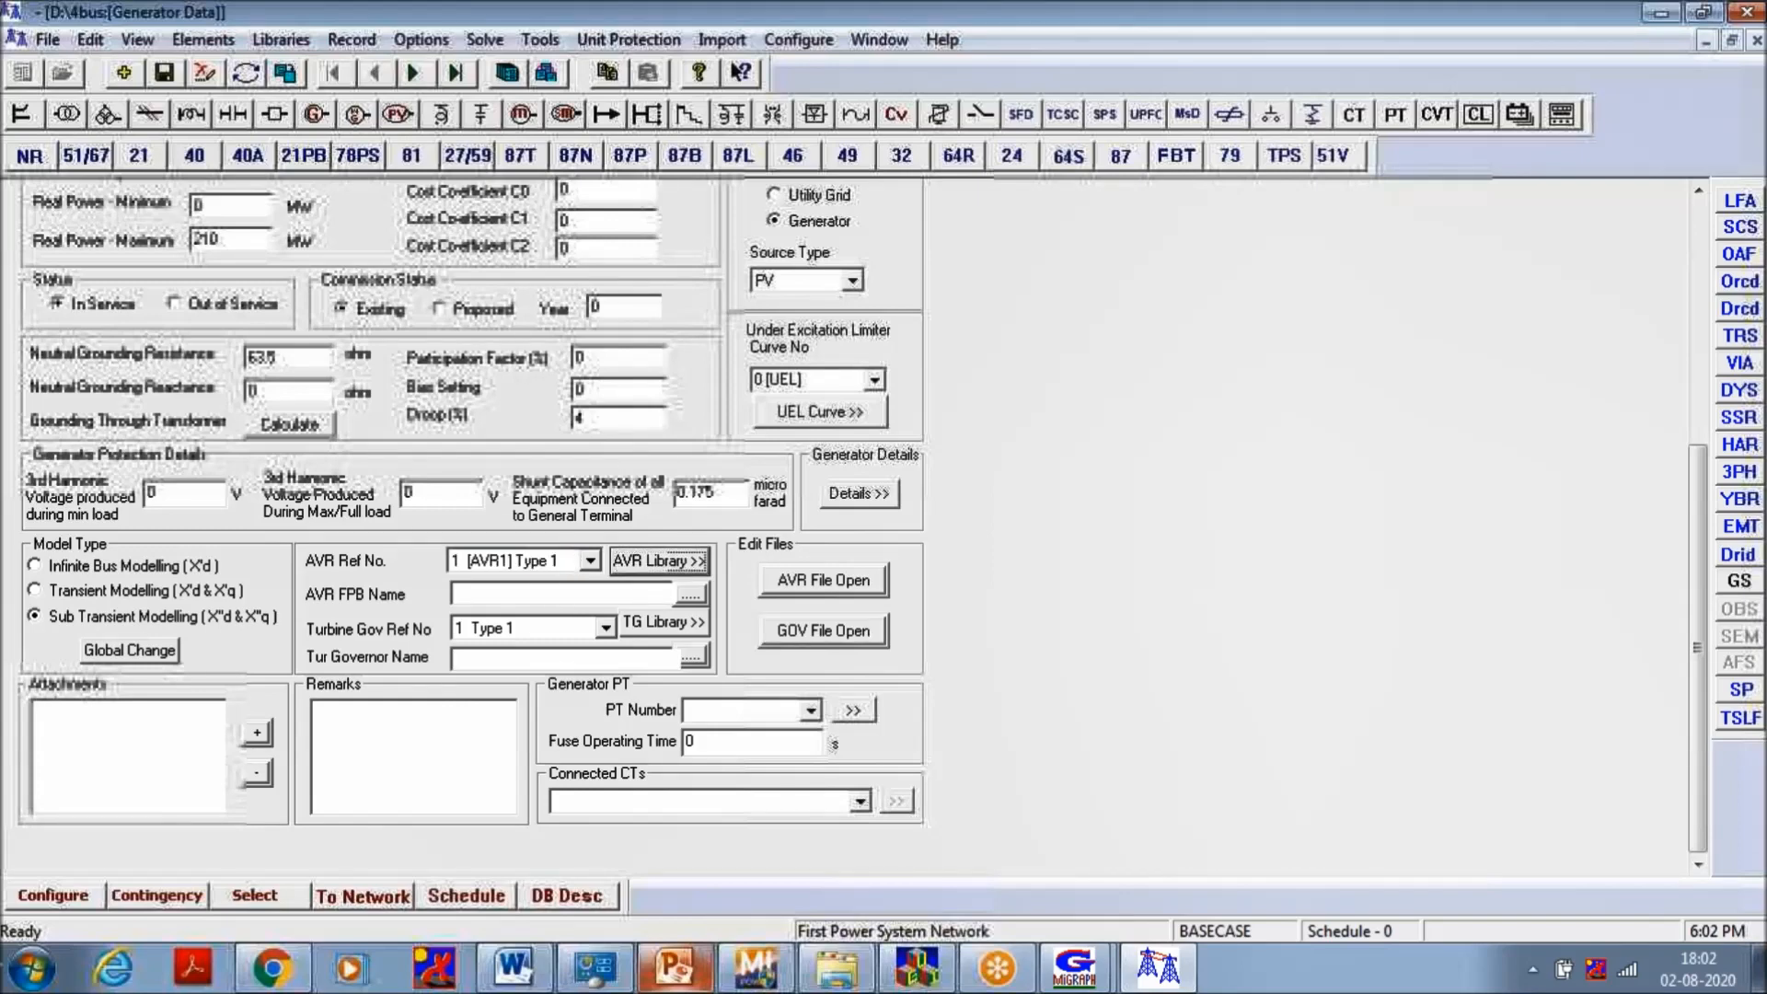
click(174, 329)
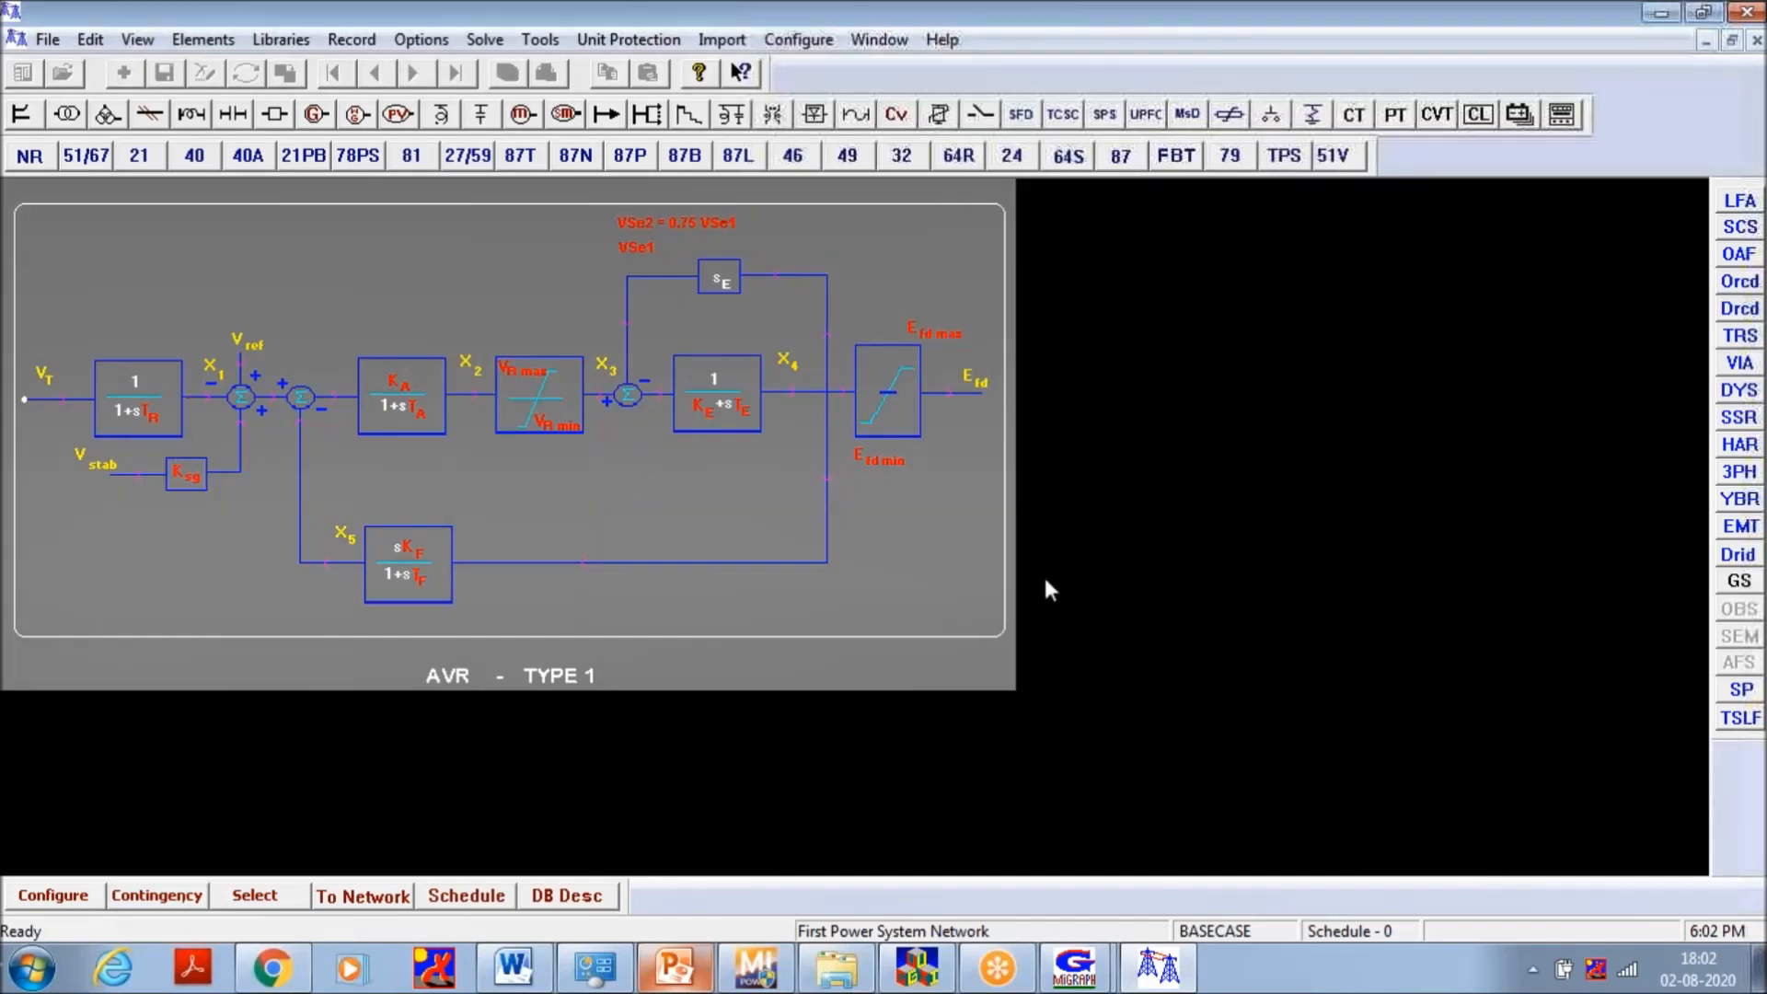
click(1756, 41)
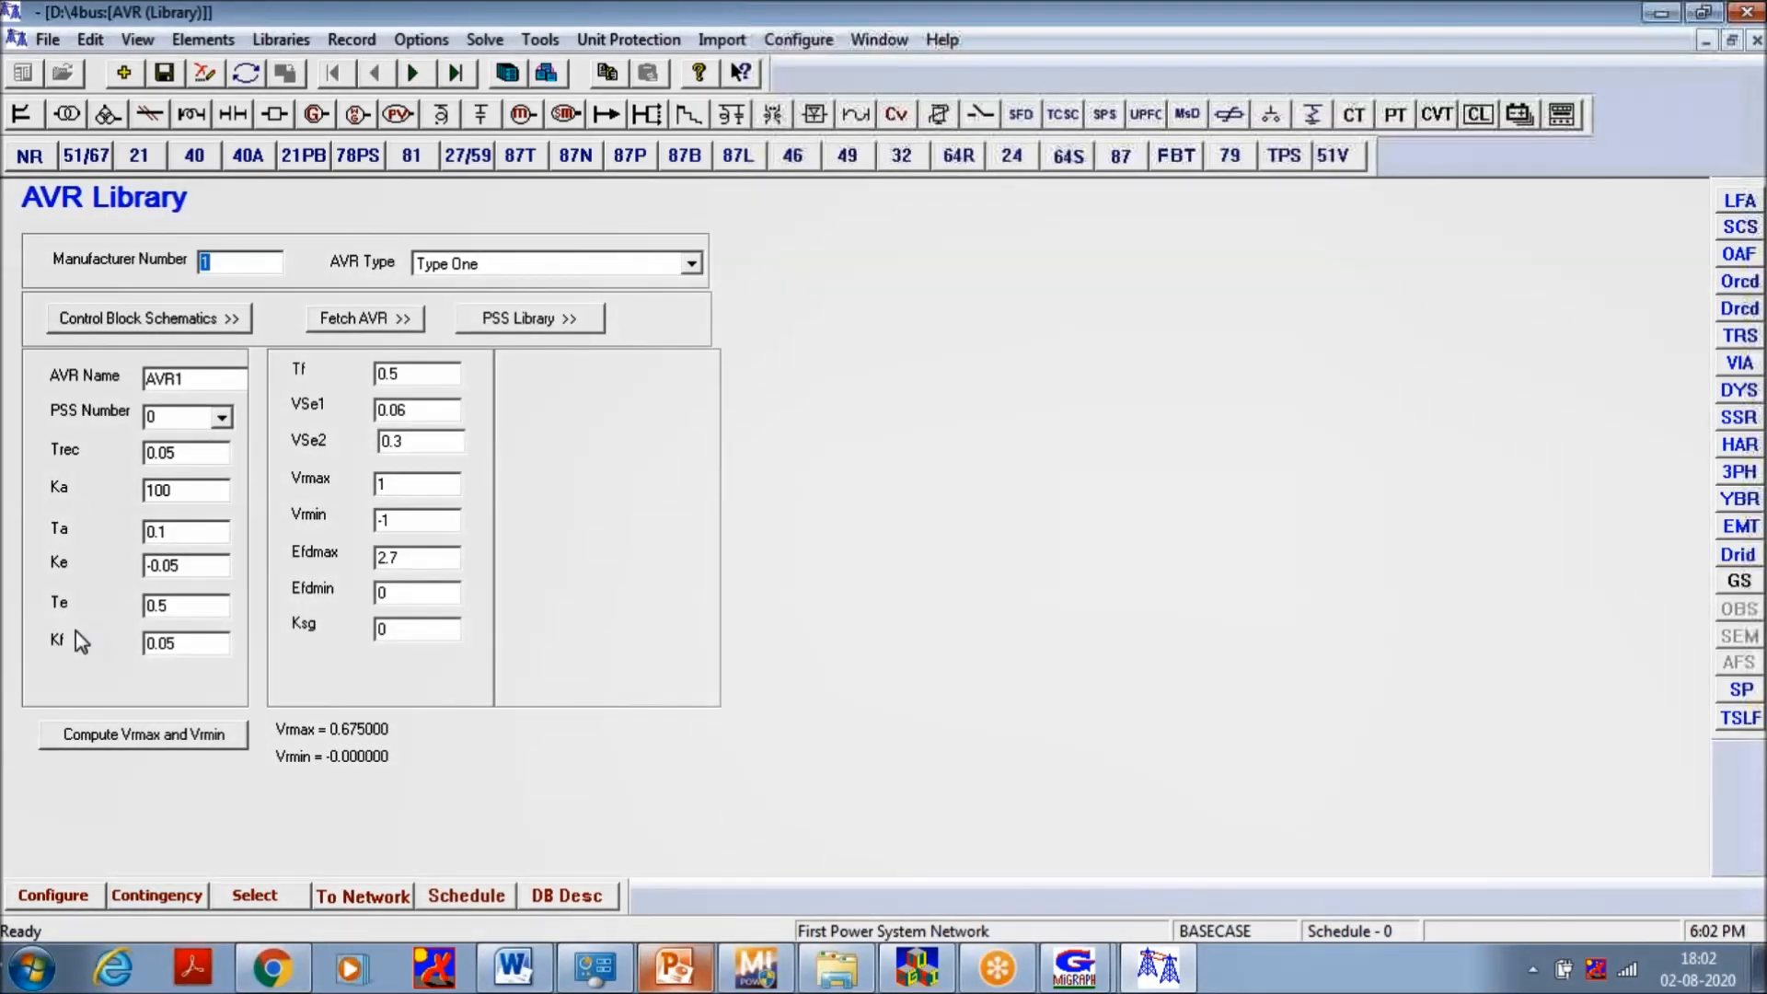
click(165, 74)
click(1756, 40)
Select turbine governor Type 1 for the generator and examine its library record, governor types and steam turbine control block schematic
click(605, 629)
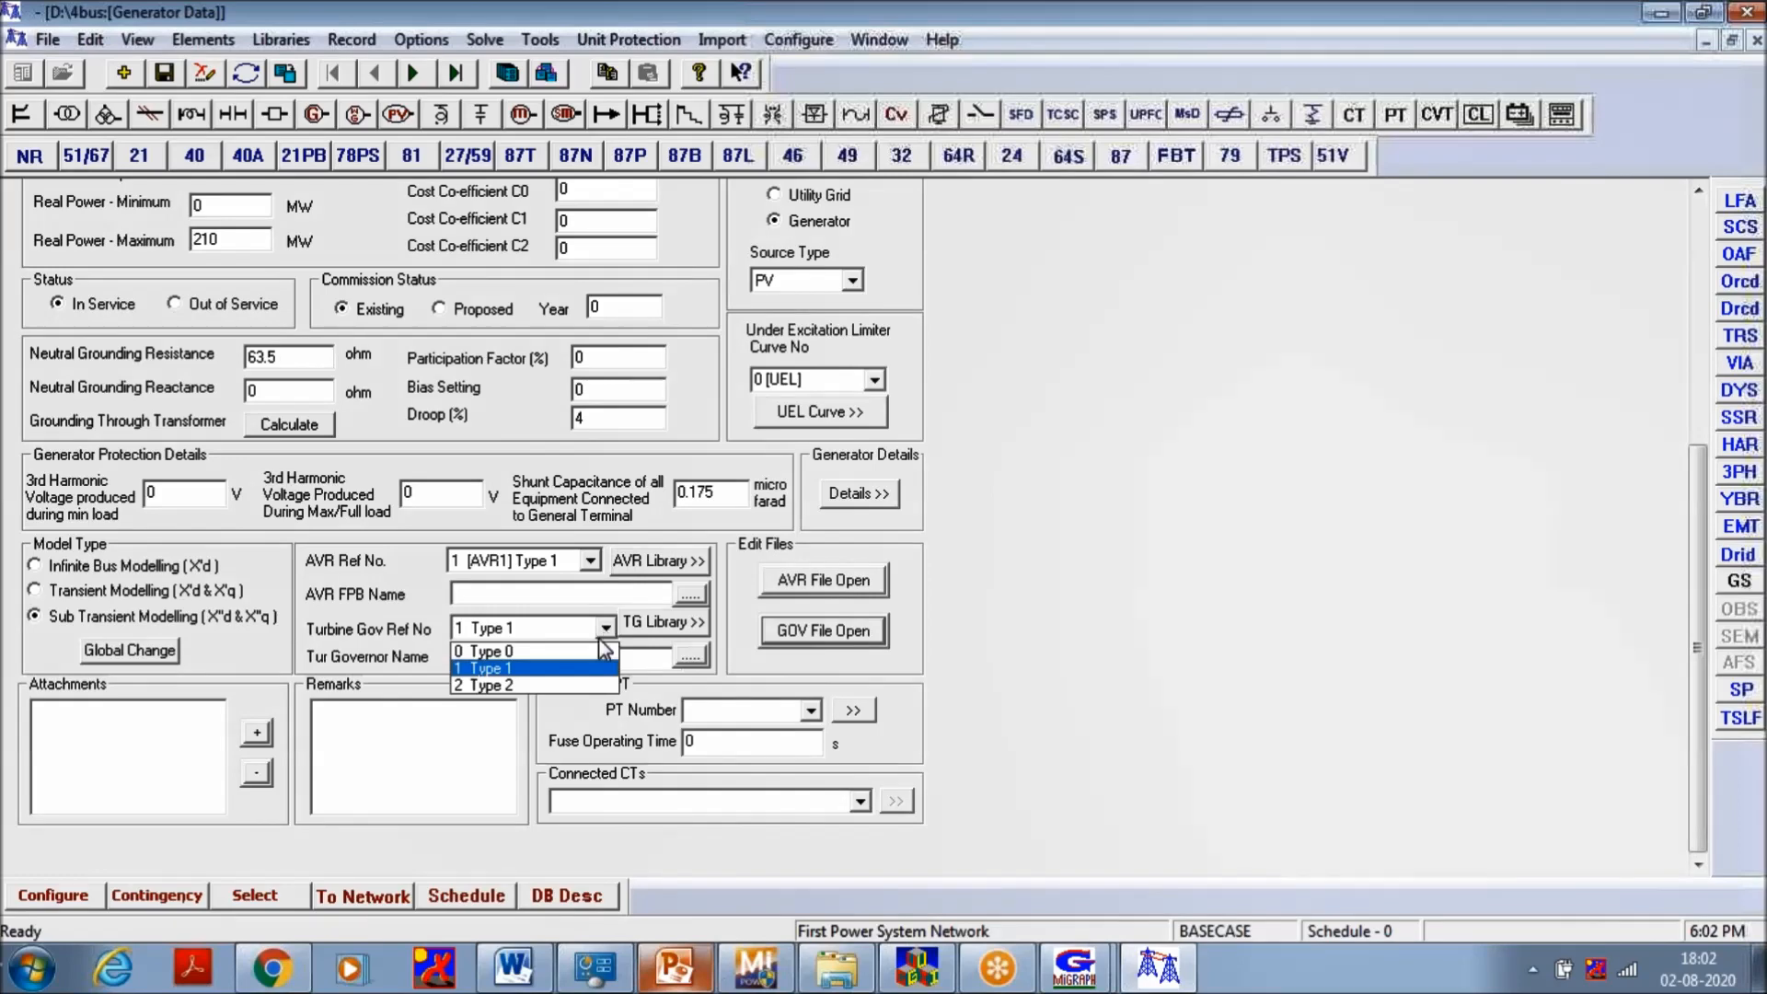
click(560, 664)
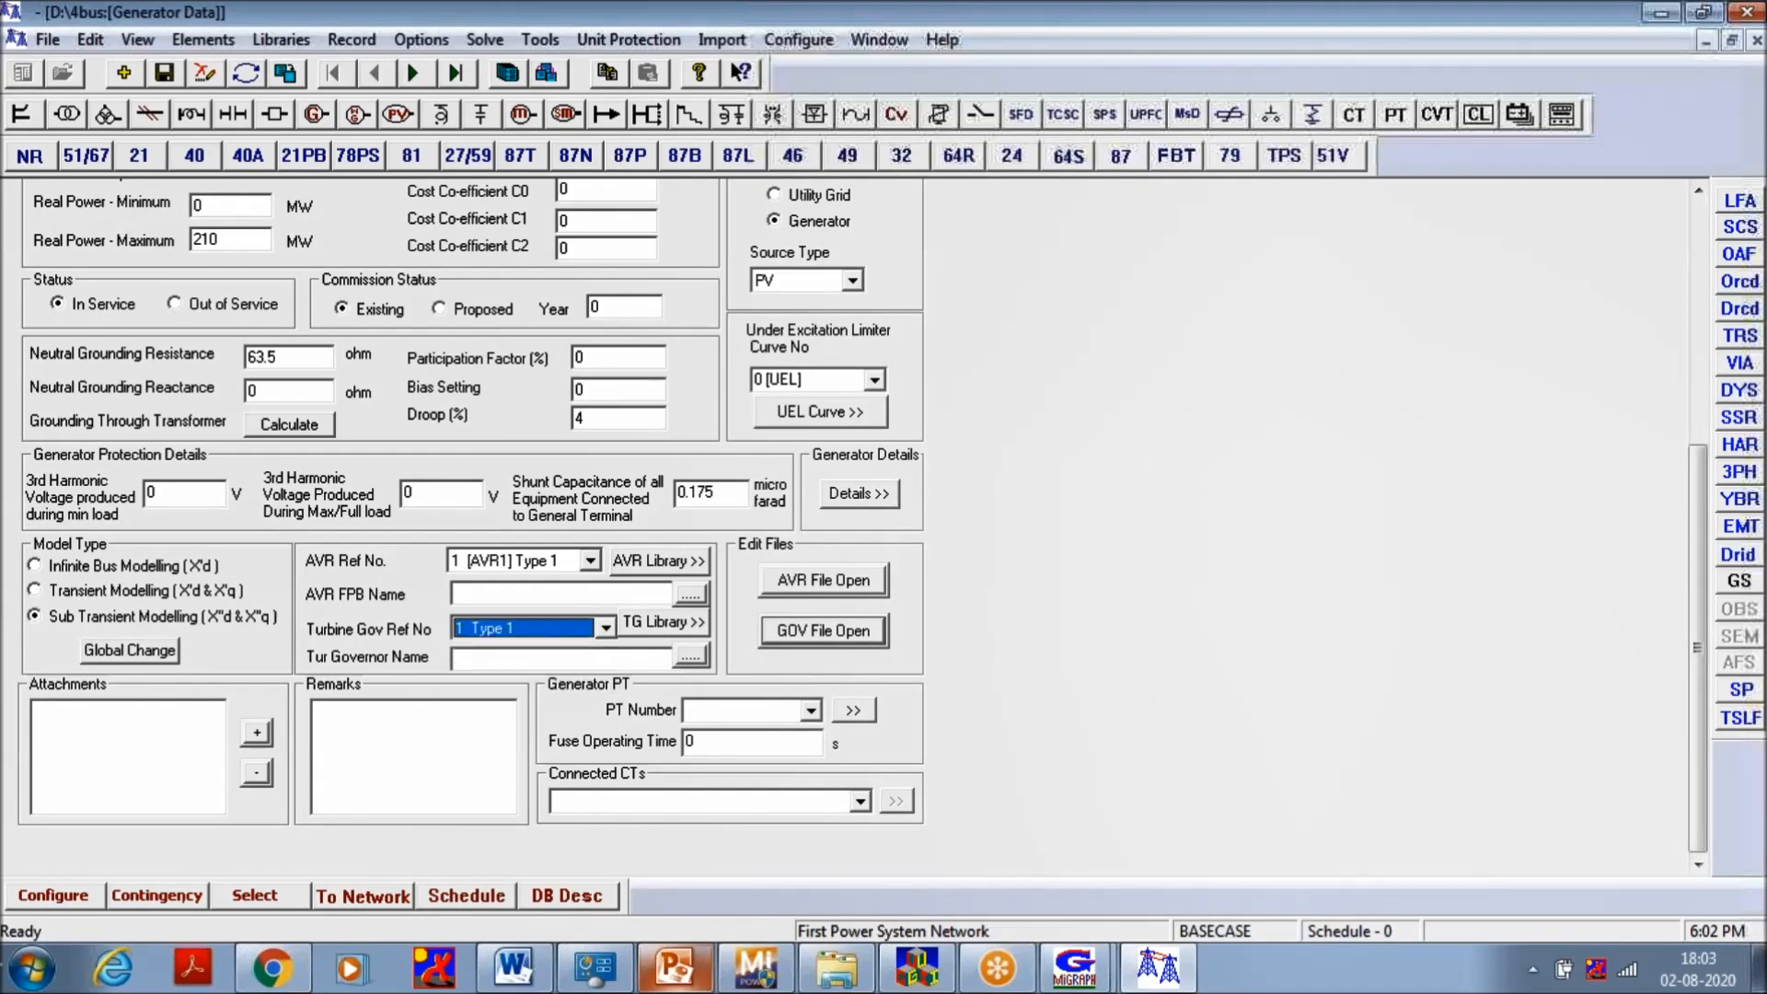
click(662, 626)
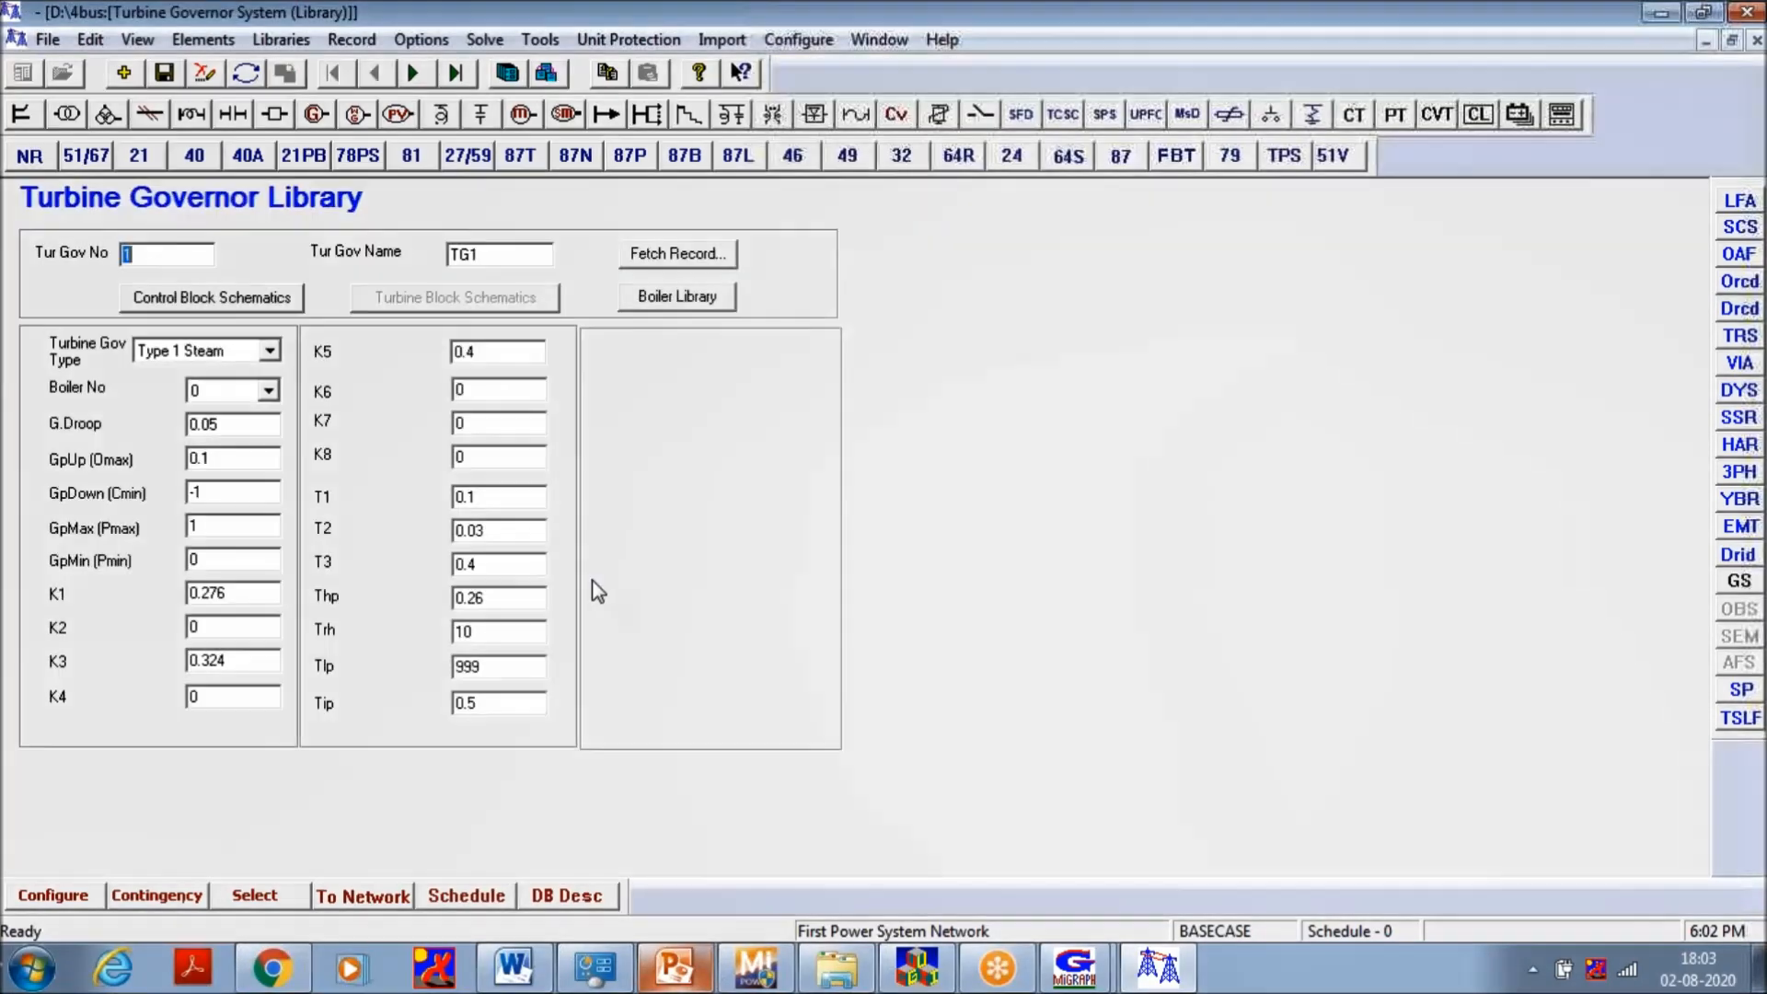
click(268, 351)
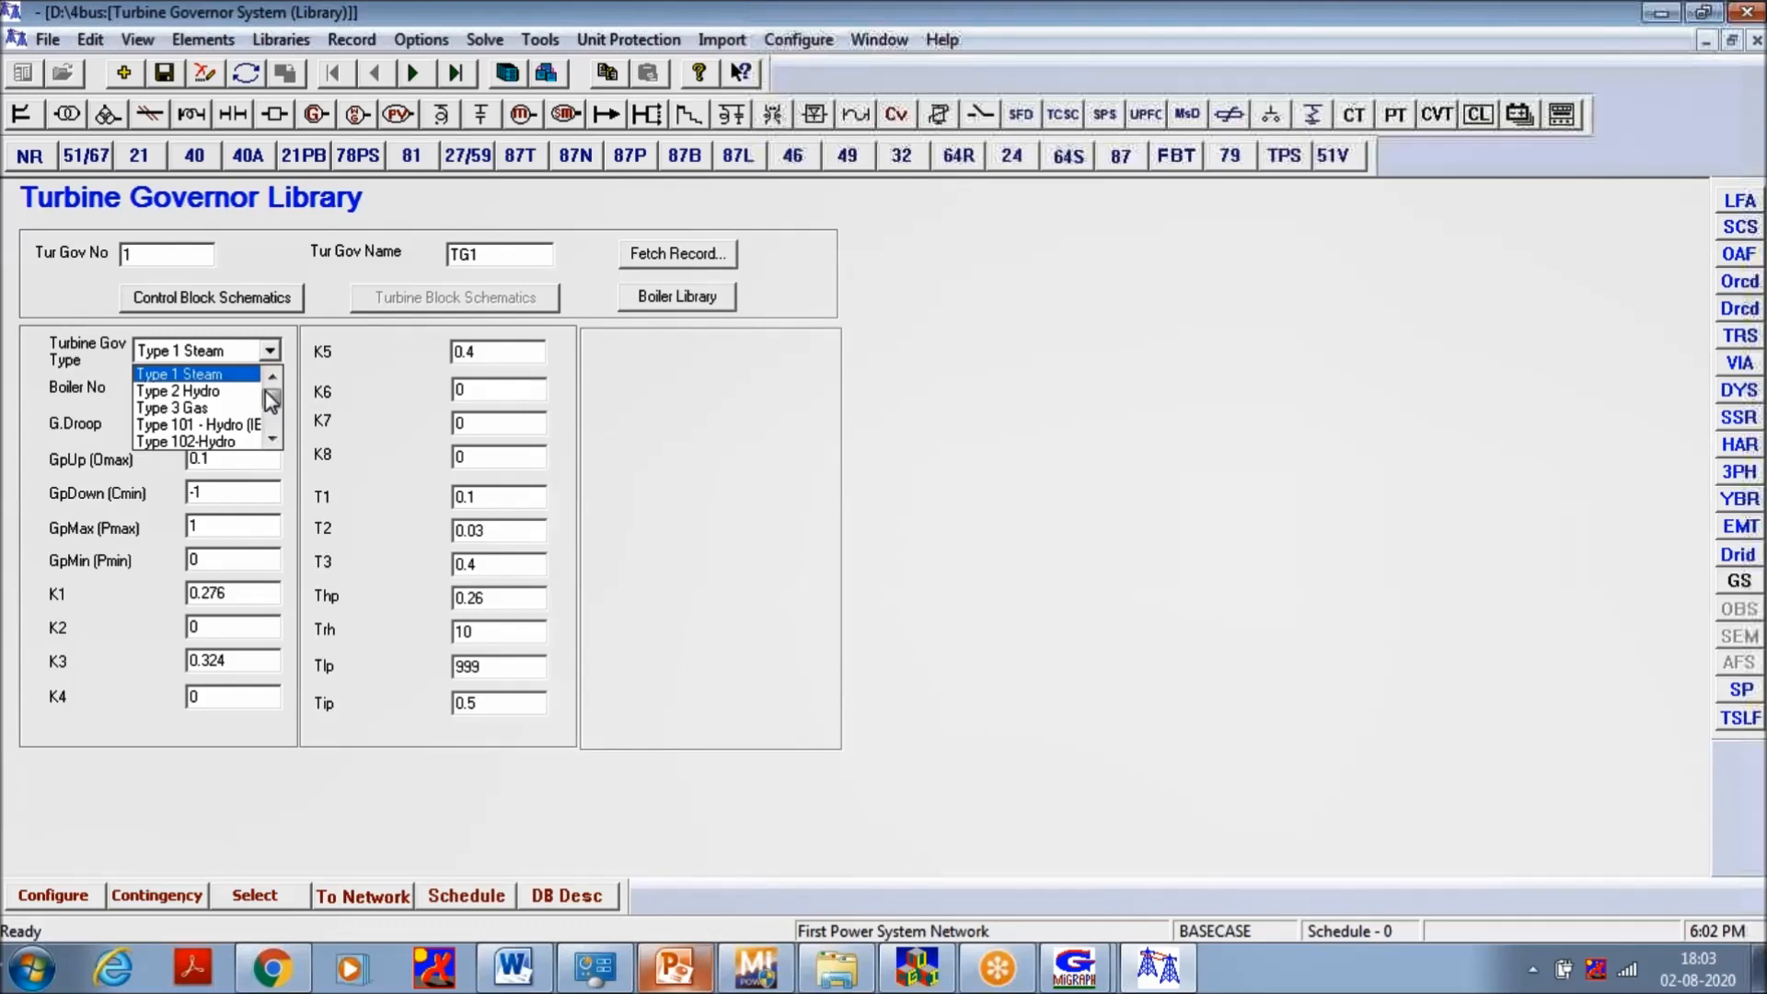
scroll(274, 423, down, 2)
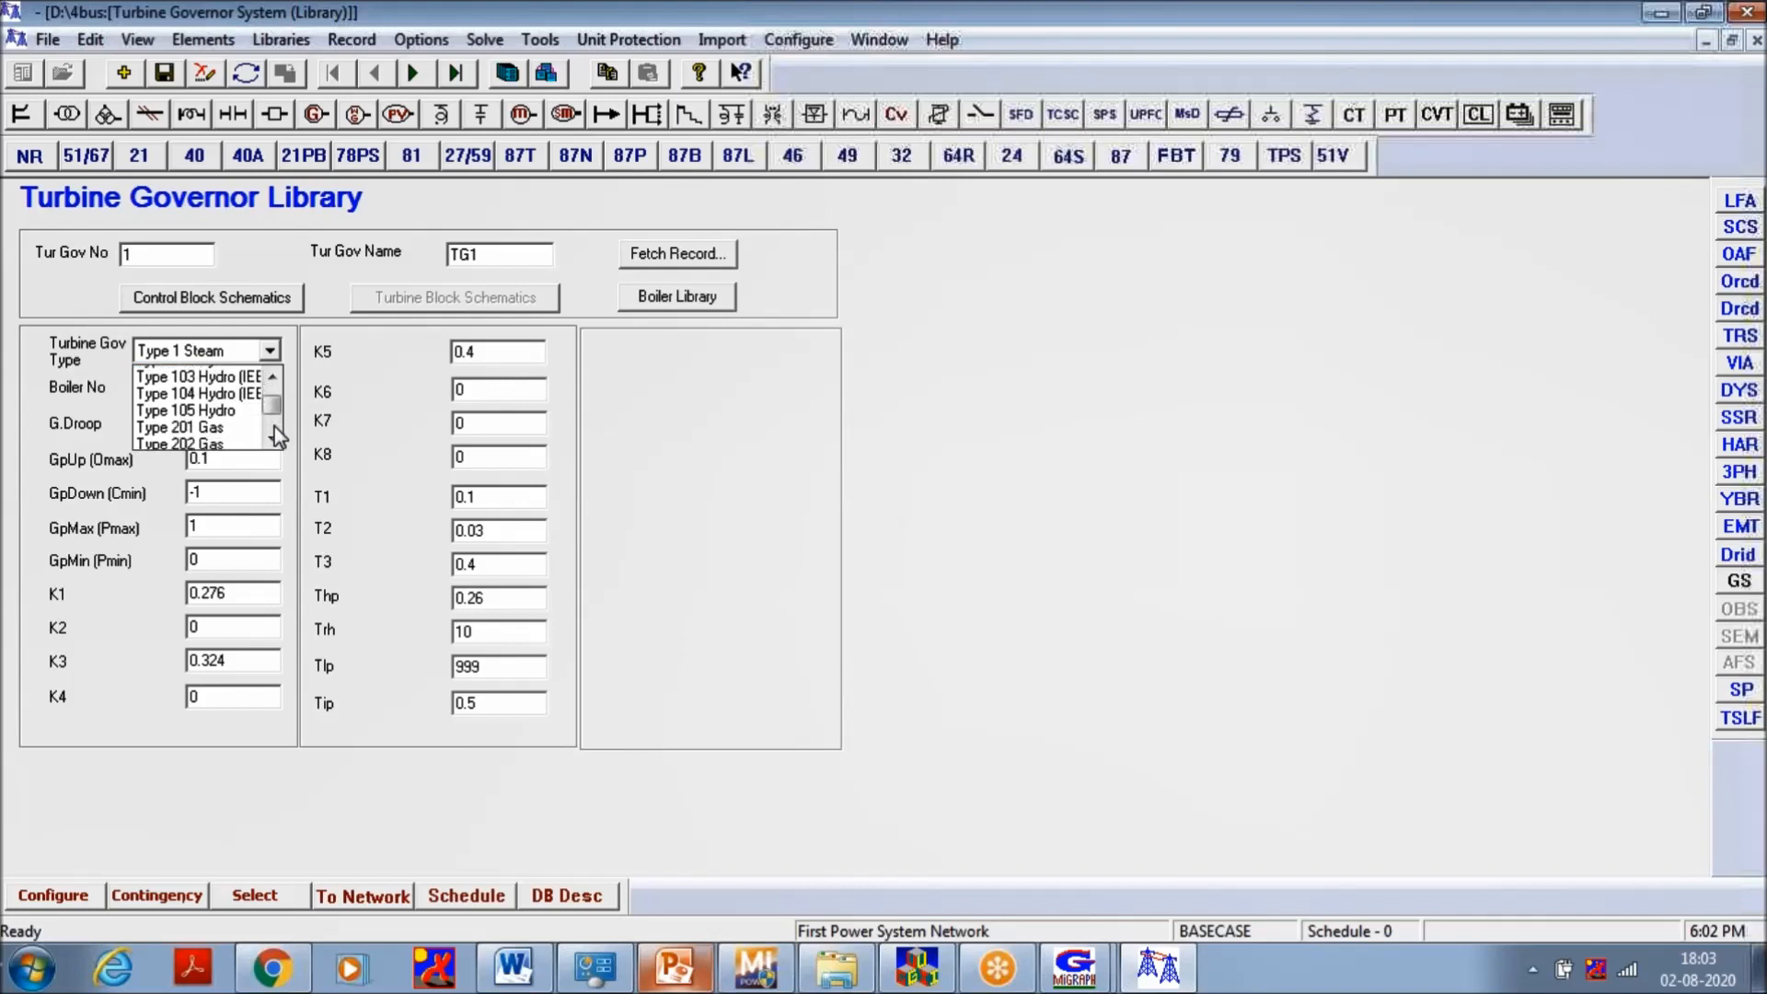
scroll(275, 429, up, 2)
click(236, 299)
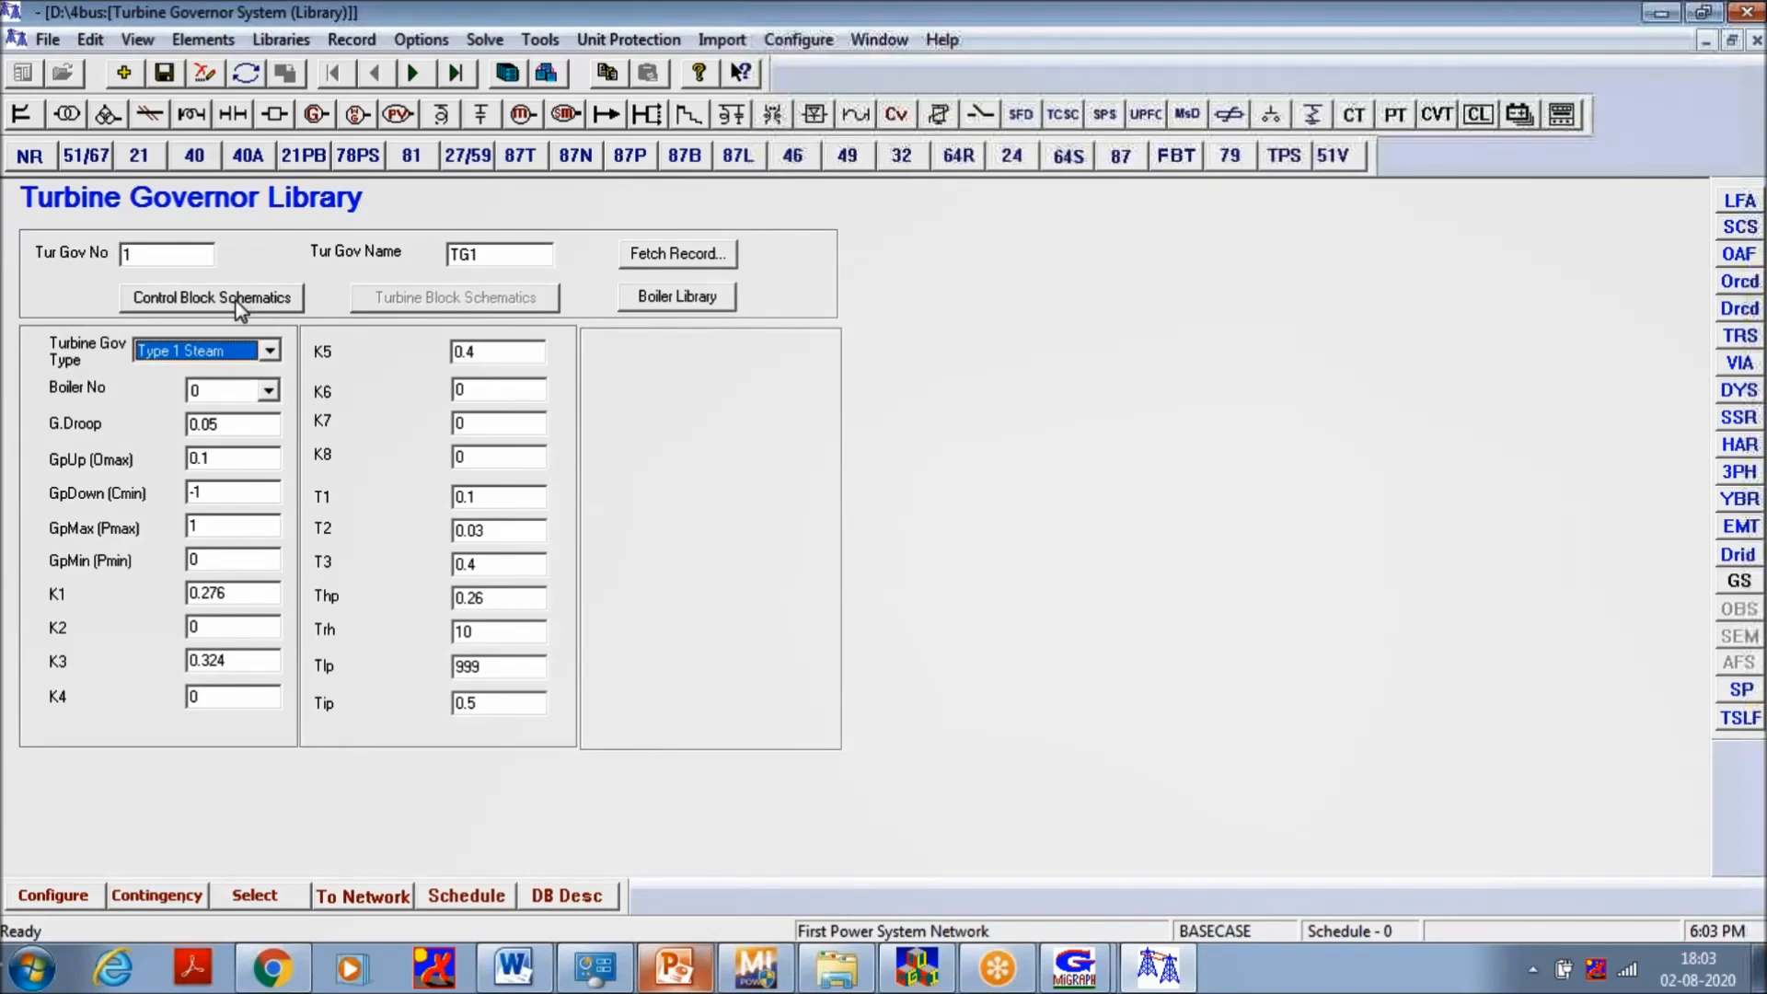
click(236, 301)
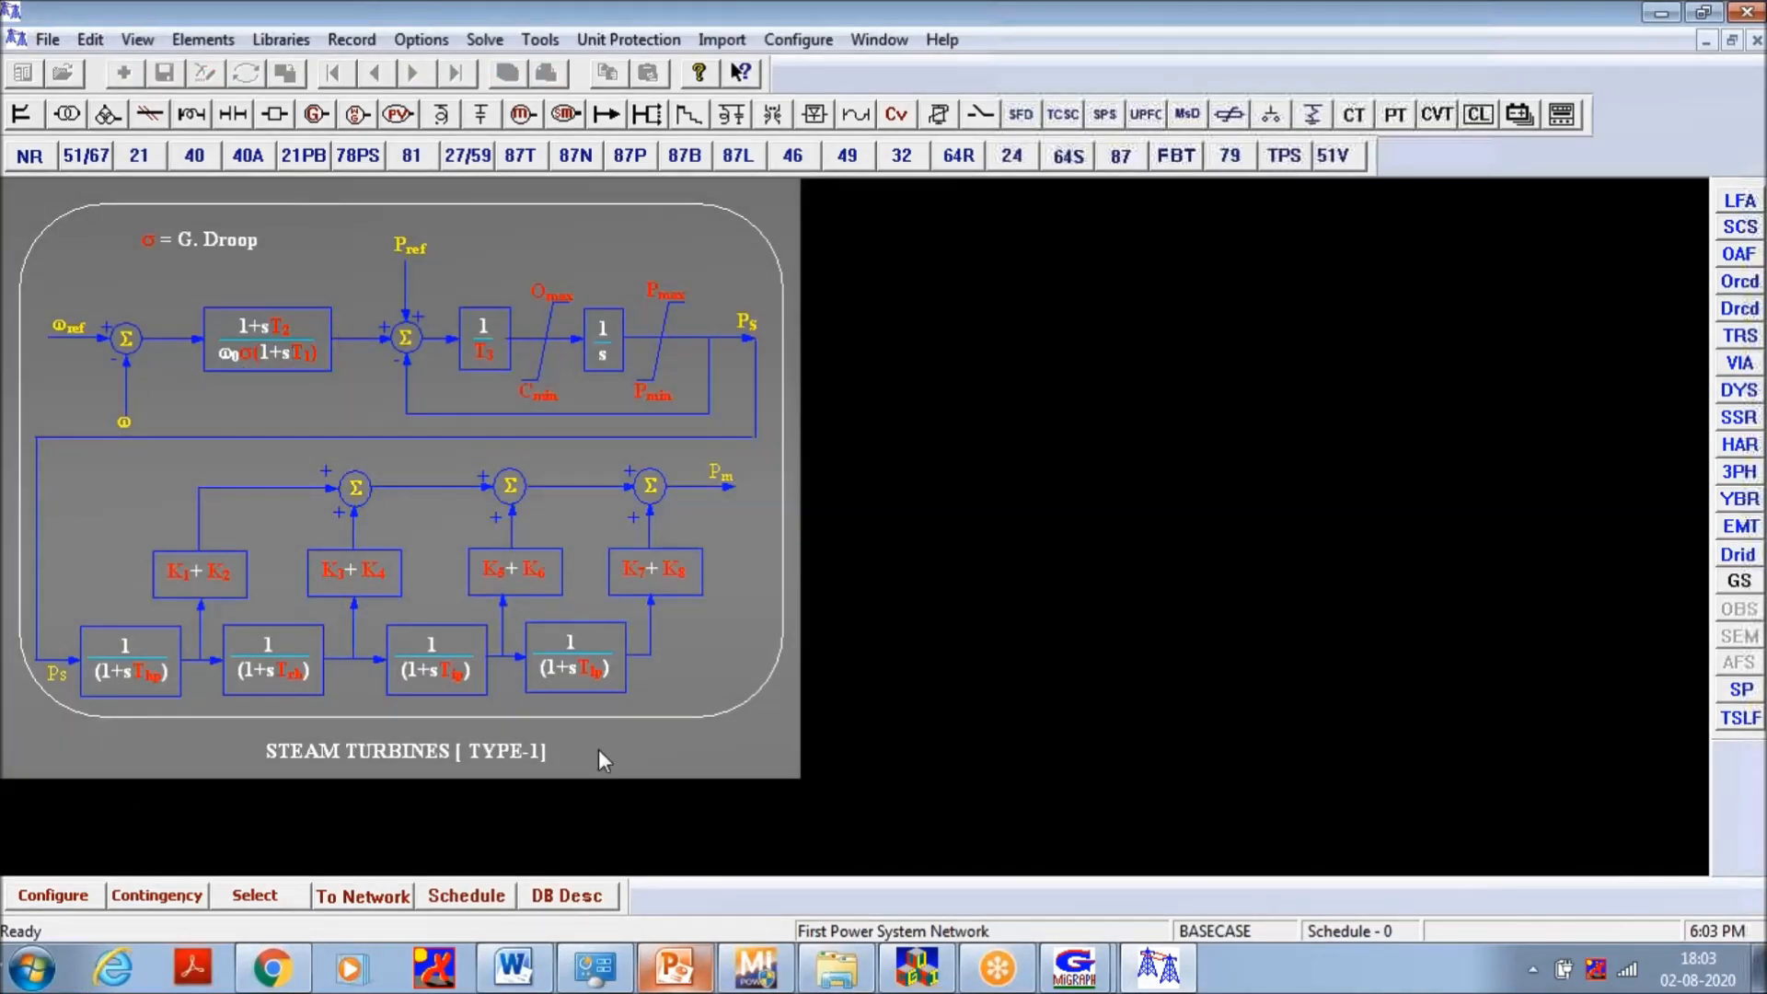
click(1756, 42)
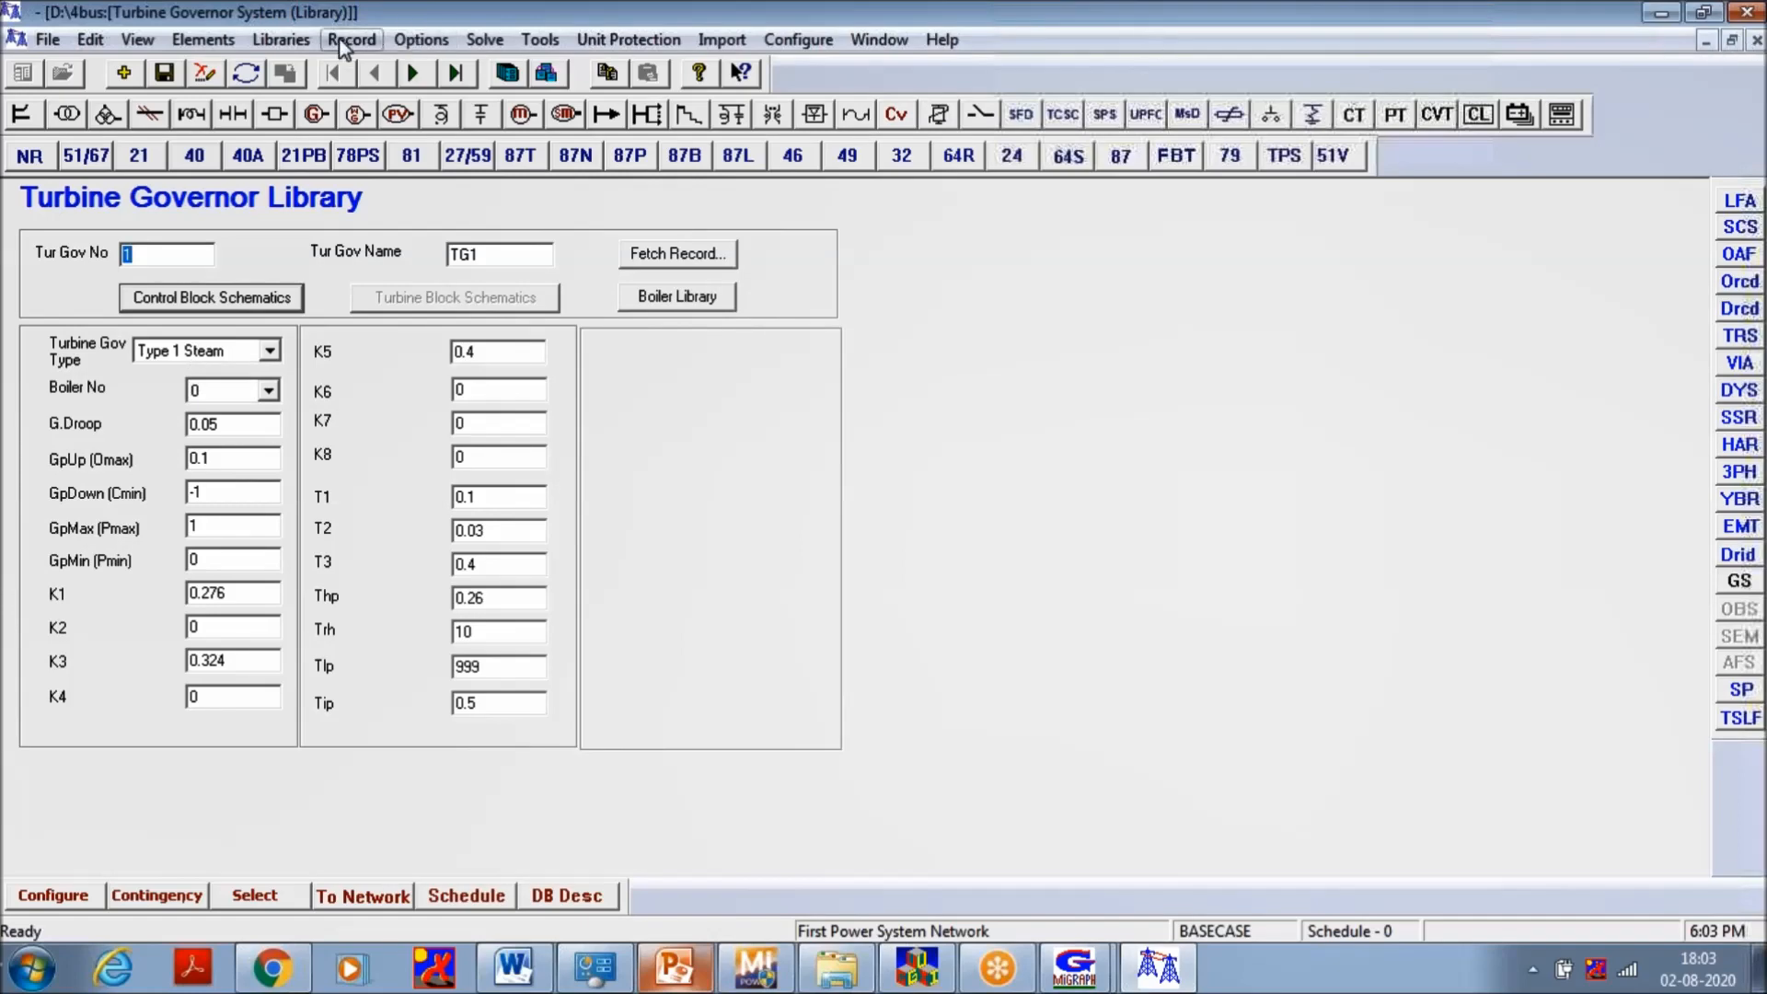
Leave the turbine governor library, saving the generator data, and open the transient stability analysis for Case1 again
click(1755, 39)
click(166, 74)
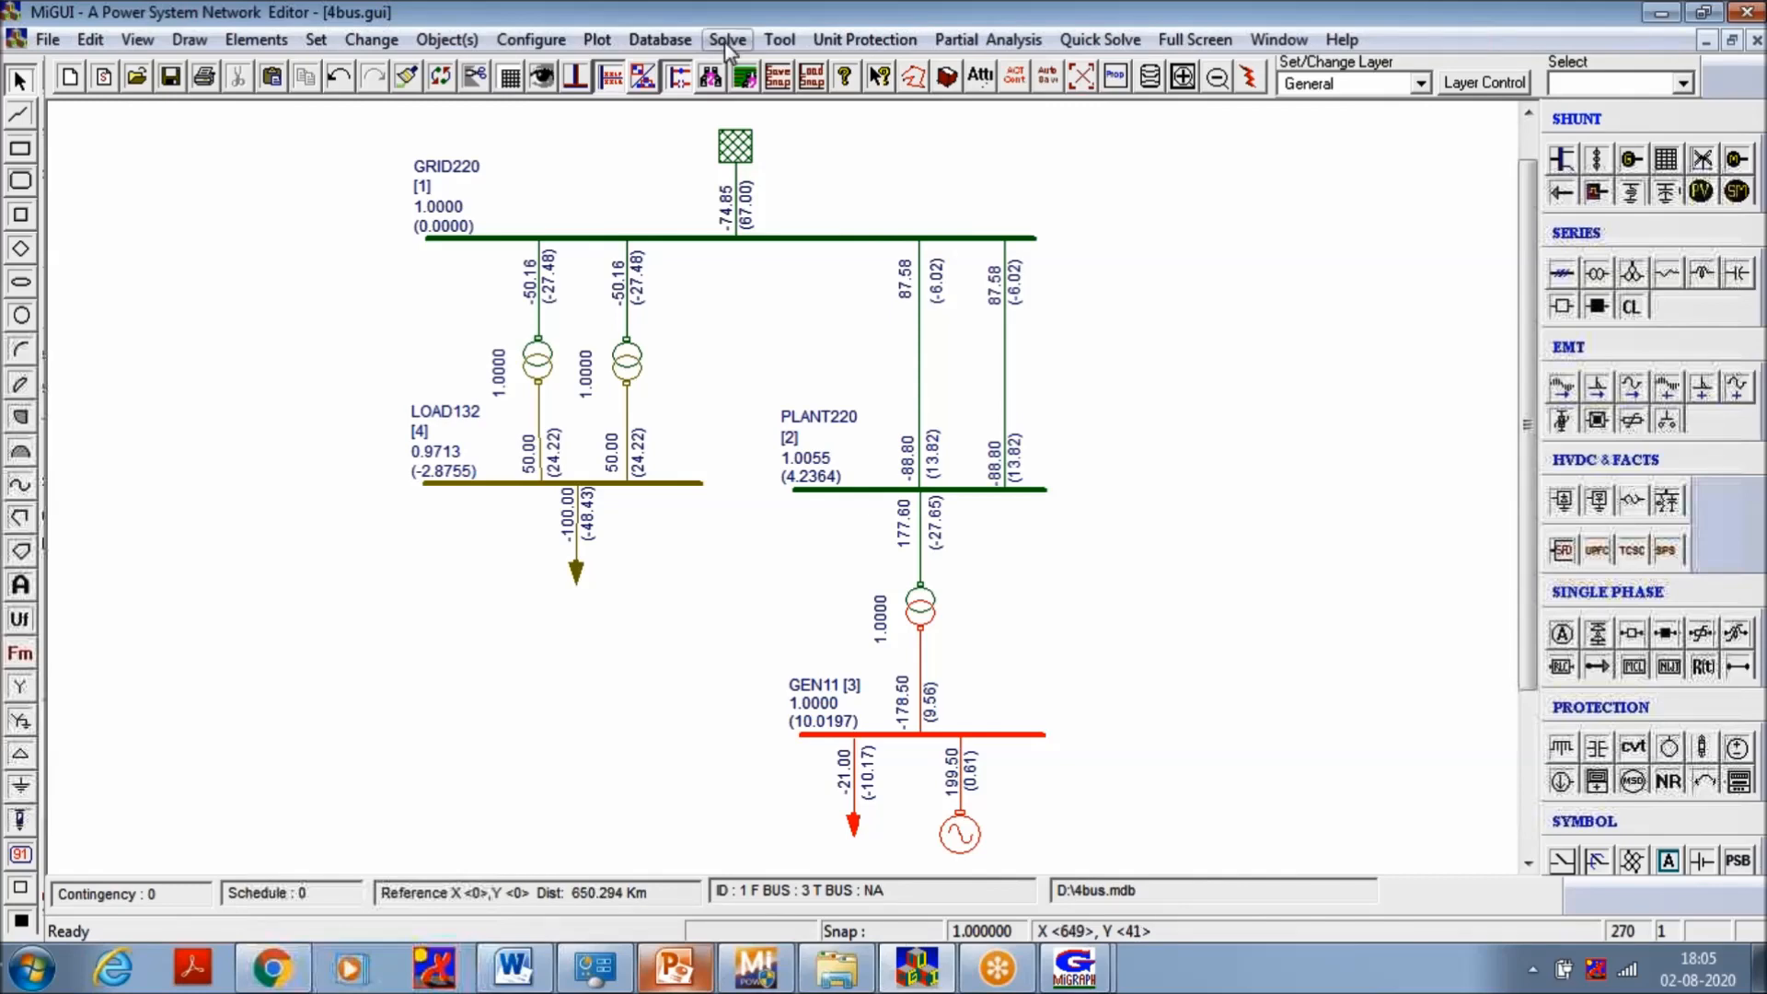
click(727, 41)
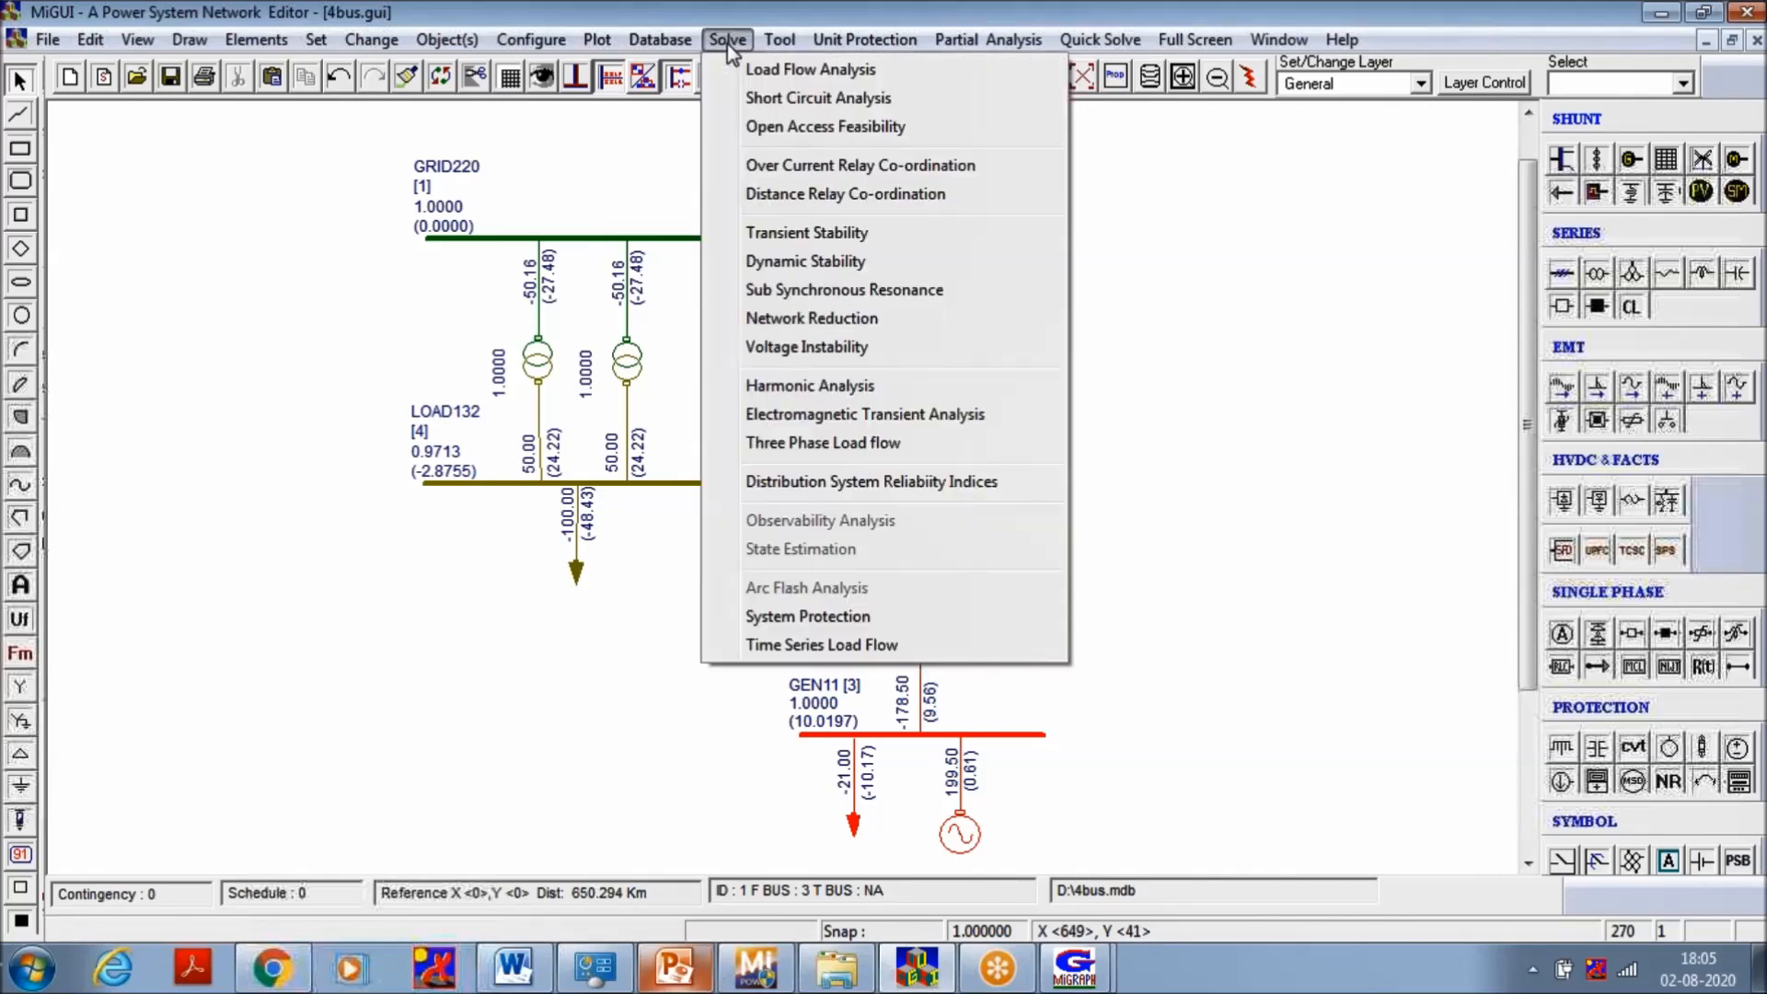
click(767, 239)
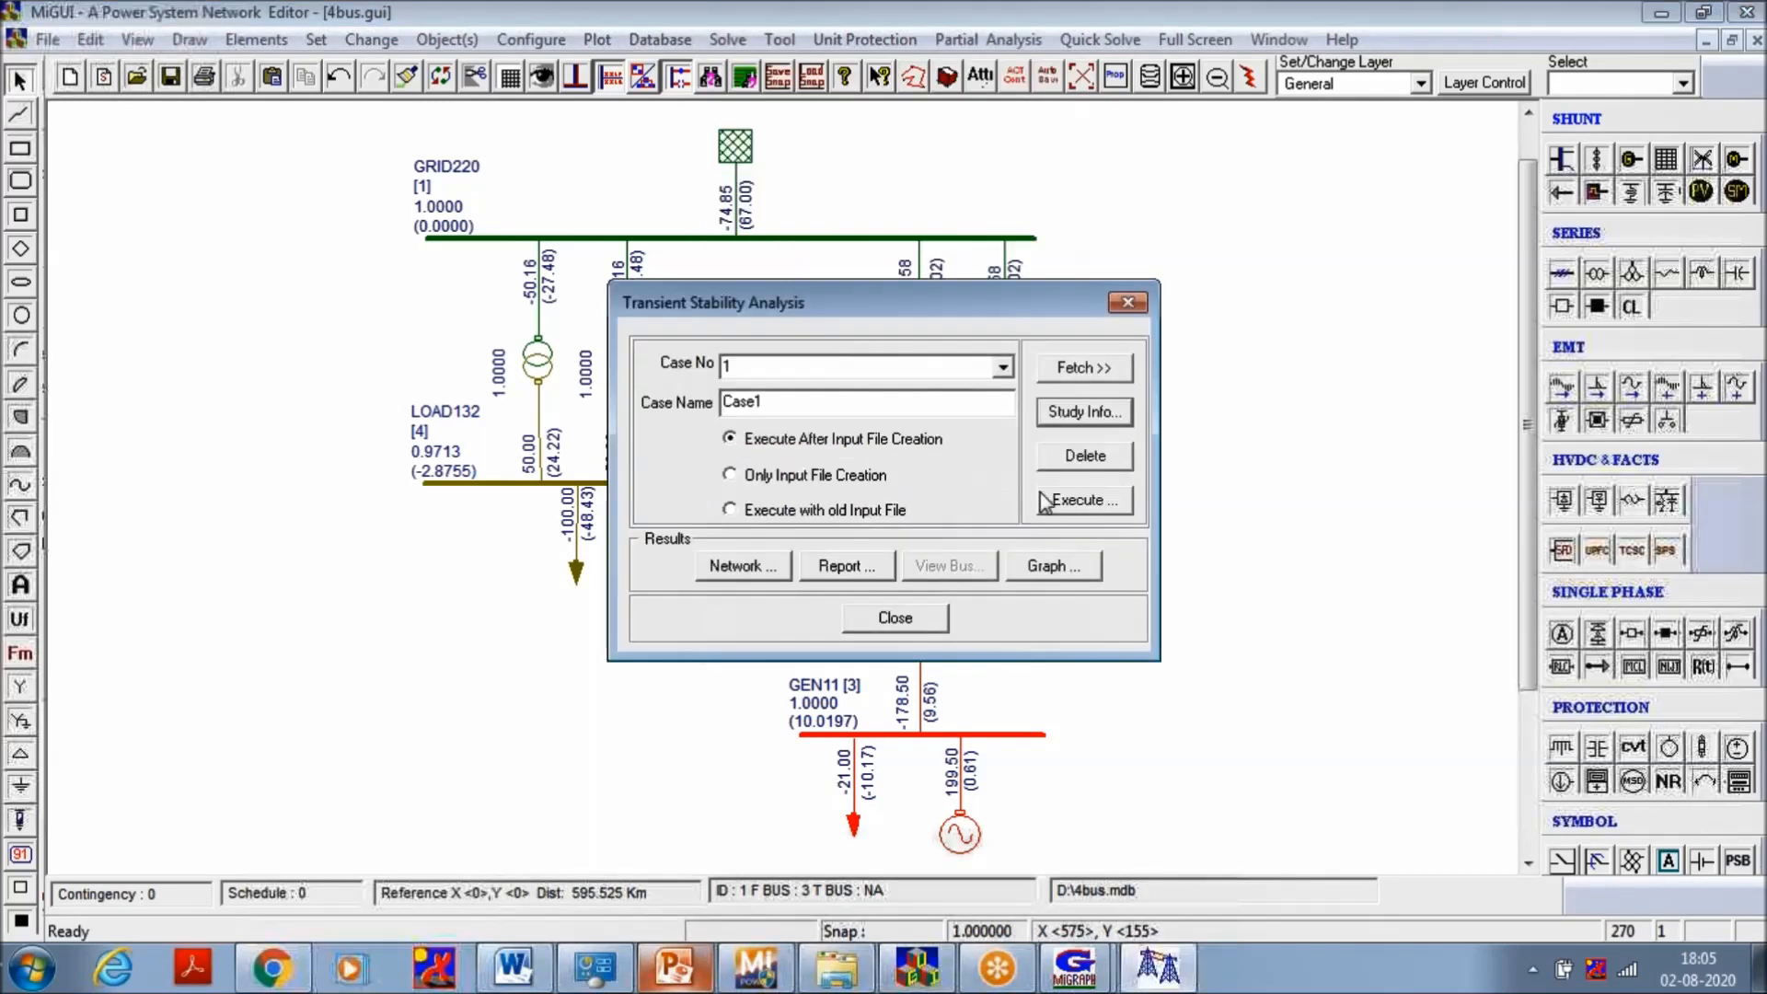
Open Case1's study information and set the GRID220 three-phase-to-ground fault's clearing time to 0.1 s
click(1047, 421)
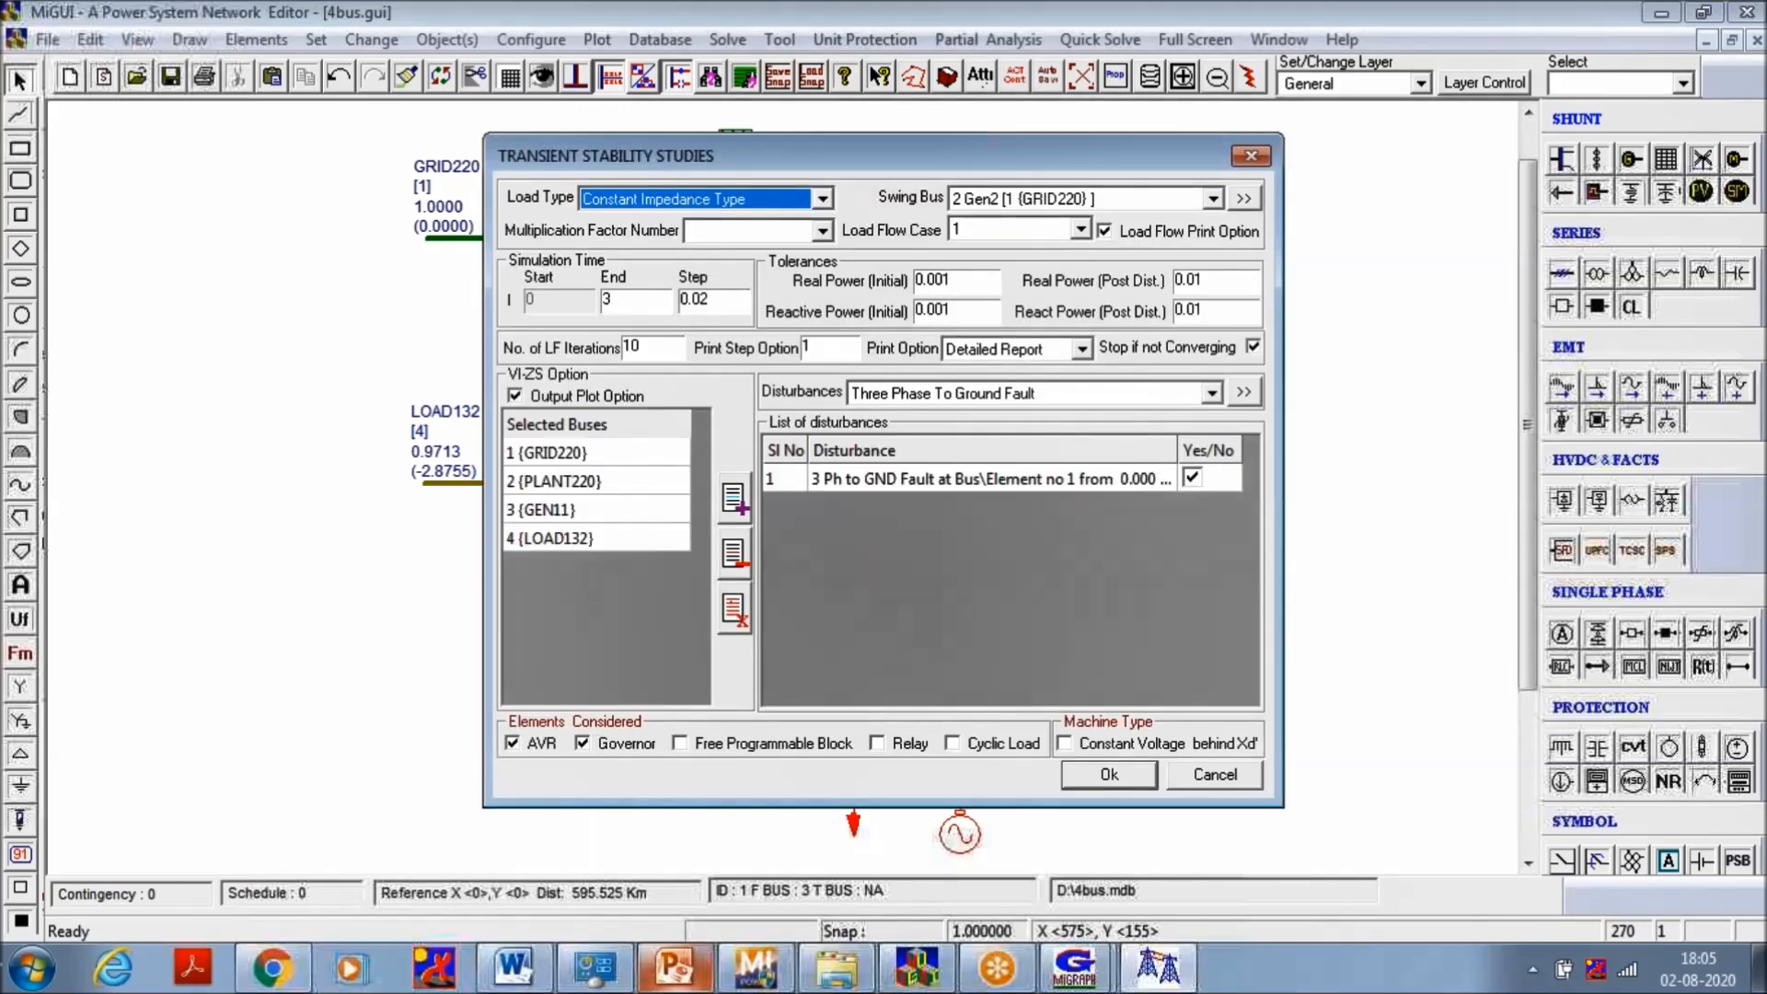
click(955, 477)
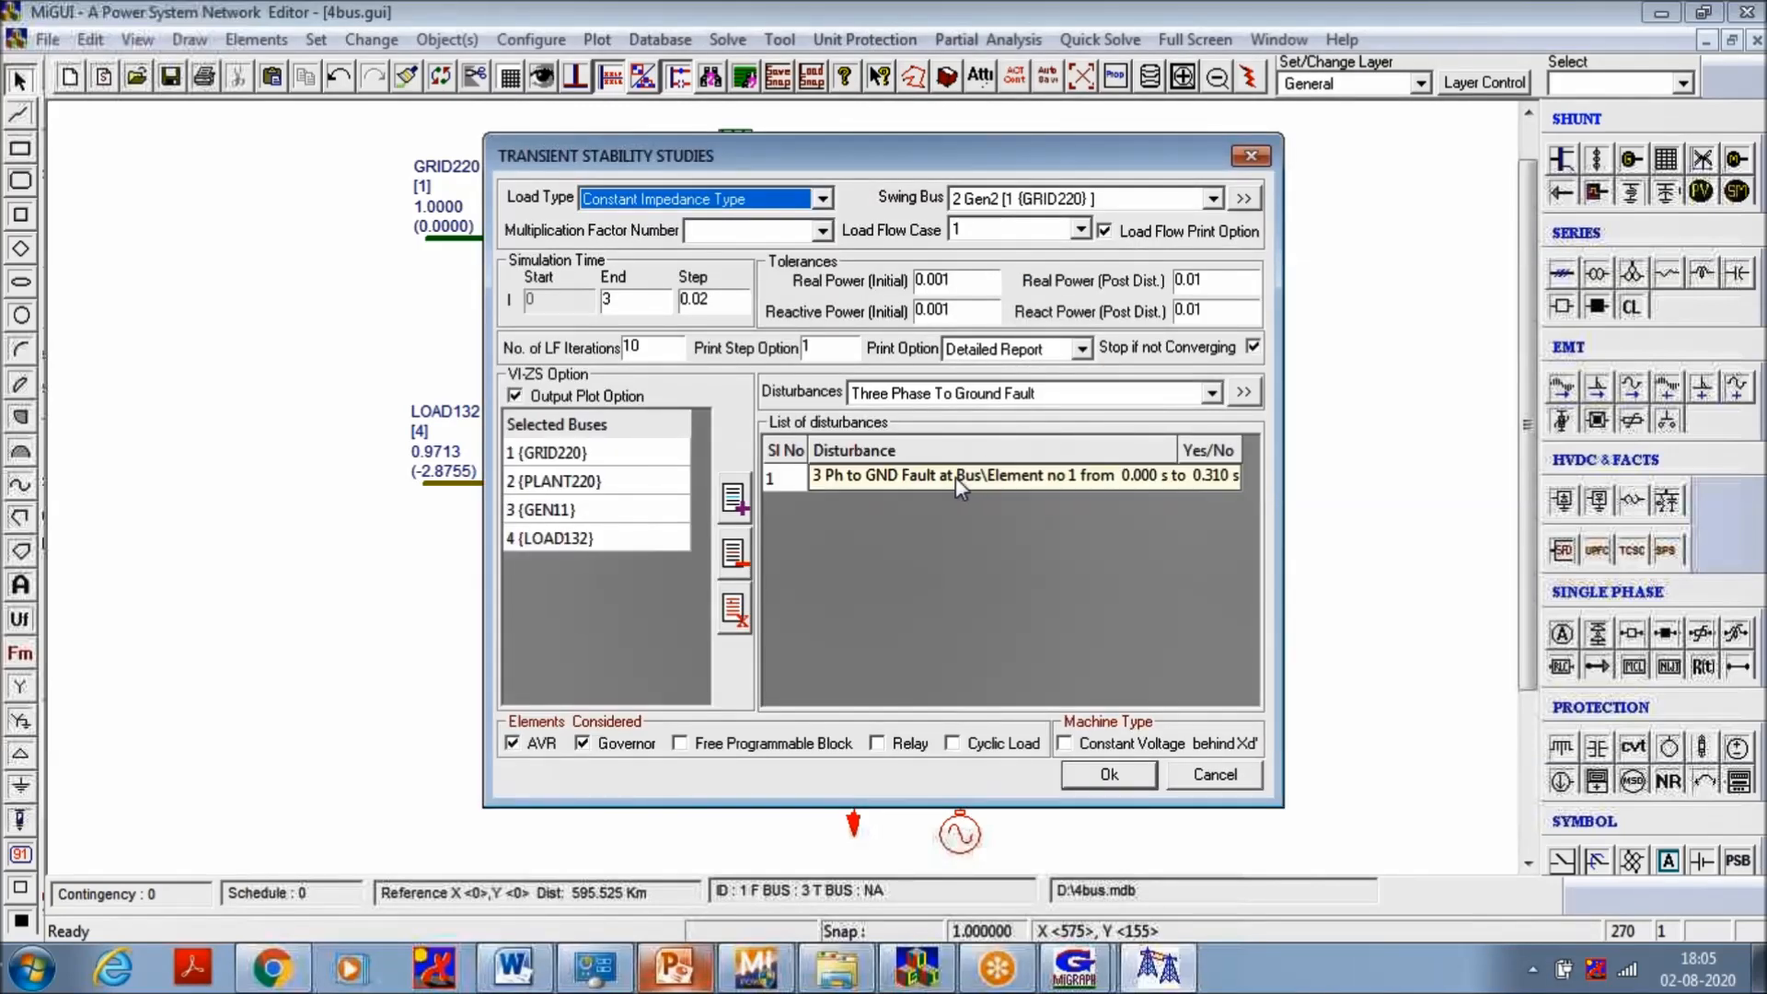
double_click(955, 477)
click(859, 400)
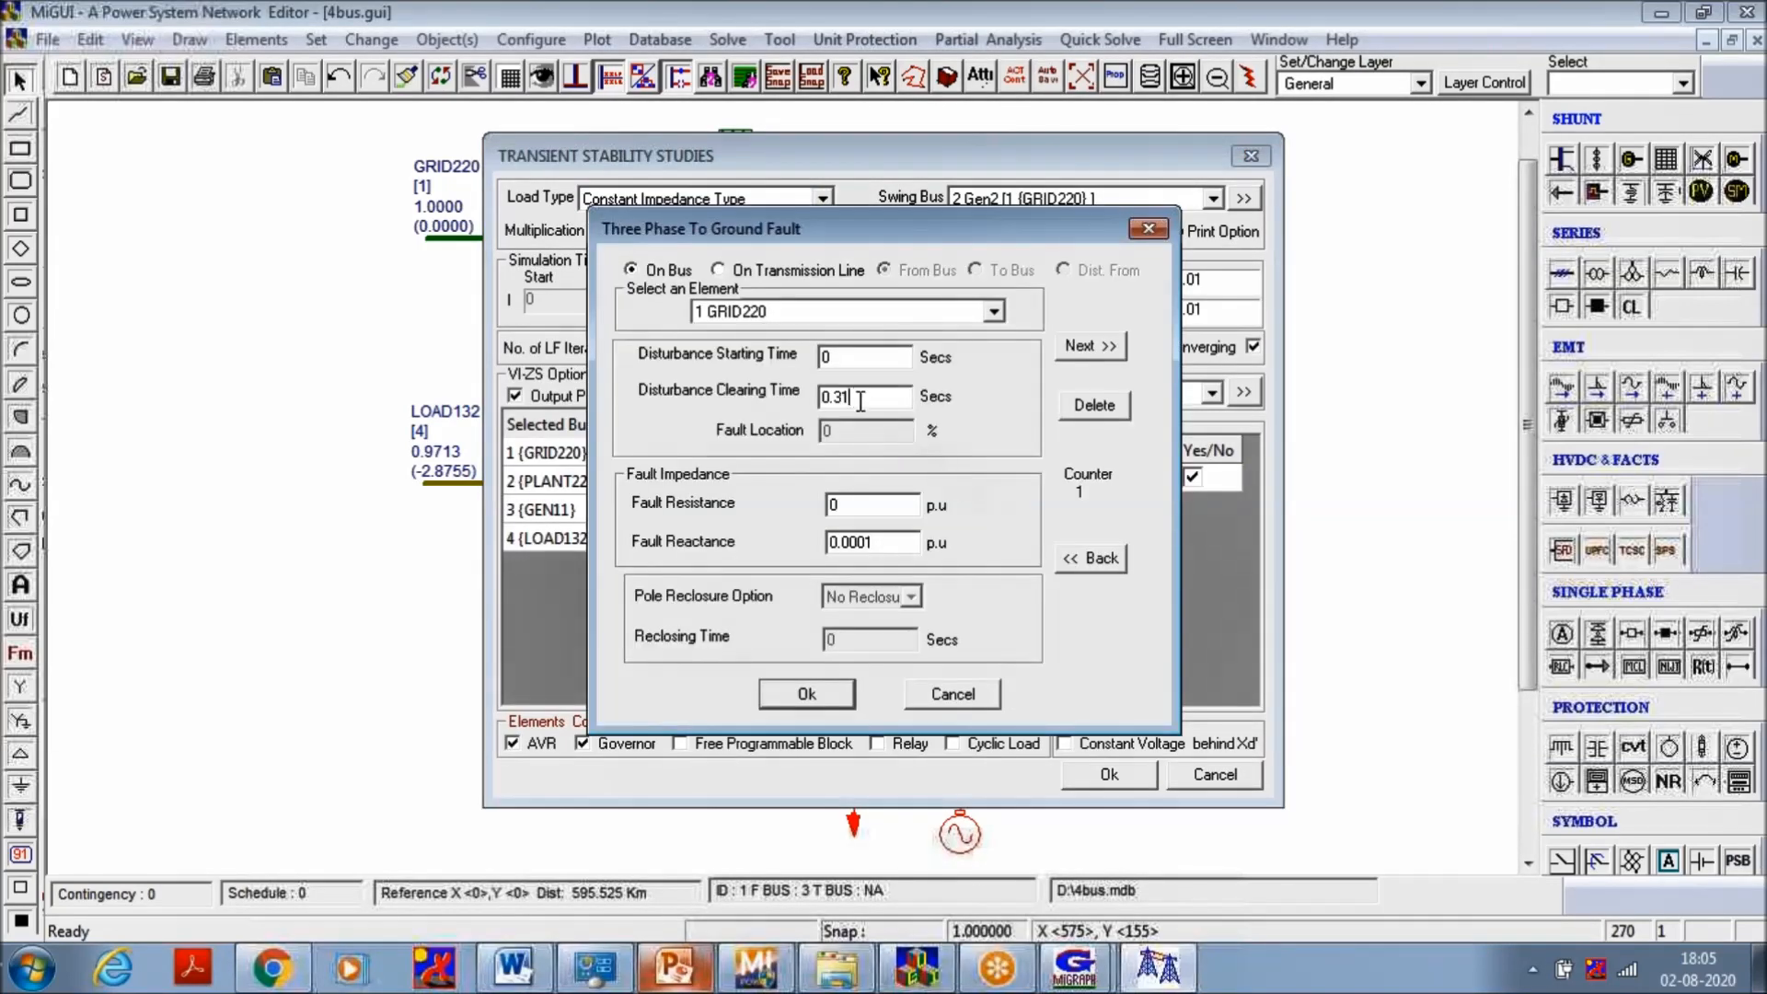
text(1)
click(807, 697)
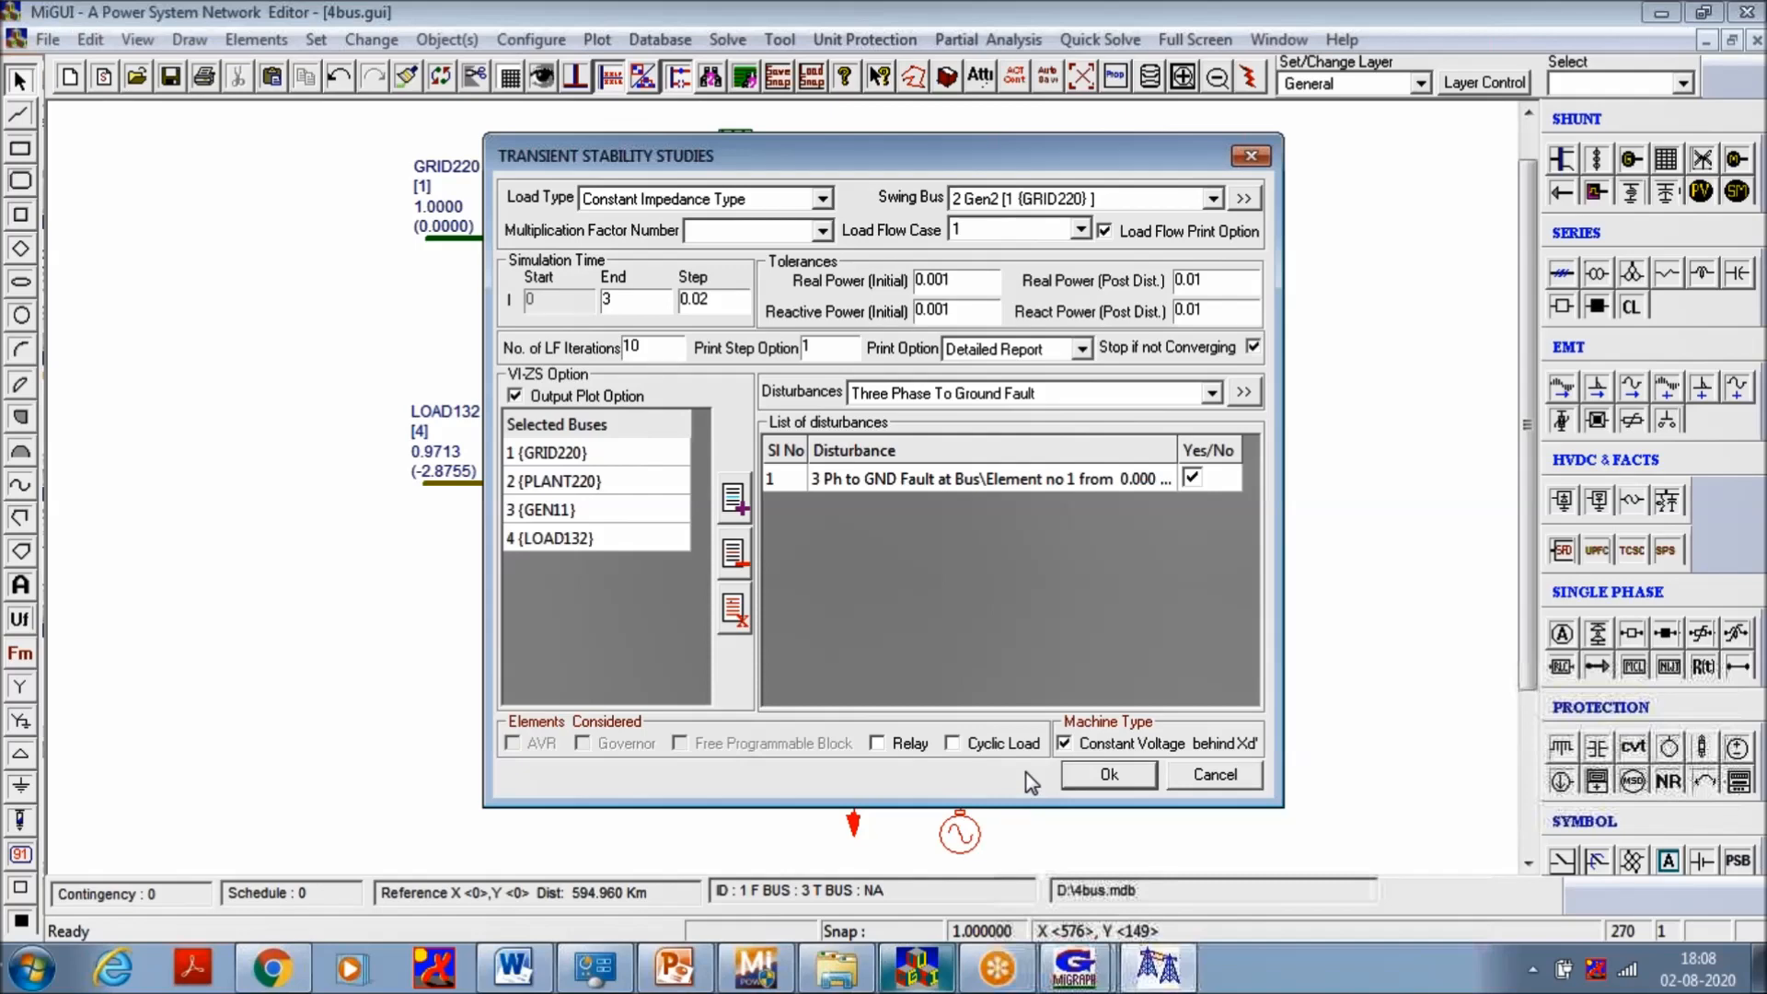
Disable Constant Voltage behind Xd', include AVR and Governor in the study, and execute Case1
click(1064, 744)
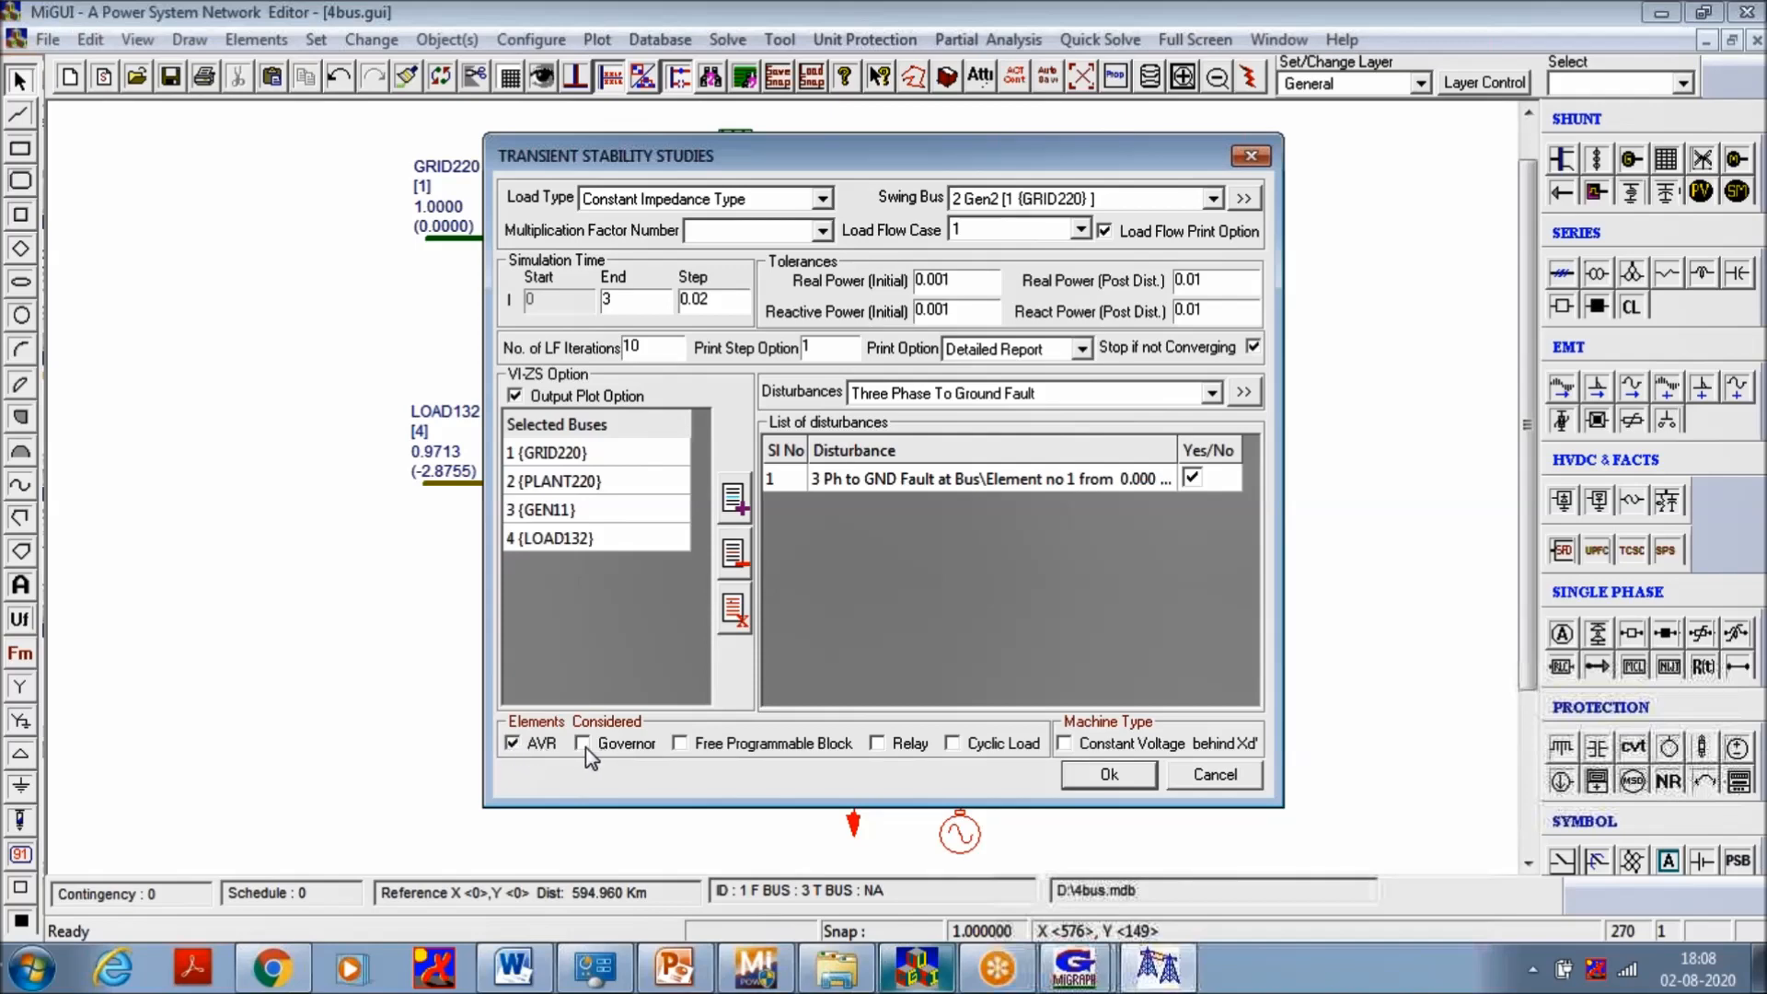
click(1108, 774)
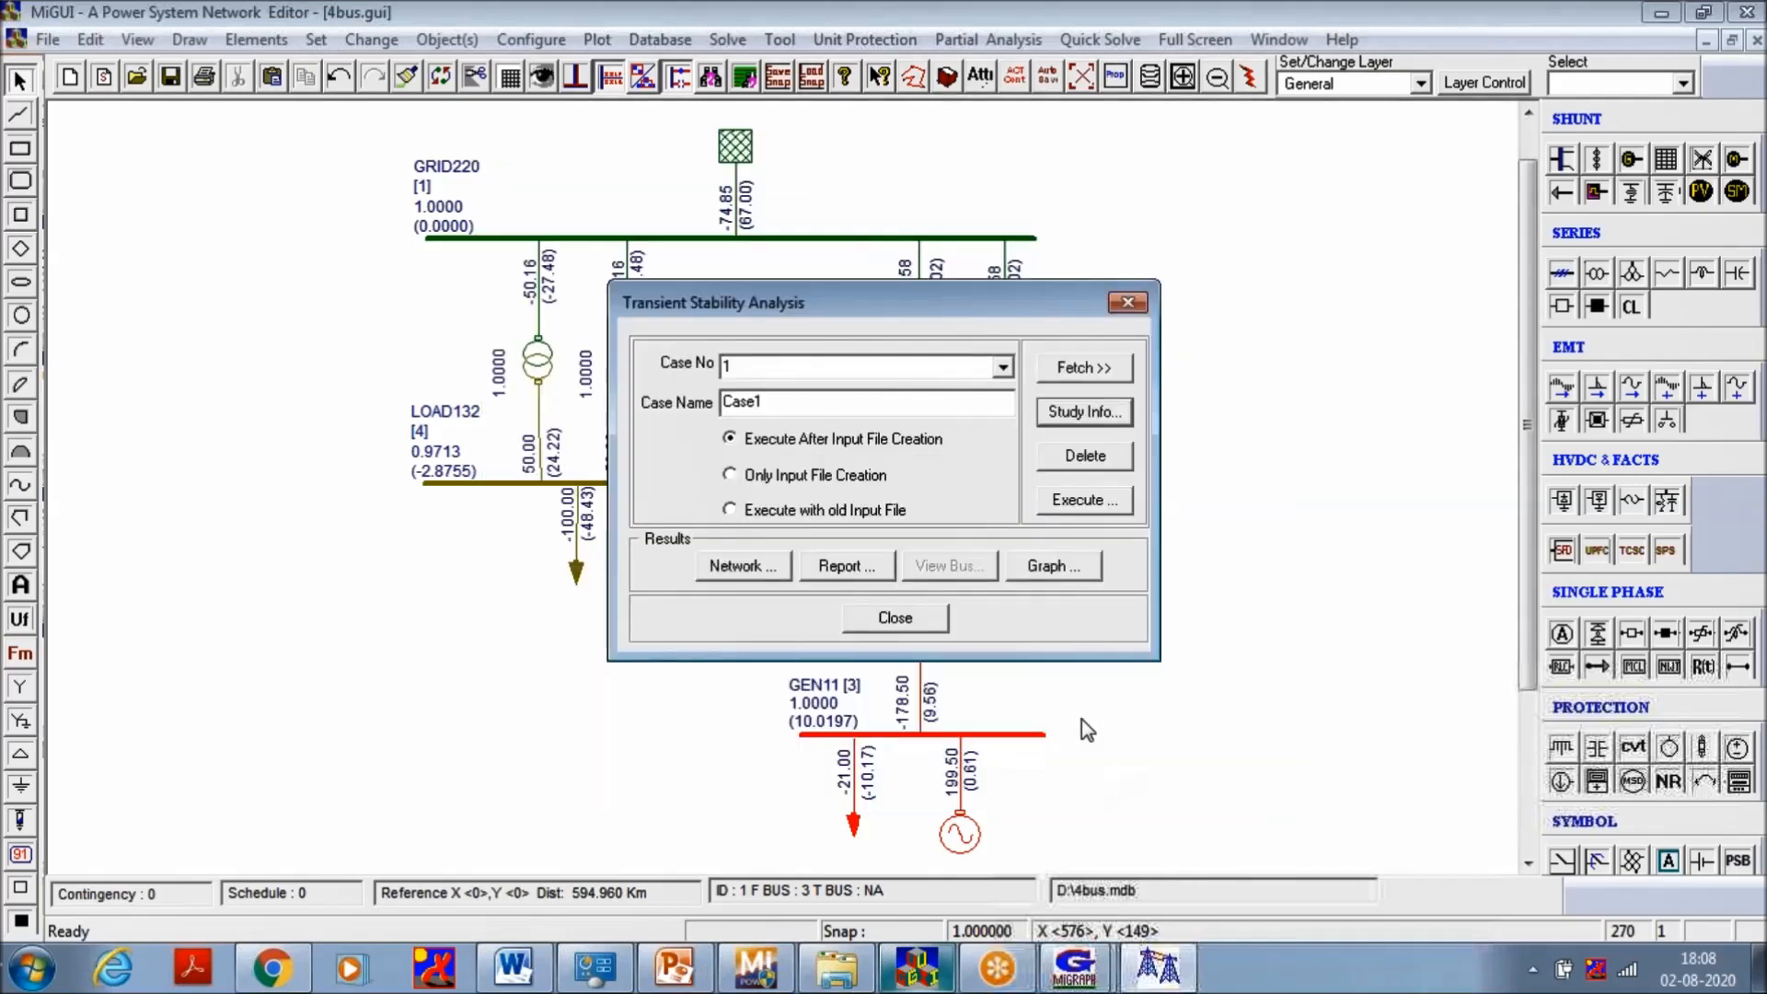
click(1057, 502)
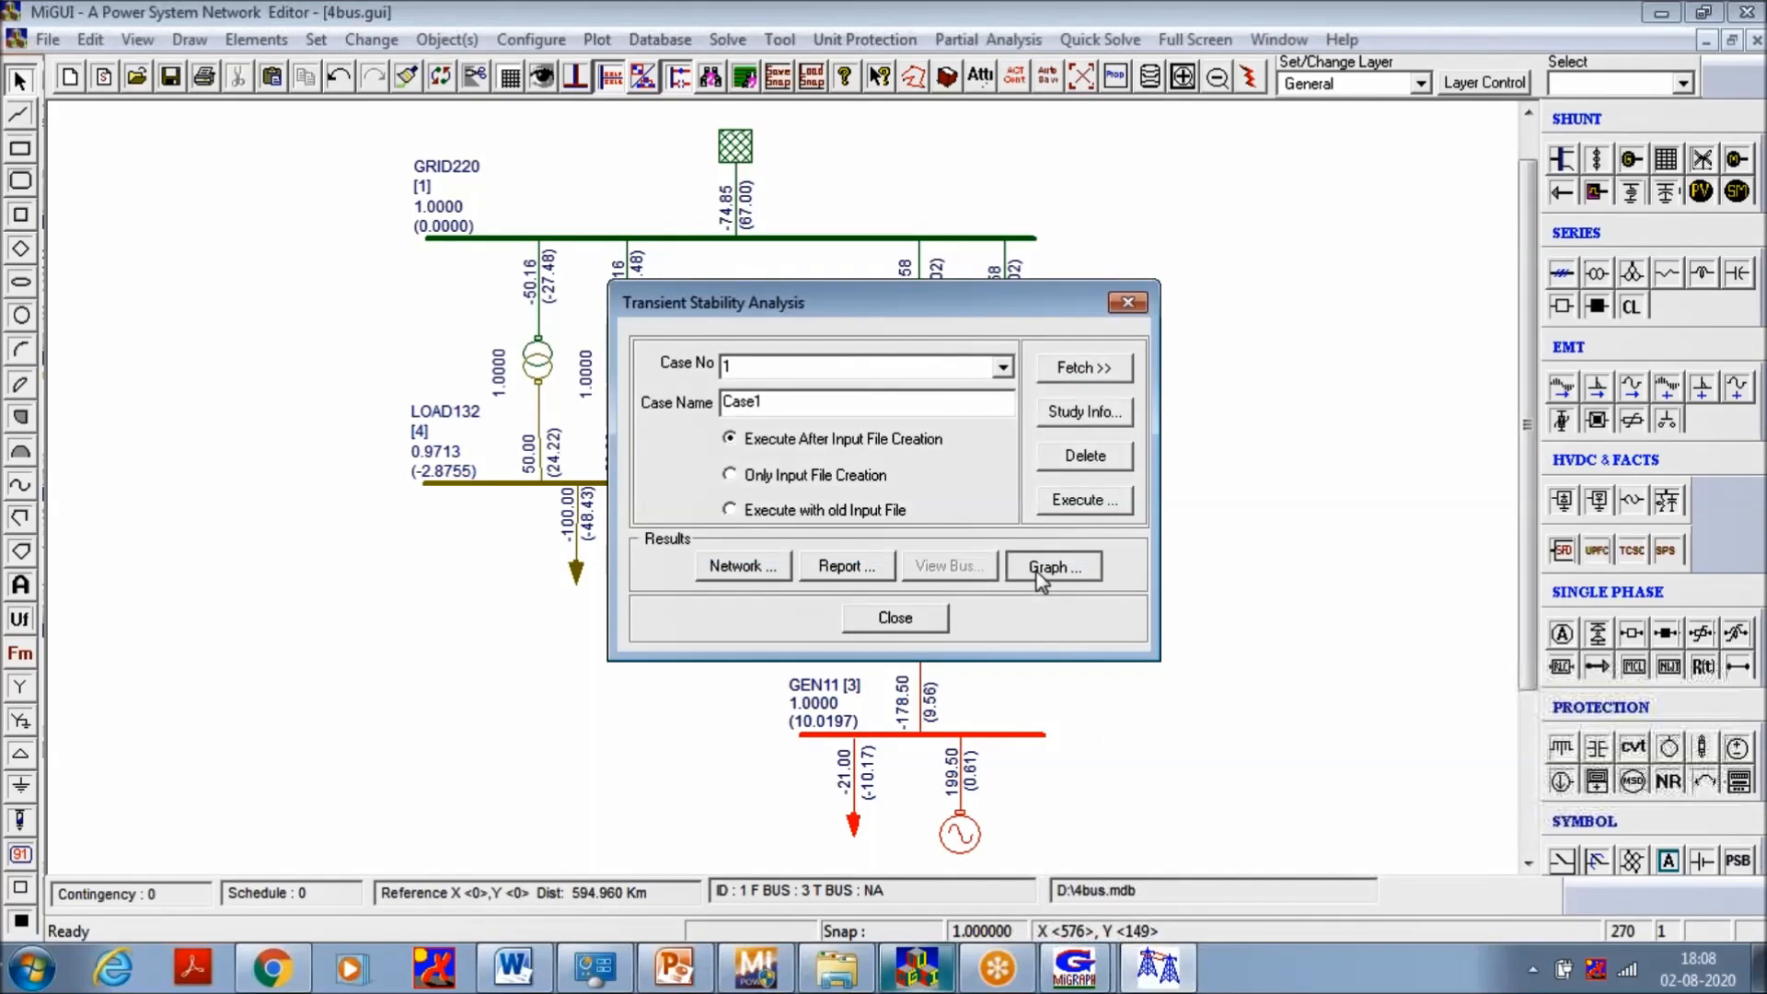
Open the machine result graphs and plot GEN11's terminal voltage, followed by its swing curve, against time
click(1042, 565)
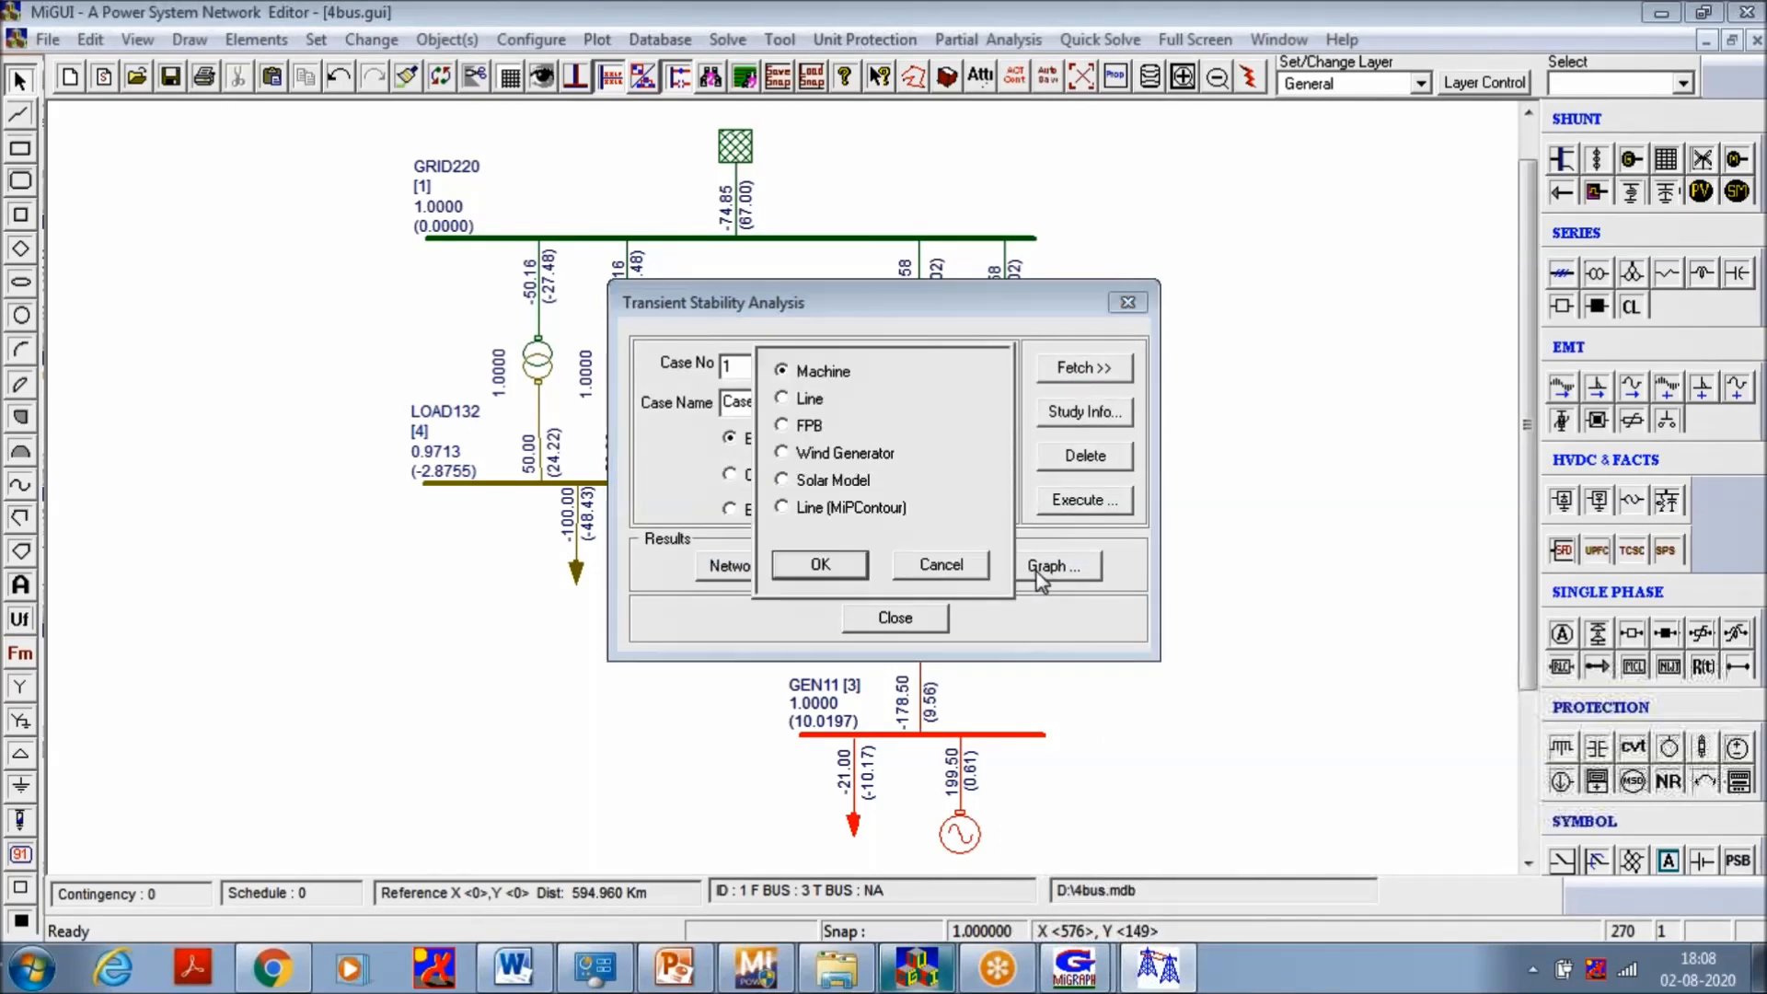
click(835, 573)
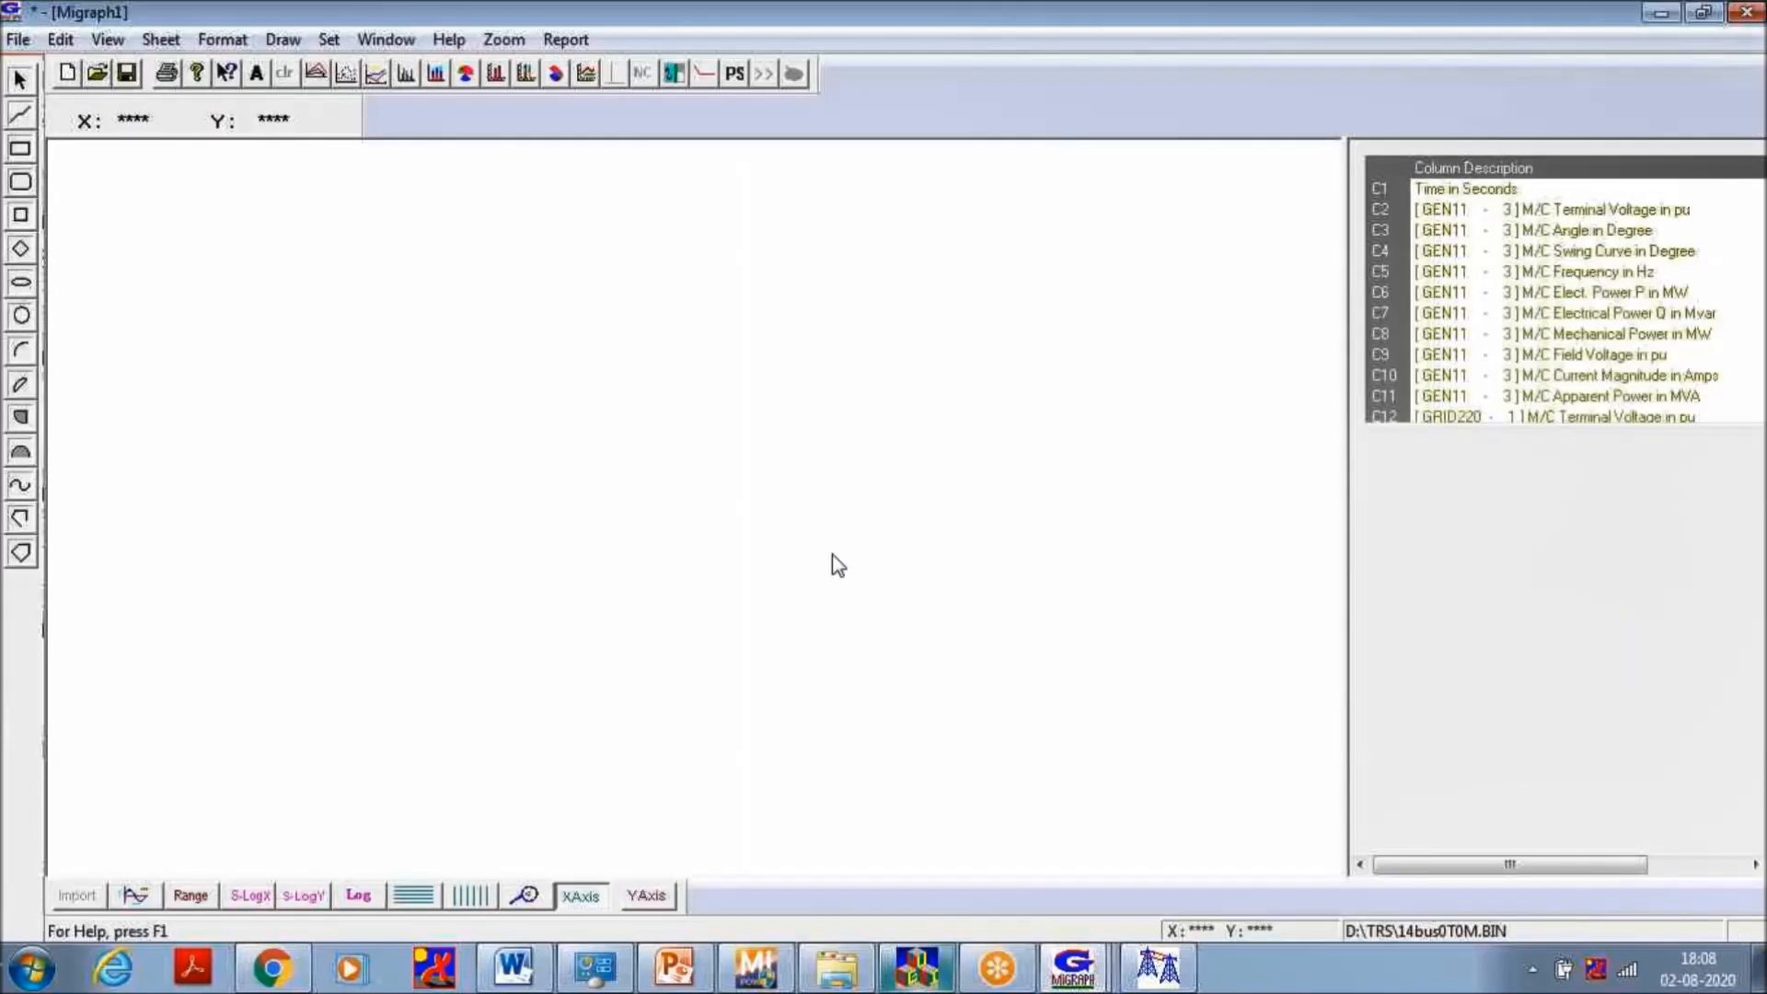
click(1465, 189)
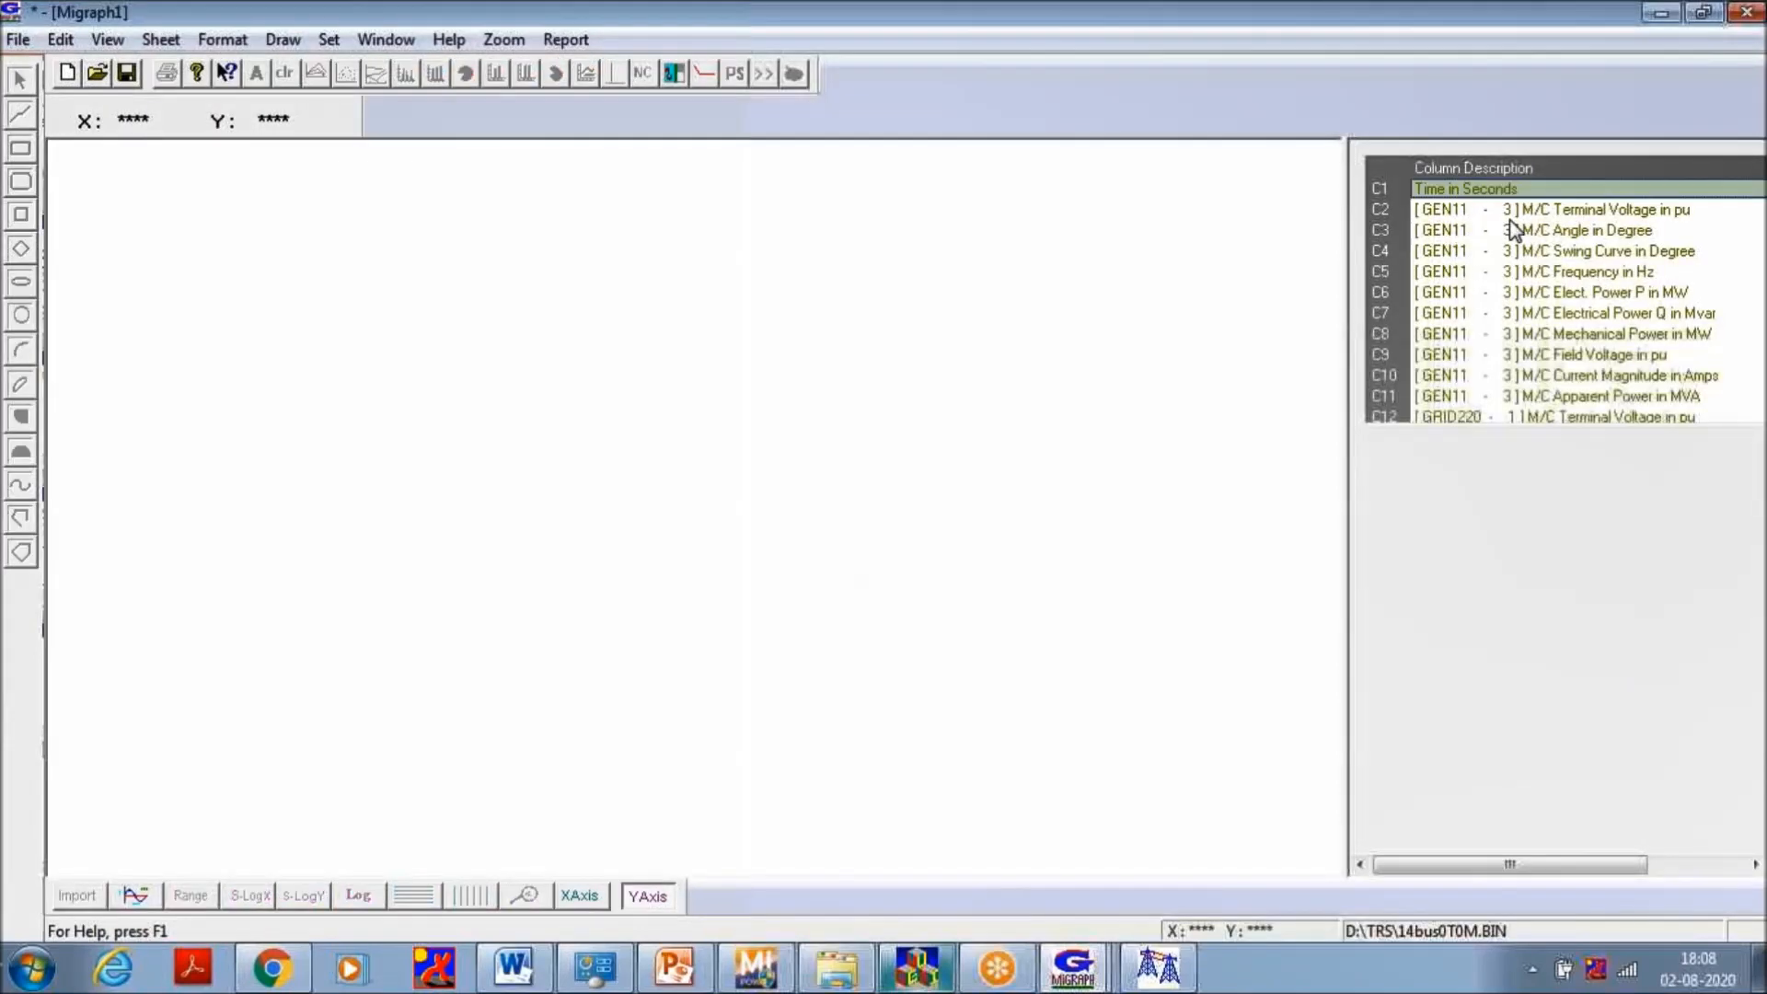
click(1510, 213)
click(153, 903)
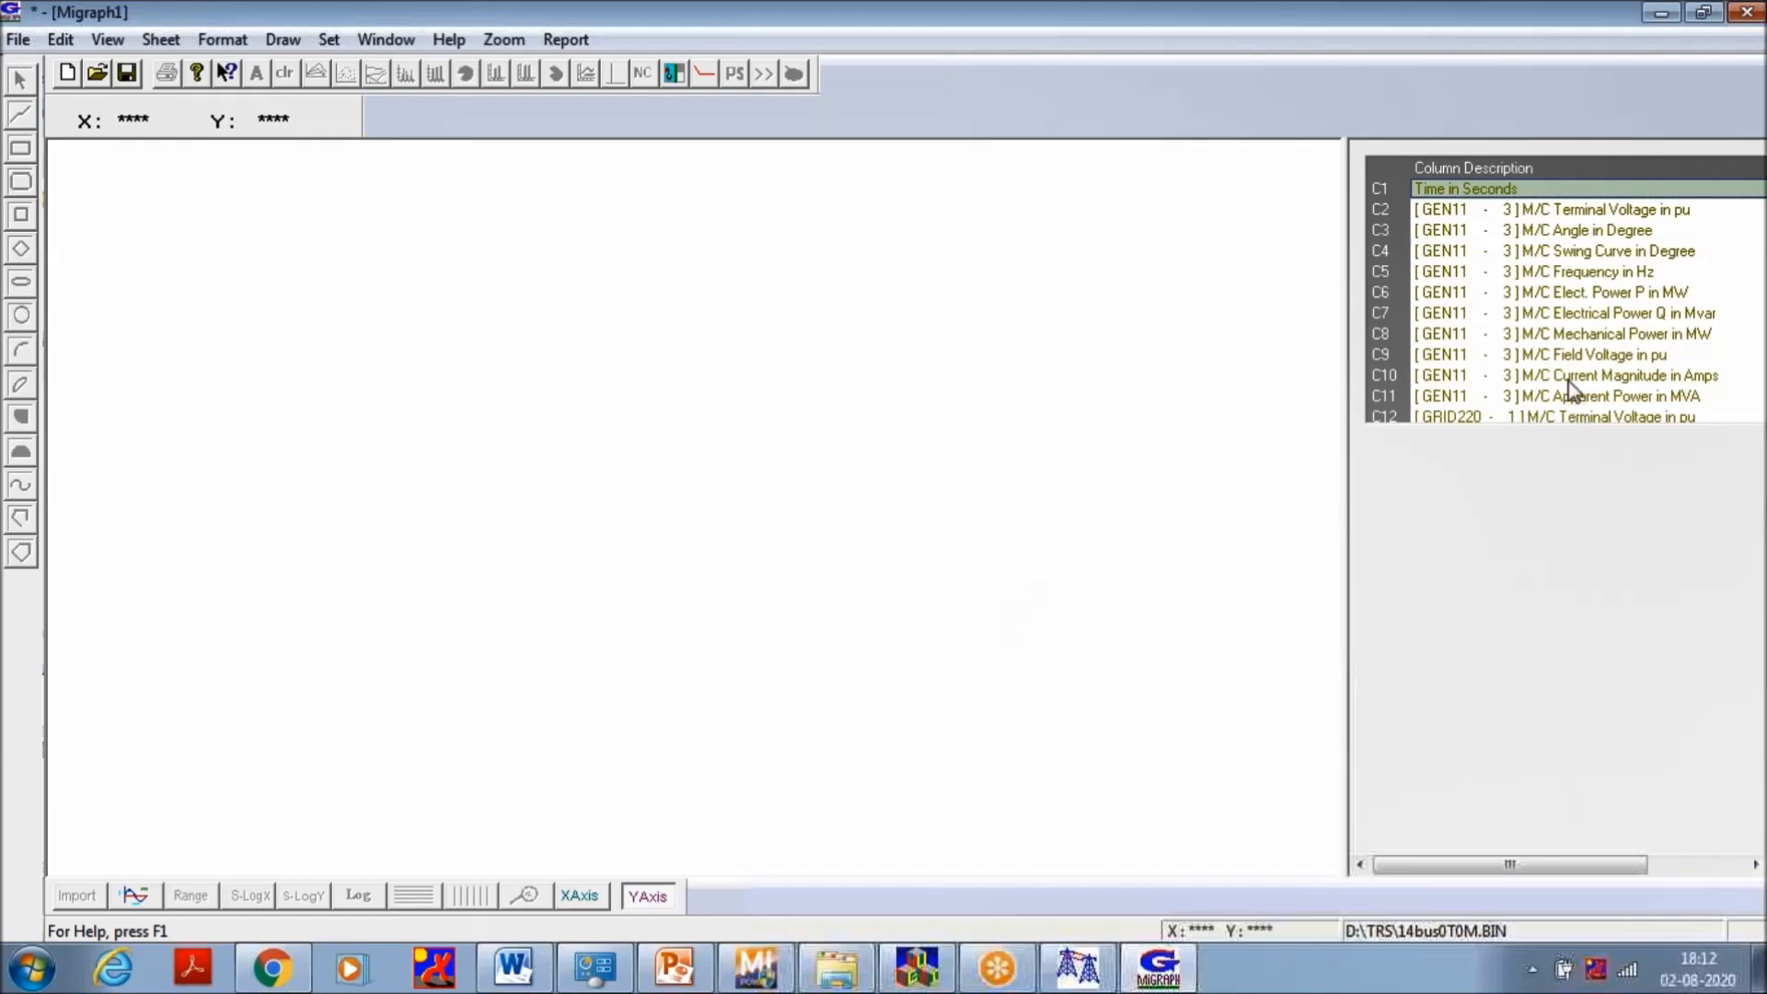
click(1532, 258)
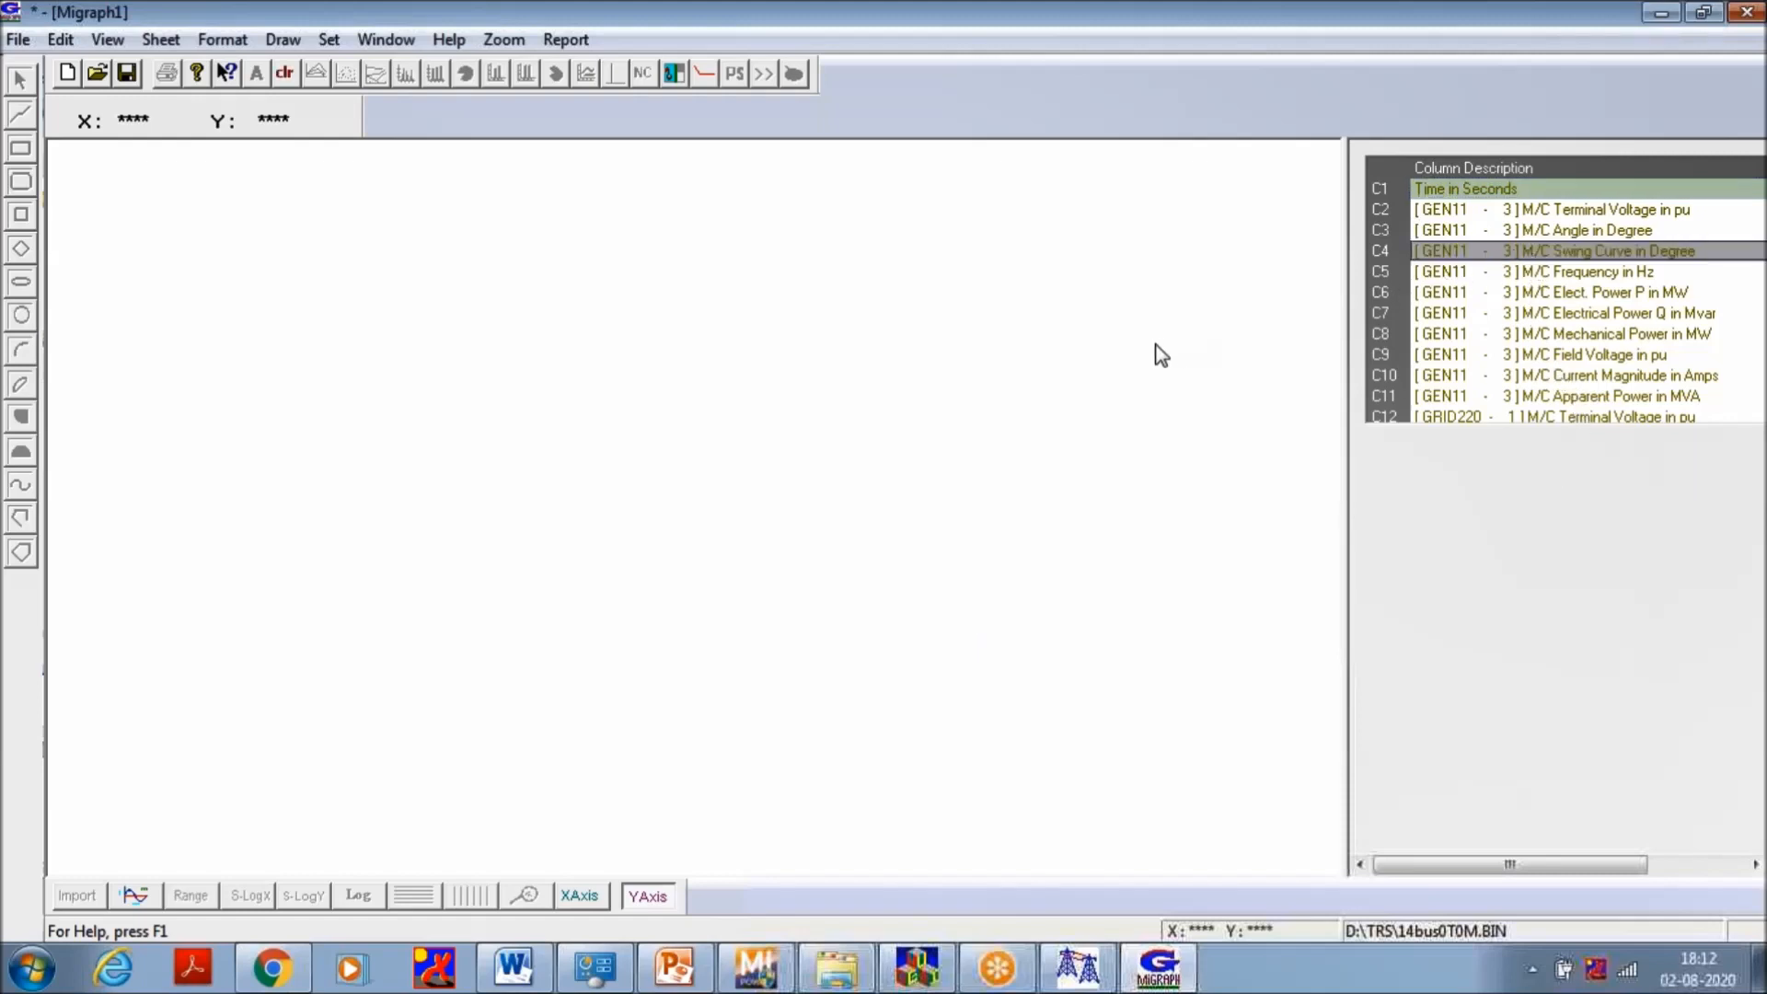
click(134, 898)
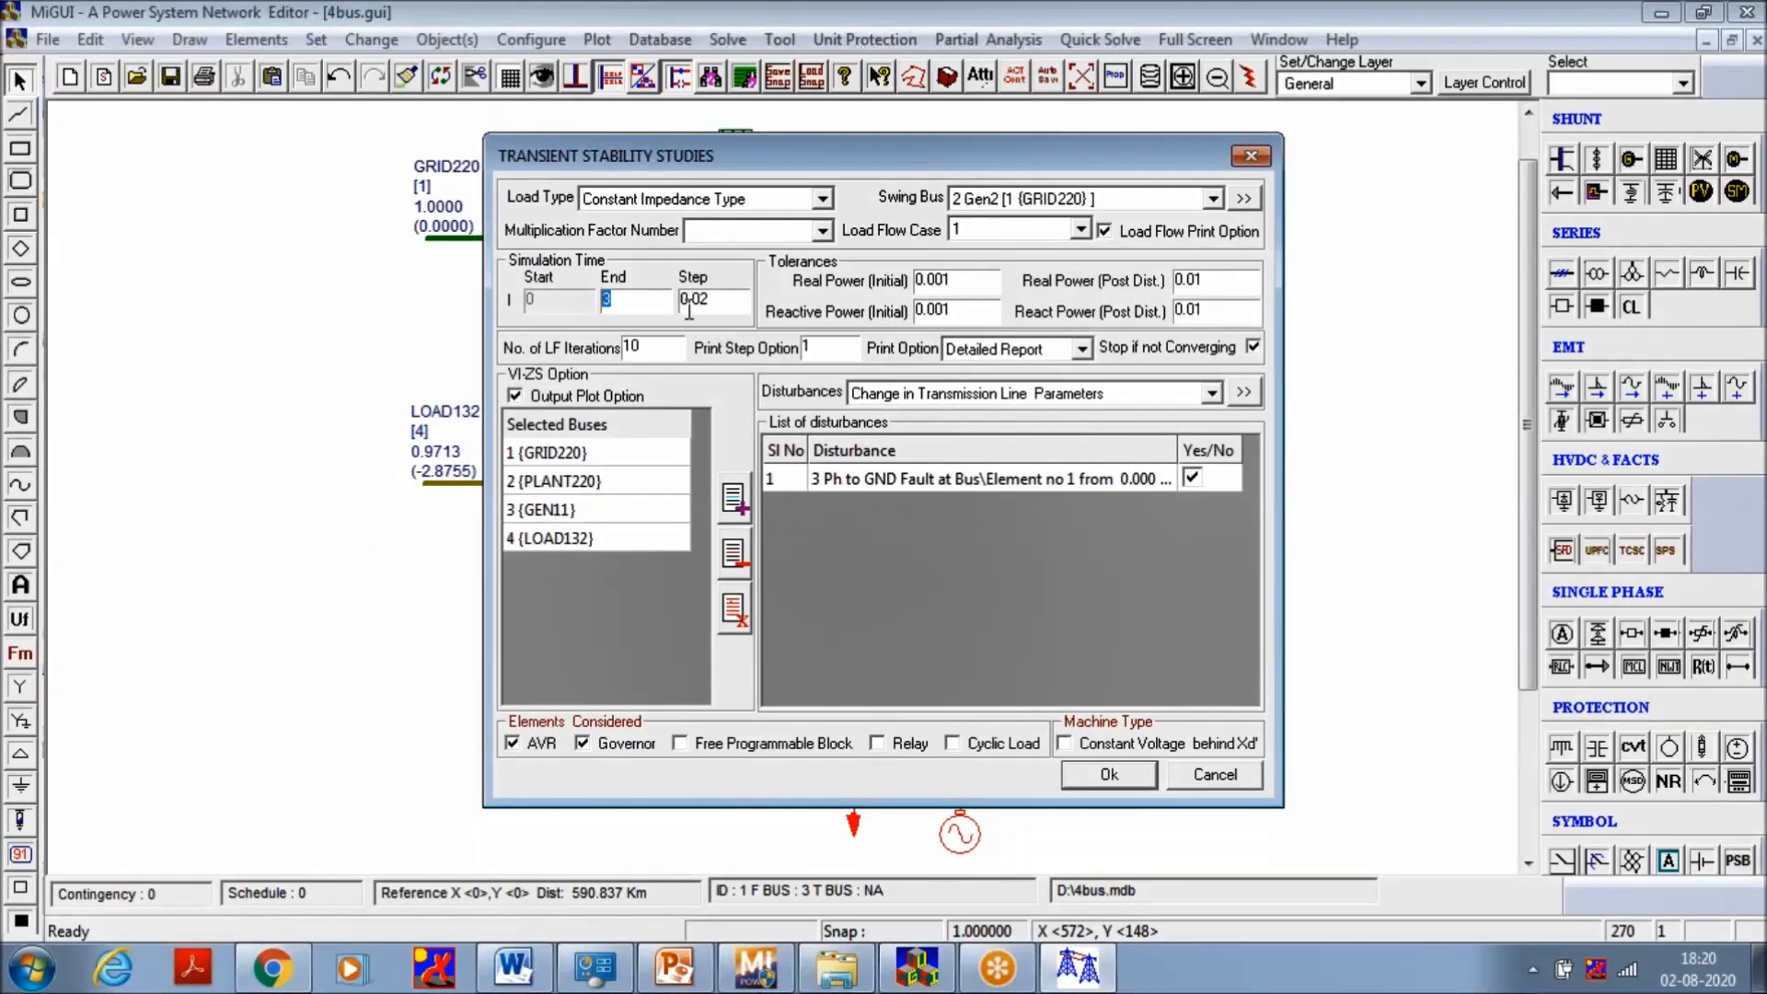
Set the simulation end time to 10 s, accept the study settings and execute the transient stability analysis
text(10)
click(1102, 780)
click(1054, 504)
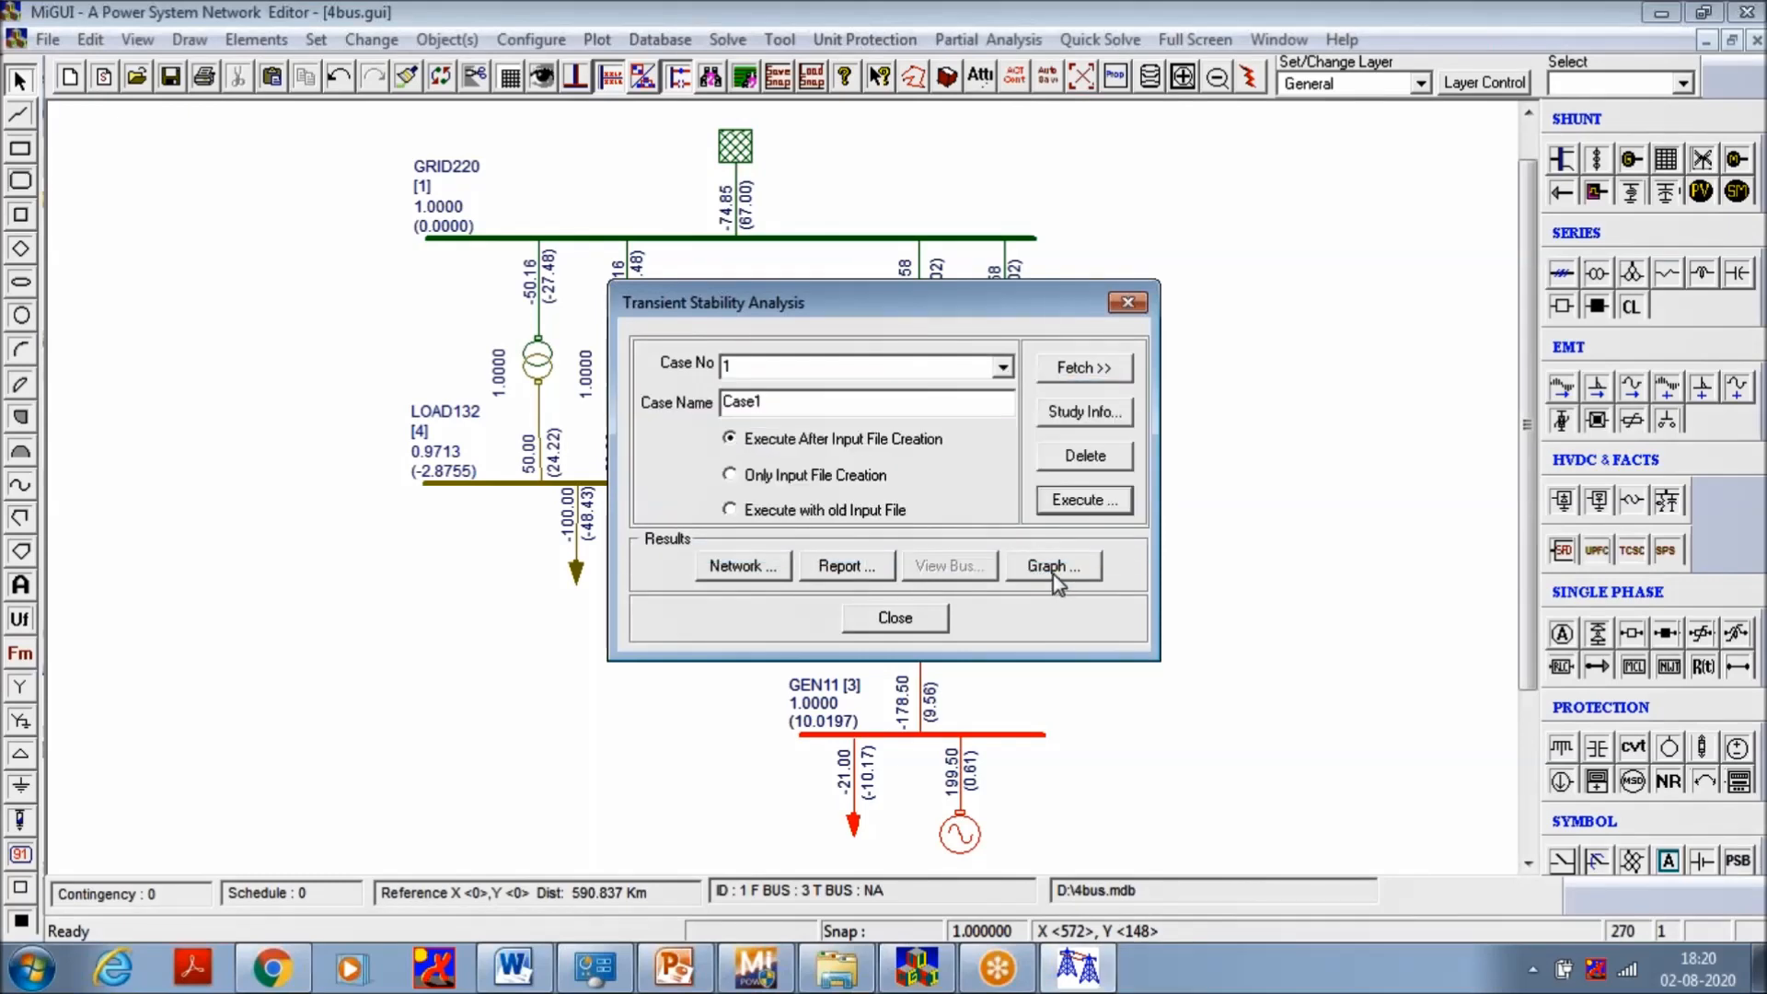
Open the machine result graphs of the rerun and plot GEN11's terminal voltage against time
click(1052, 569)
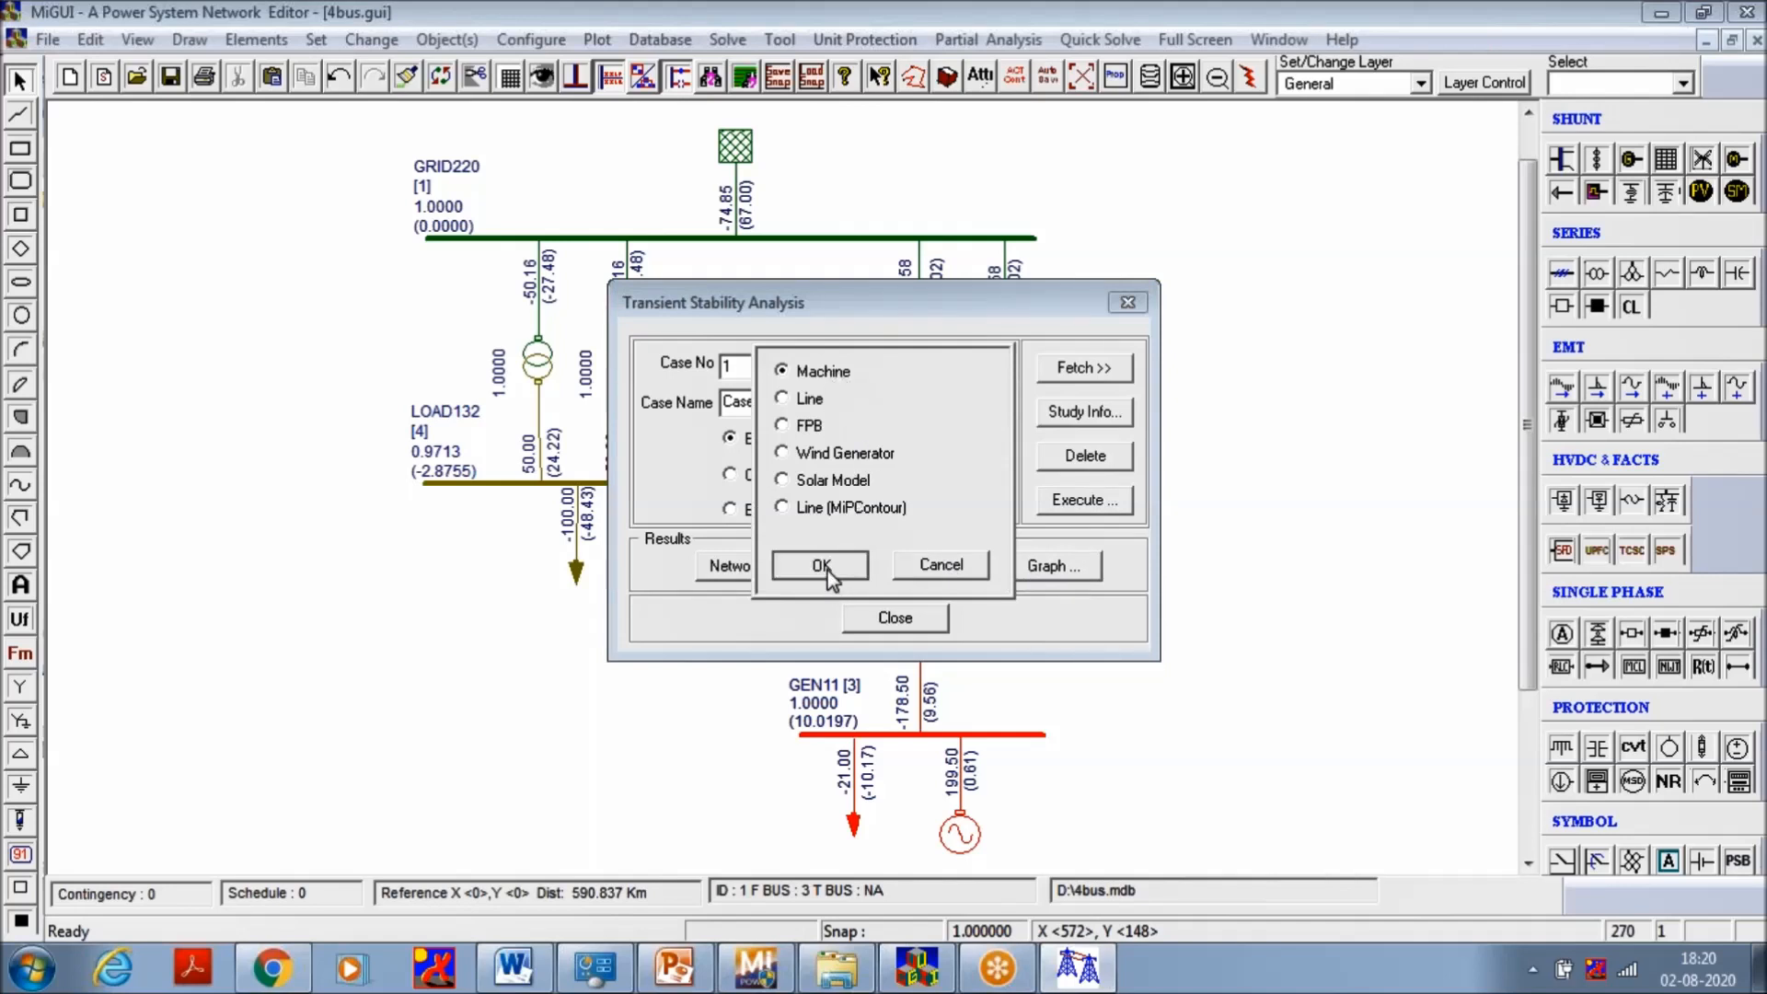
click(825, 567)
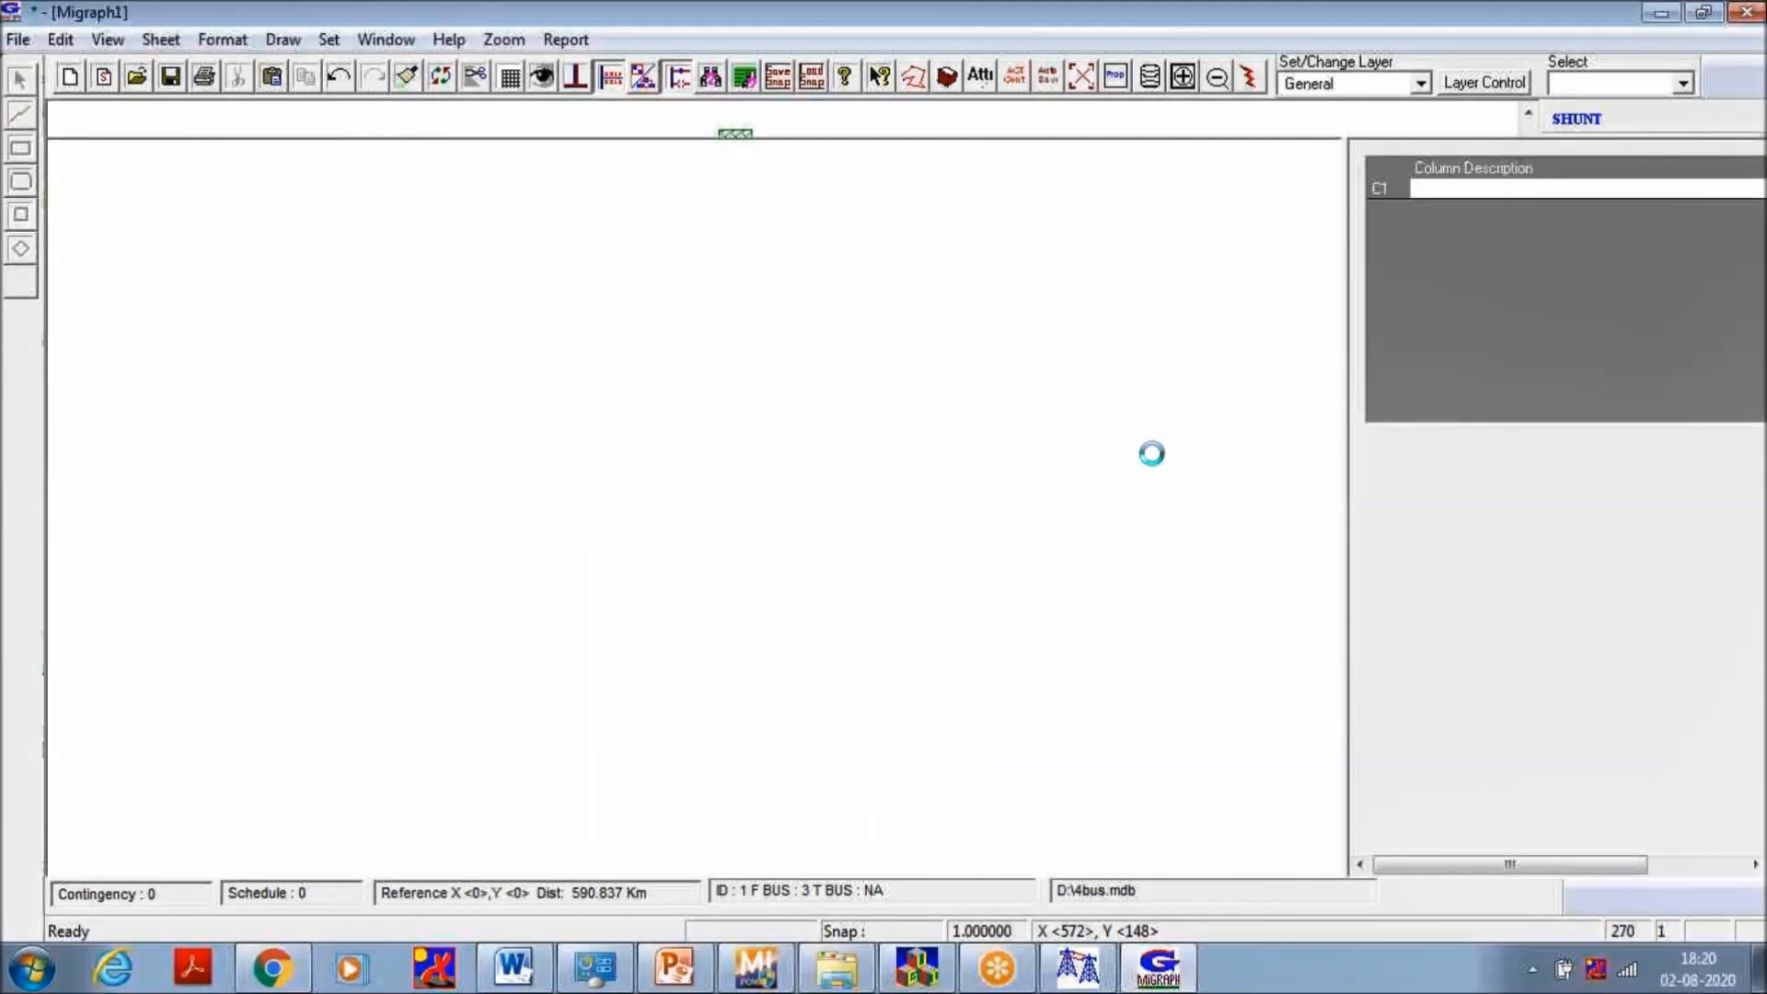
click(1445, 211)
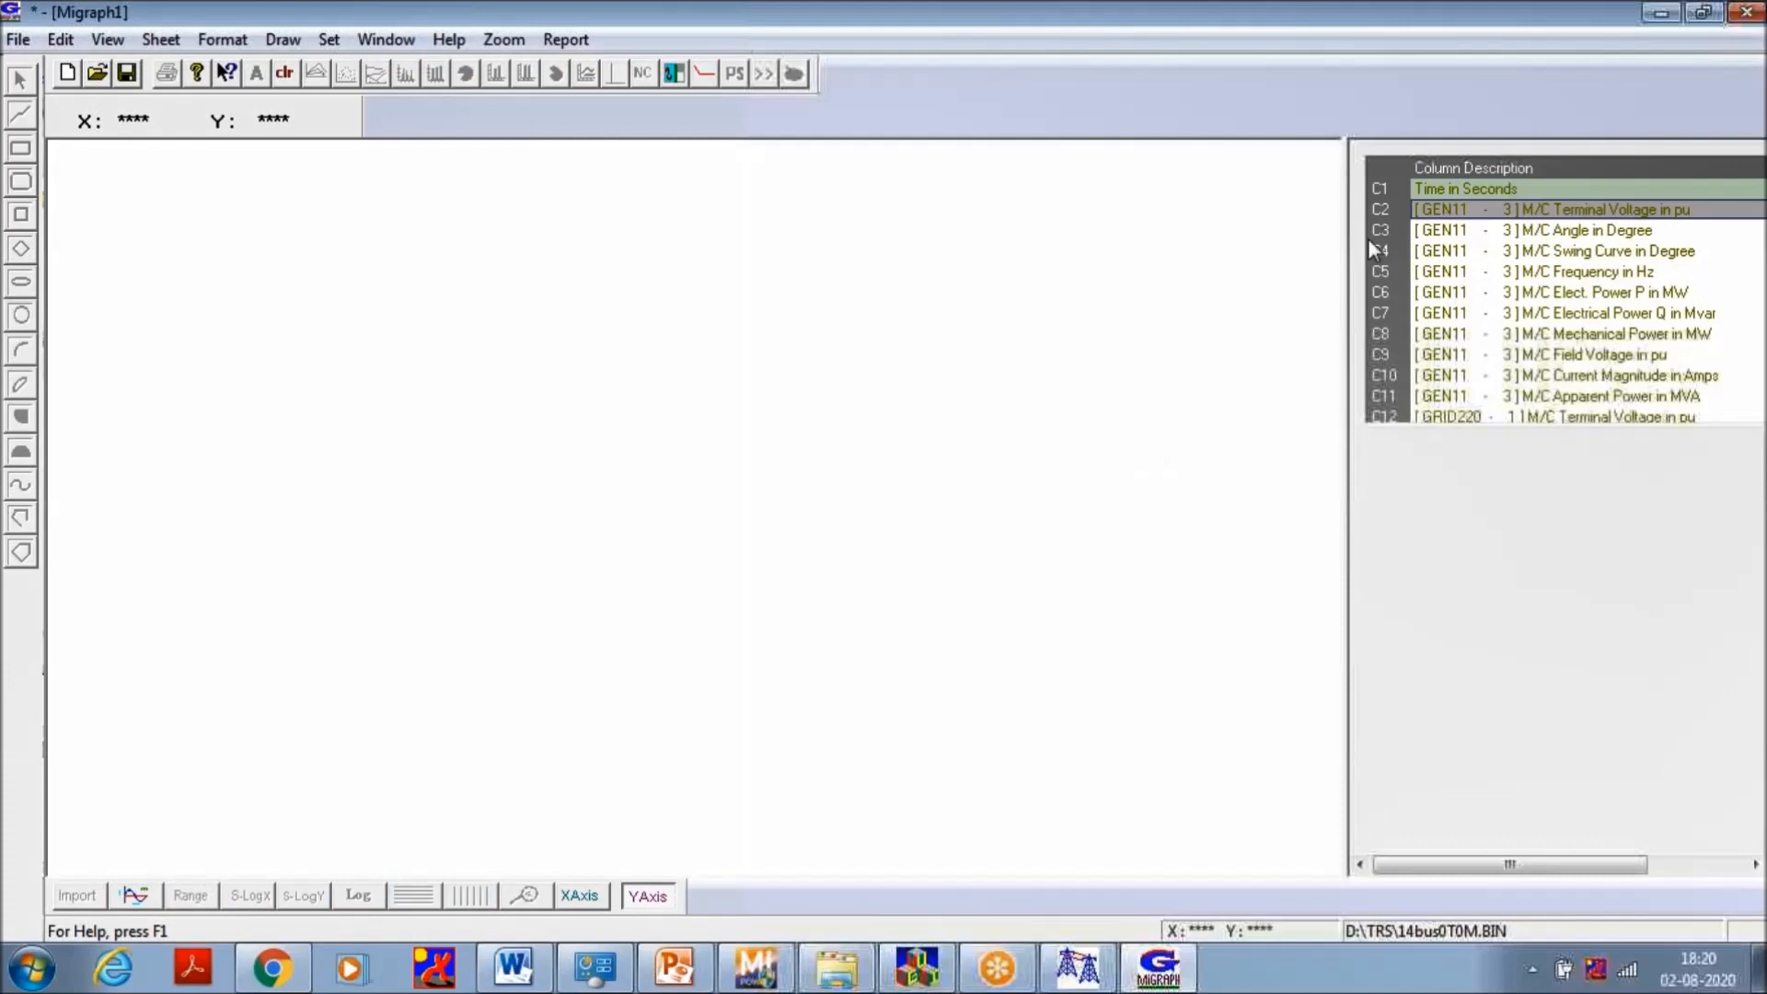
click(139, 905)
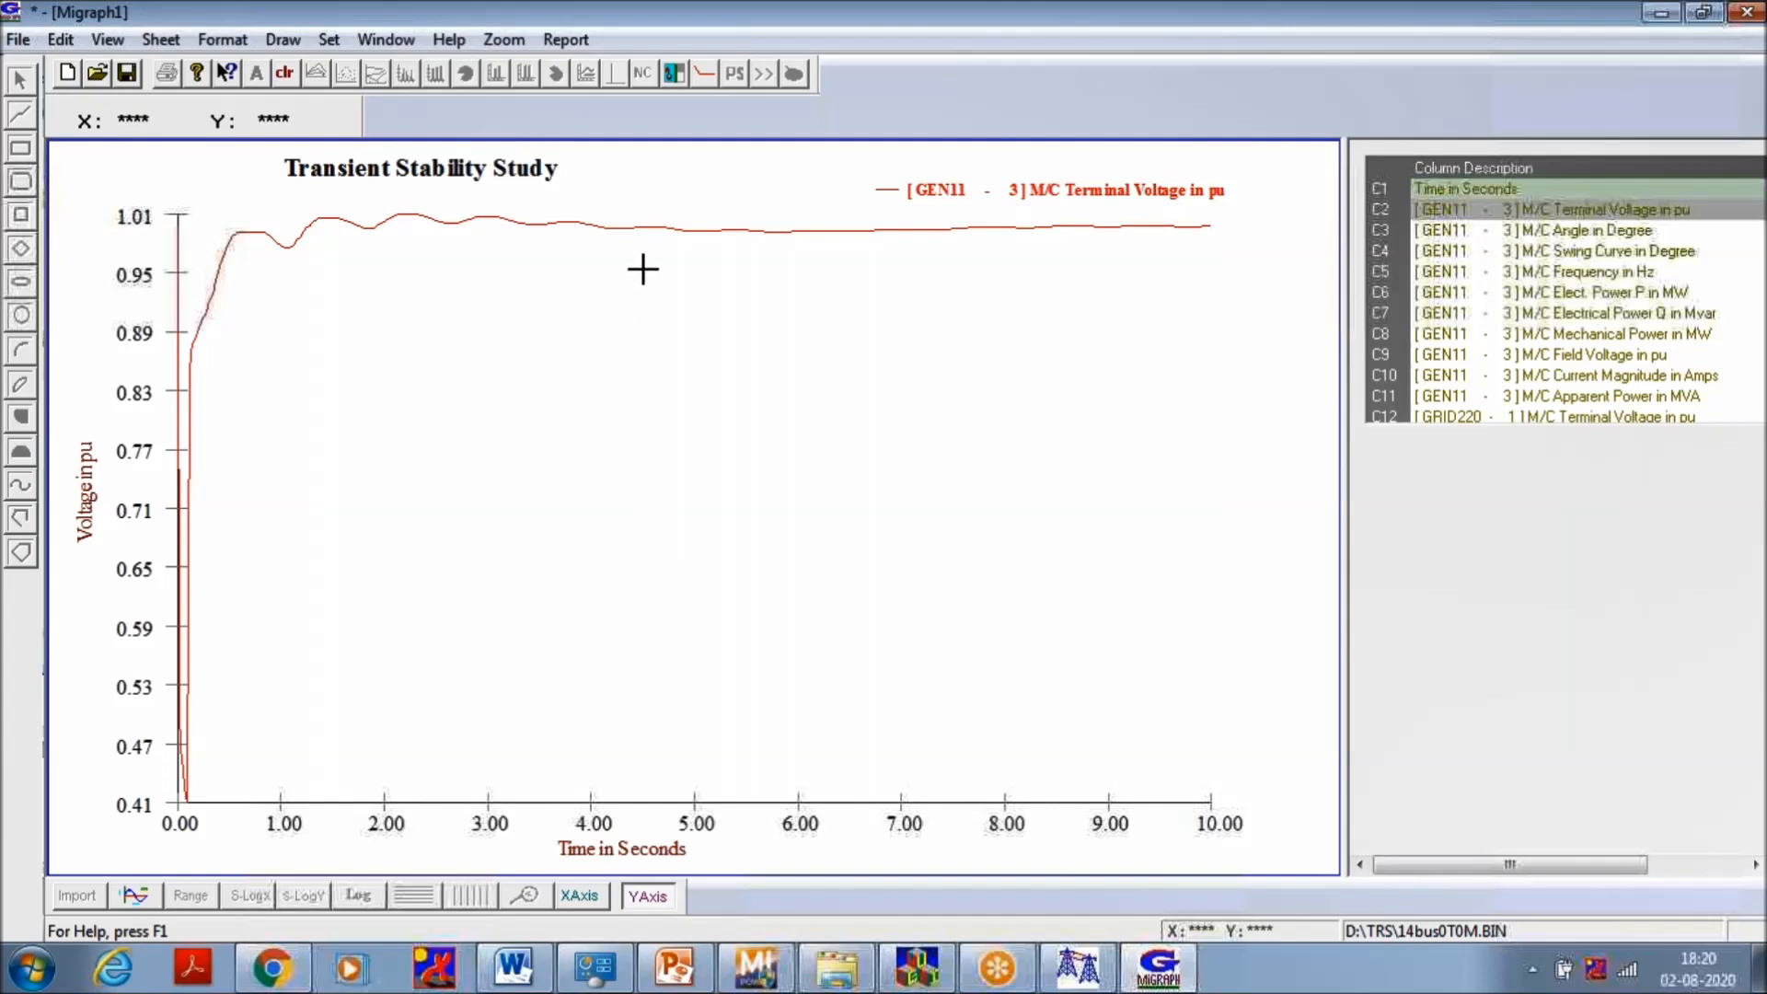
Replace the terminal voltage selection with GEN11's frequency in Hz and plot it against time
click(1553, 215)
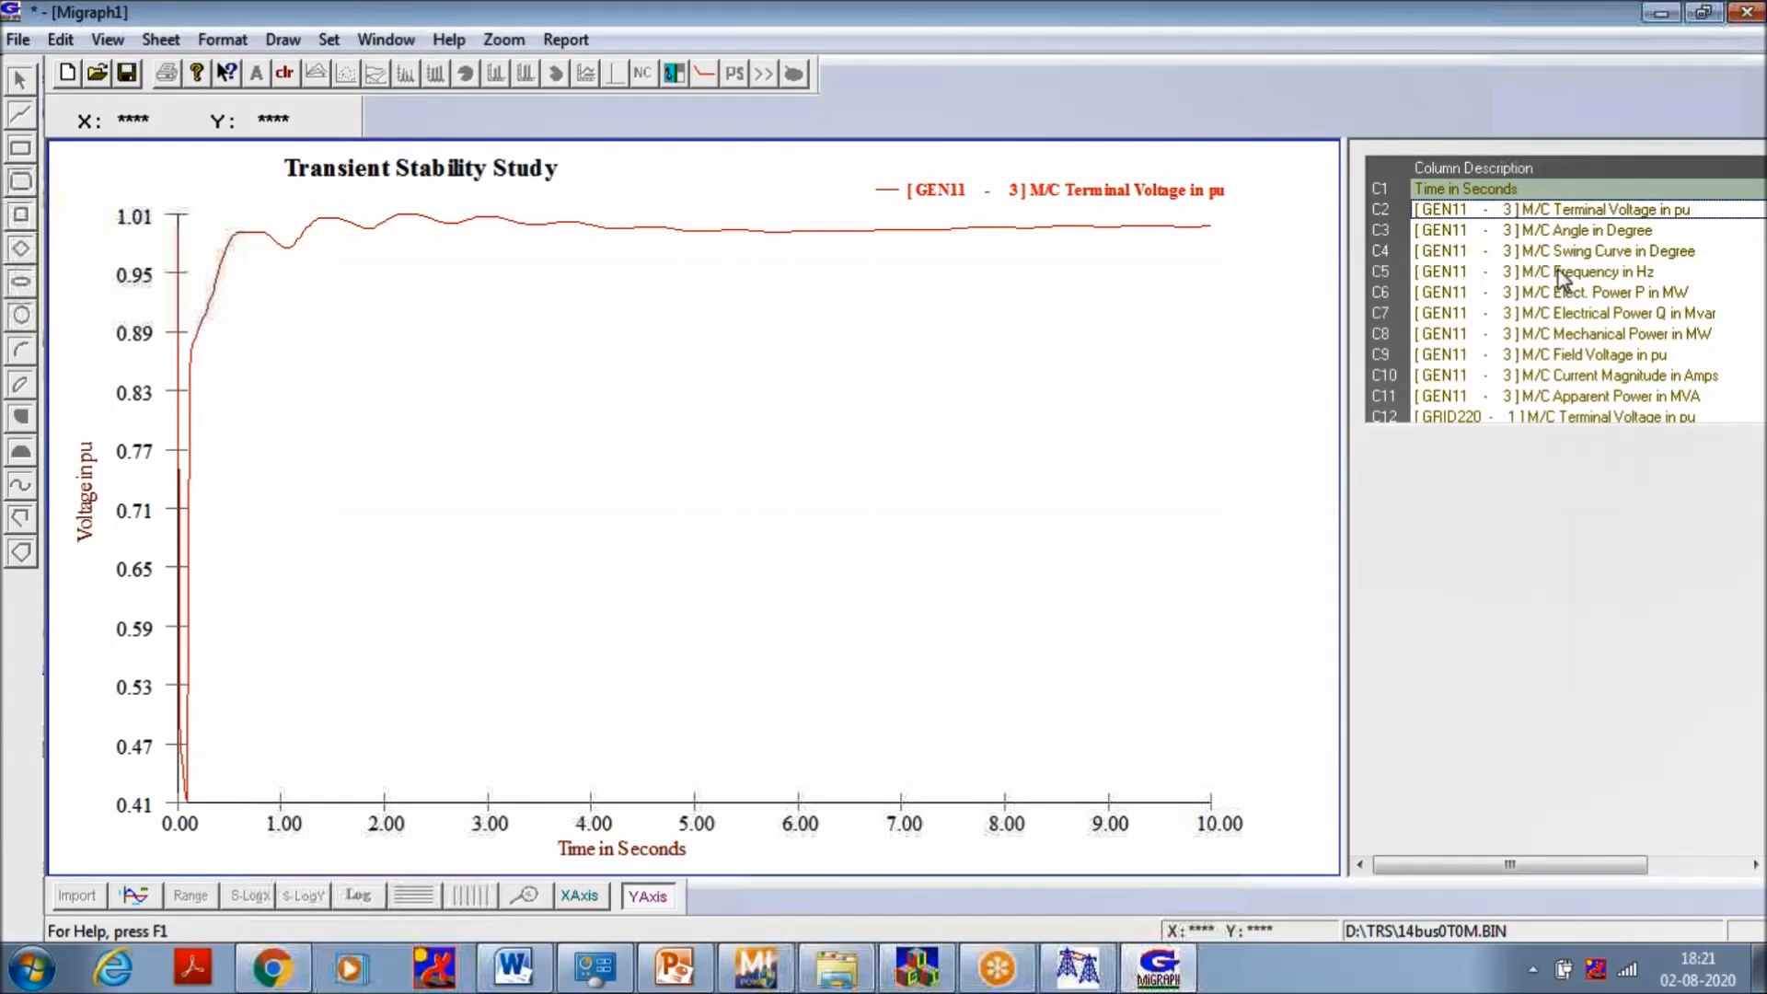
click(1548, 273)
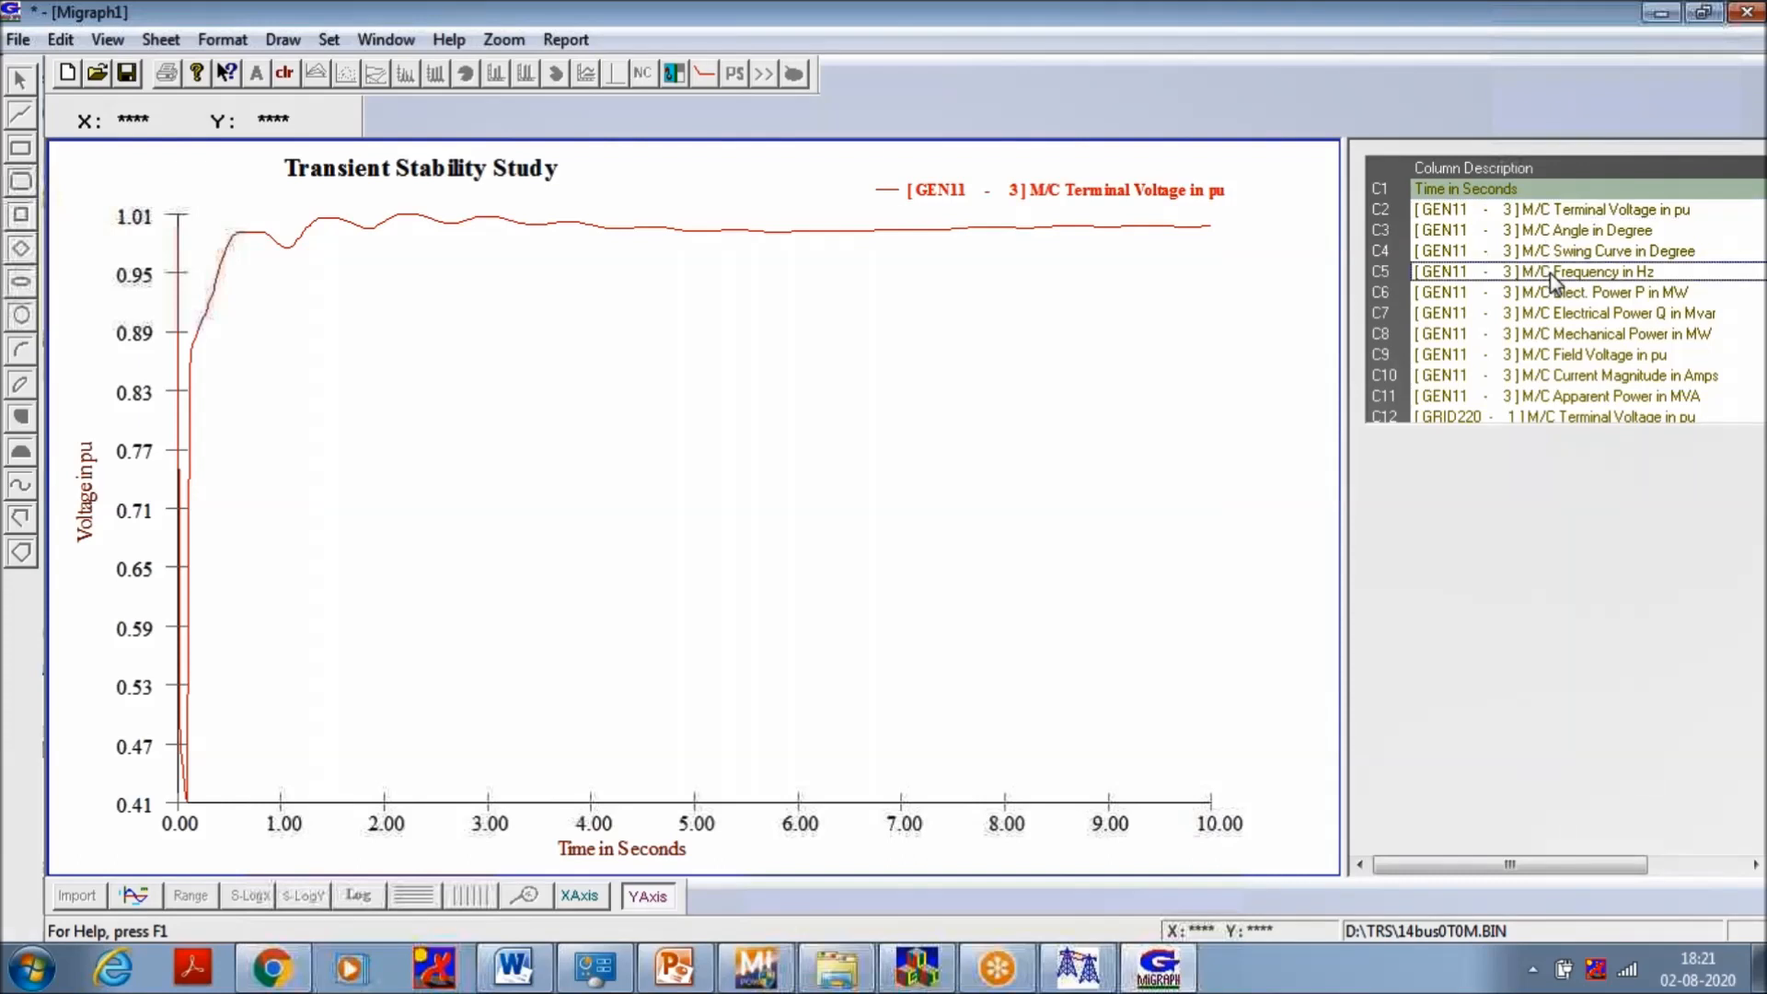
click(135, 895)
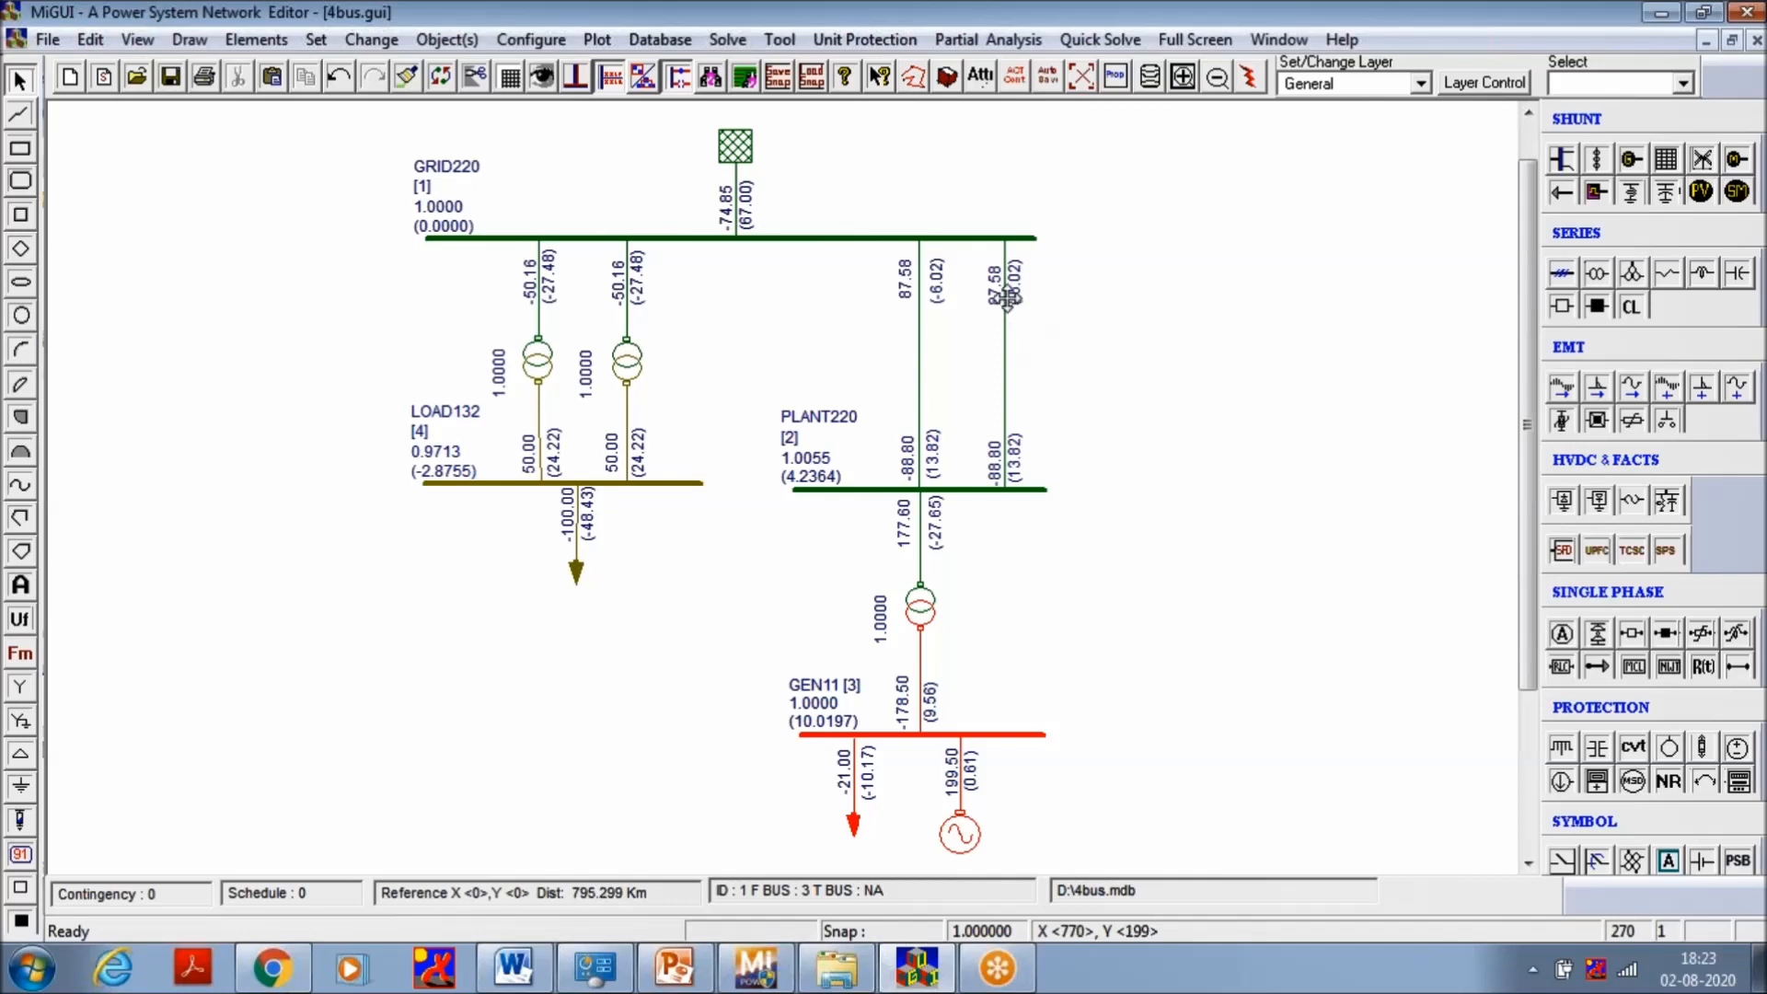
Reopen Case1's transient stability study information and start a Change in Transmission Line Parameters disturbance
click(727, 39)
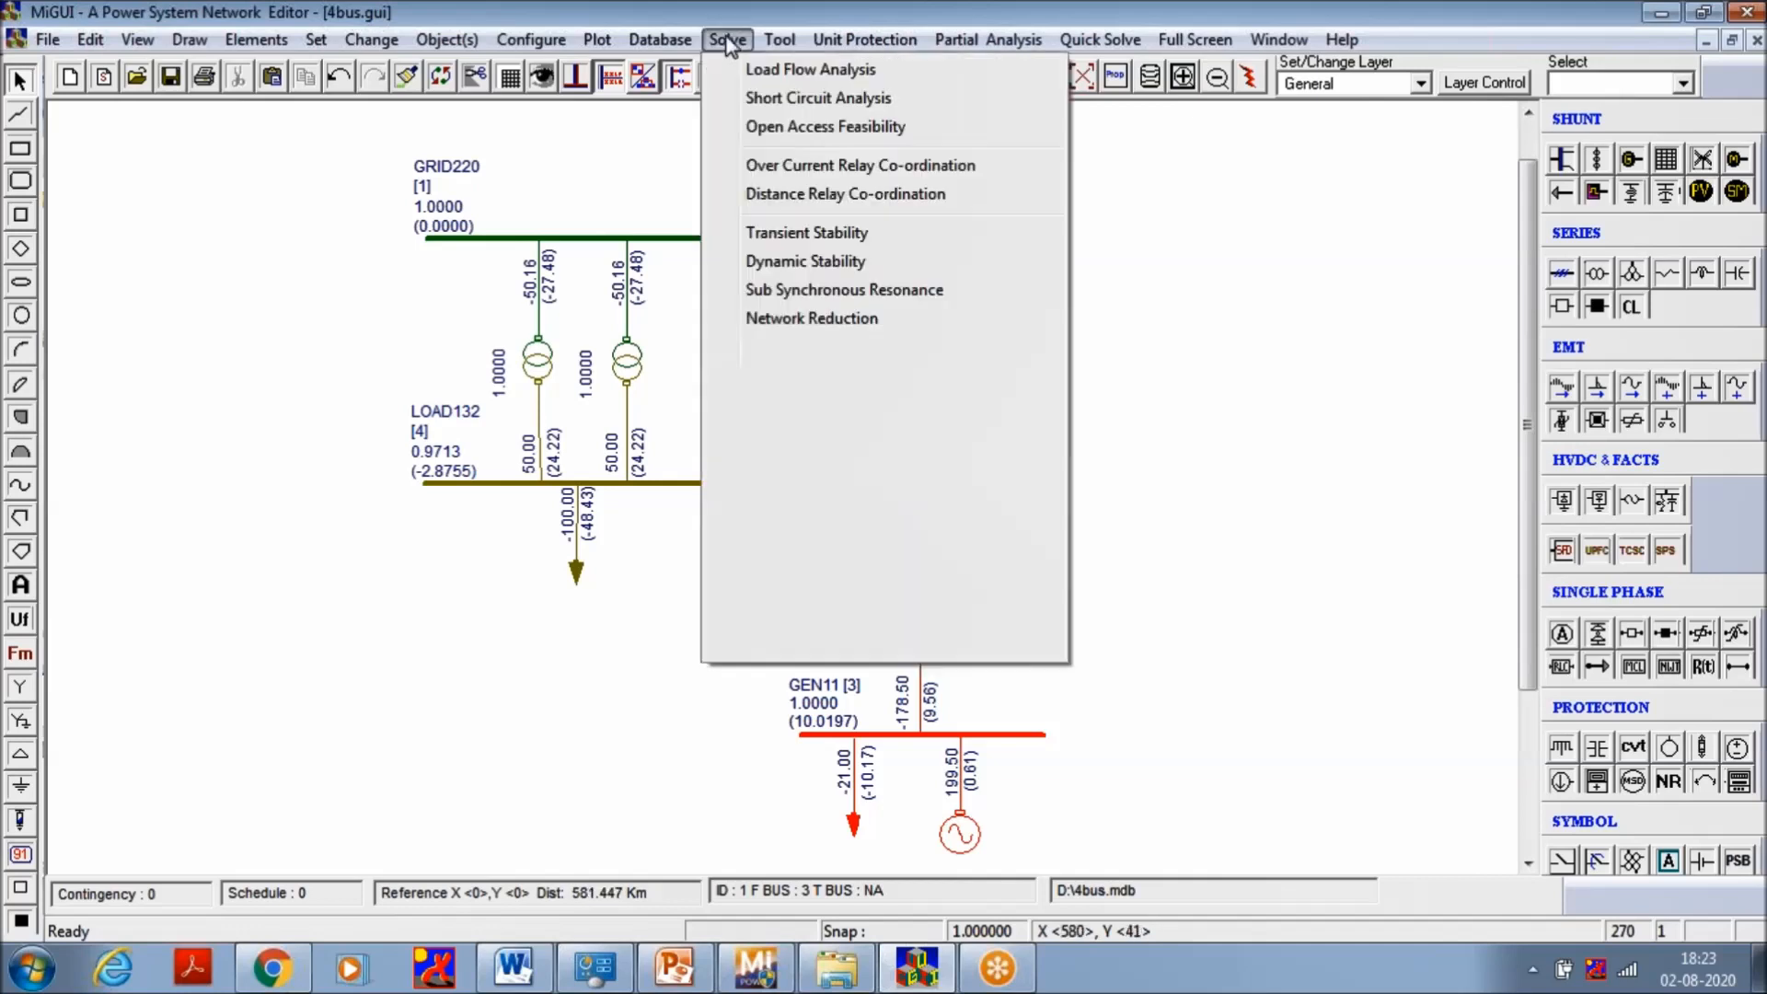
click(801, 232)
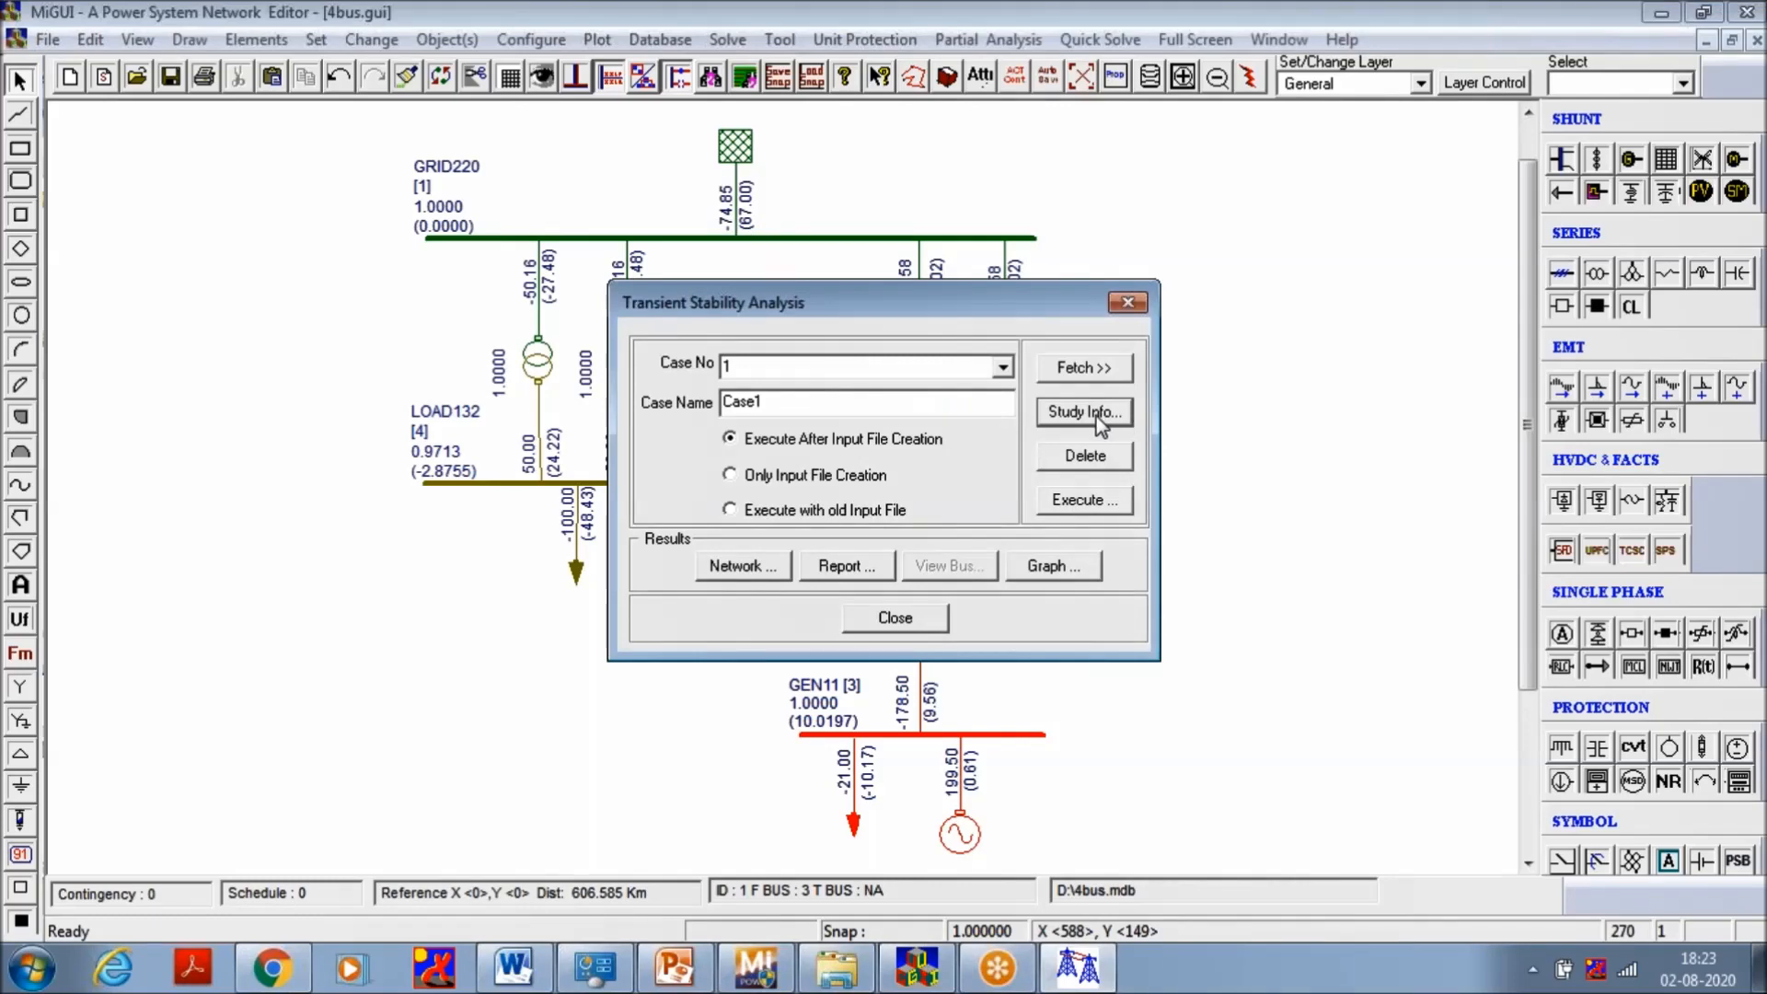
click(1096, 415)
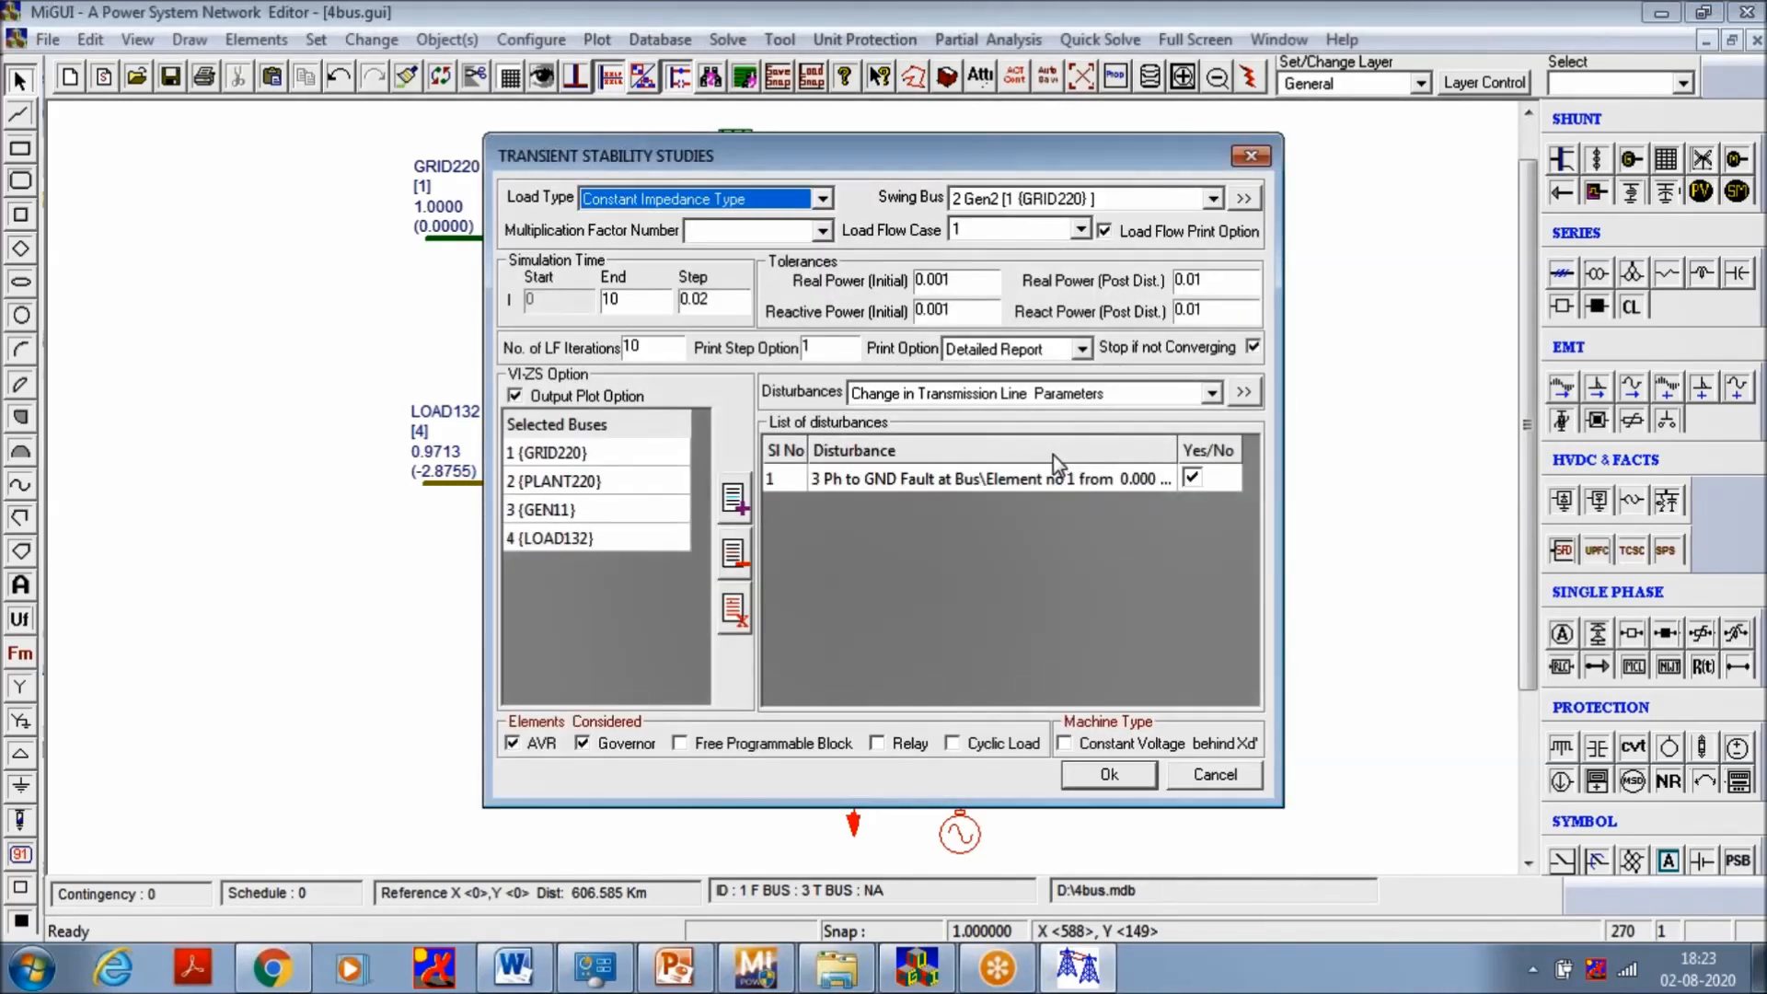
click(1182, 396)
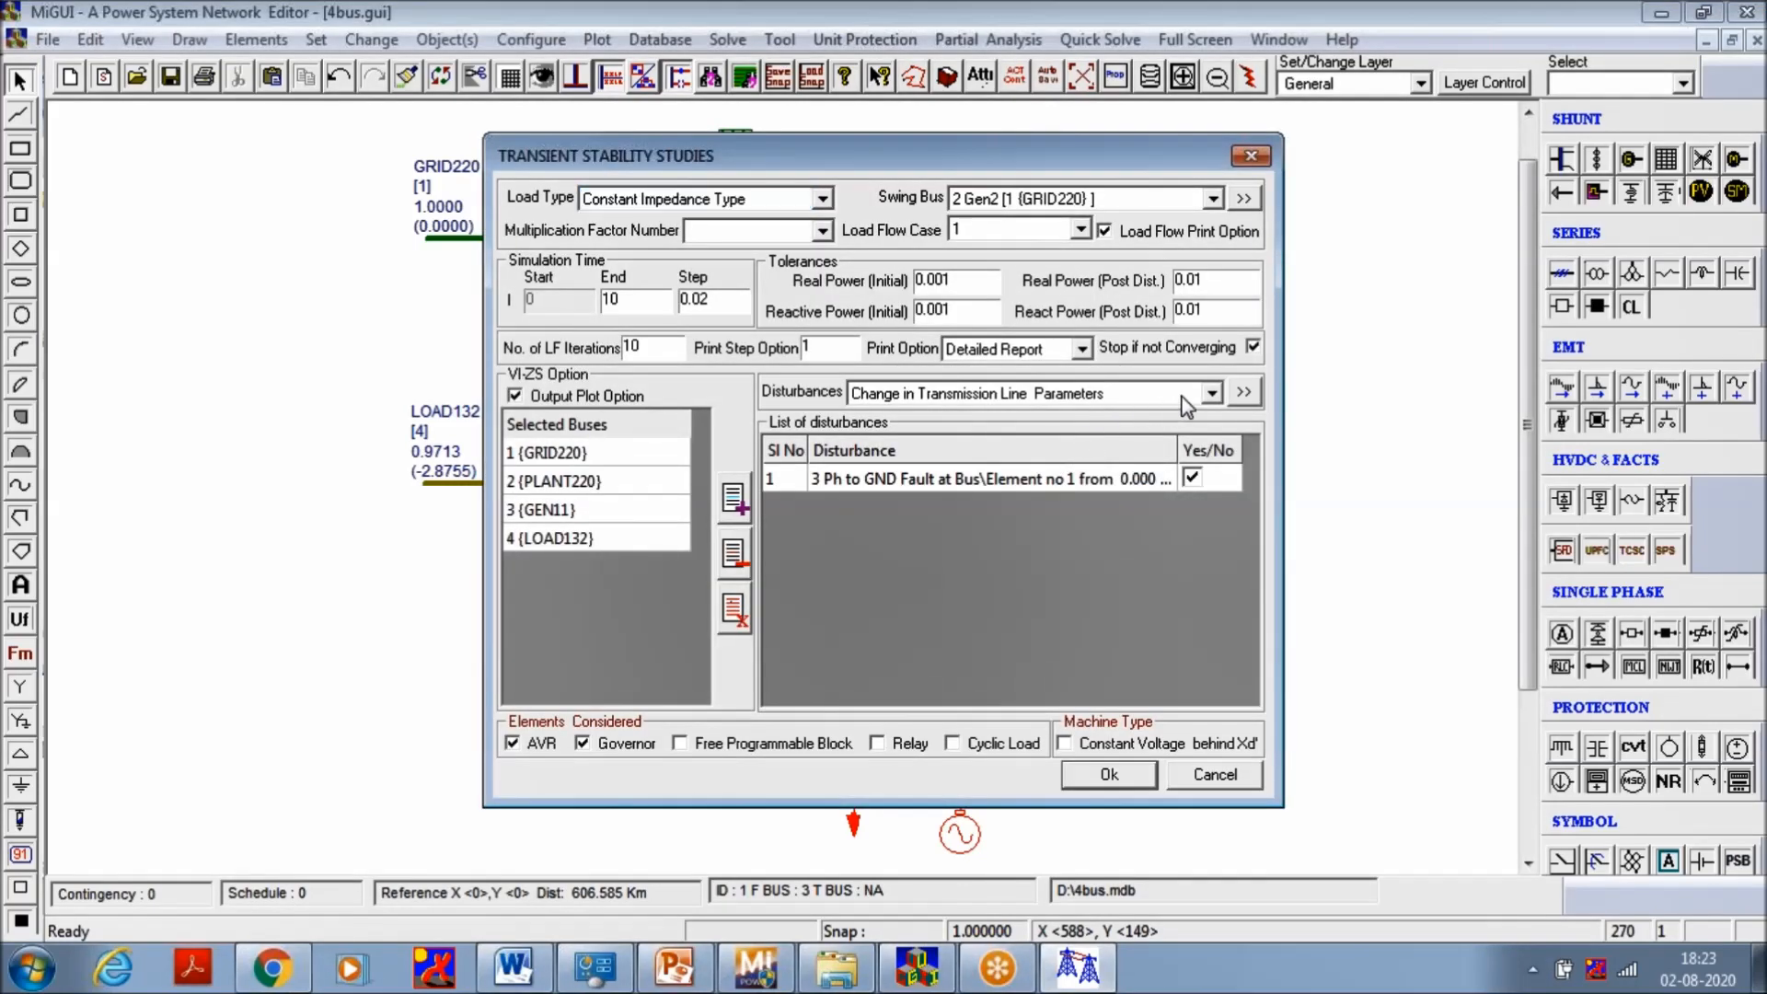
scroll(1041, 440, up, 1)
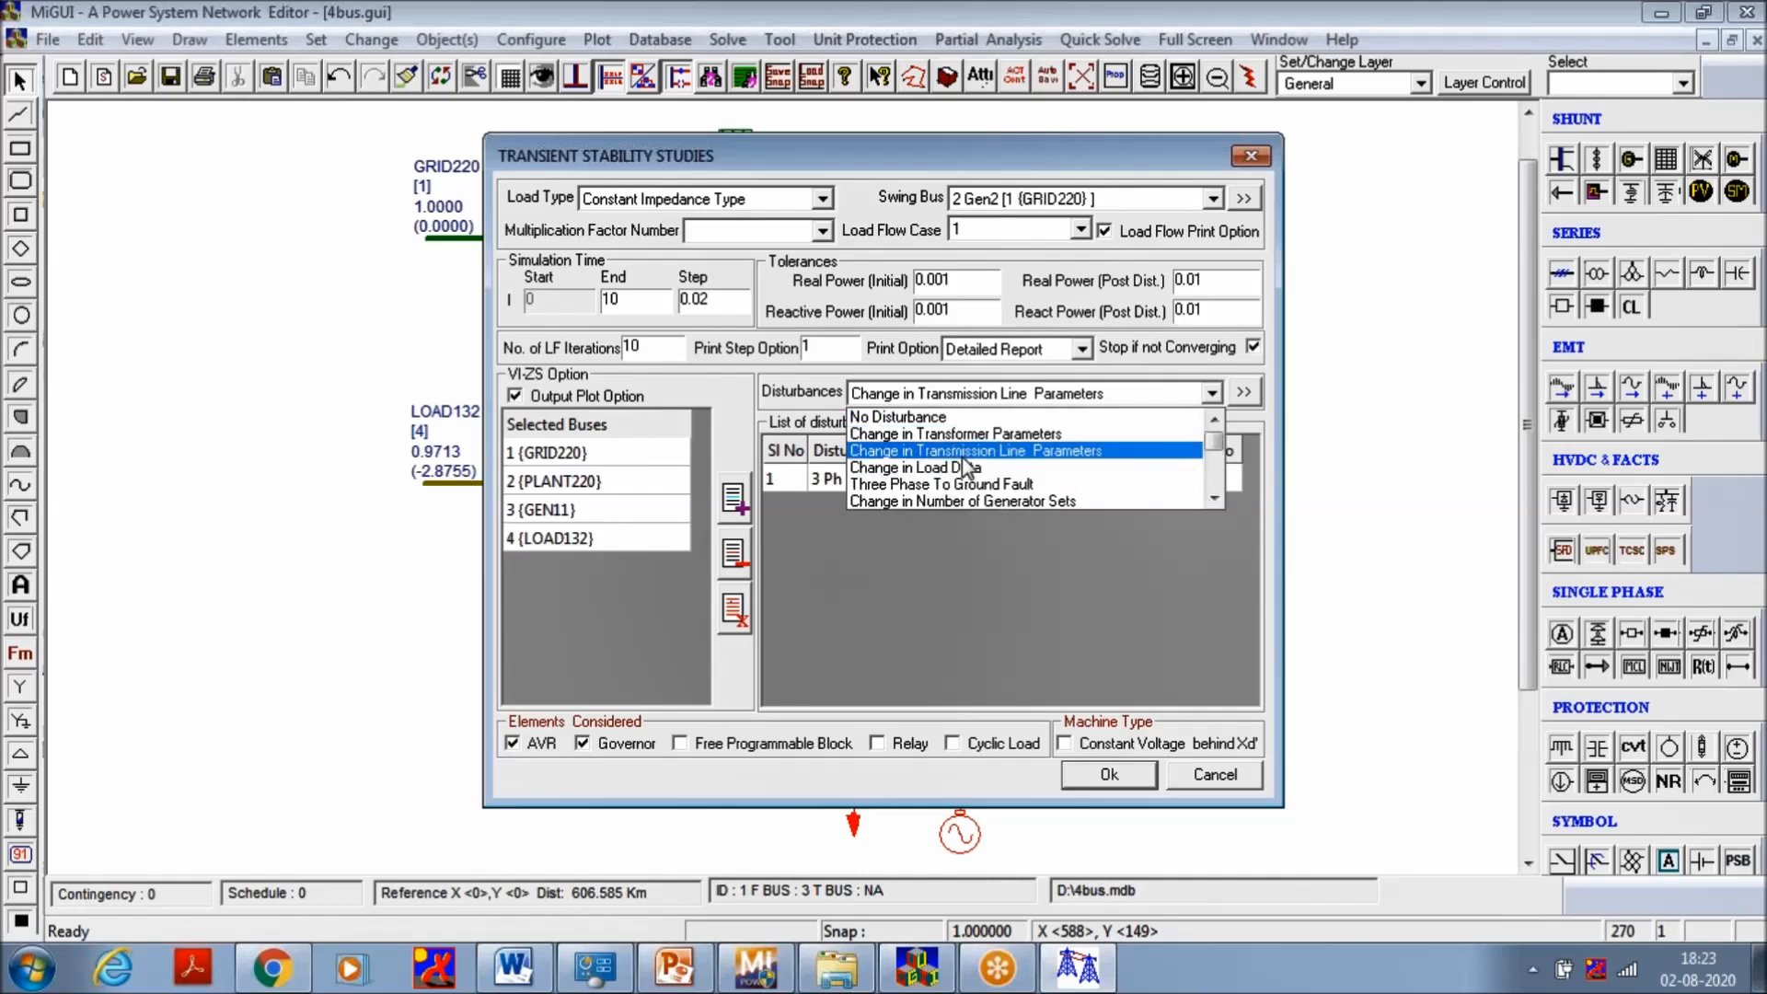
click(964, 456)
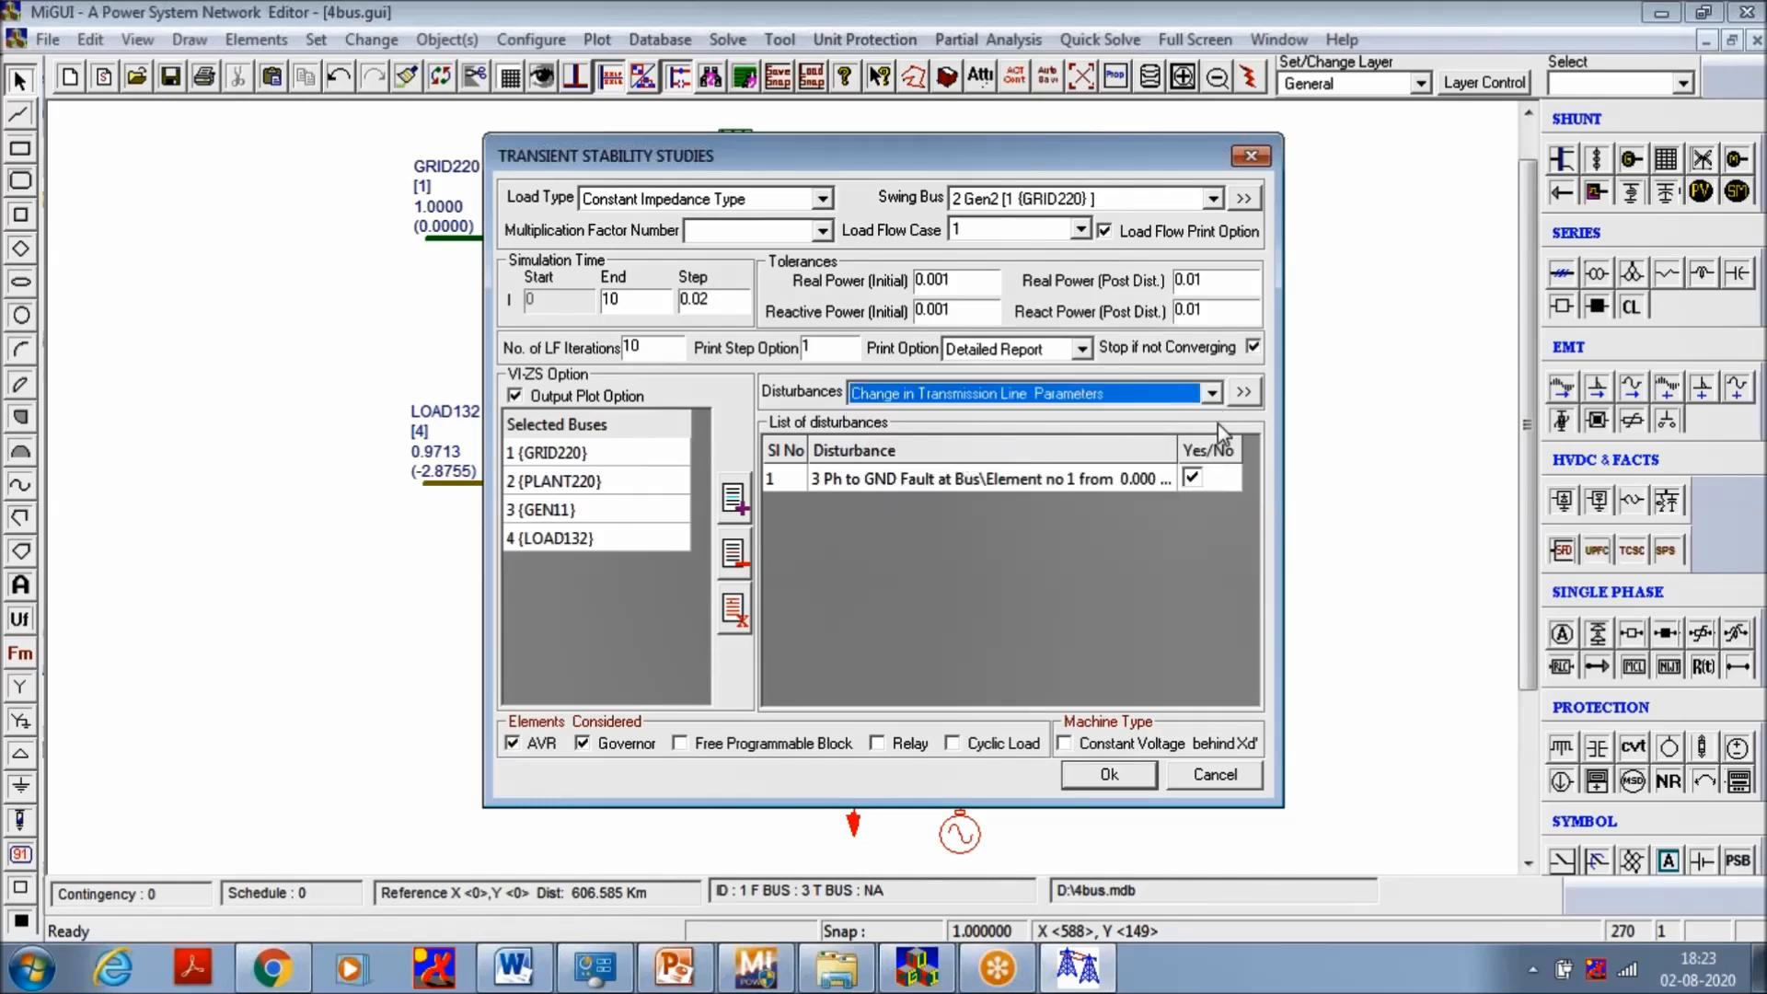
click(1235, 399)
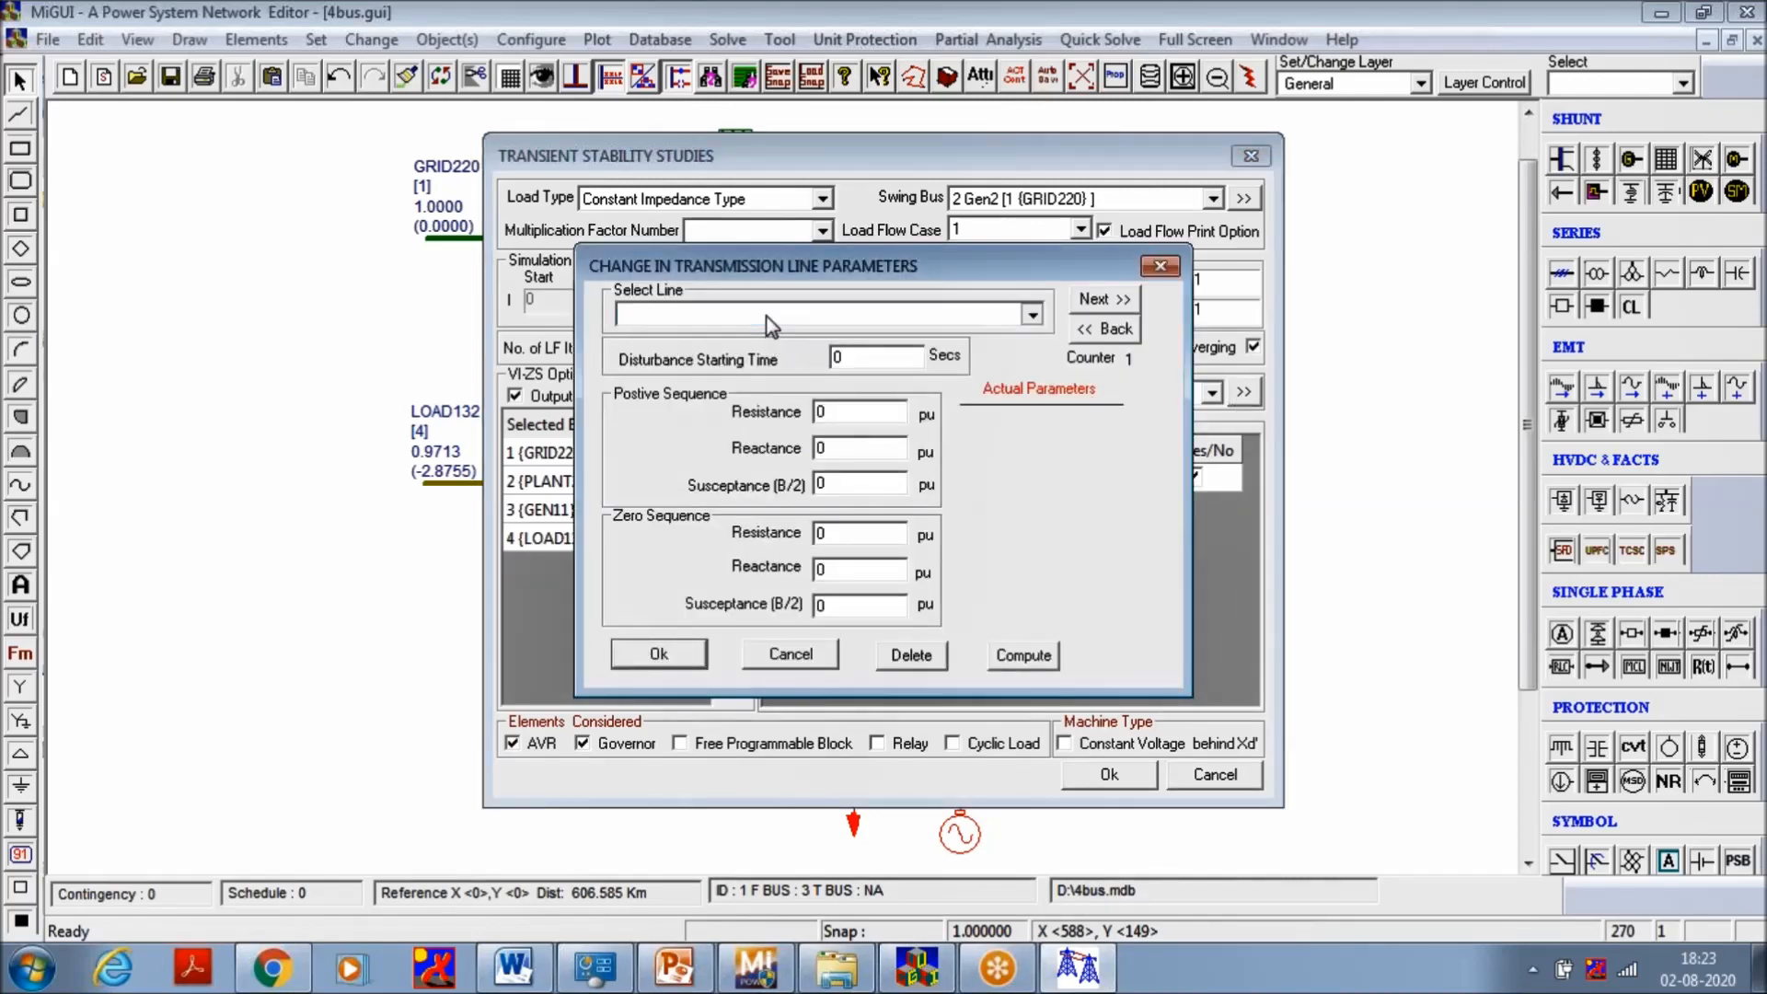
Choose Line2 between GRID220 and PLANT220 for the parameter change and set the disturbance starting time to 0.1 s
click(766, 317)
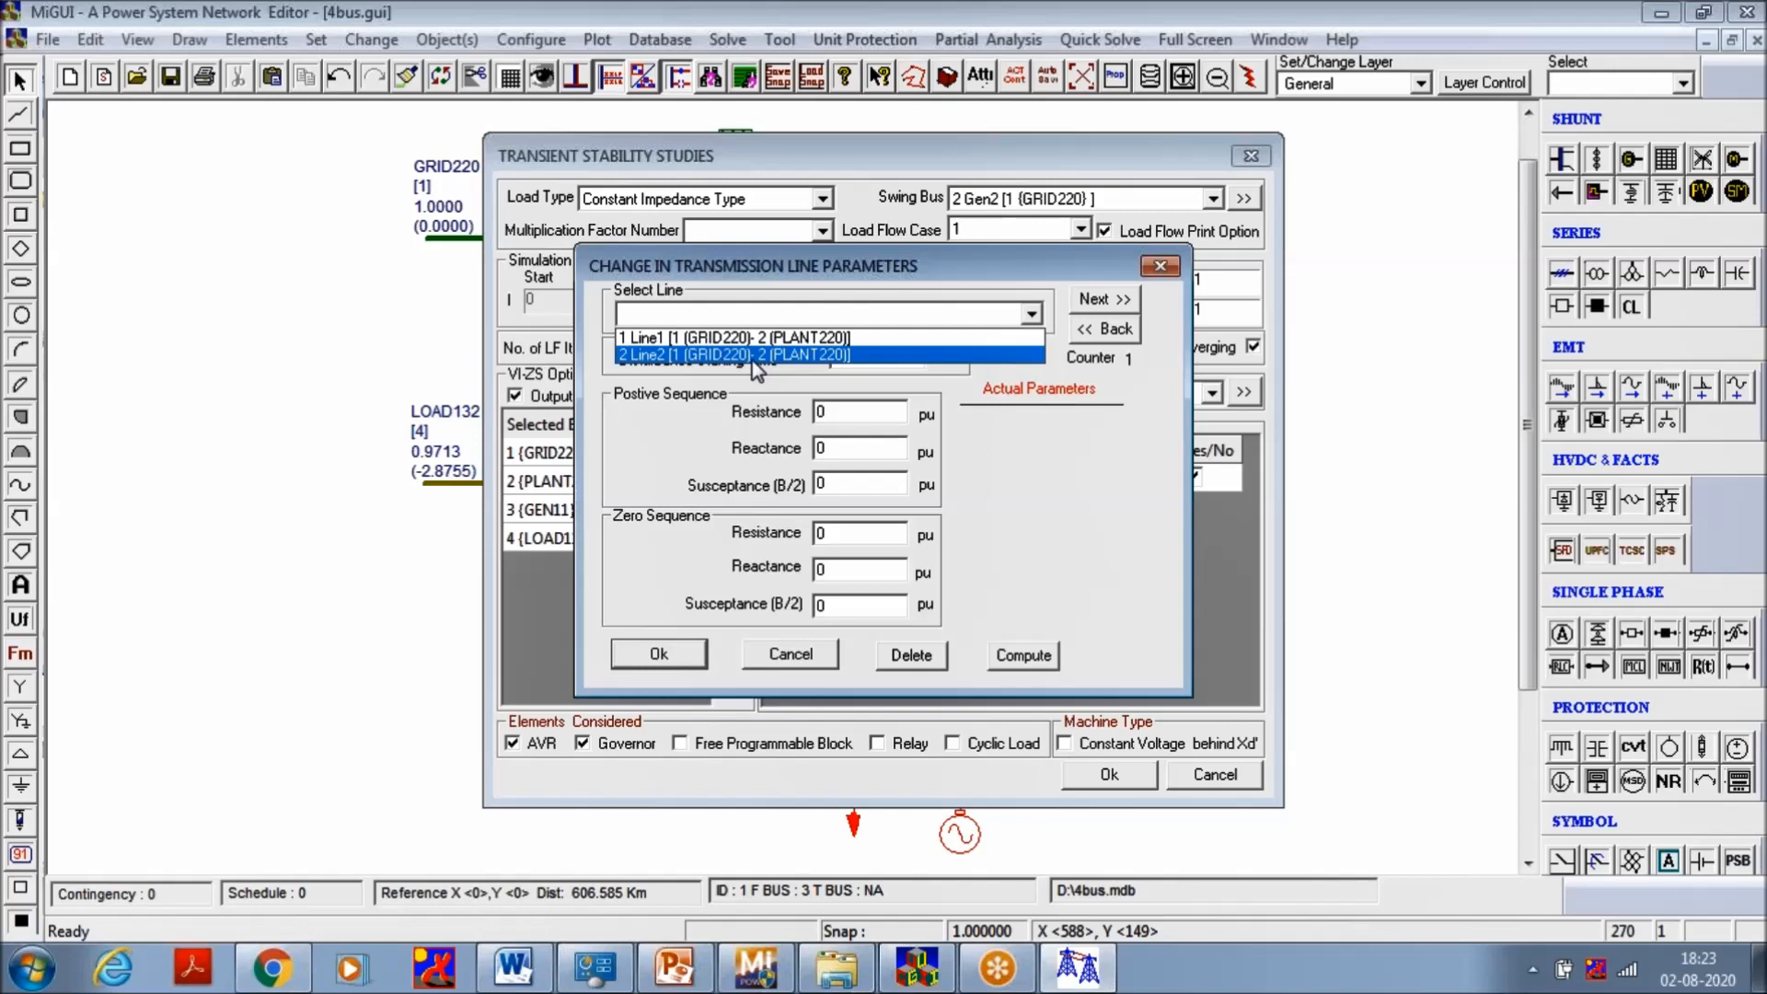
click(752, 357)
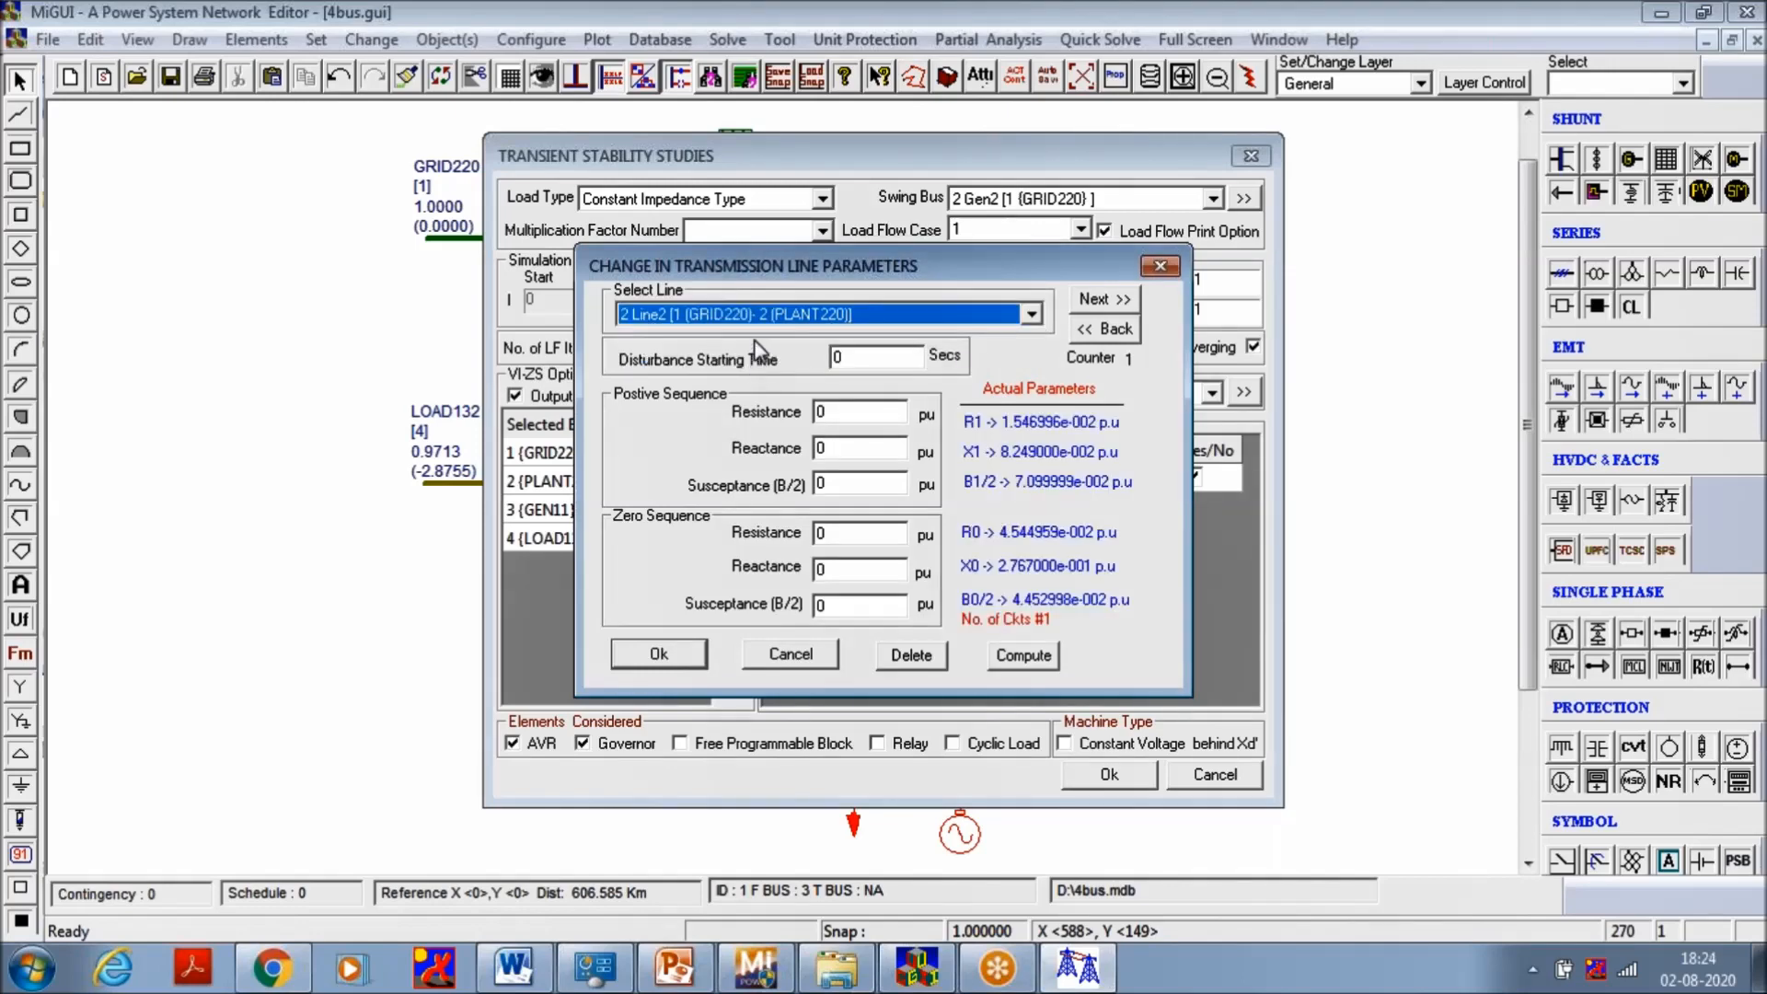
click(846, 359)
text(.1)
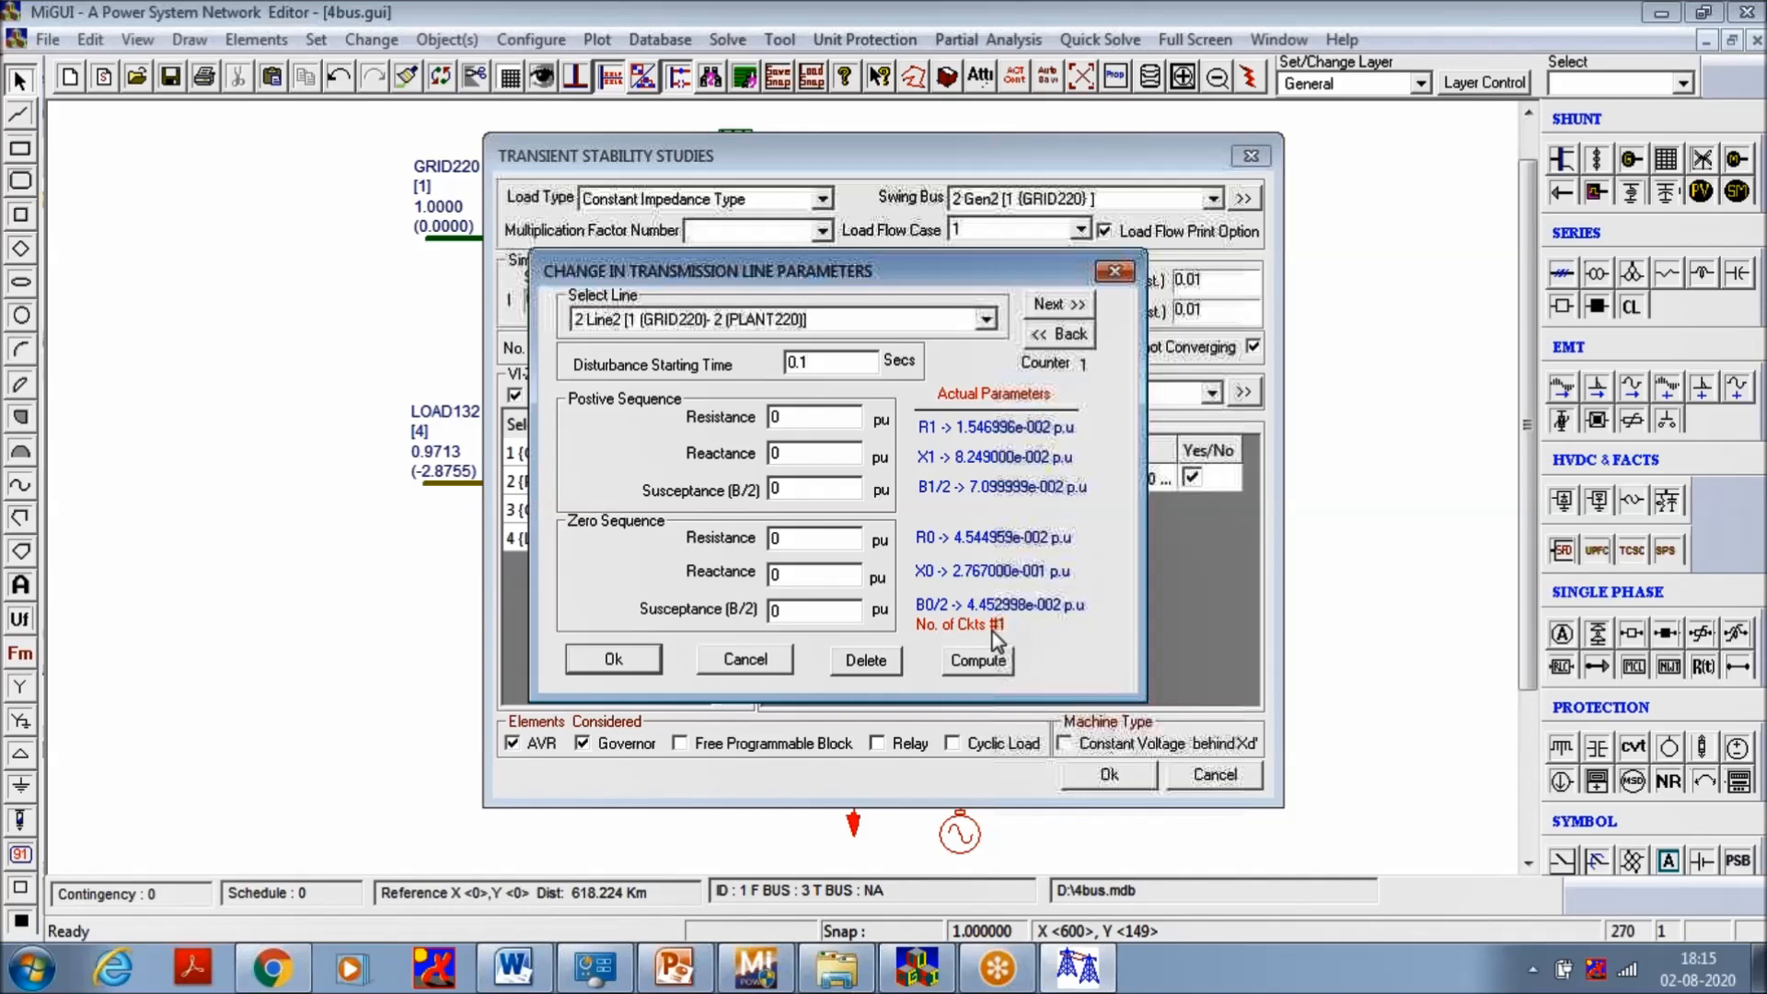
Compute Line2's changed parameters for 0 new circuits, then accept the line disturbance and the study settings
click(984, 664)
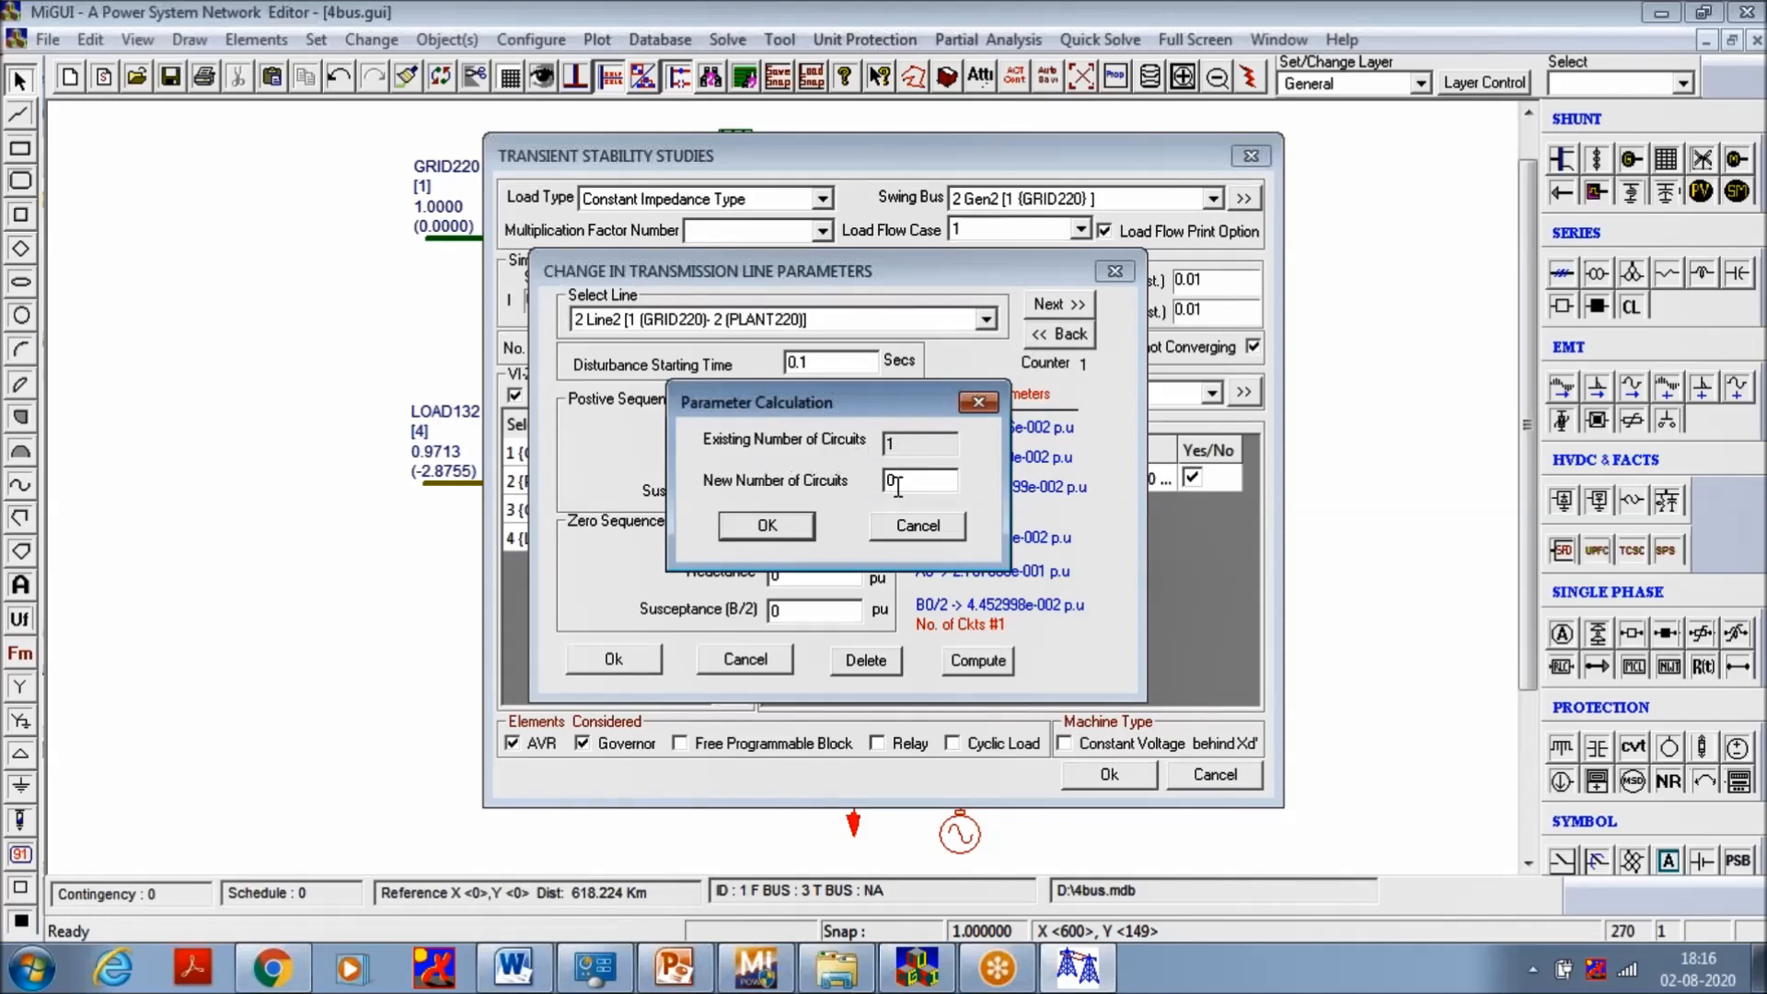
click(773, 527)
click(773, 530)
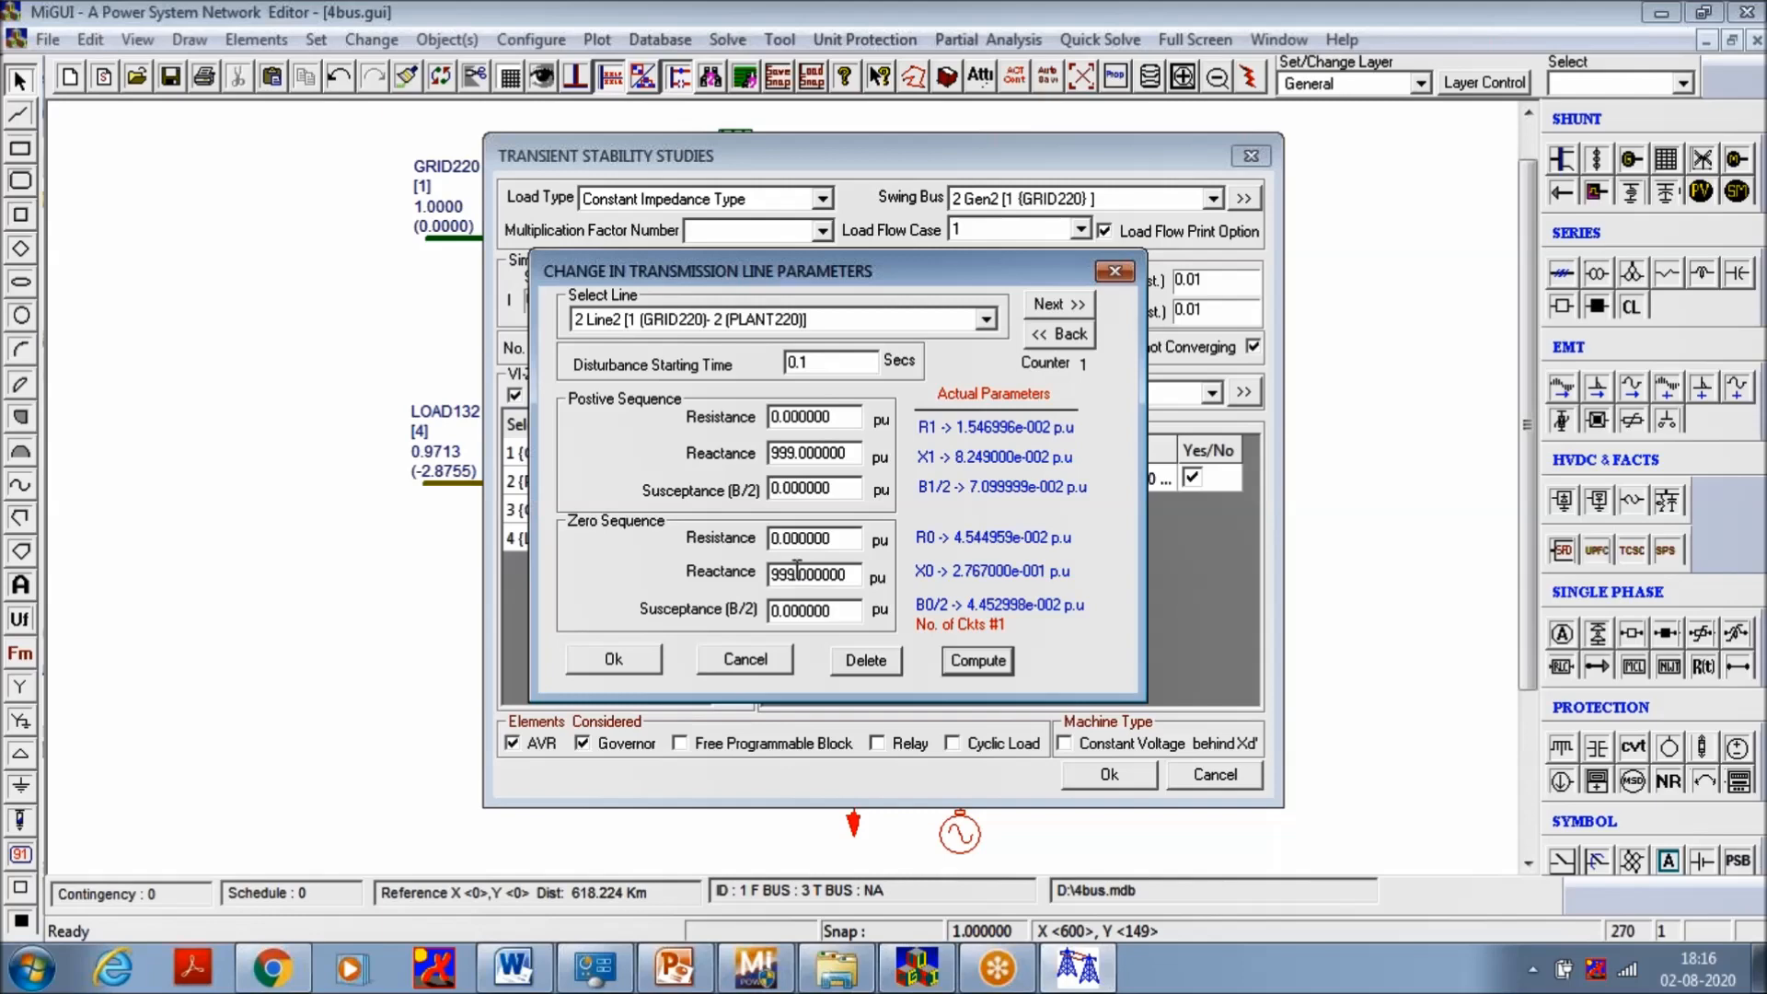
click(643, 662)
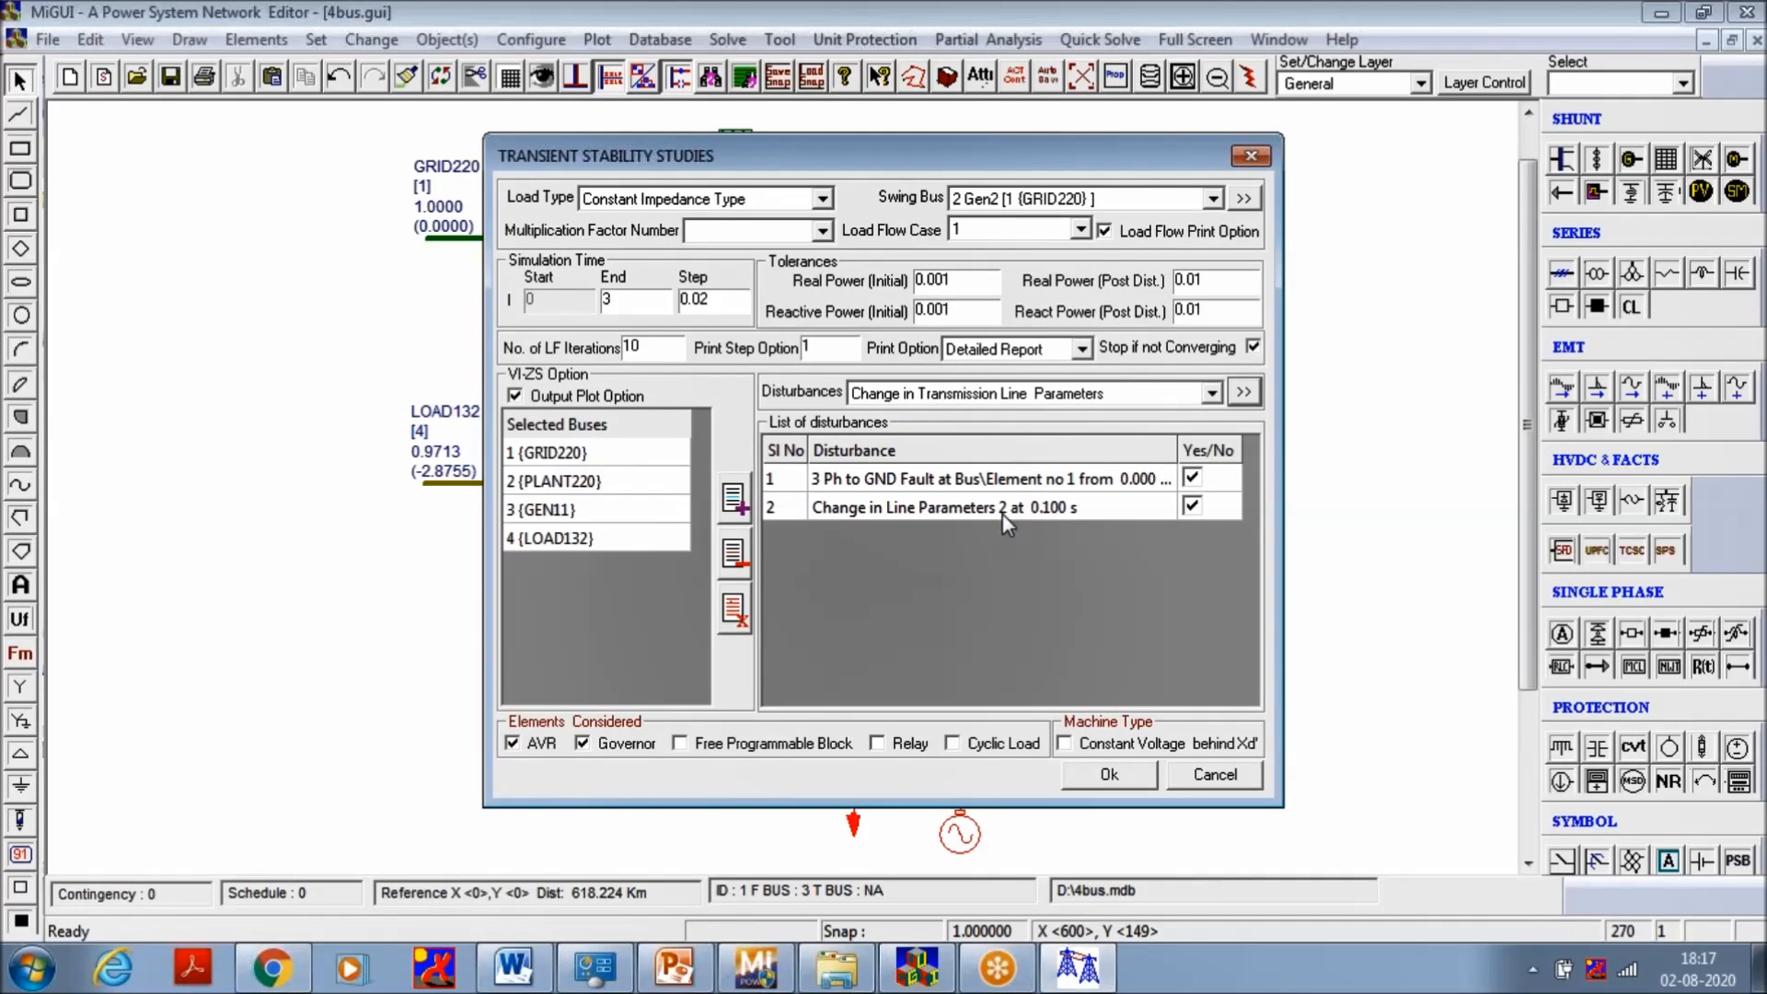
click(1078, 778)
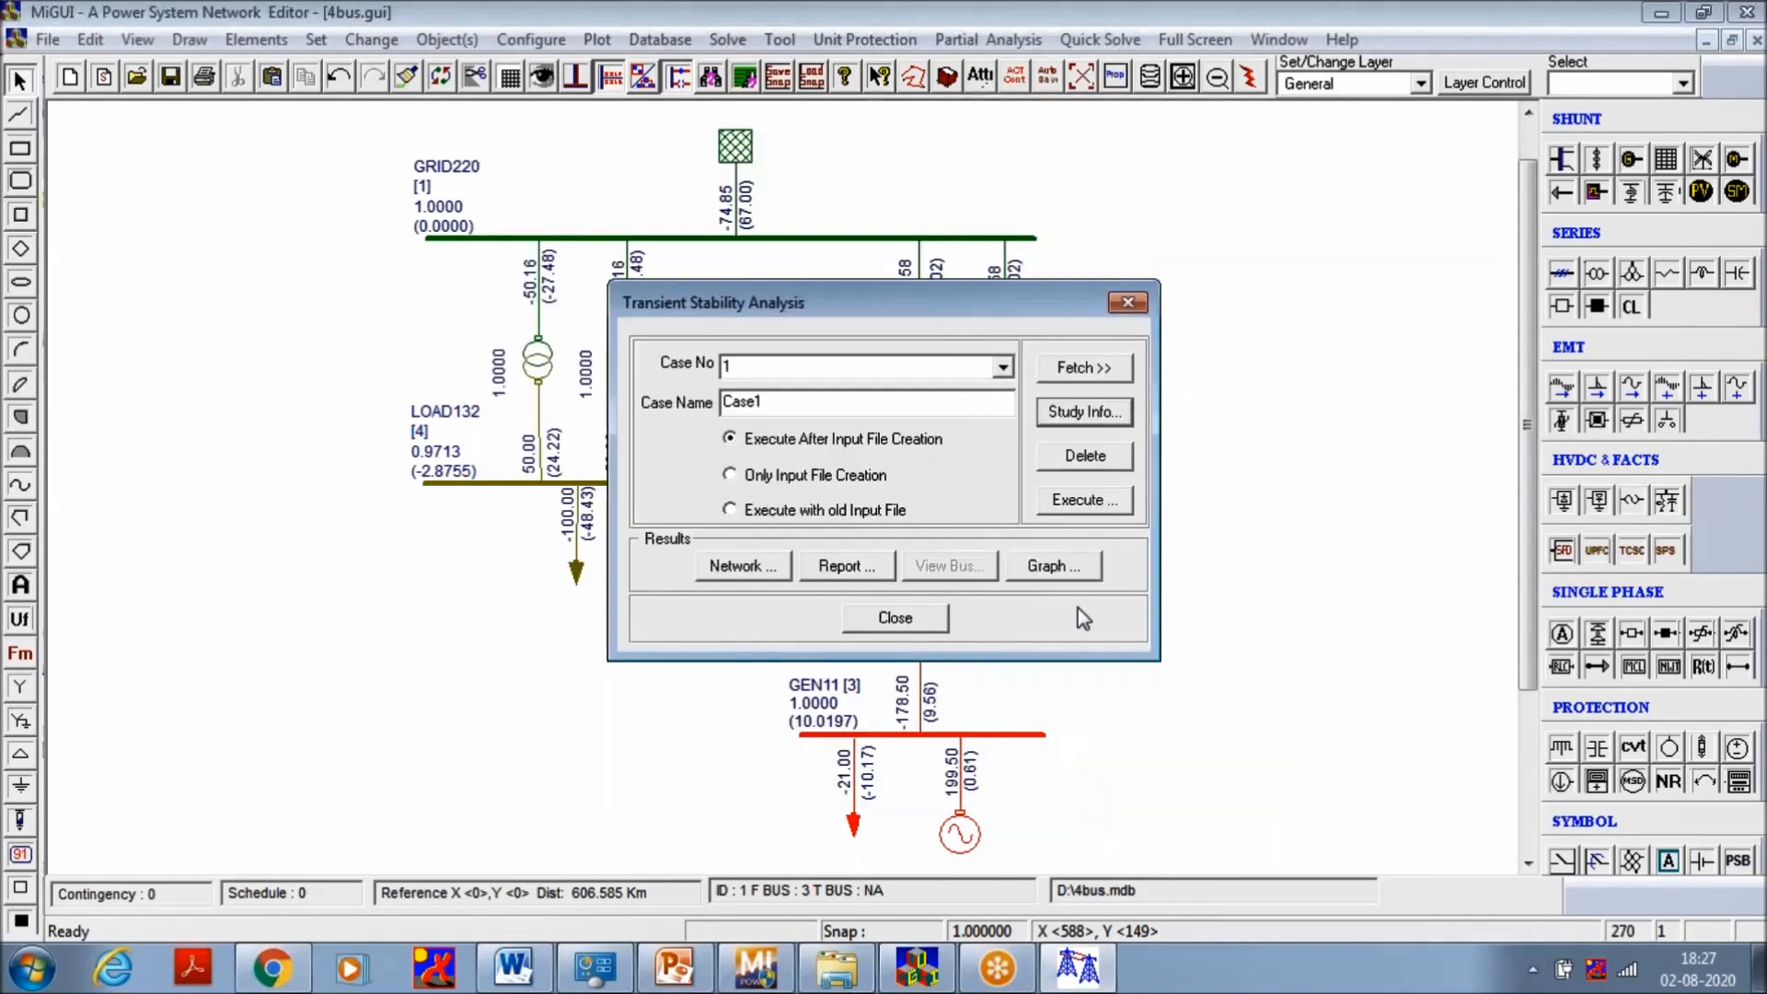
Execute Case1's transient stability study and open the graph for the Line results
click(1085, 500)
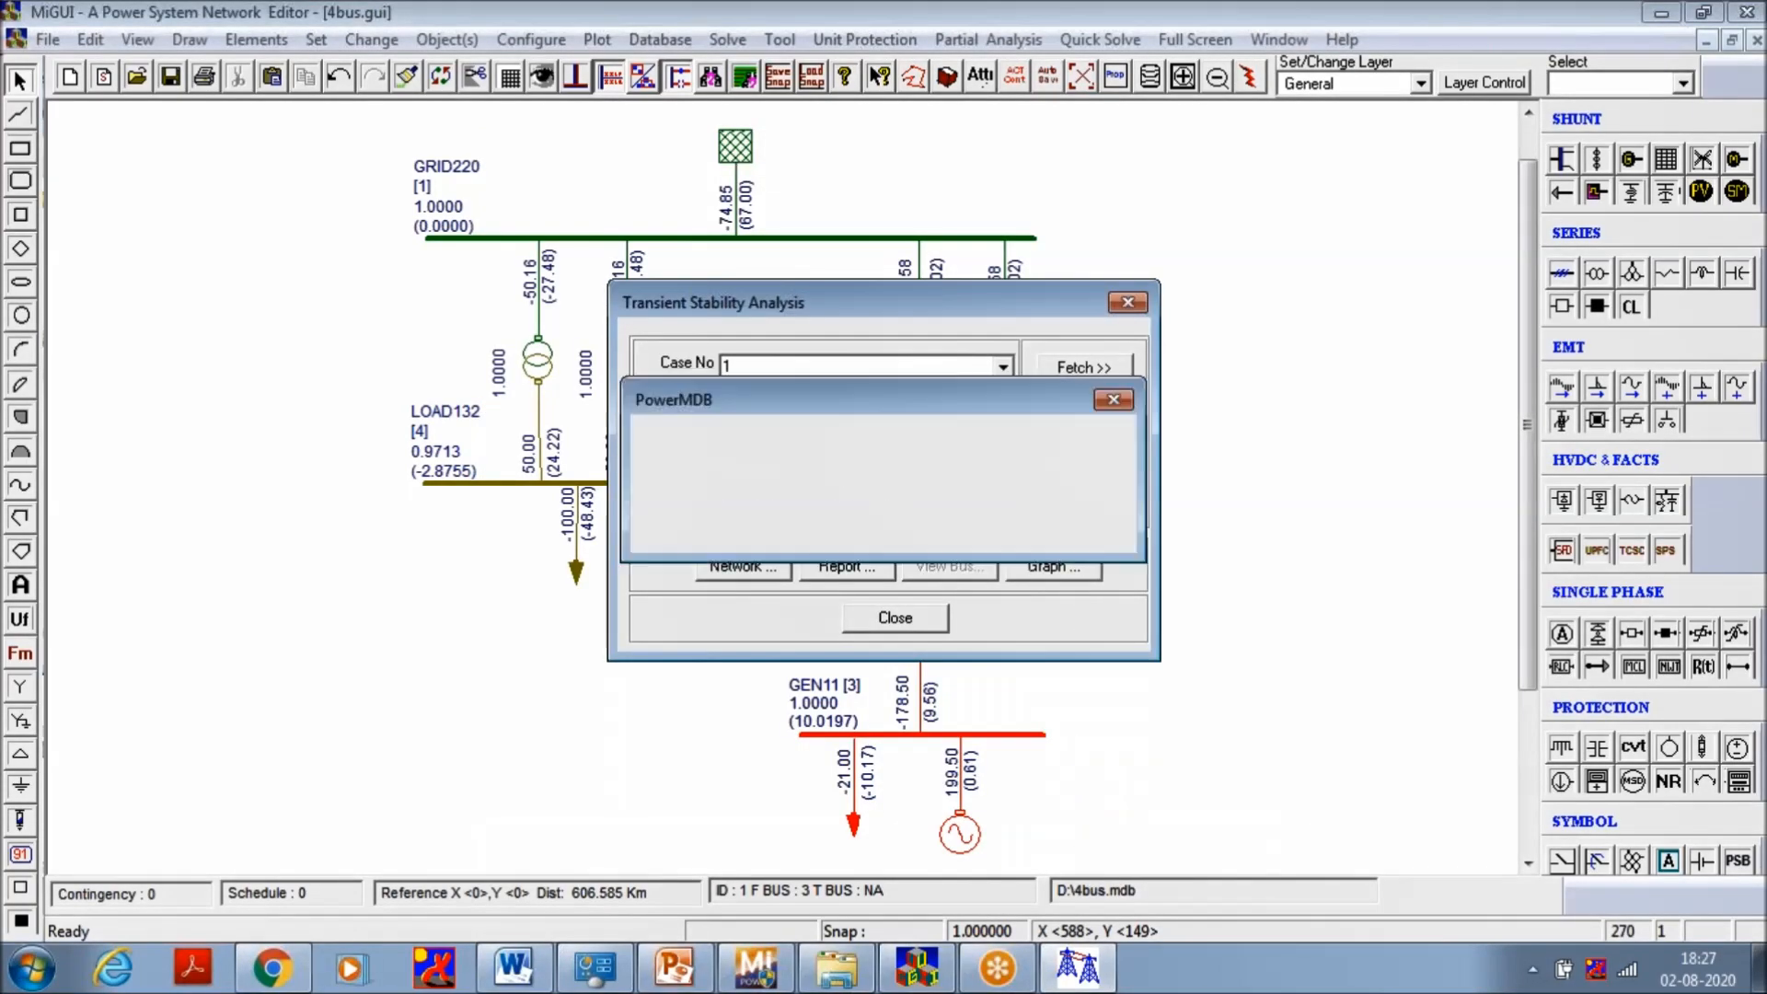
click(1046, 567)
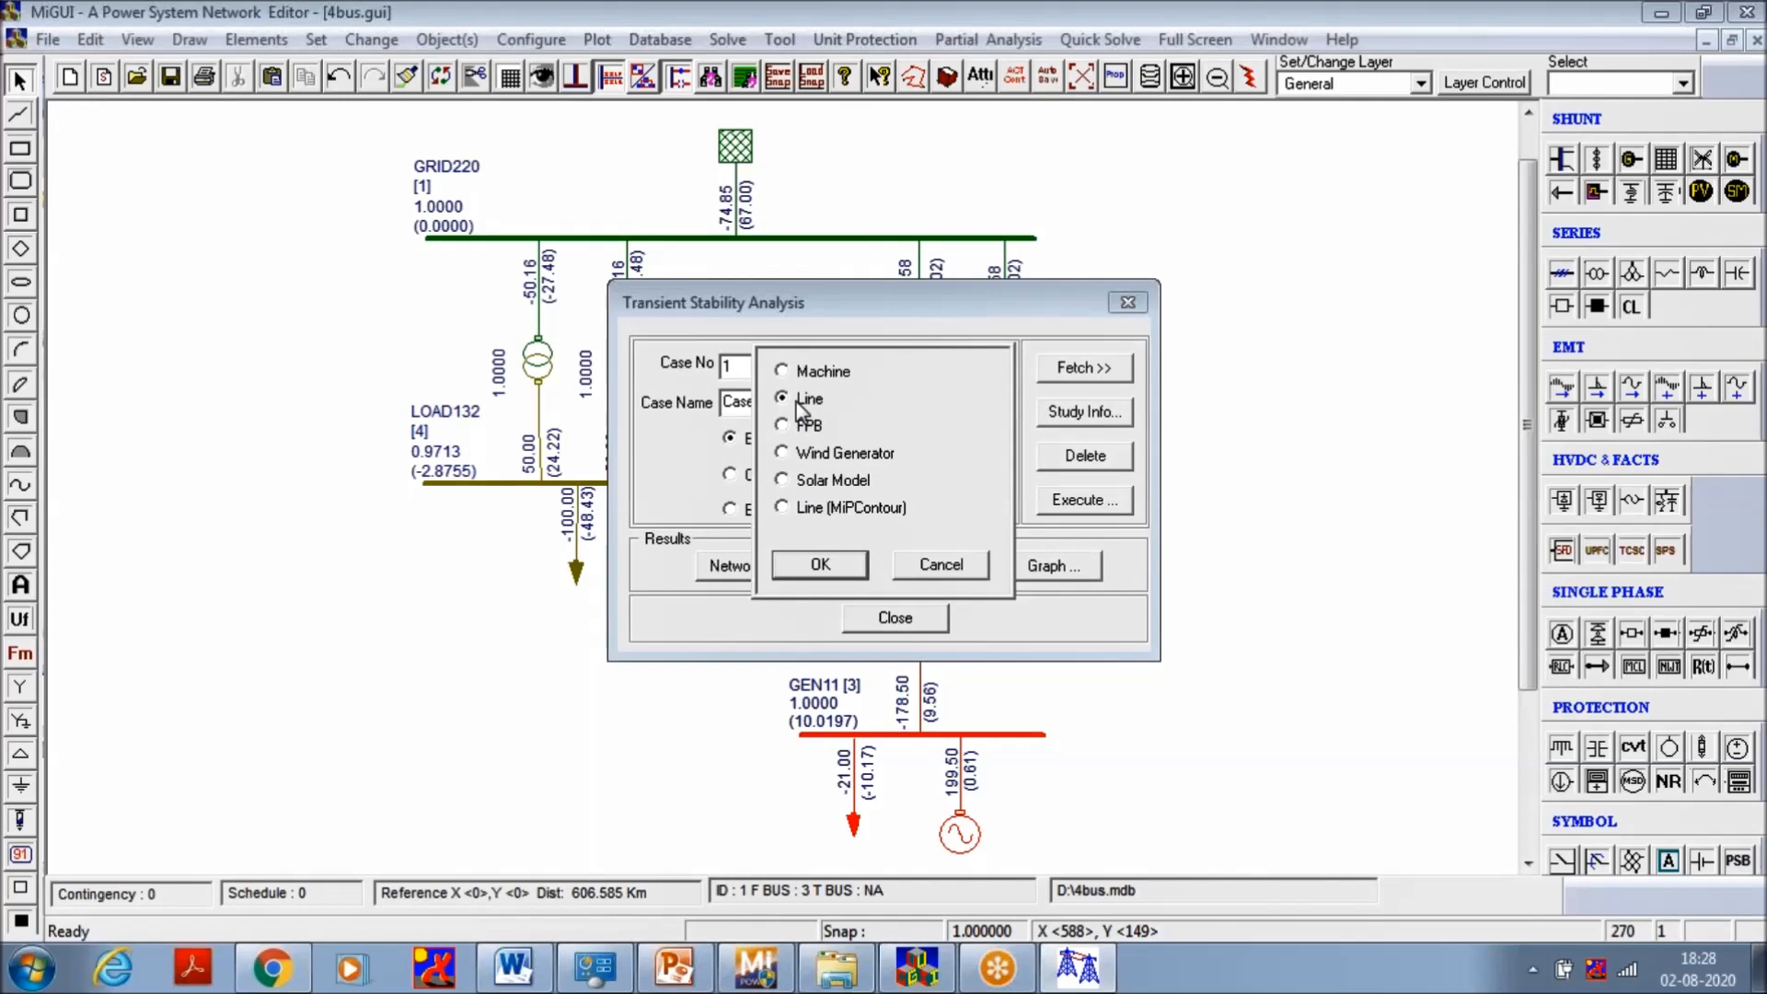
click(819, 565)
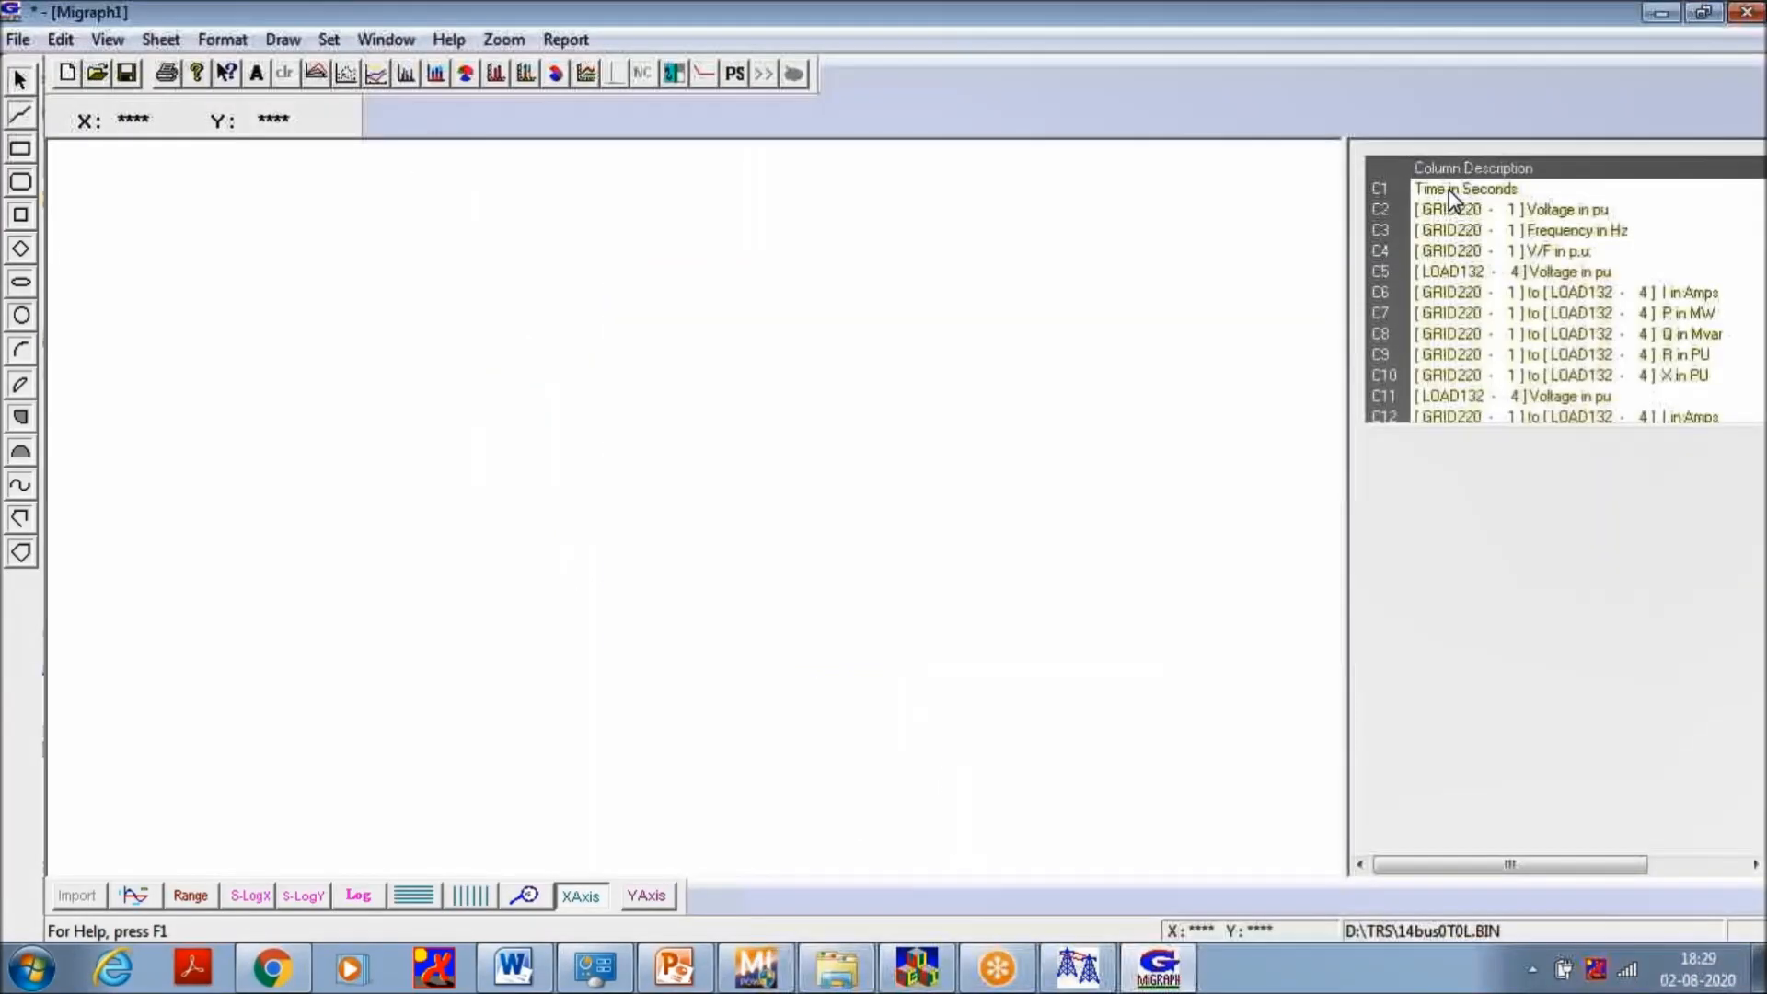
Plot the first GRID220 to PLANT220 line's current in amps (column C18) against time in seconds
click(1448, 190)
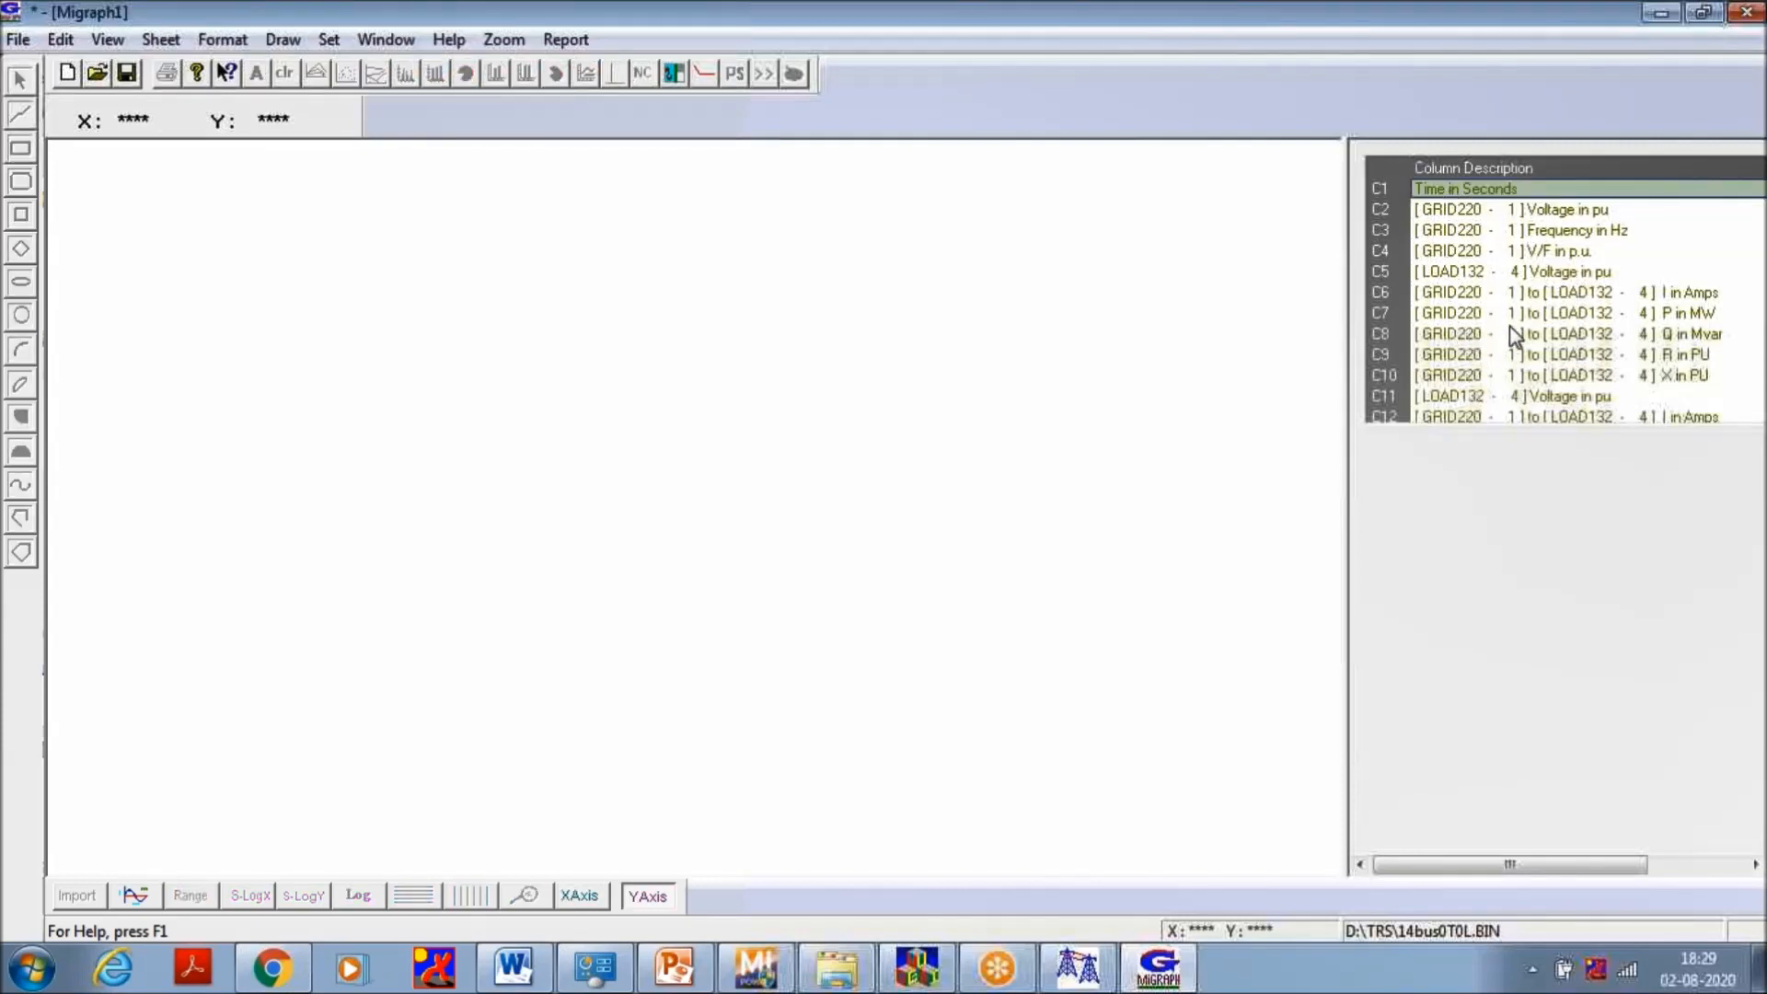
scroll(1500, 350, down, 3)
click(1497, 359)
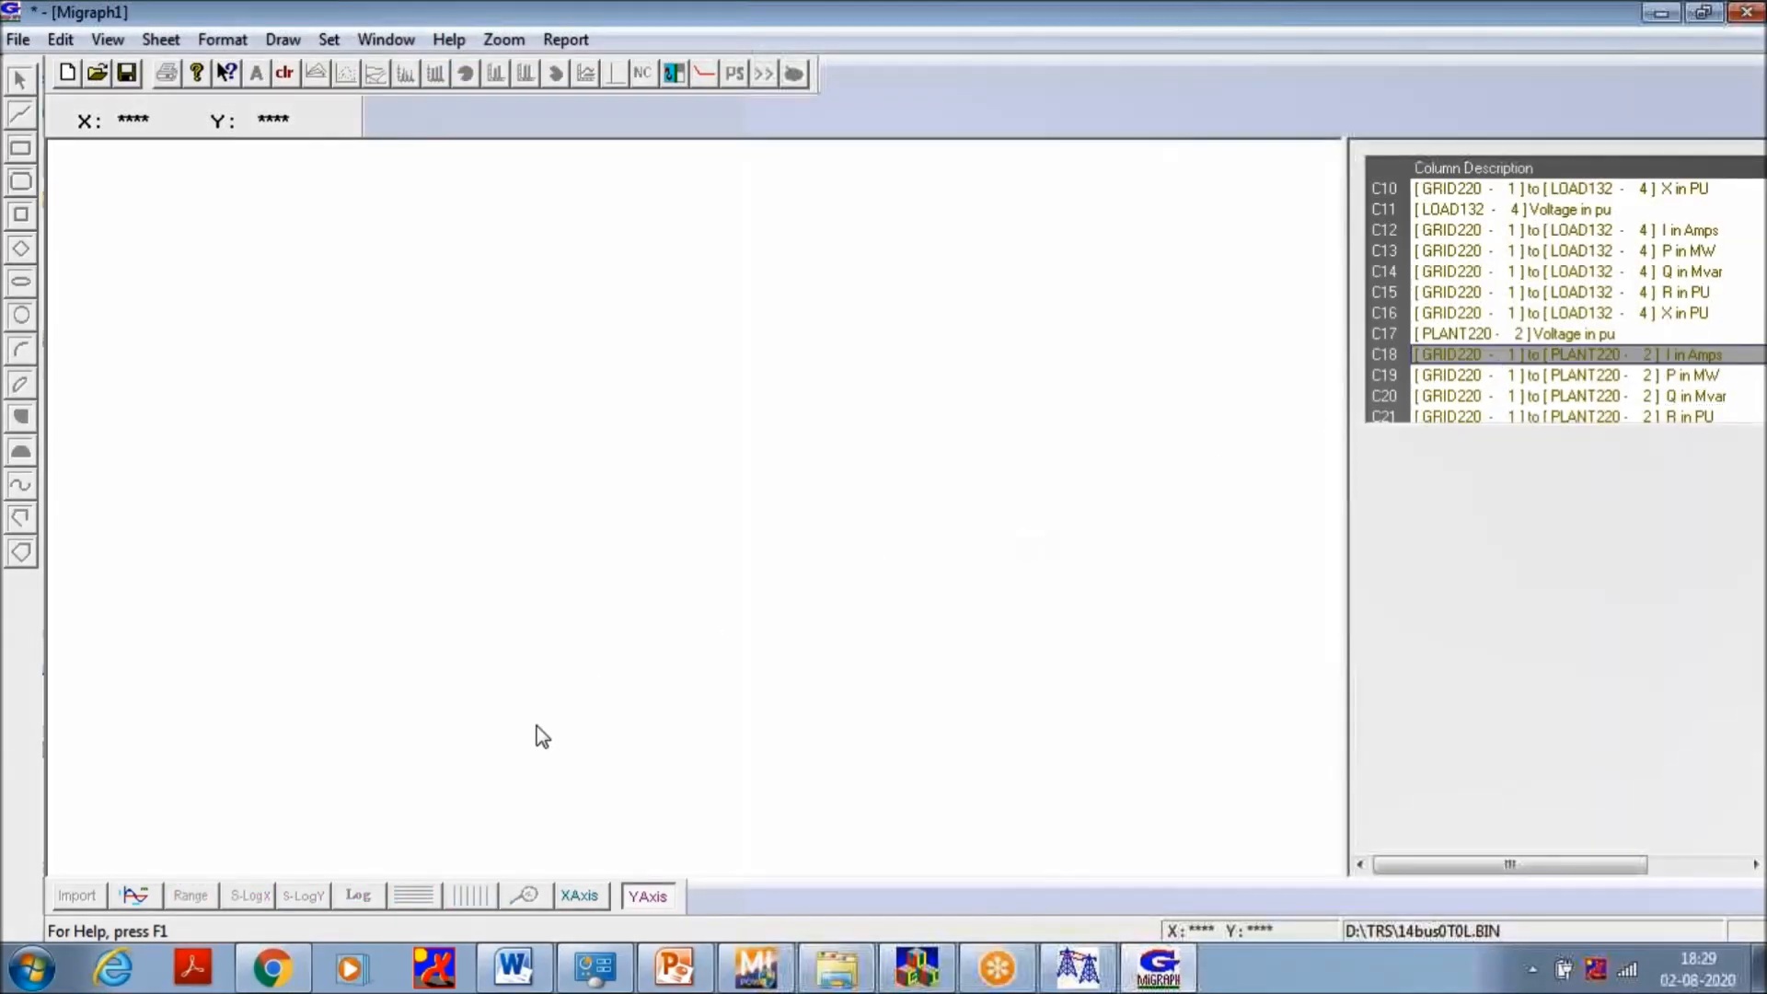
click(140, 898)
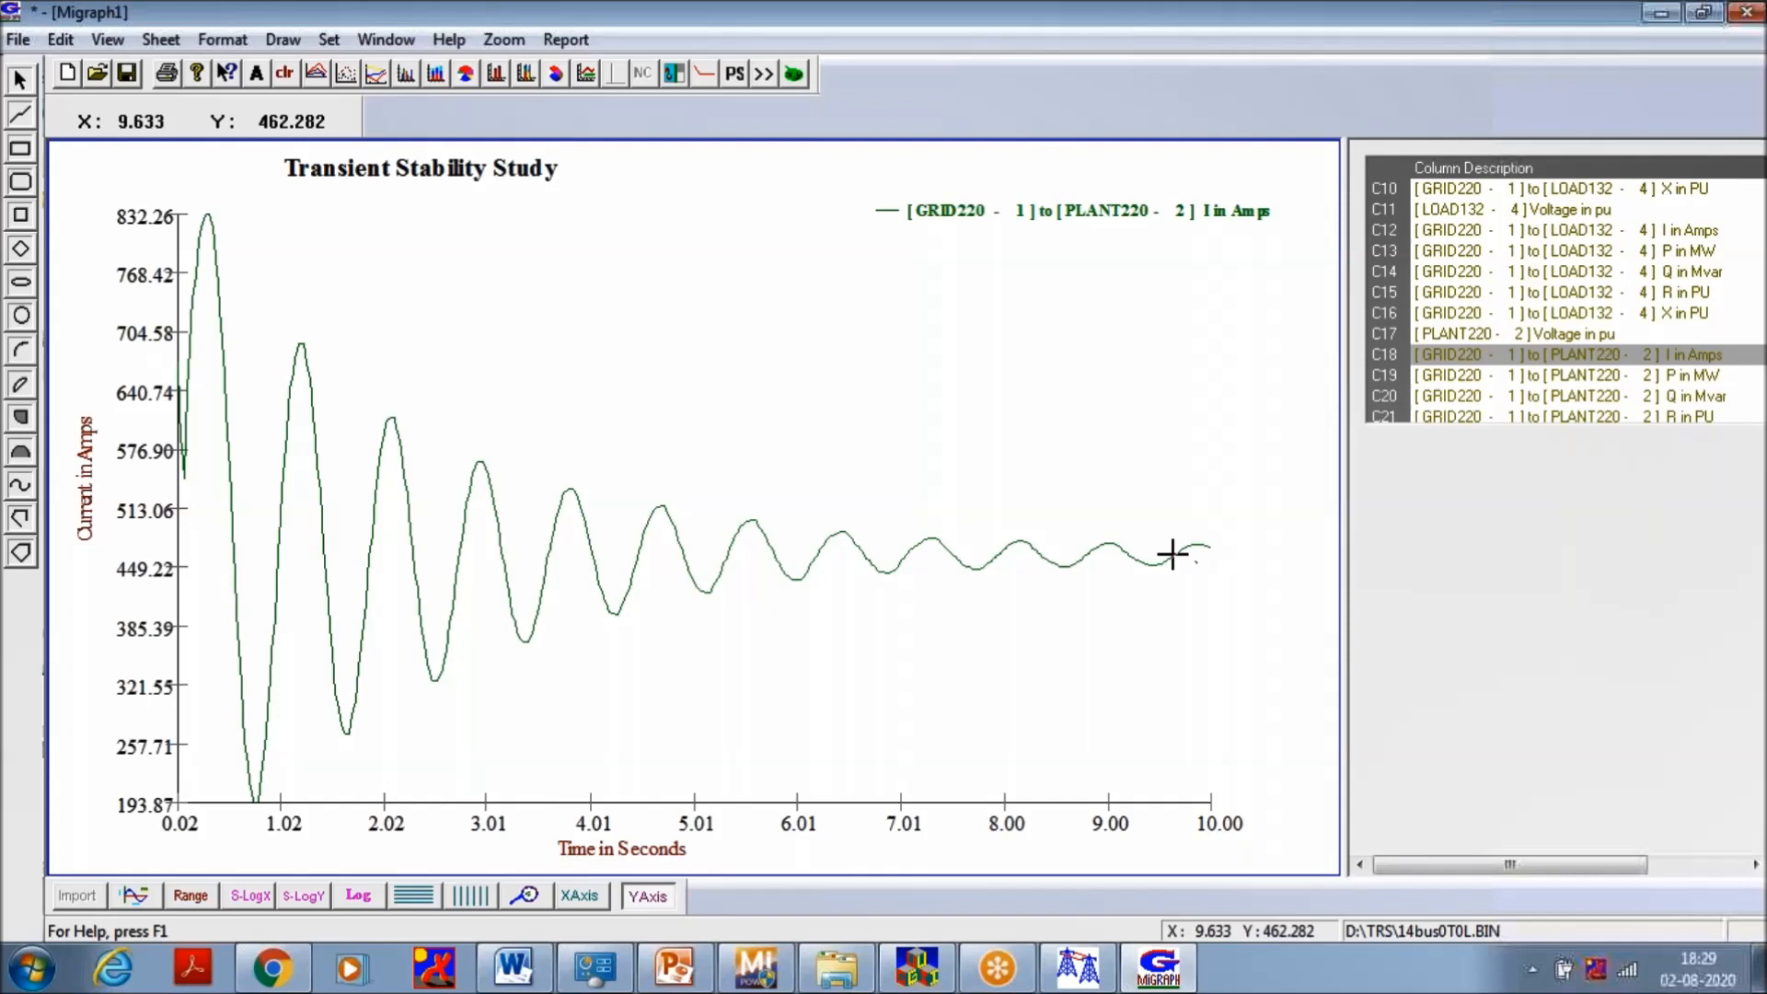
Plot the current in amps of the second GRID220 to PLANT220 line (column C24) against time
scroll(1509, 256, down, 4)
click(1509, 250)
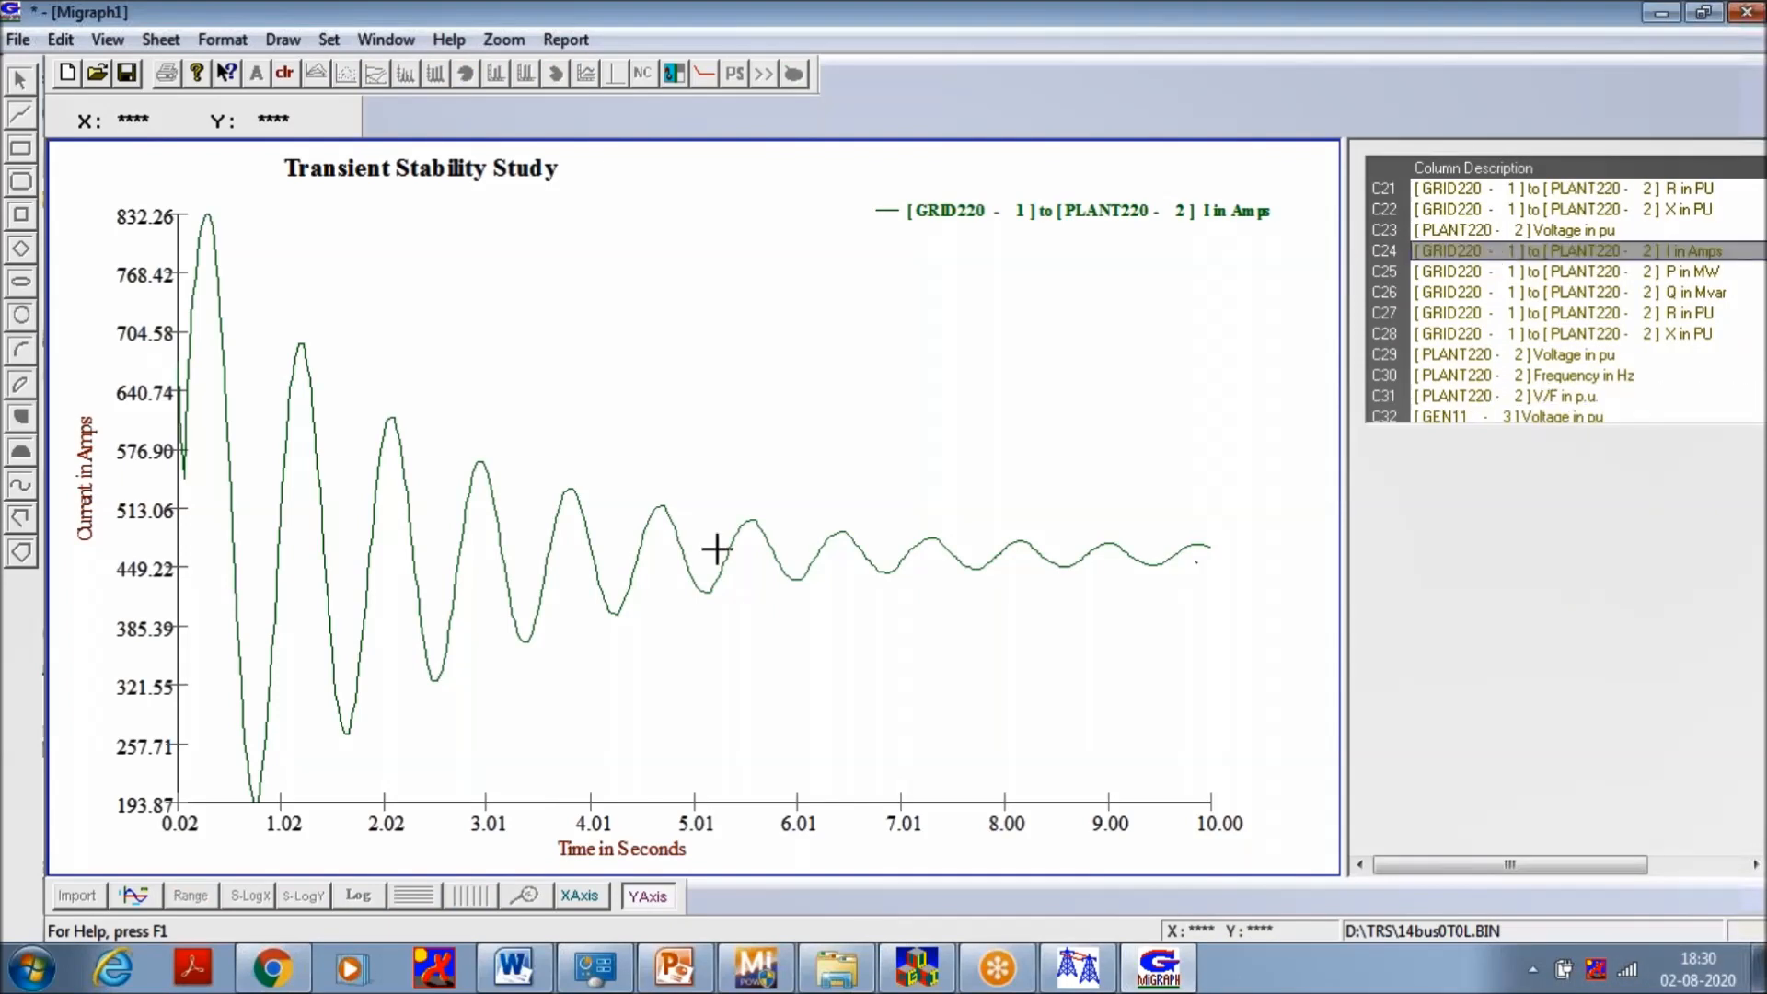
click(140, 895)
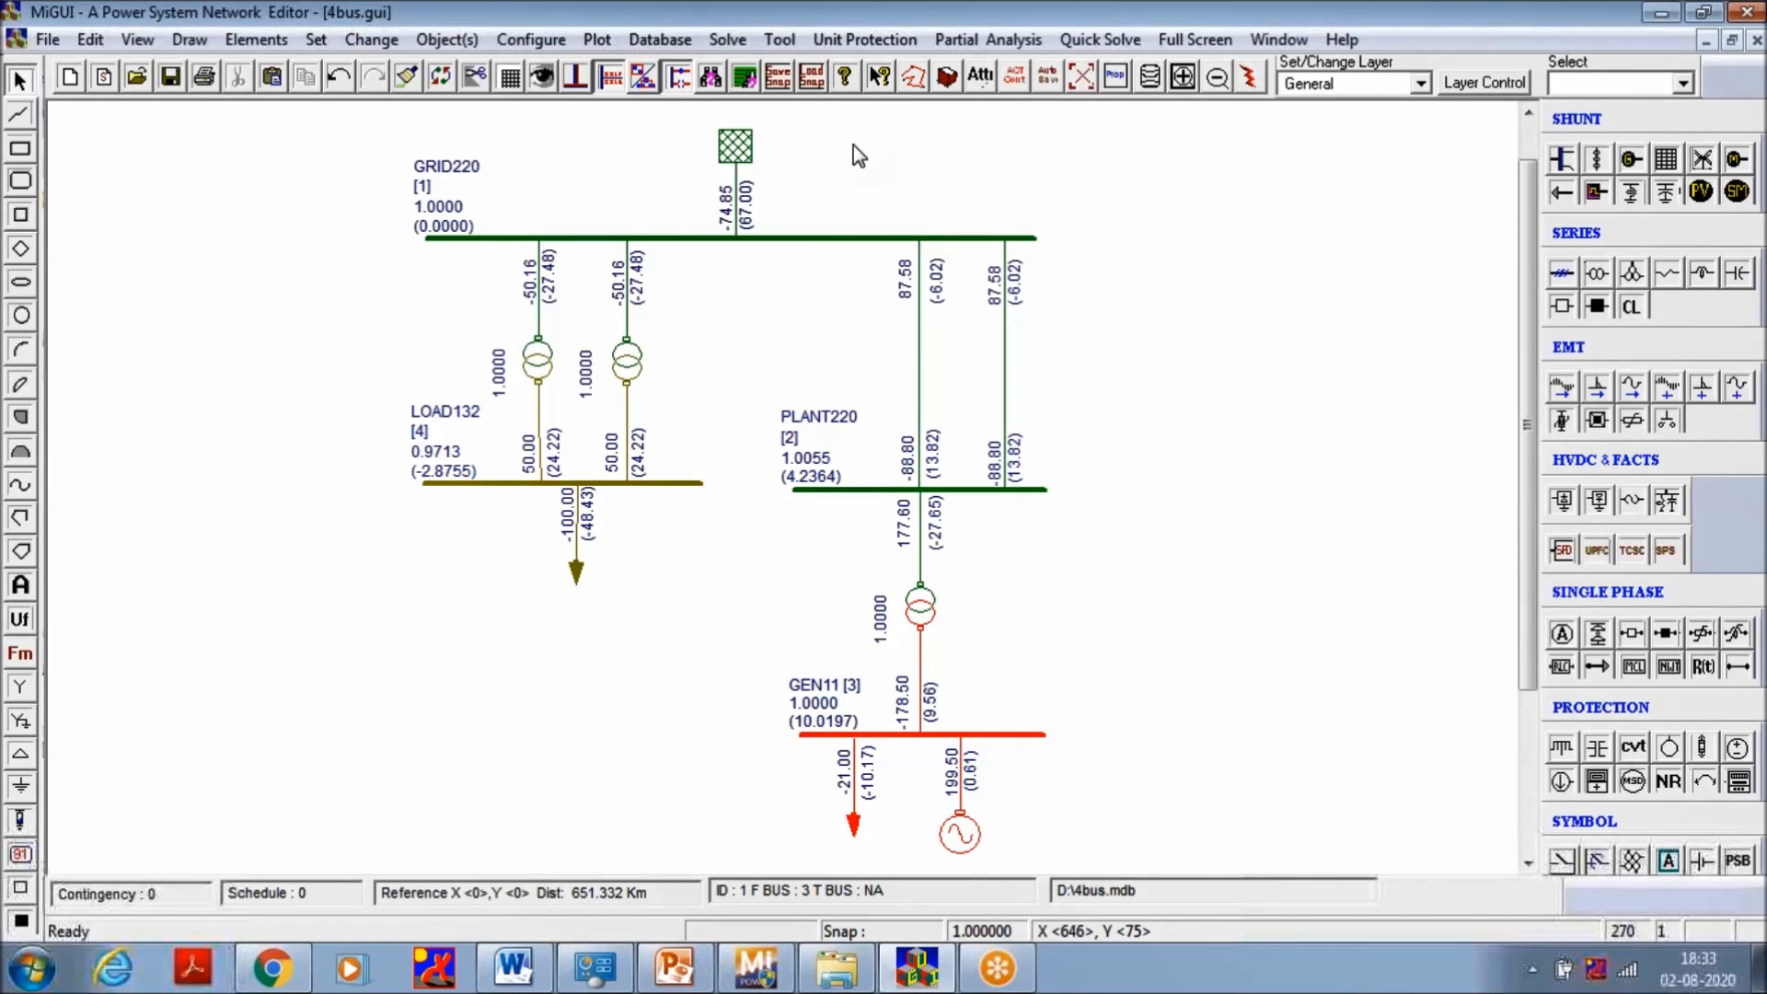
Set the element status of the second line between GRID220 and PLANT220 to Open
click(1003, 390)
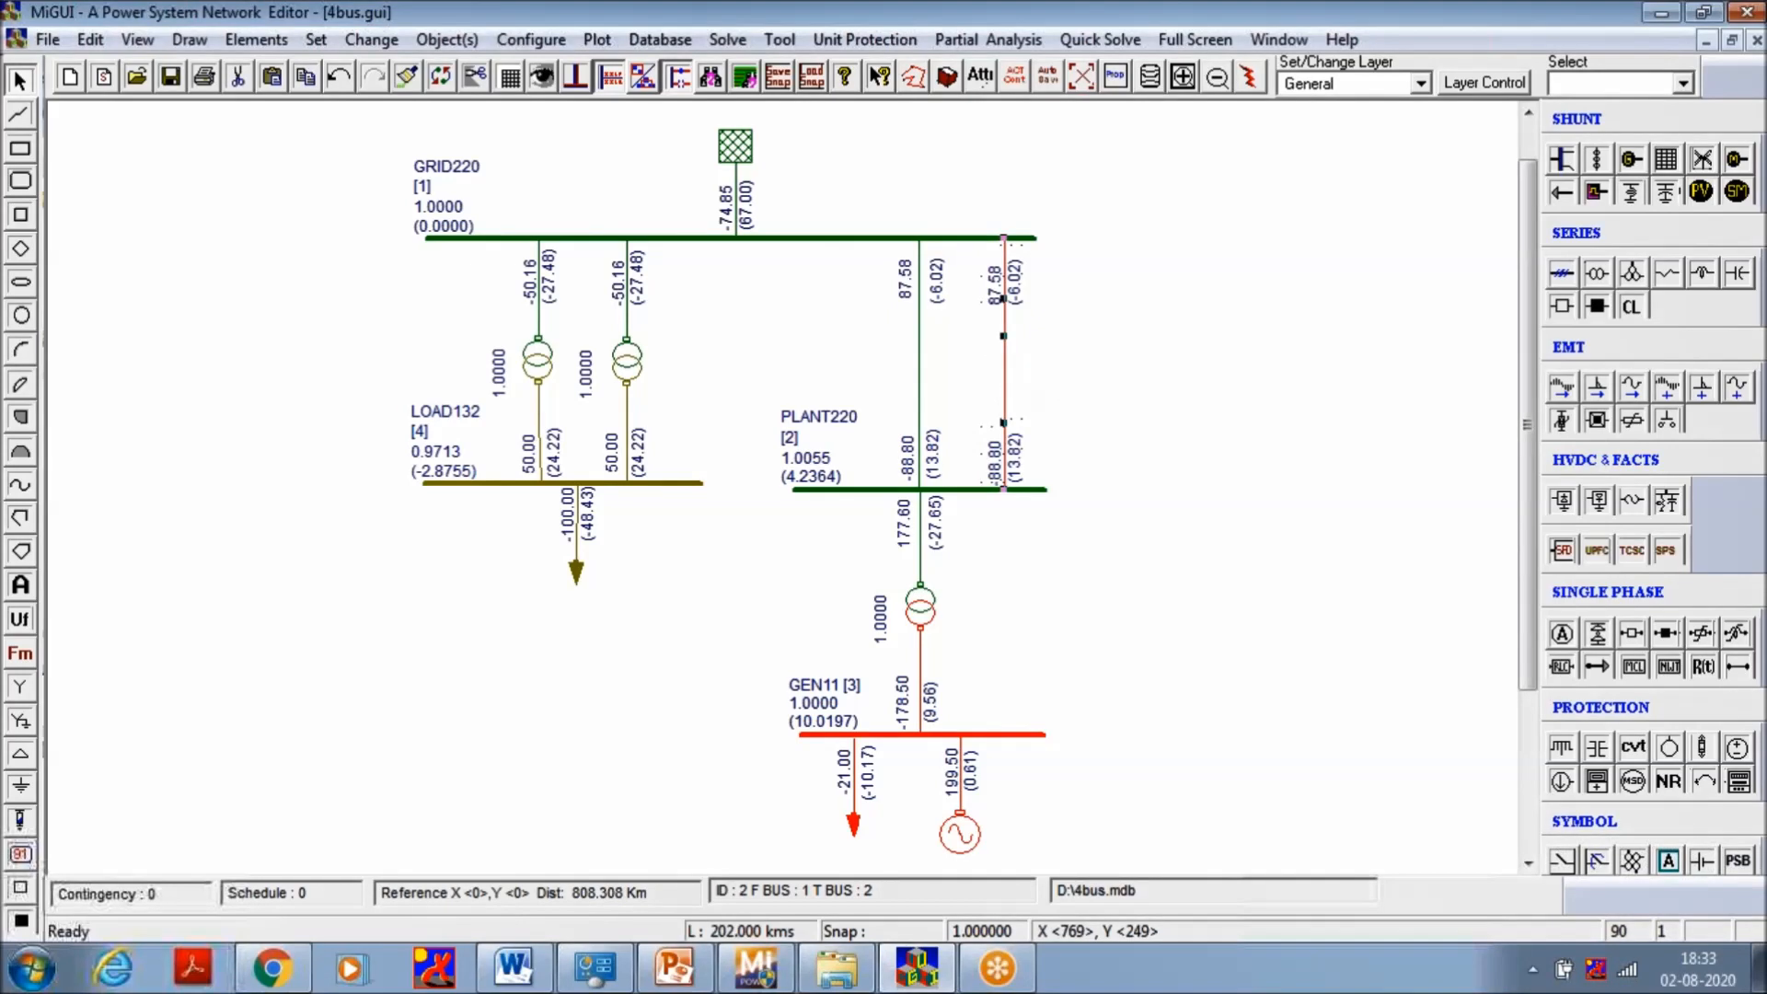
right_click(1005, 362)
mouse_move(1118, 655)
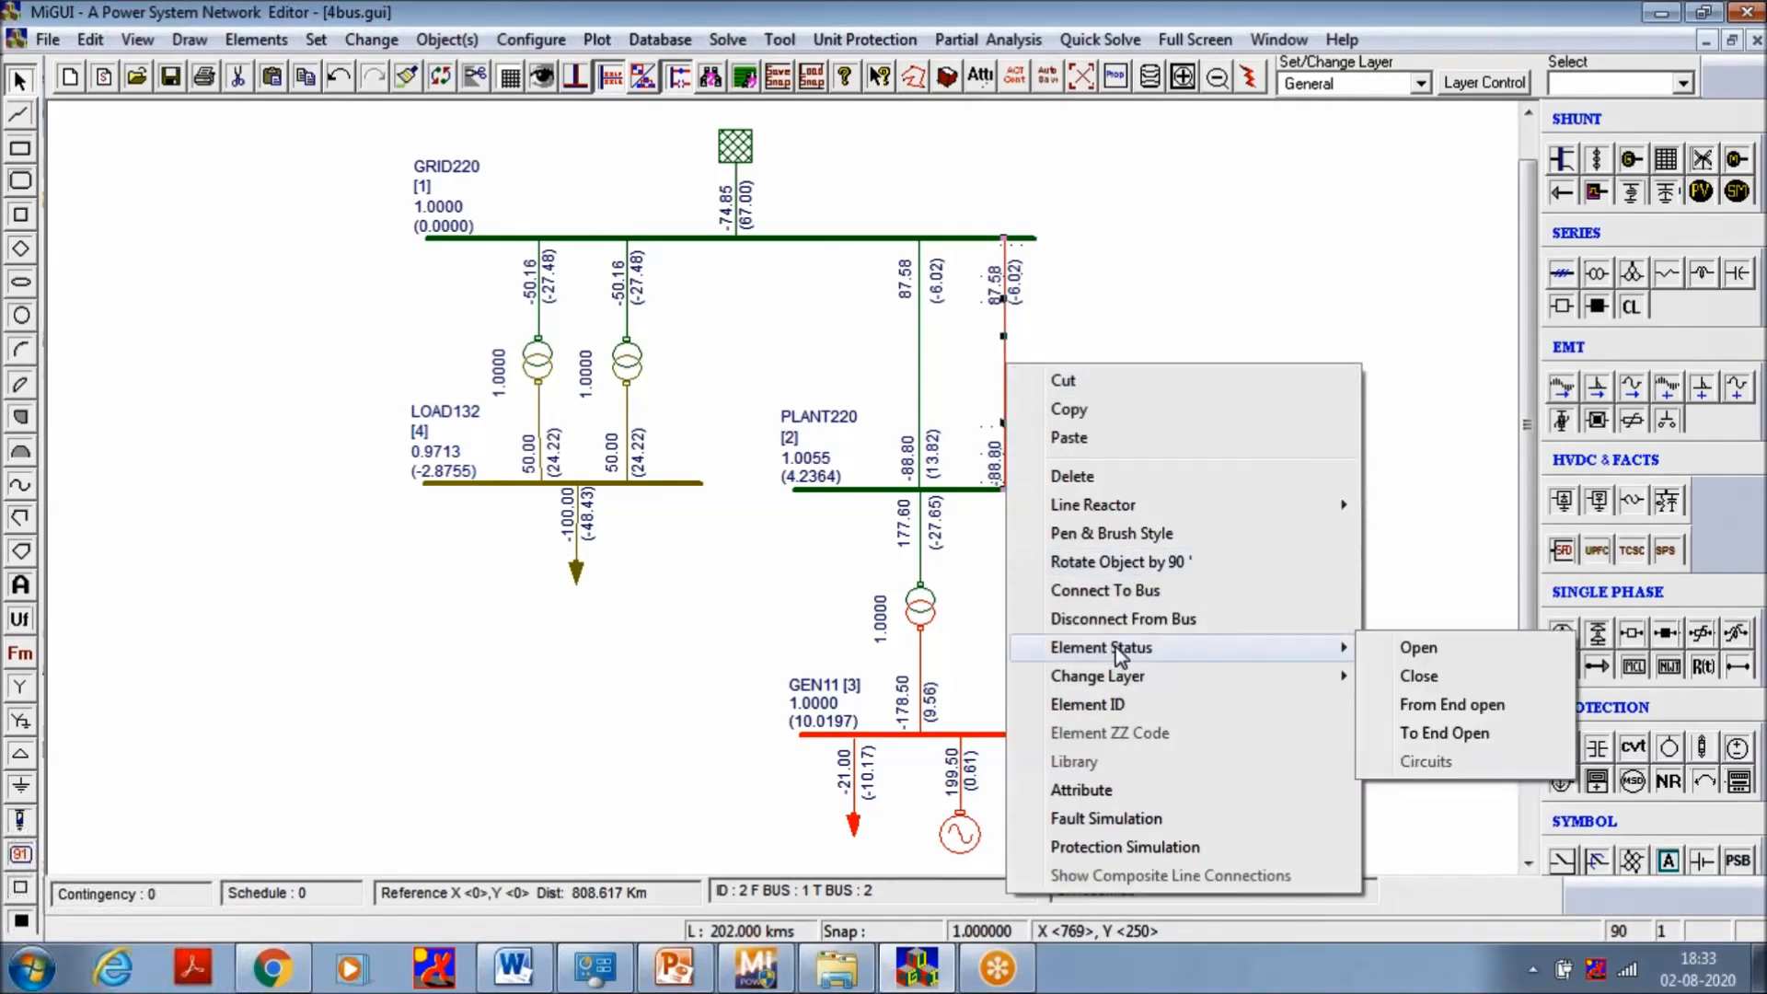
click(1405, 651)
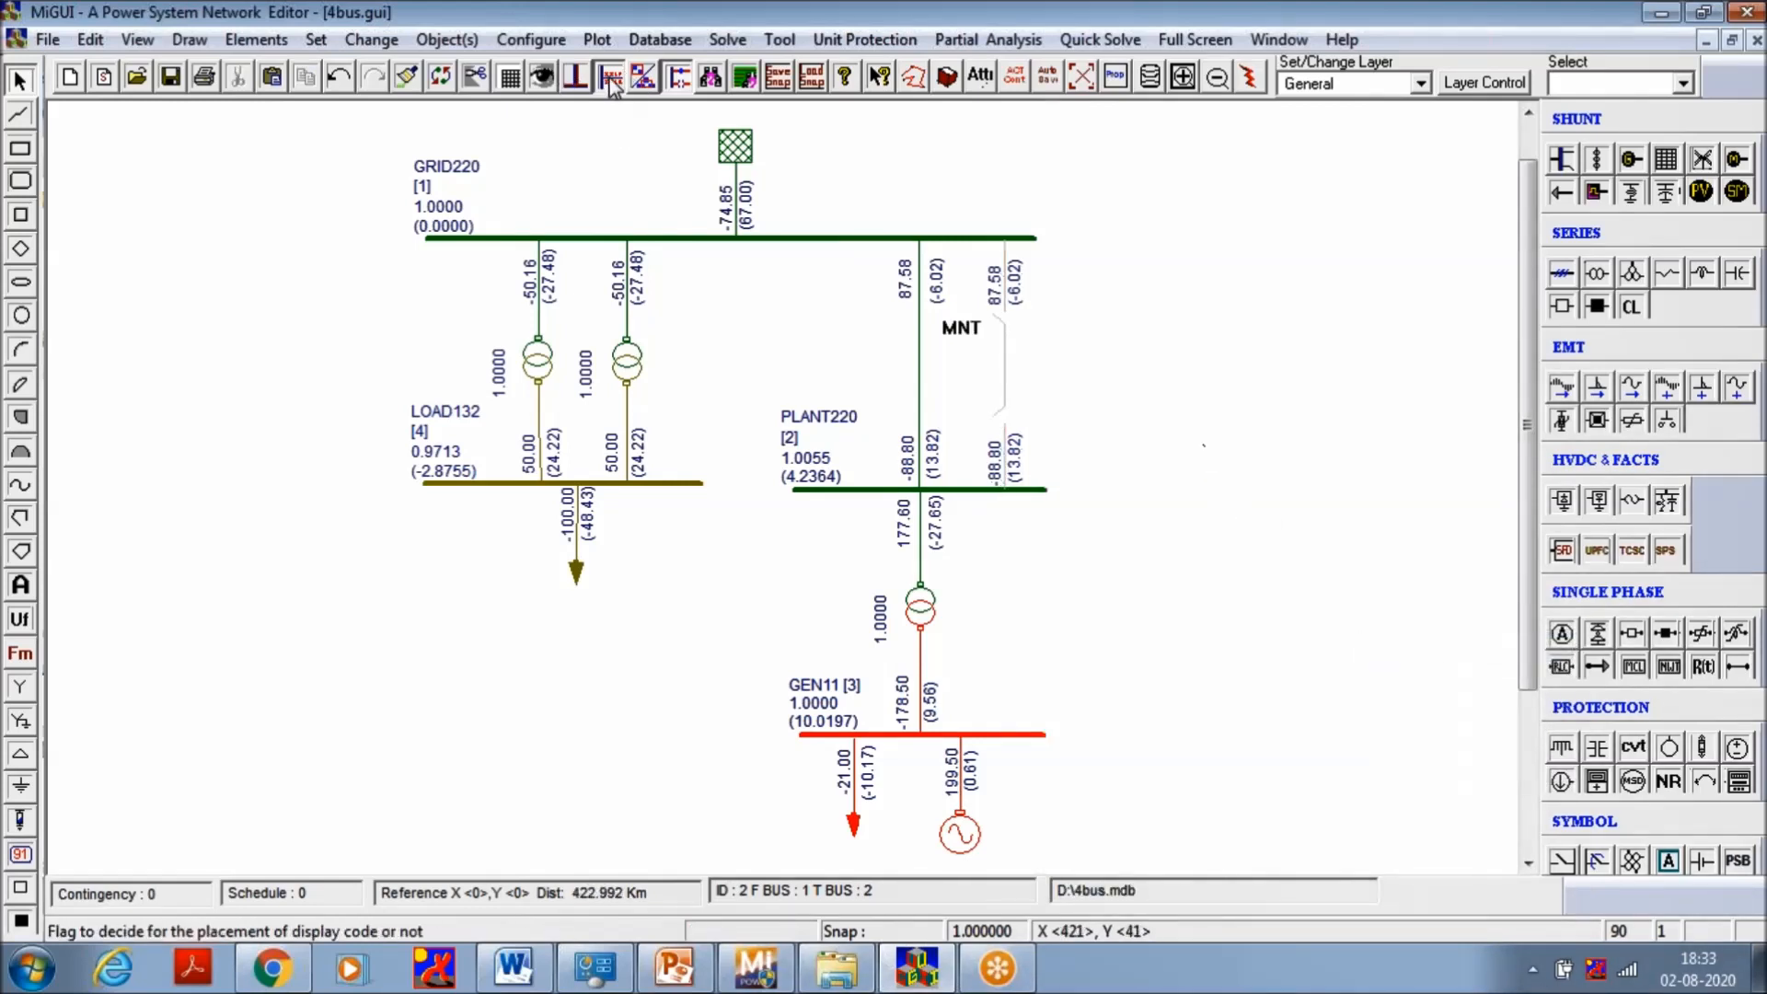
Save the network state as a contingency named "Line open" with contingency number 1
click(545, 41)
click(543, 94)
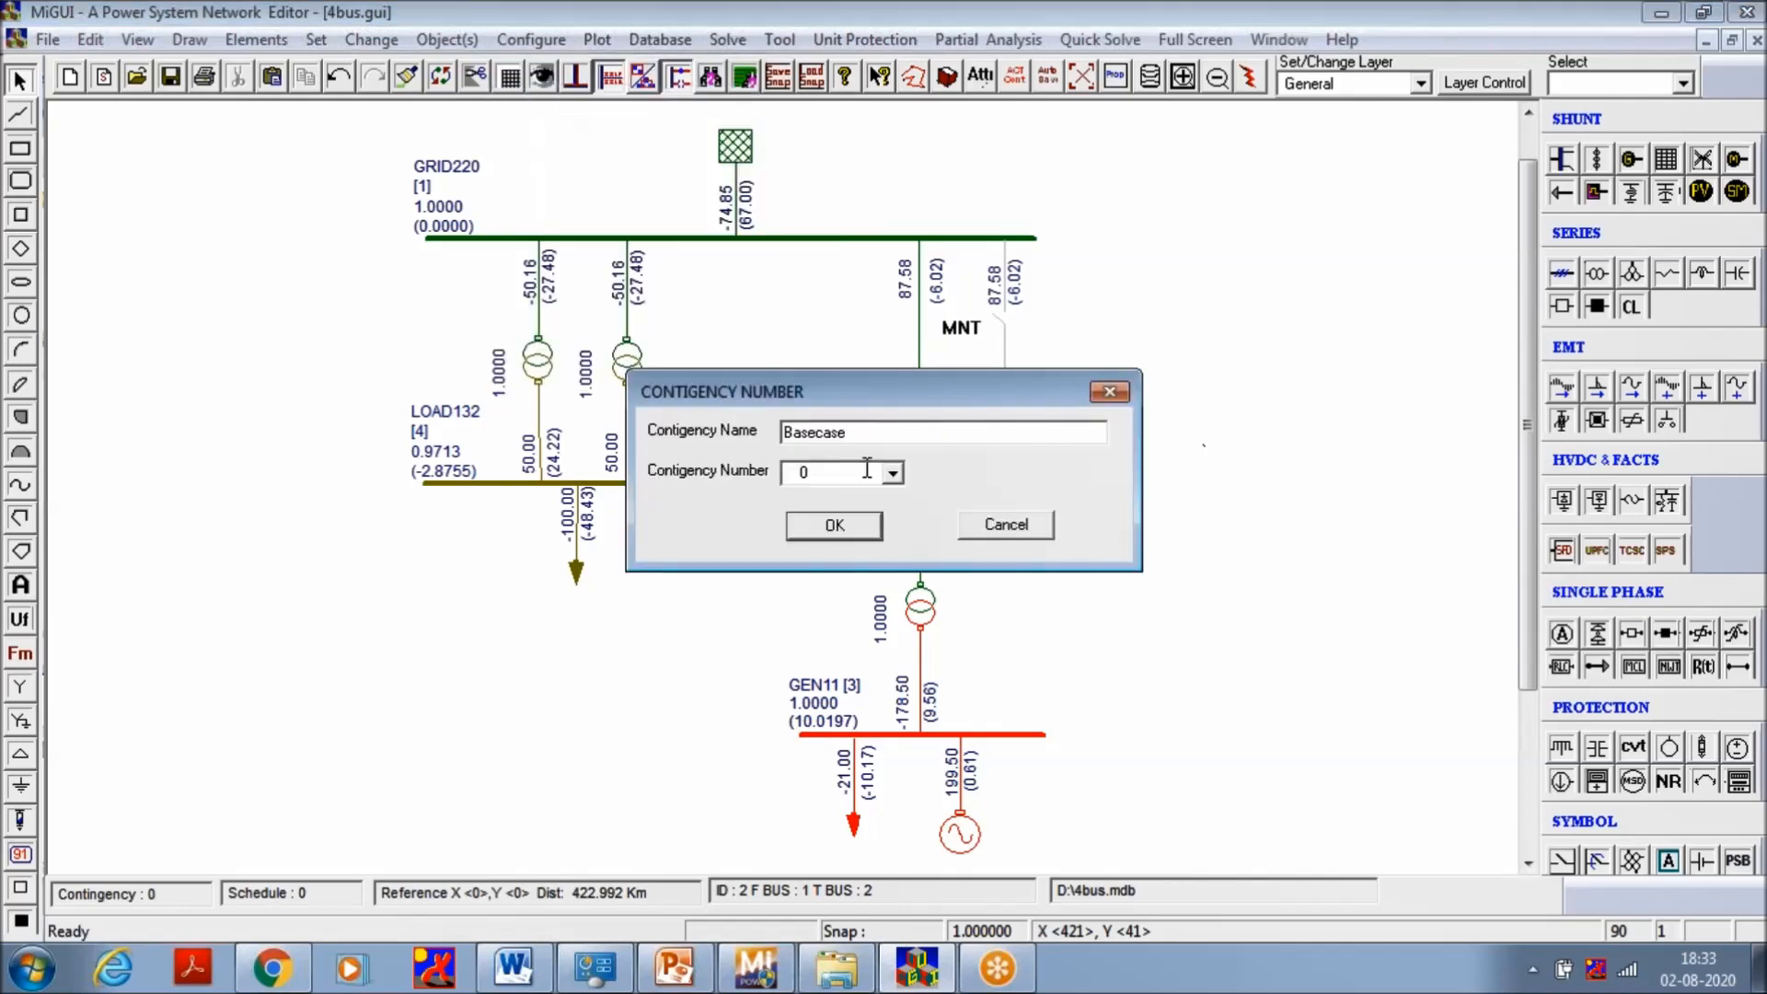
drag(870, 439, 668, 438)
text(Line open)
double_click(807, 473)
text(1)
click(827, 526)
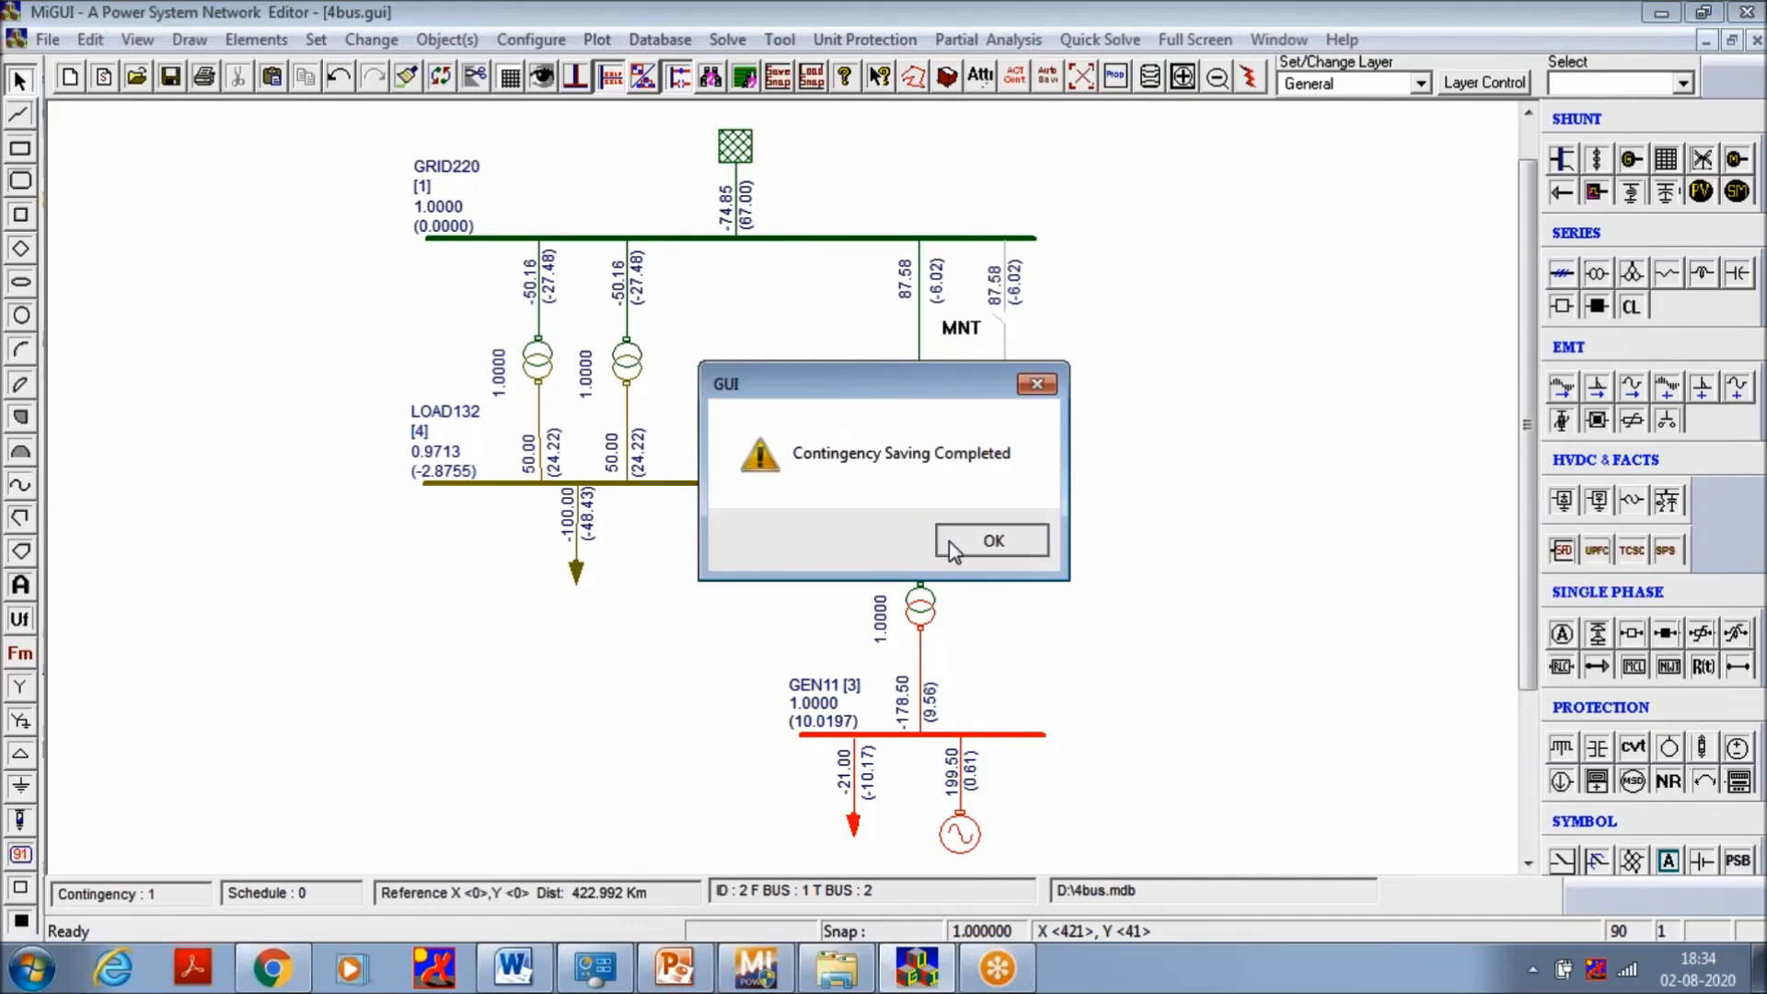
click(948, 539)
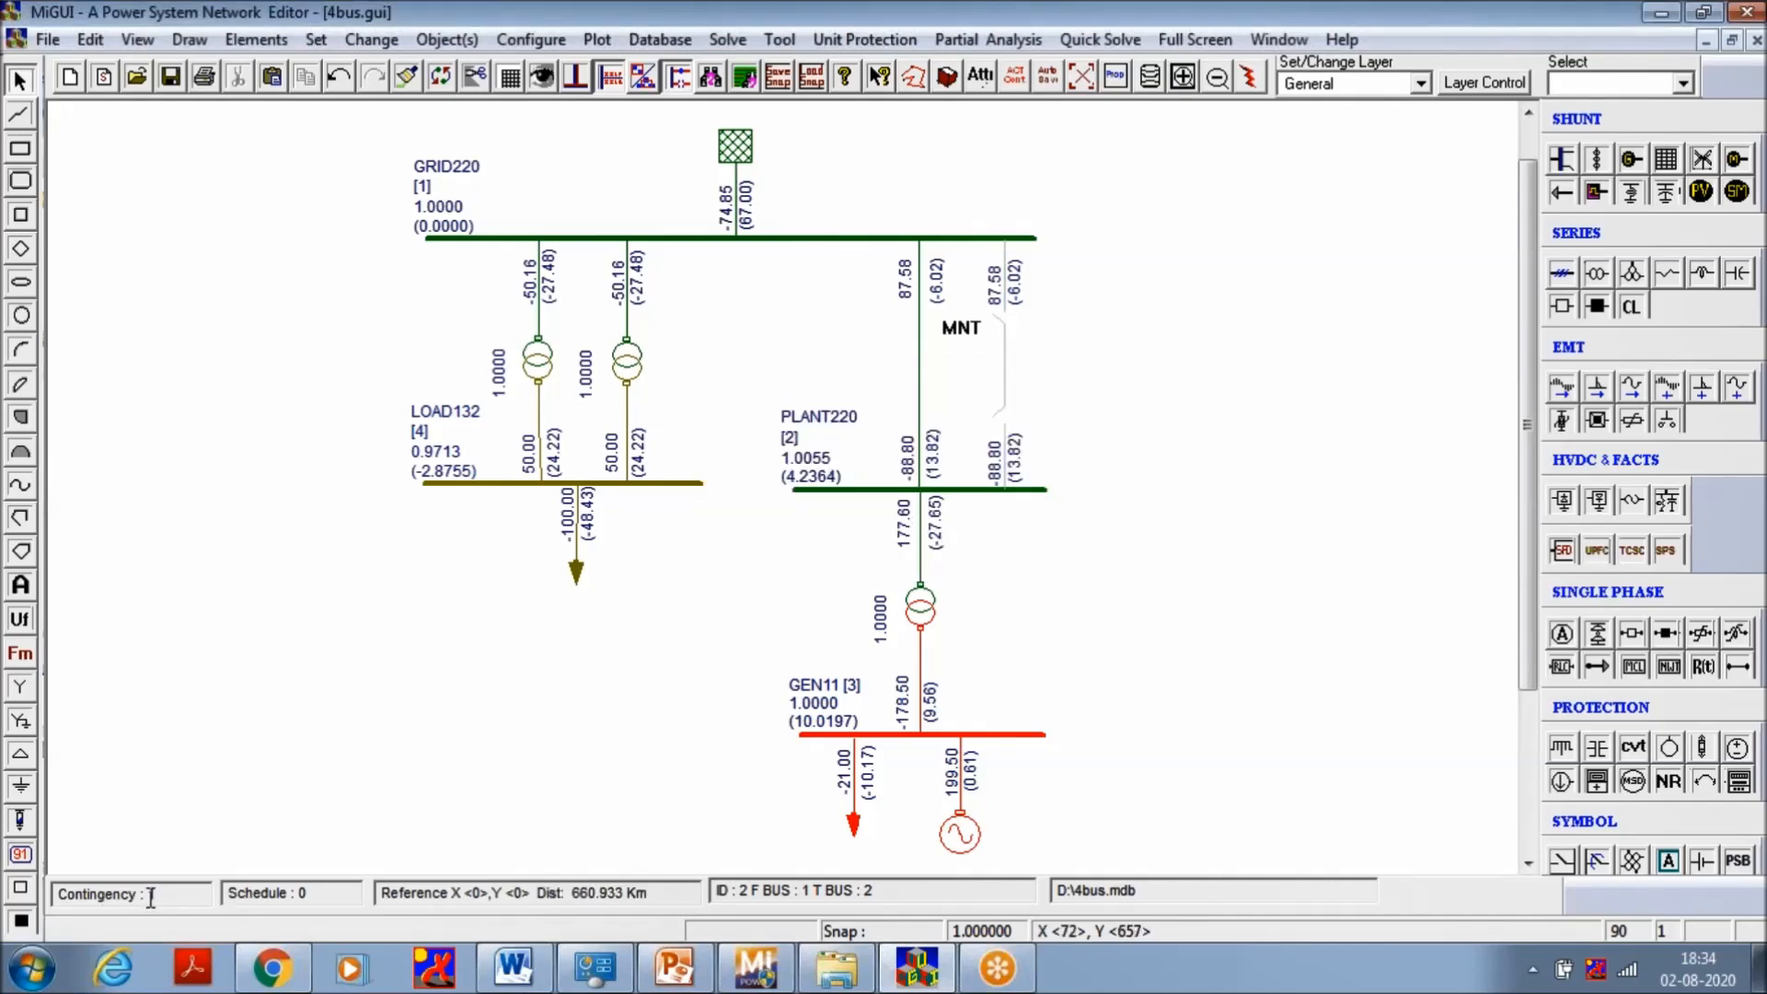
Execute the load flow analysis of Case1 for contingency 1 and close the analysis window
click(727, 40)
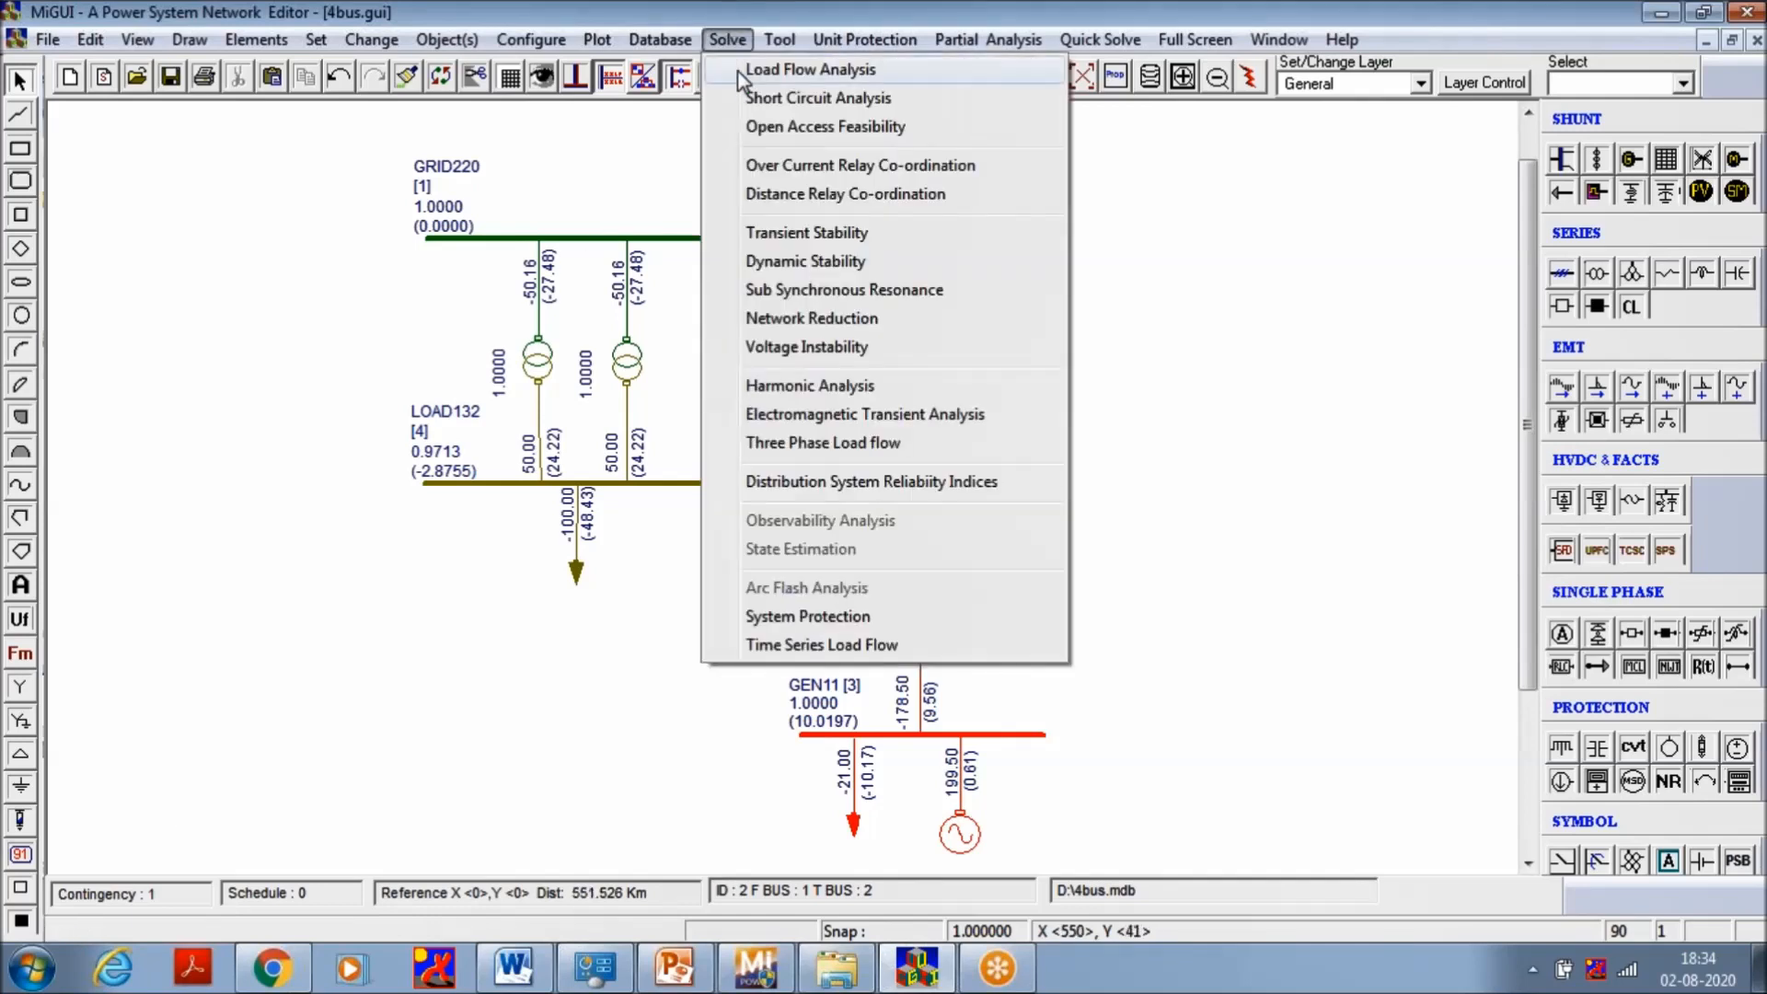
click(741, 79)
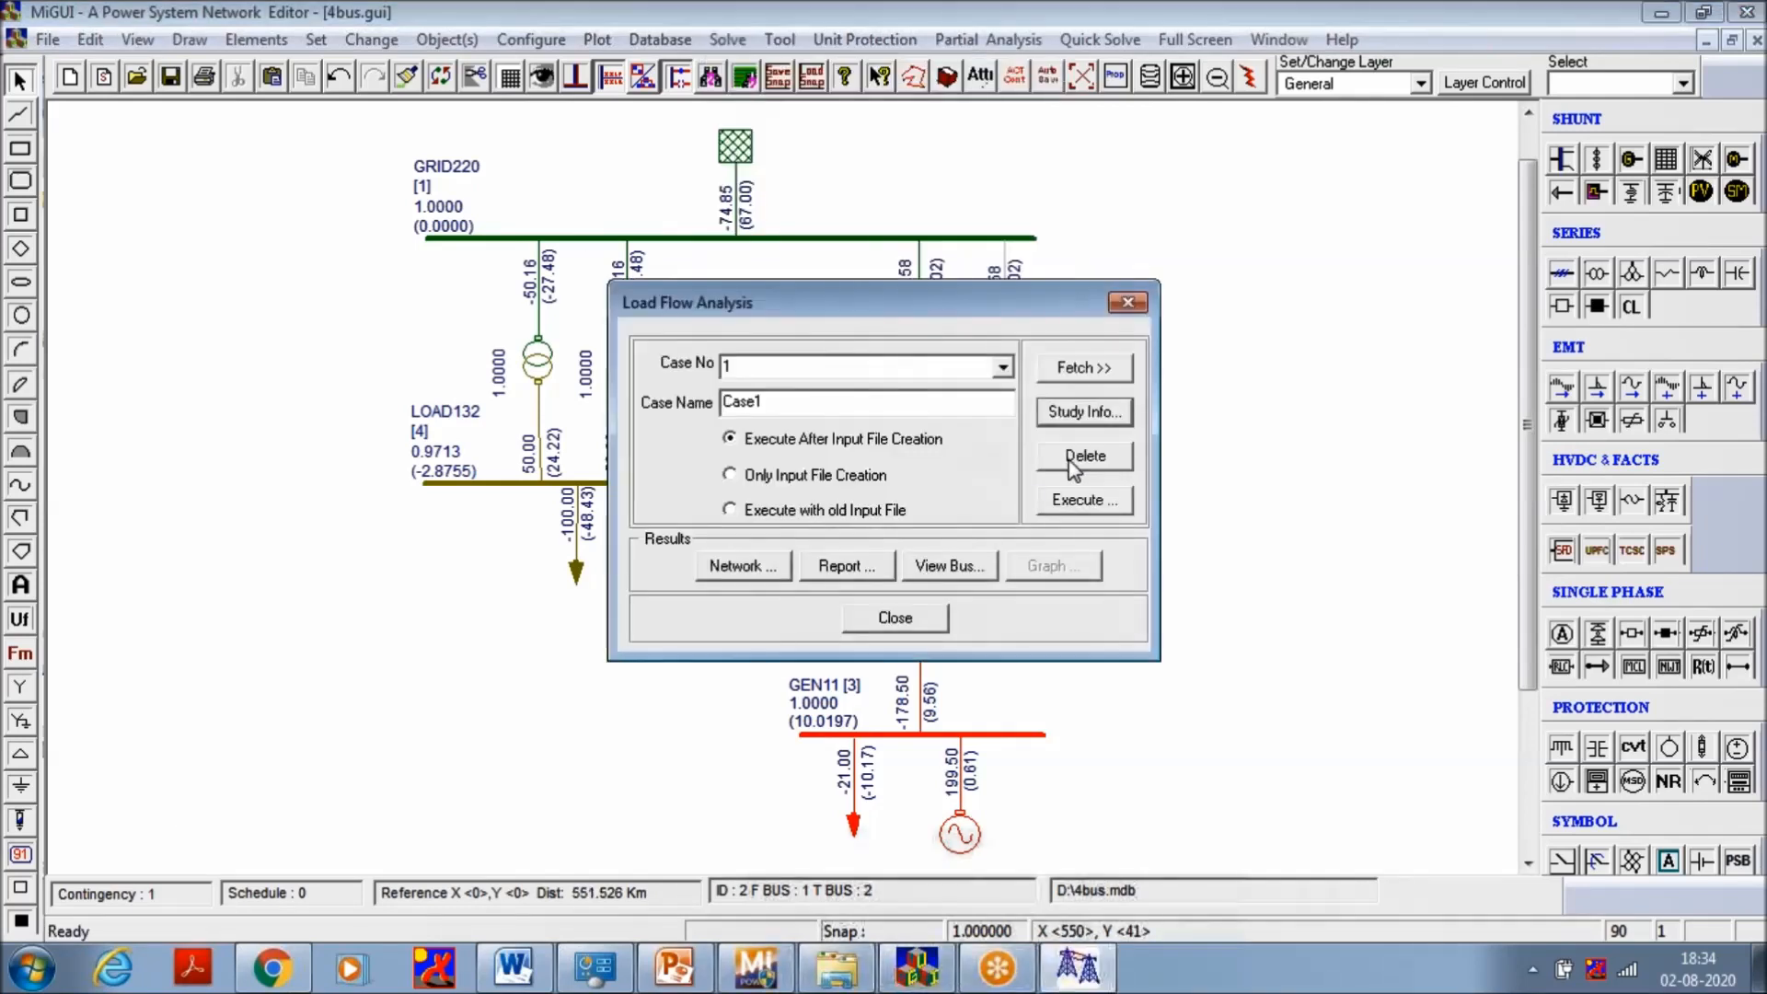
click(1072, 504)
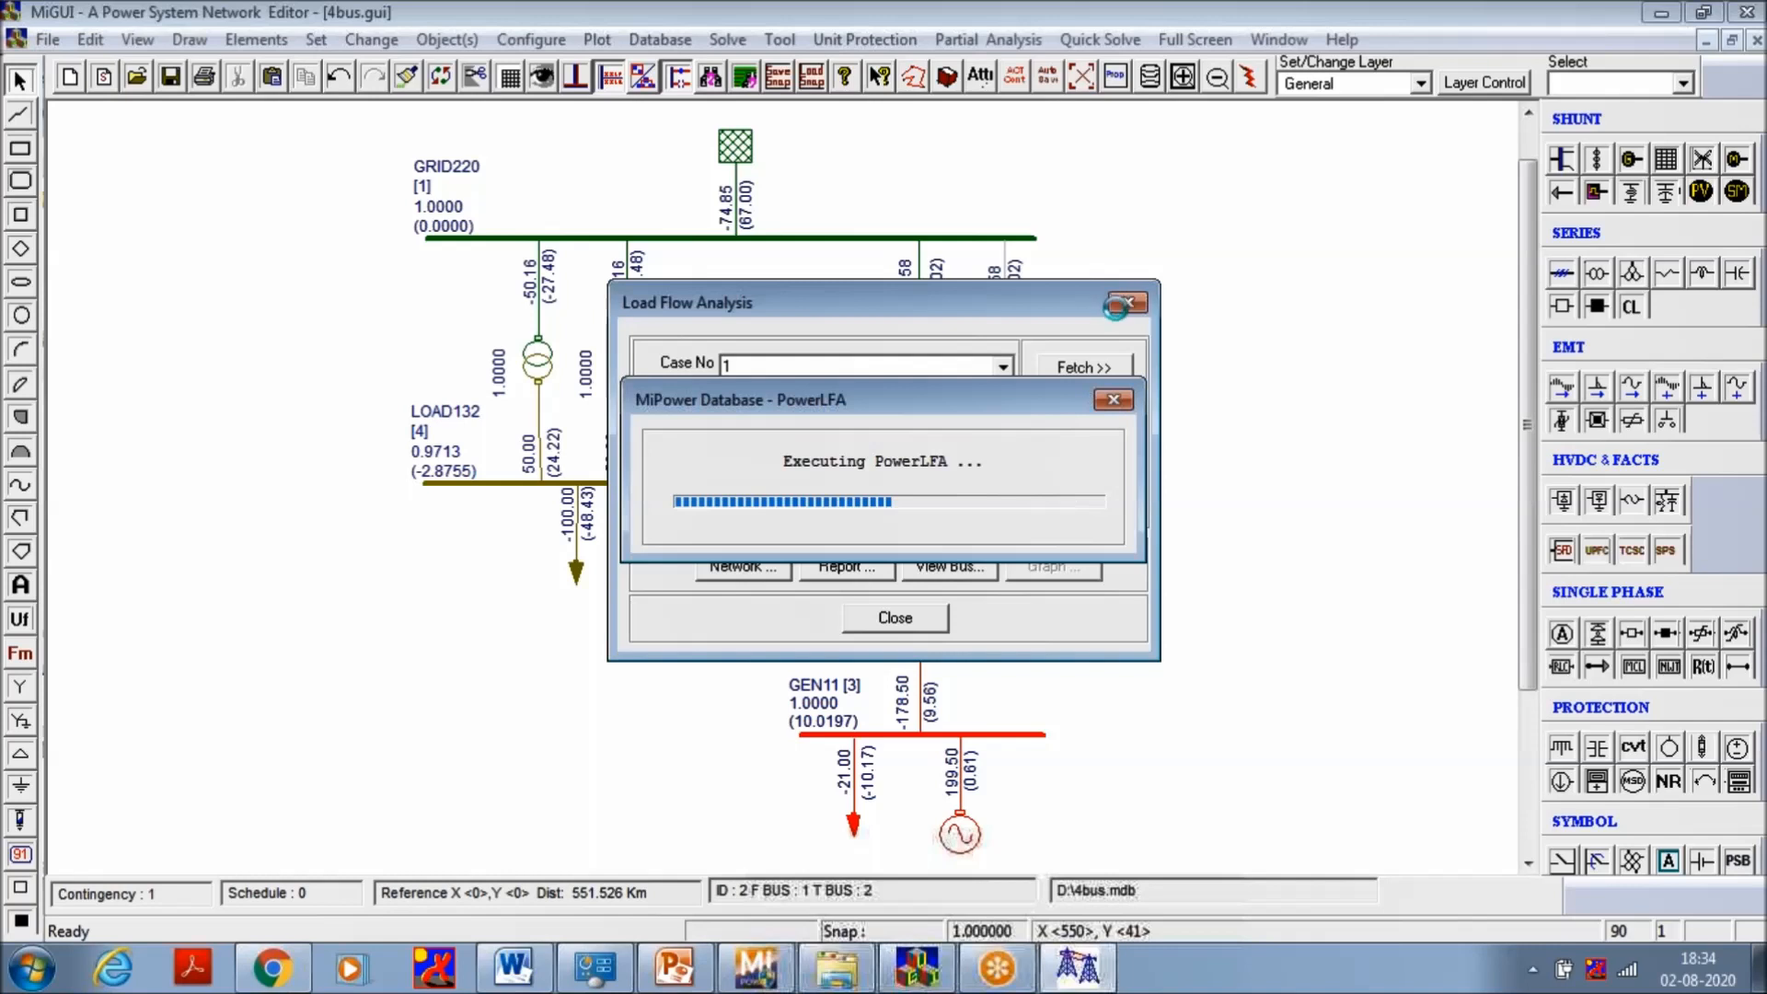
click(1127, 303)
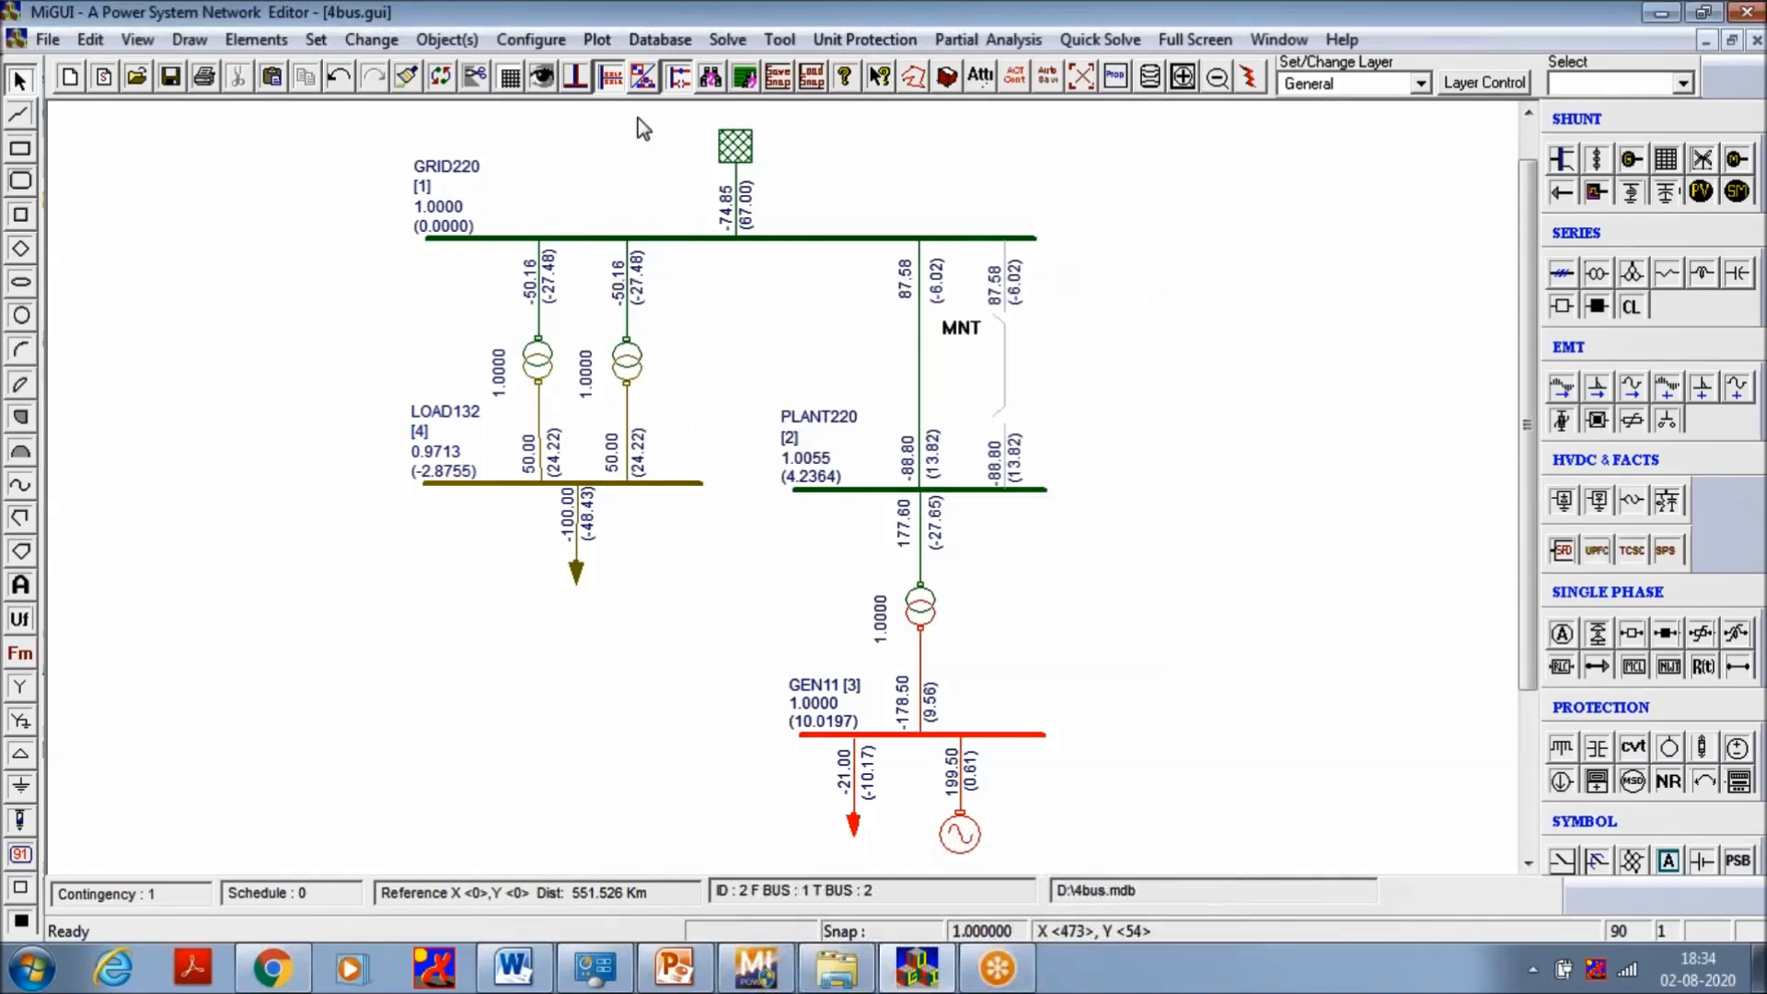
Plot the load flow results on the single-line diagram with the power flow unit set to Amp - Angle
click(598, 40)
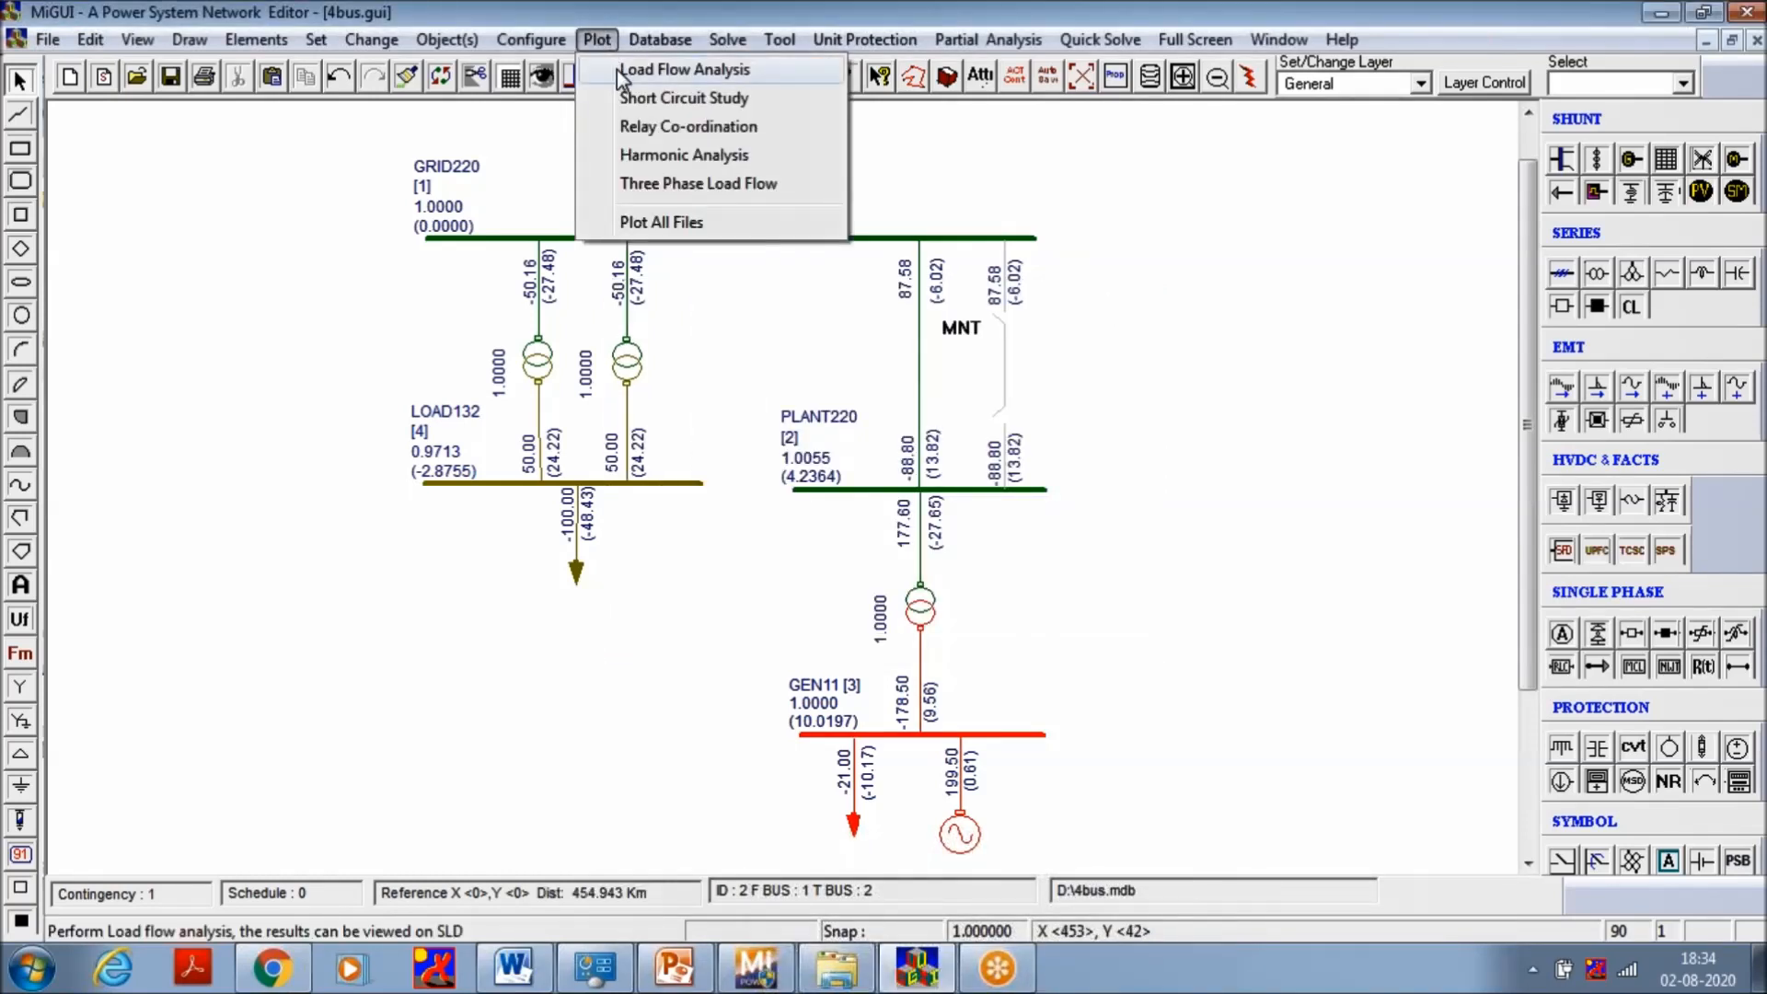
click(621, 74)
click(1114, 411)
click(1056, 476)
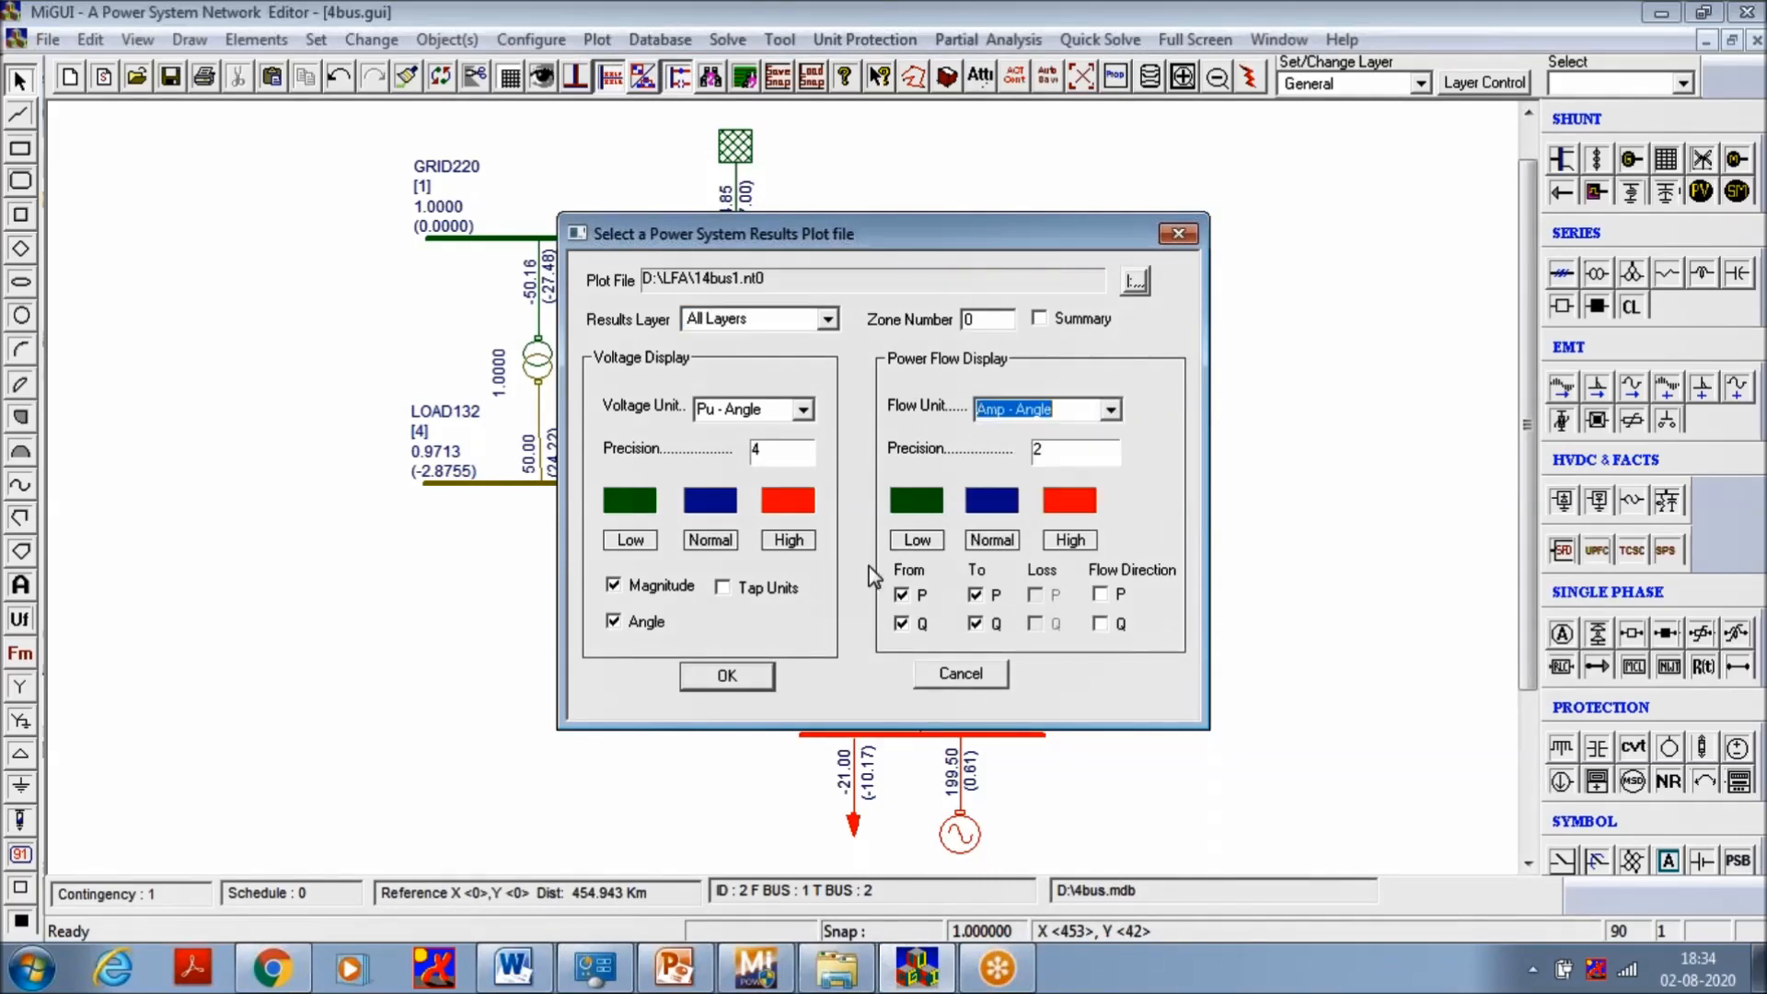
click(750, 681)
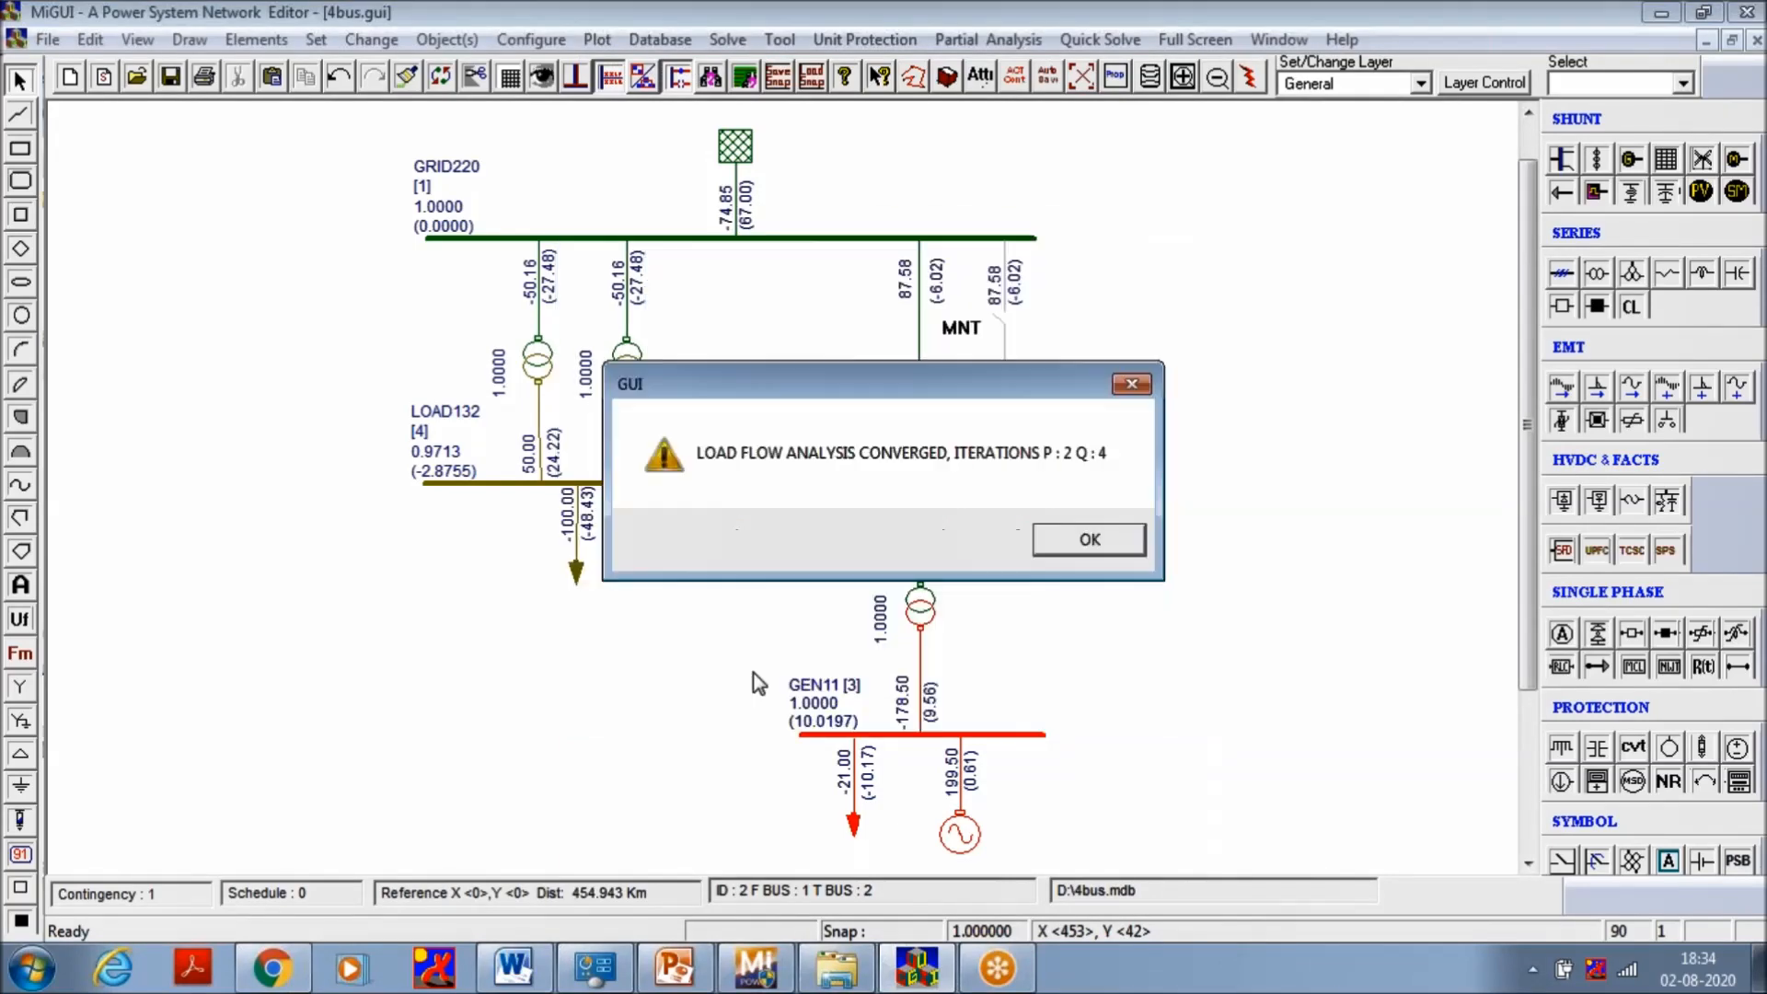
click(1094, 554)
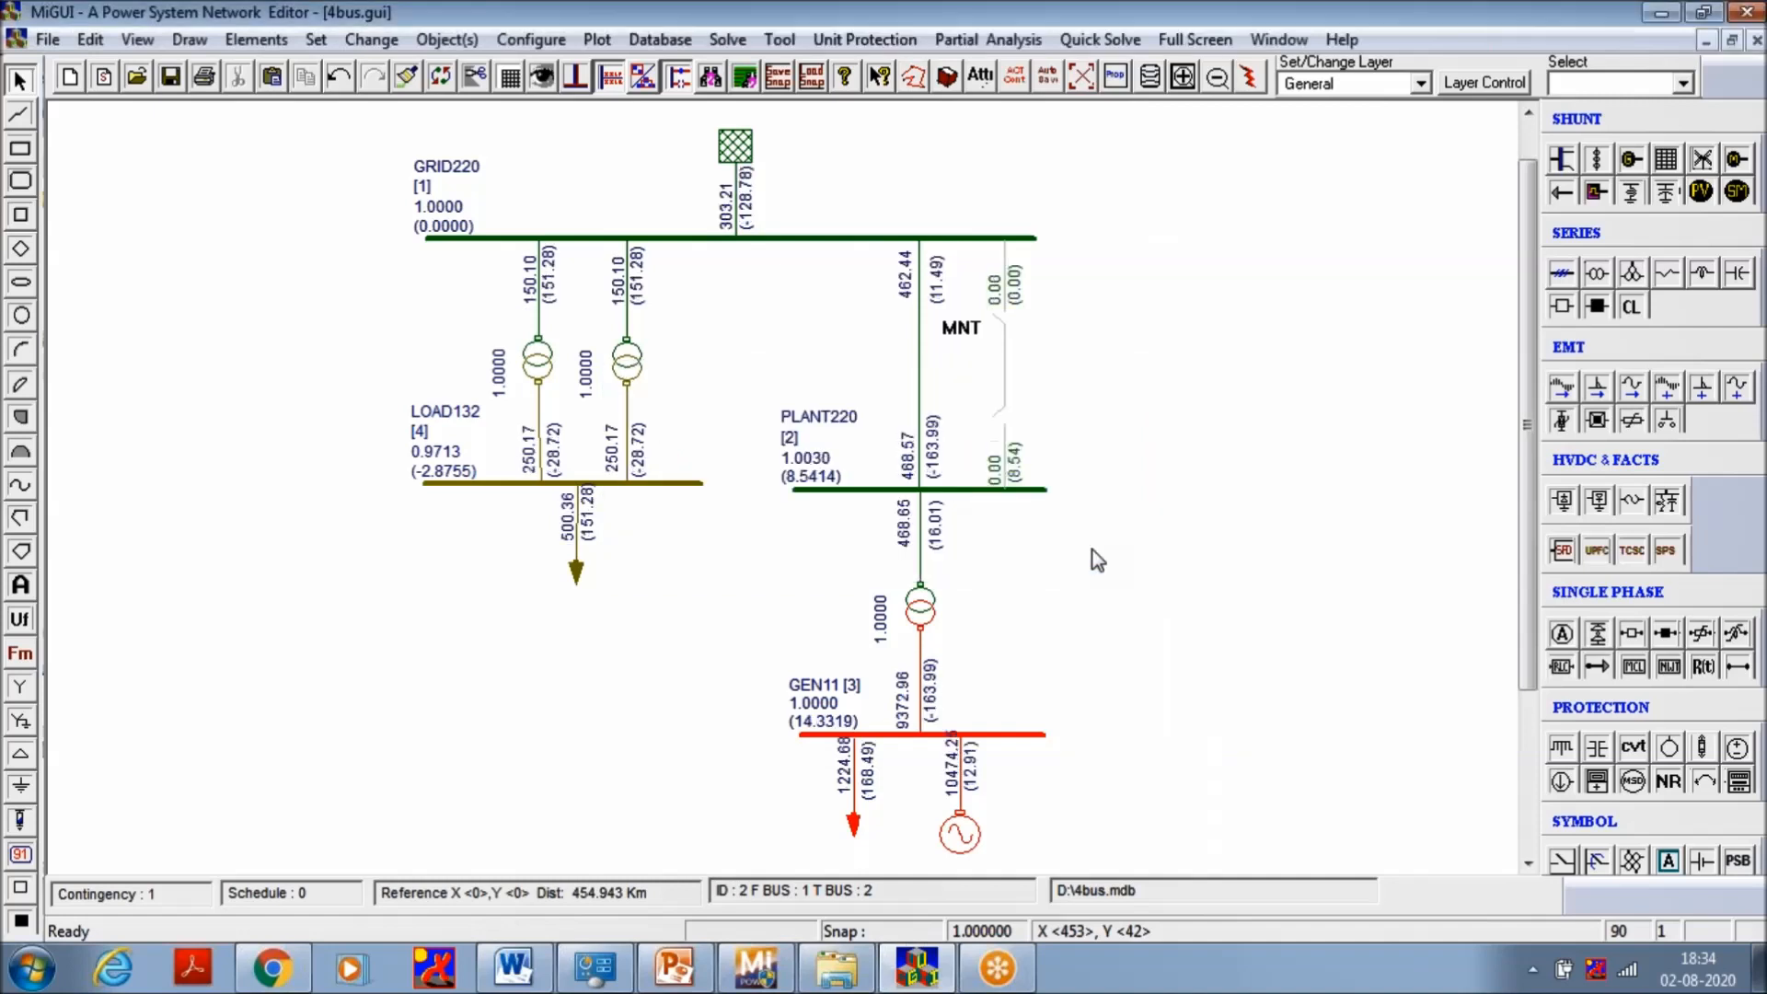